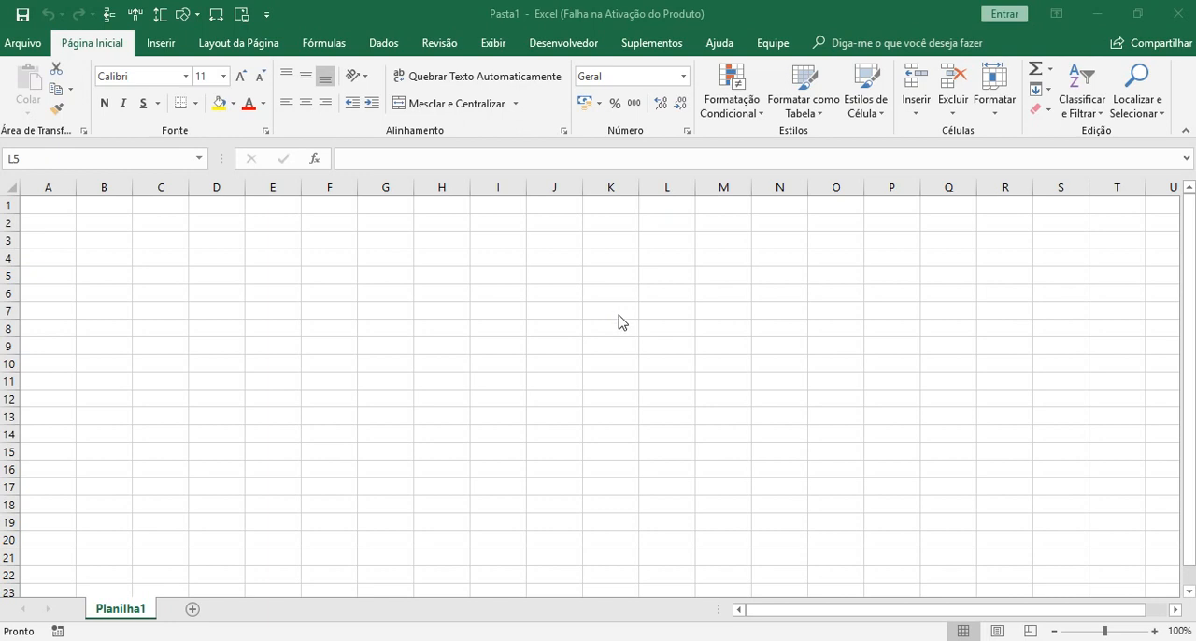
Start saving the workbook under a new name and browse to the YOUTUBE folder in Dropbox.
click(540, 311)
click(22, 43)
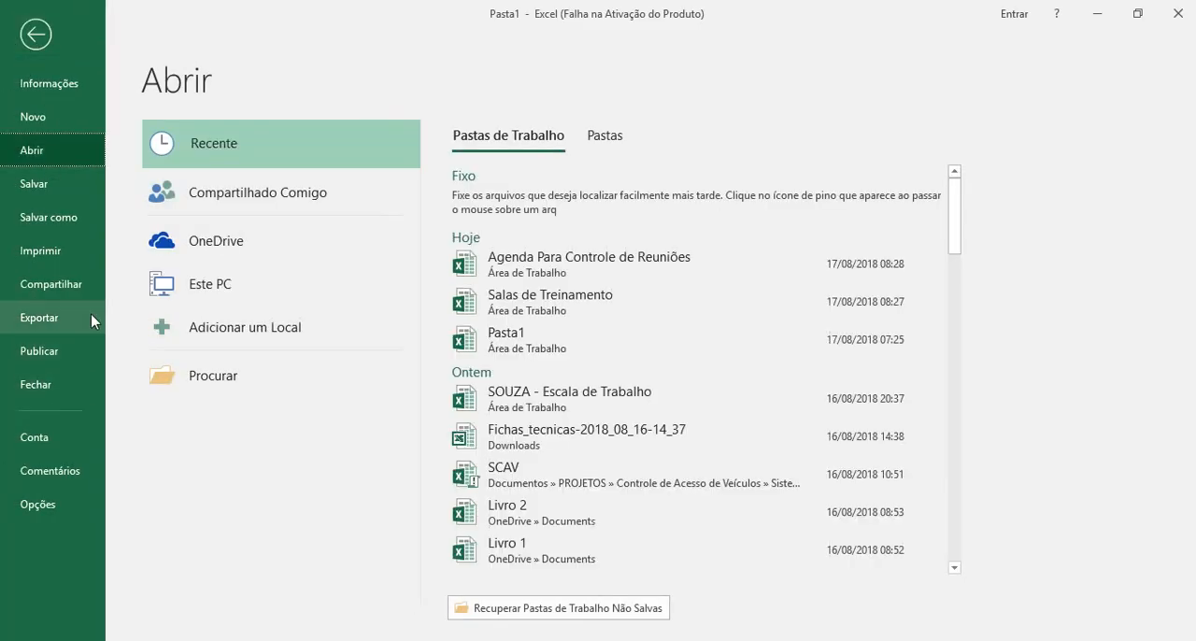
click(52, 216)
click(225, 346)
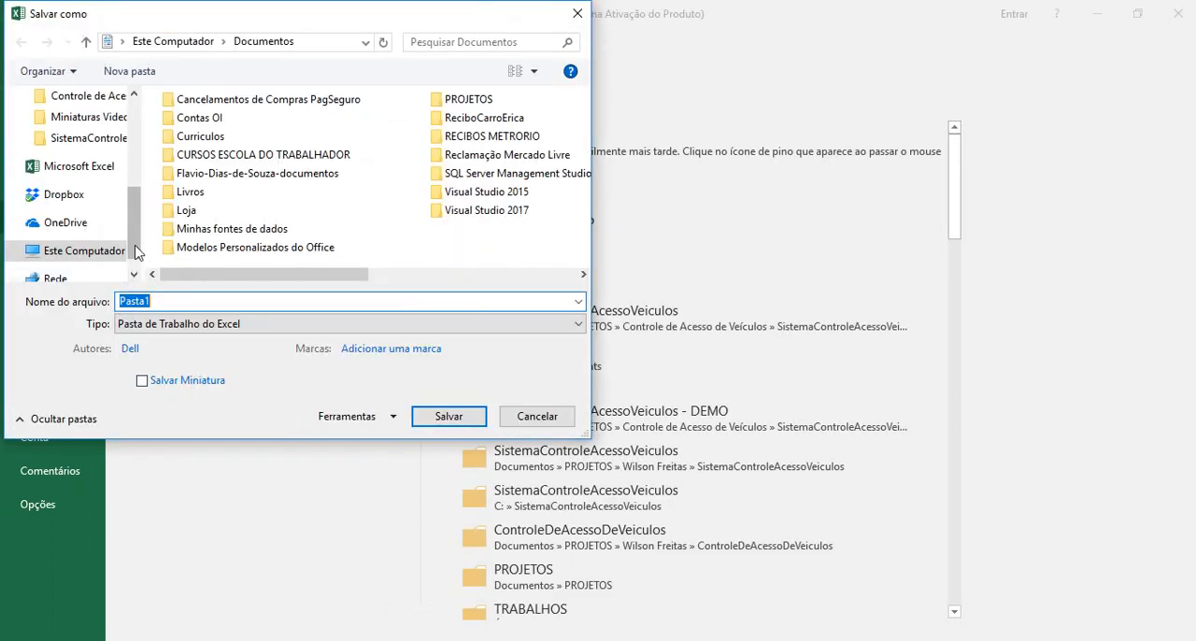
click(71, 196)
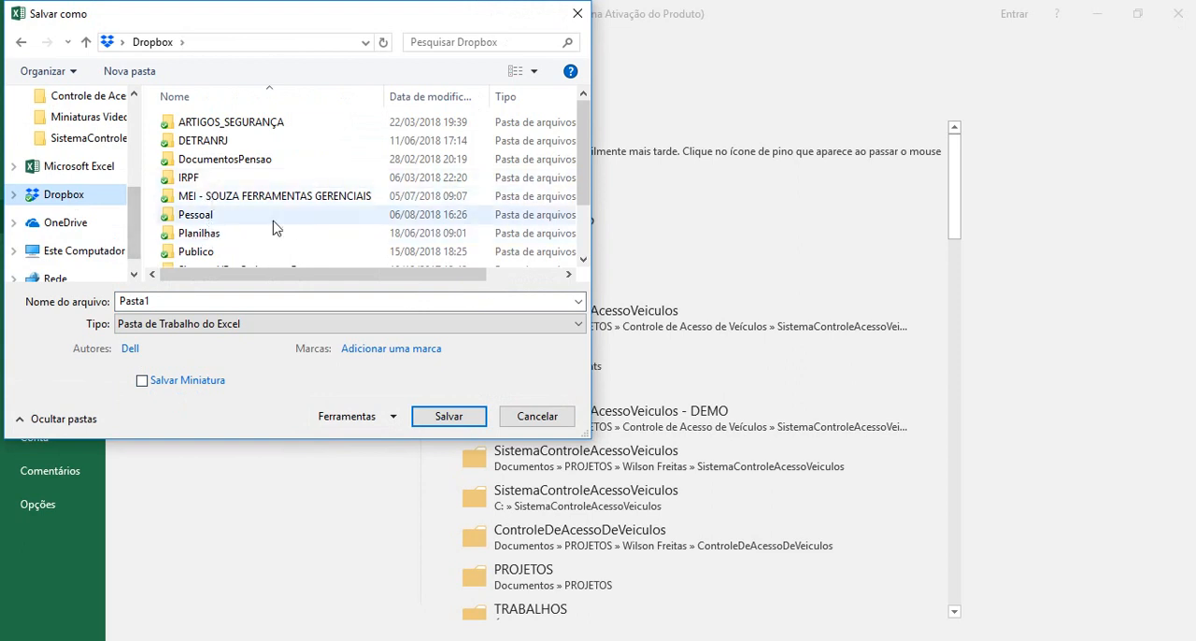
drag(579, 163, 656, 236)
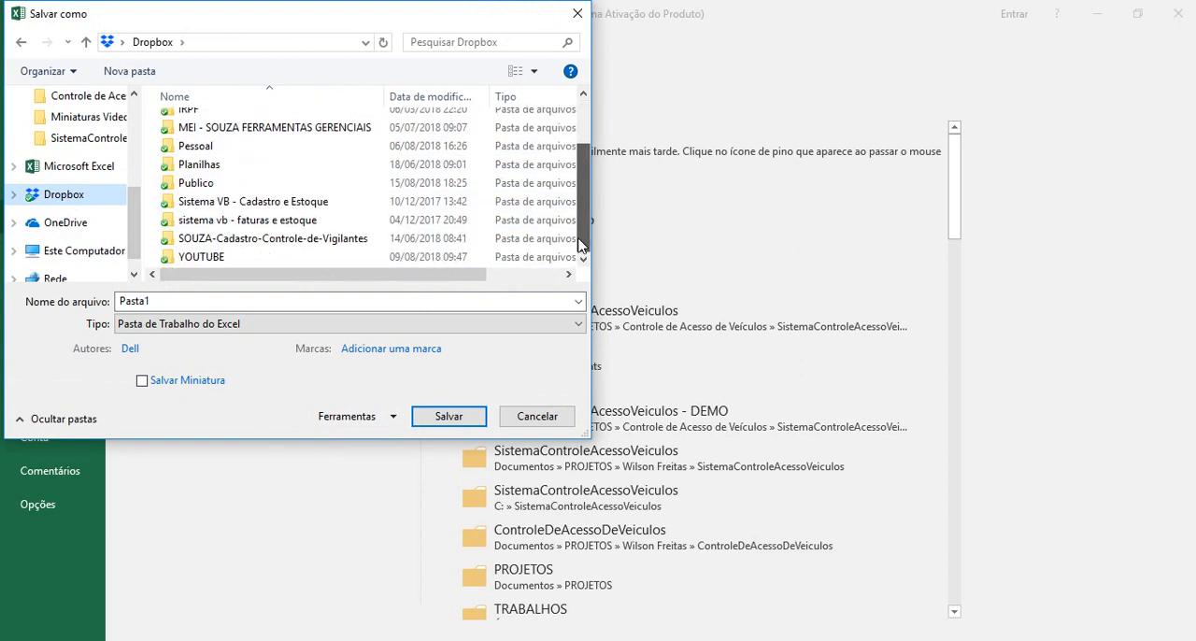
click(216, 259)
double_click(216, 258)
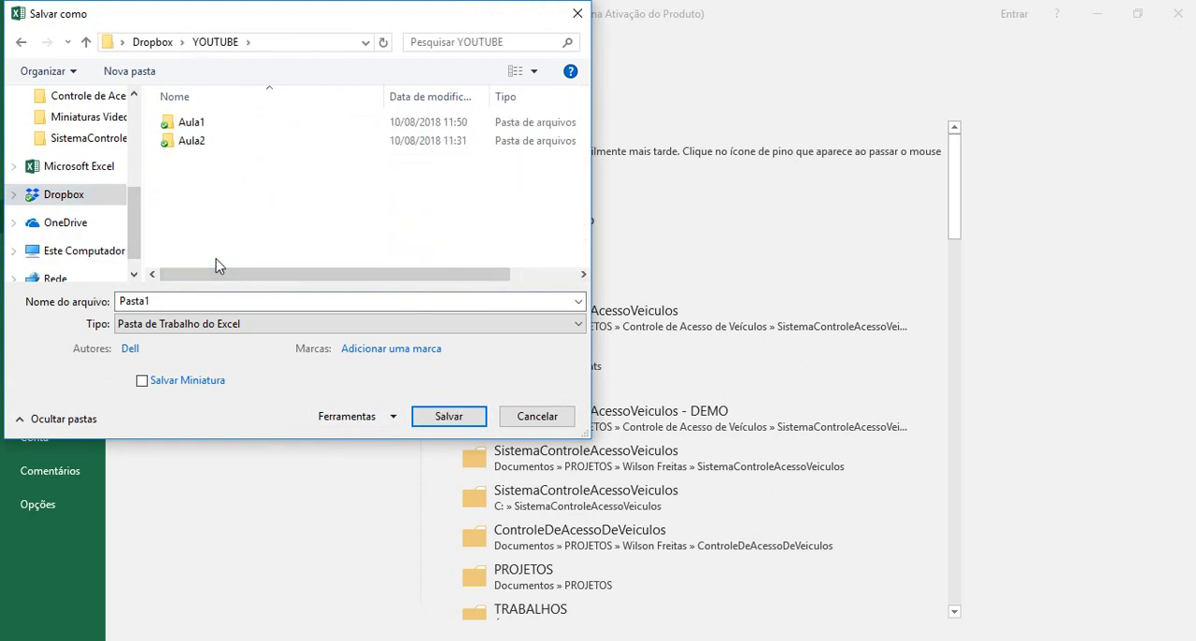
Create a new folder named Aula3 inside the YOUTUBE folder and open it.
click(129, 71)
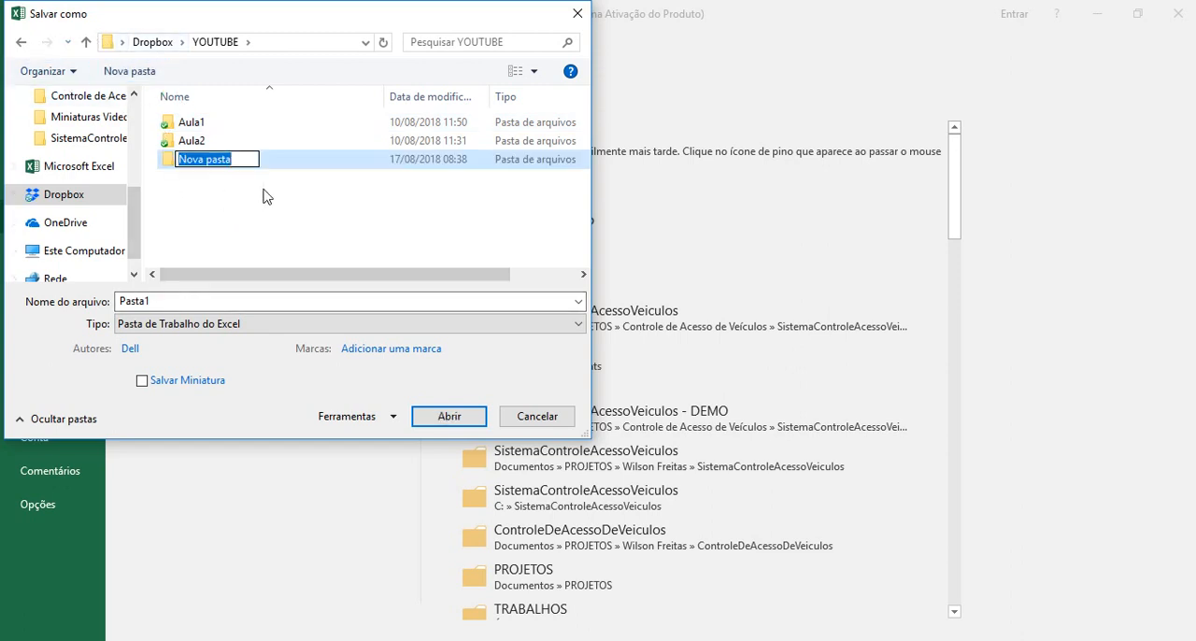
text(Aula)
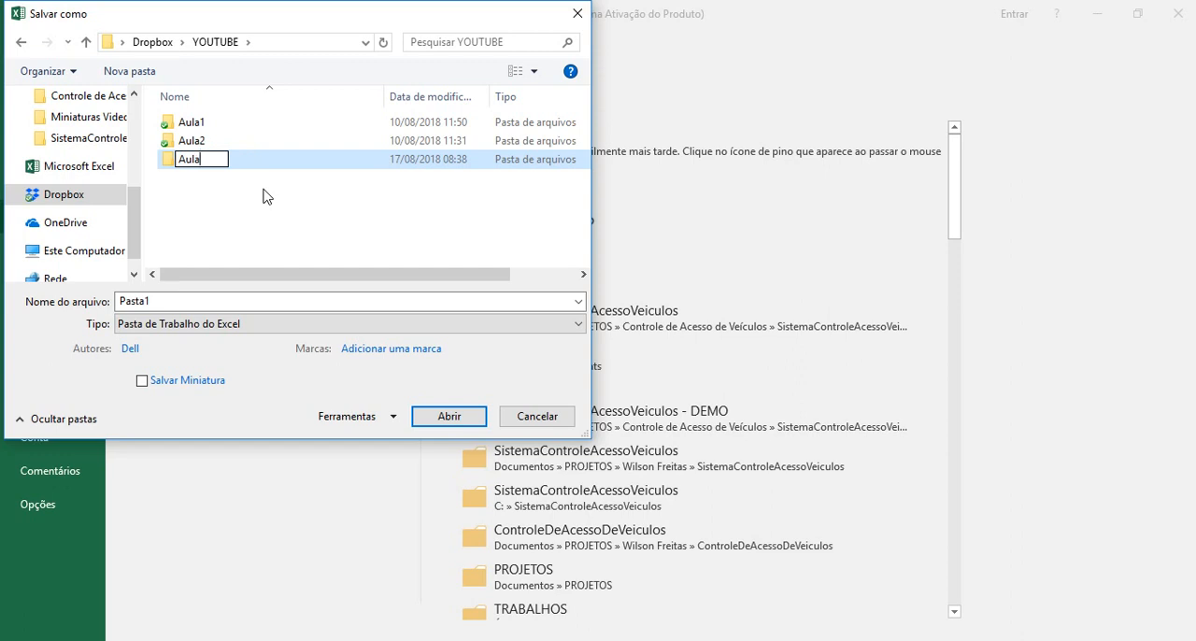
text(3)
key(Return)
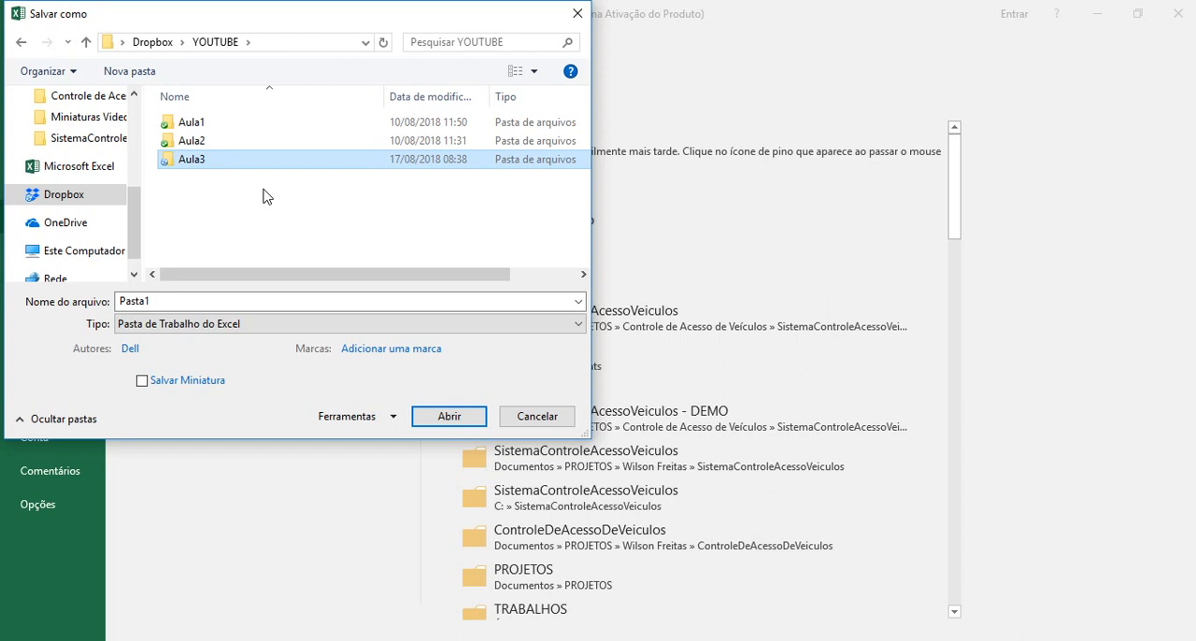
key(Return)
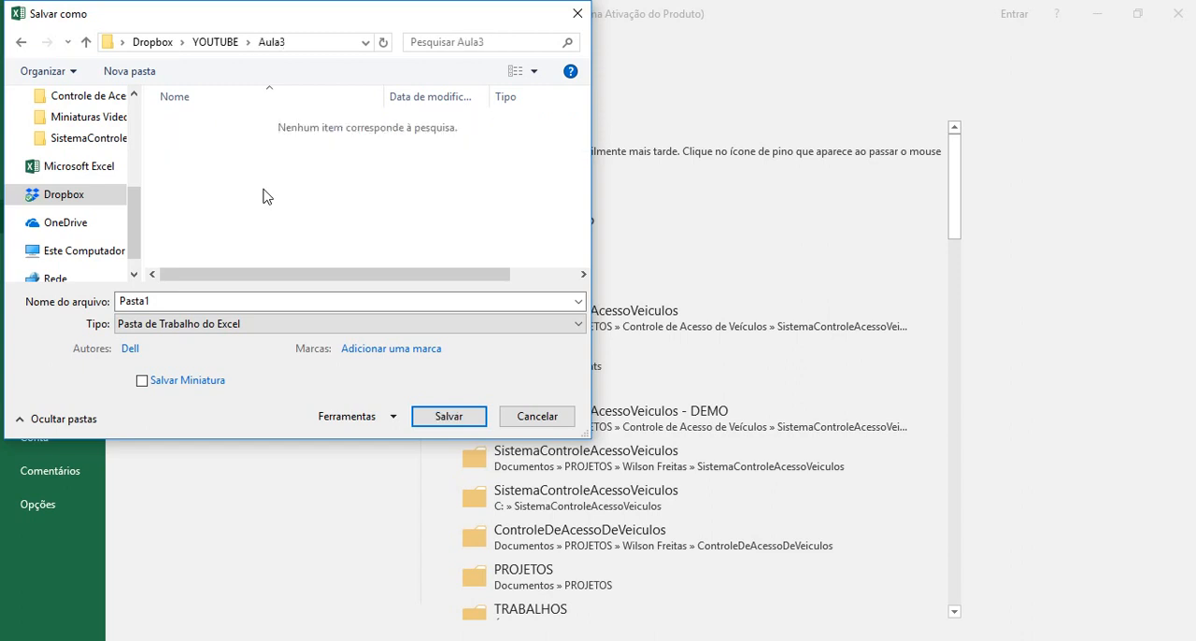
Name the file Agenda Para Reuniões and save it in the Aula3 folder.
double_click(179, 299)
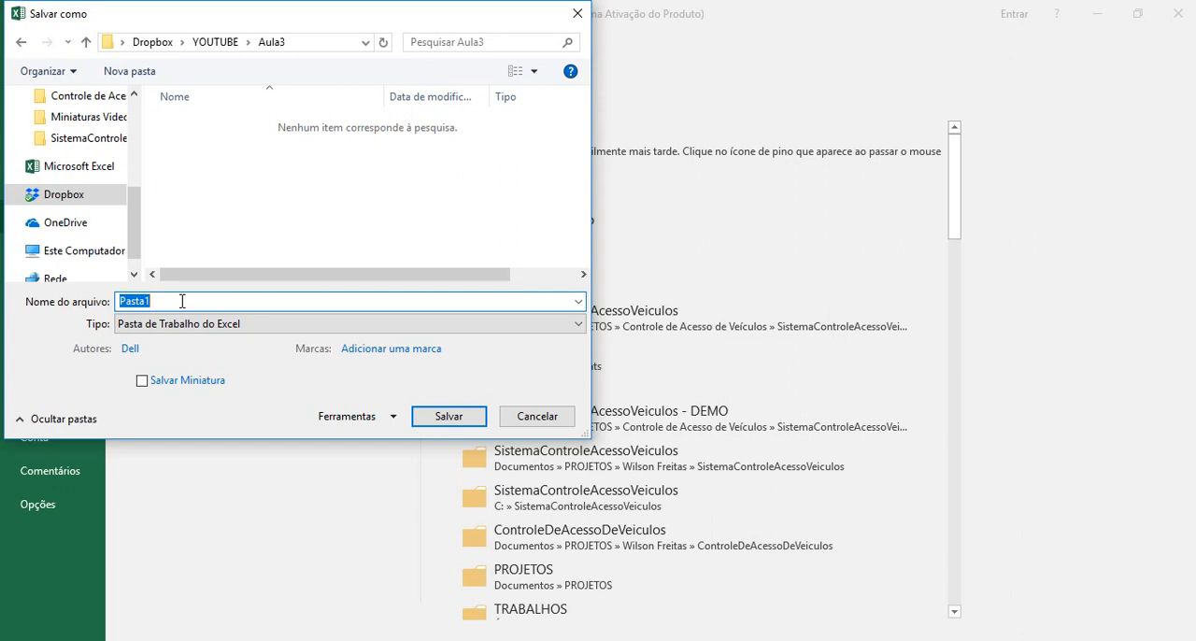
text(Agenda Para Reuniõe)
key(Return)
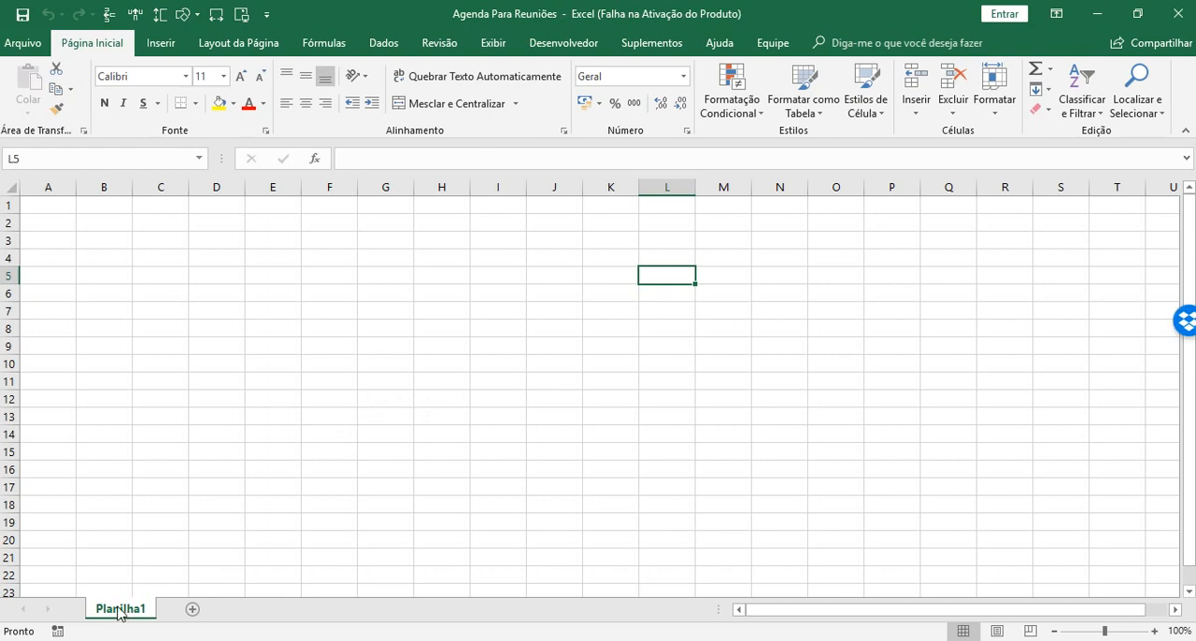
Rename the sheet Planilha1 as JAN.
double_click(119, 611)
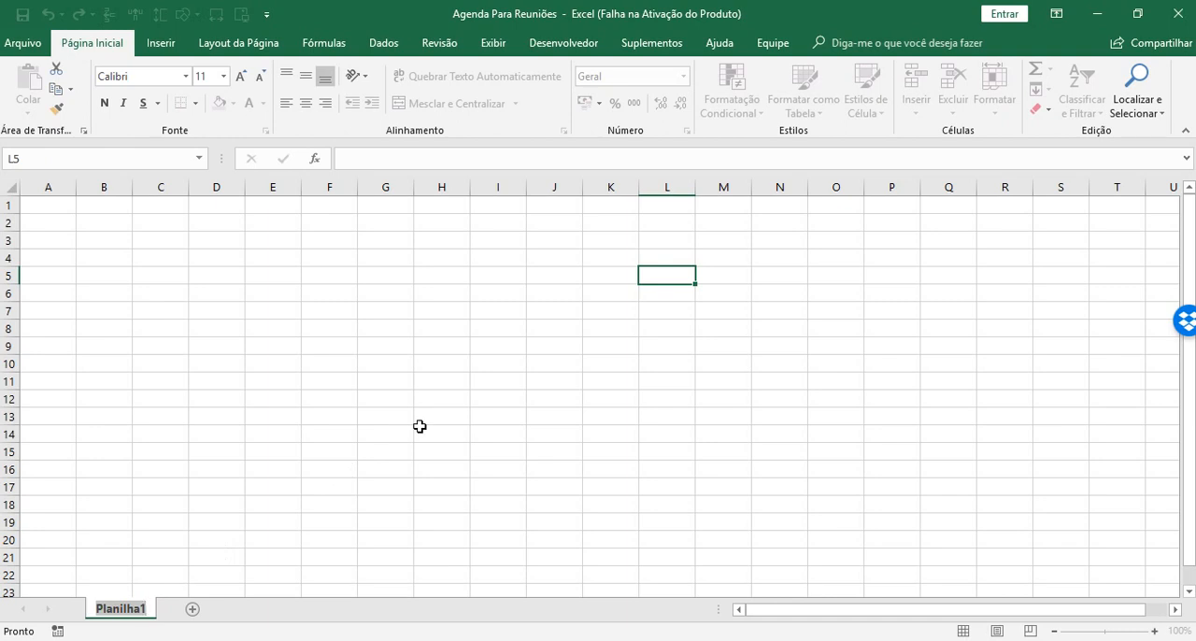
text(JAN)
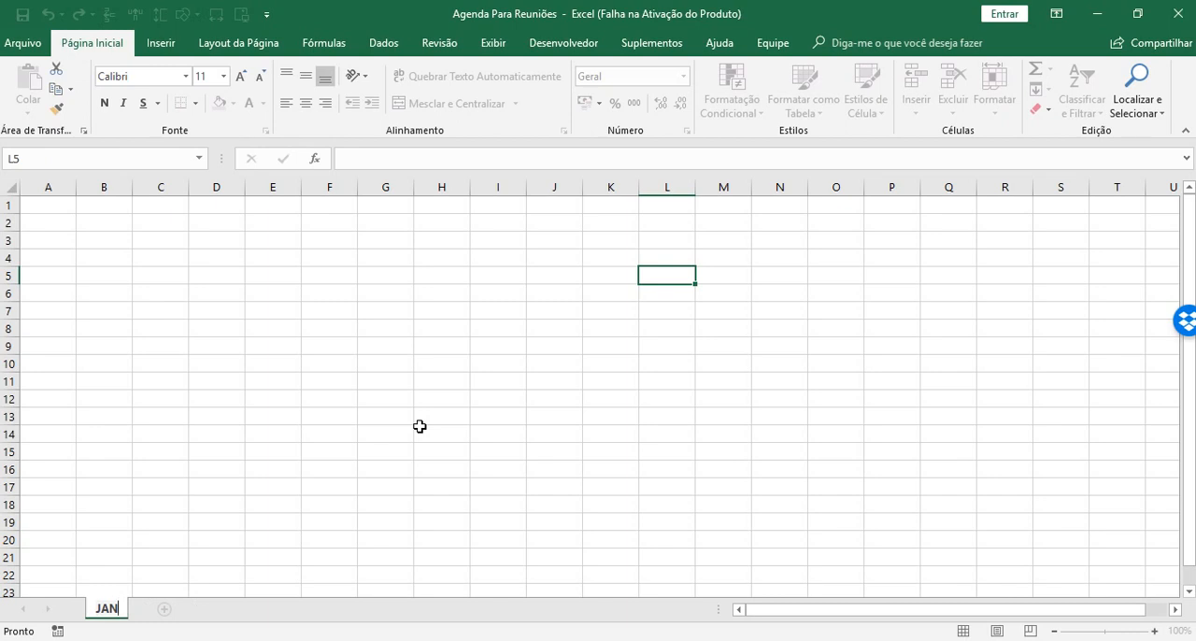
key(Return)
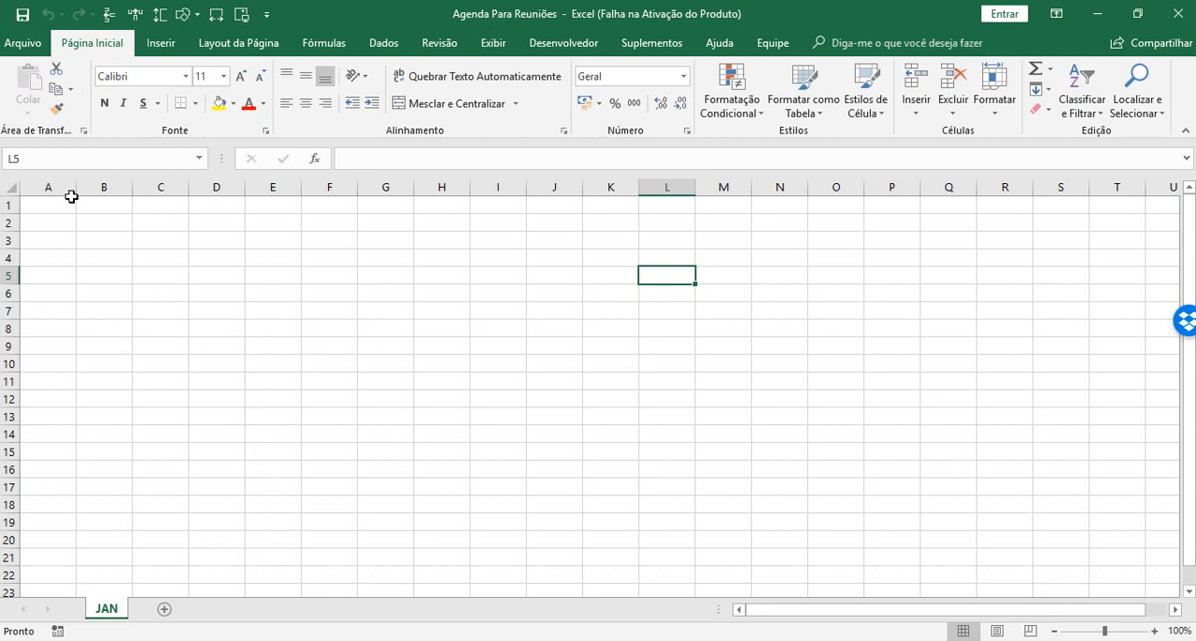
Narrow column A to a slim margin well under half its default width.
drag(75, 190, 41, 191)
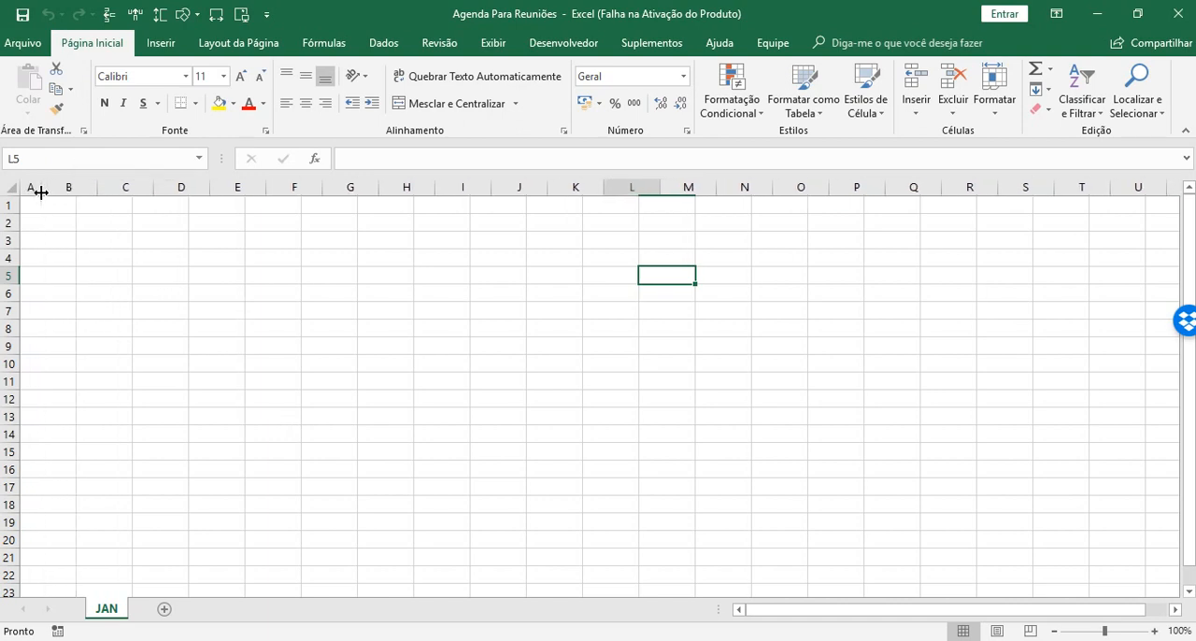
click(28, 197)
click(71, 449)
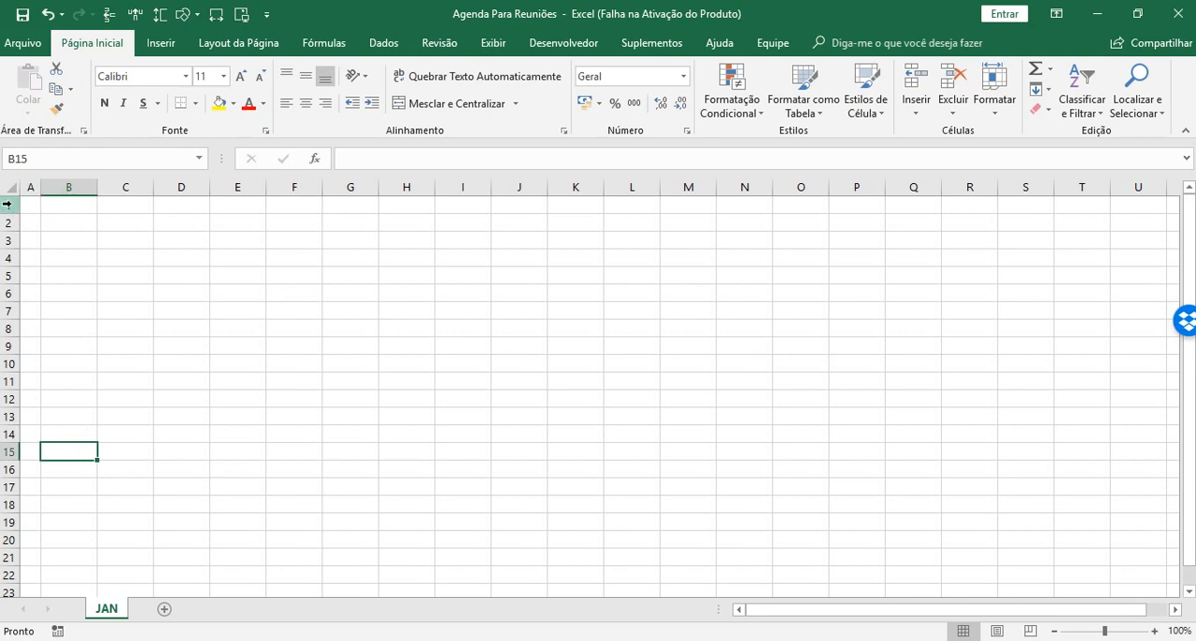
drag(8, 203, 9, 241)
click(82, 206)
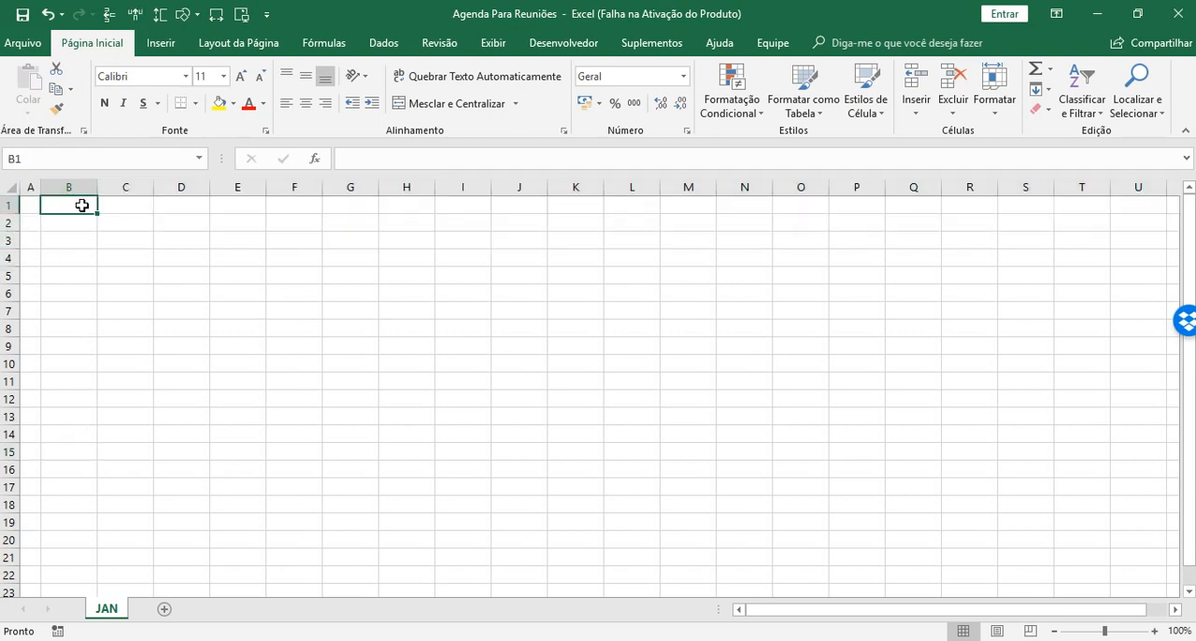
Fill all of row 1 with the darkest theme blue and all of row 2 with the medium theme blue.
click(9, 204)
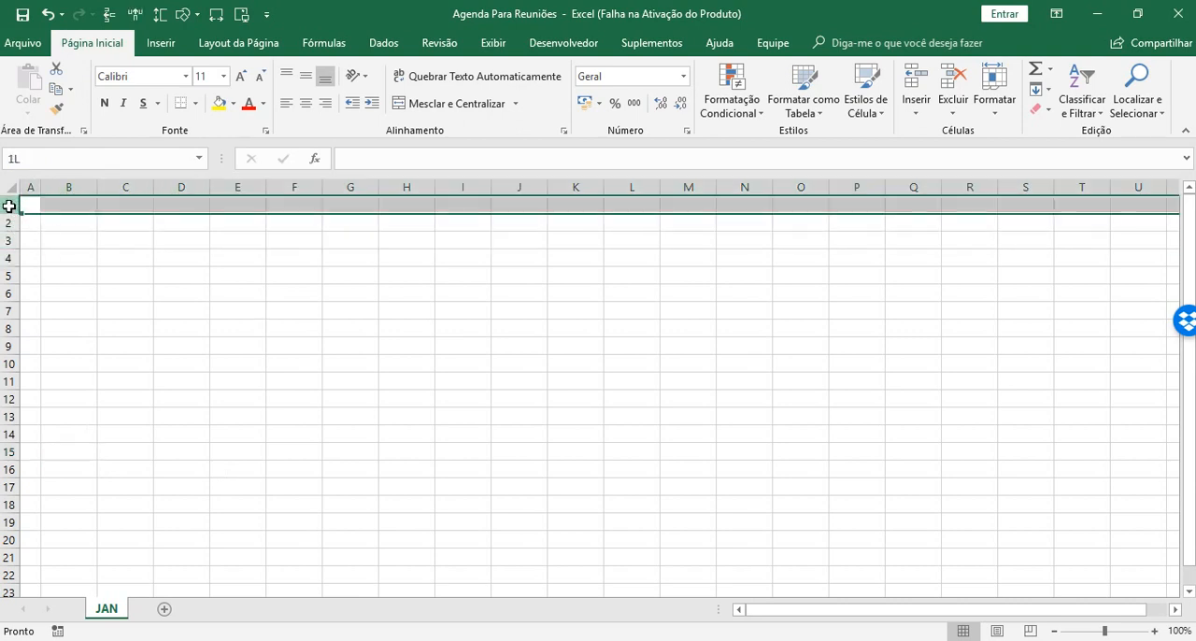
click(234, 104)
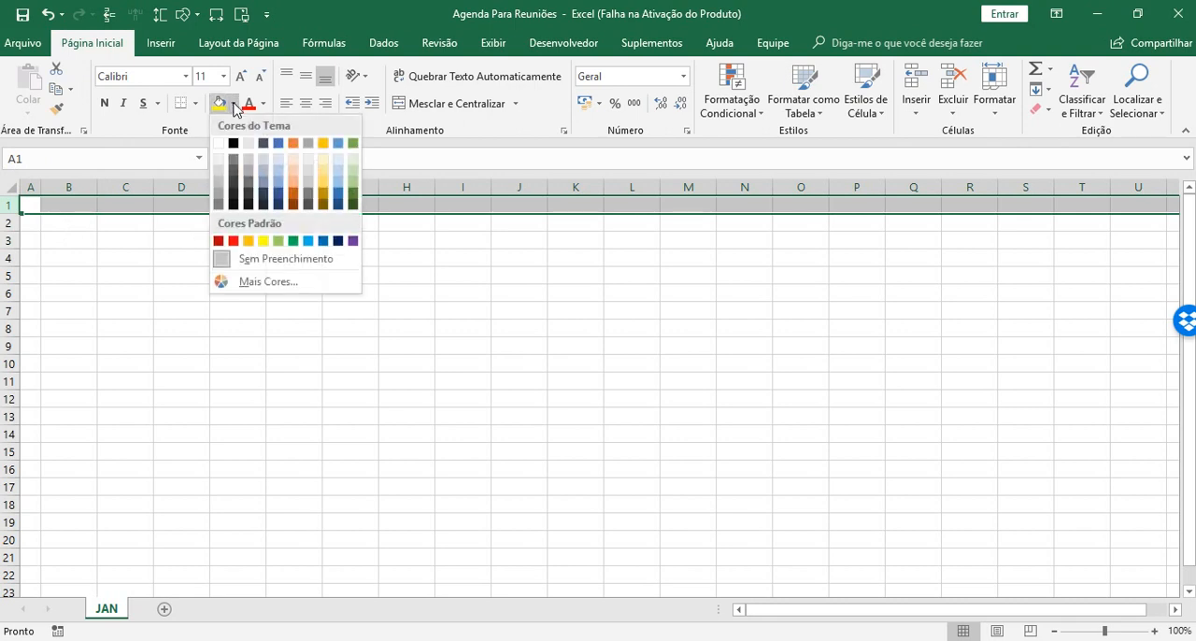
click(281, 205)
click(9, 223)
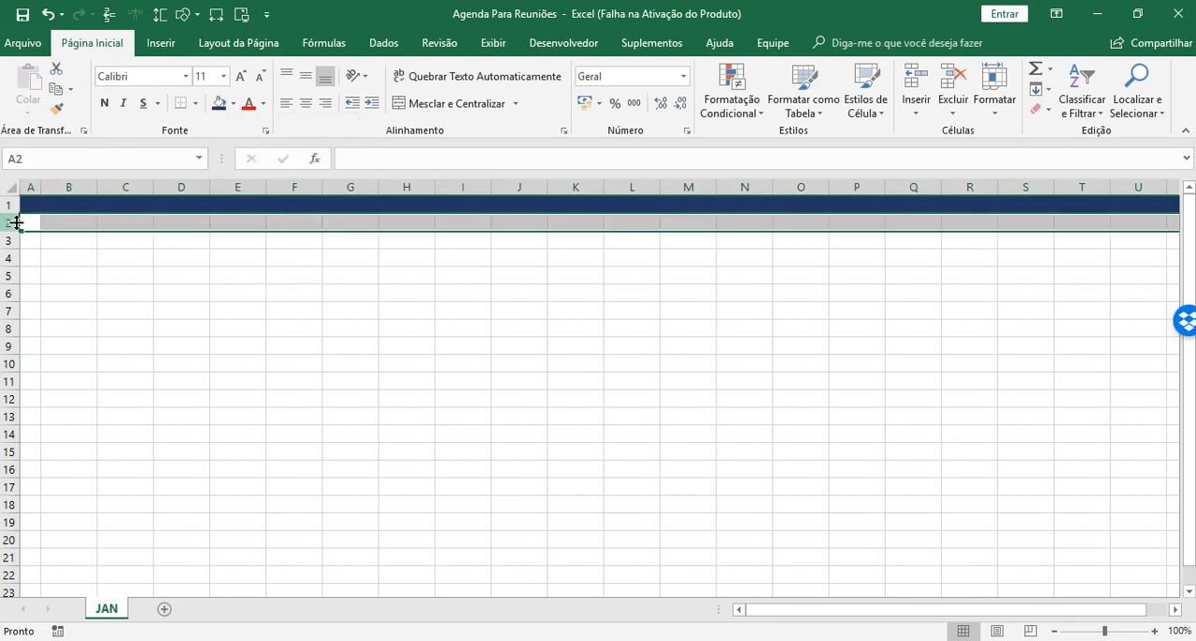
click(233, 104)
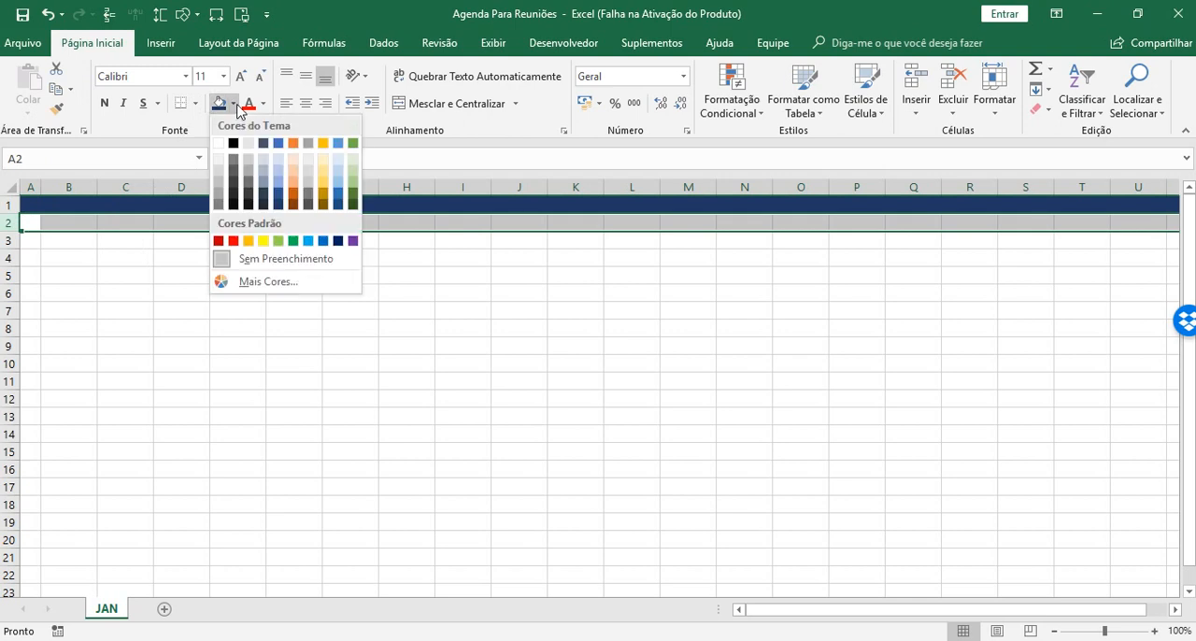
click(277, 144)
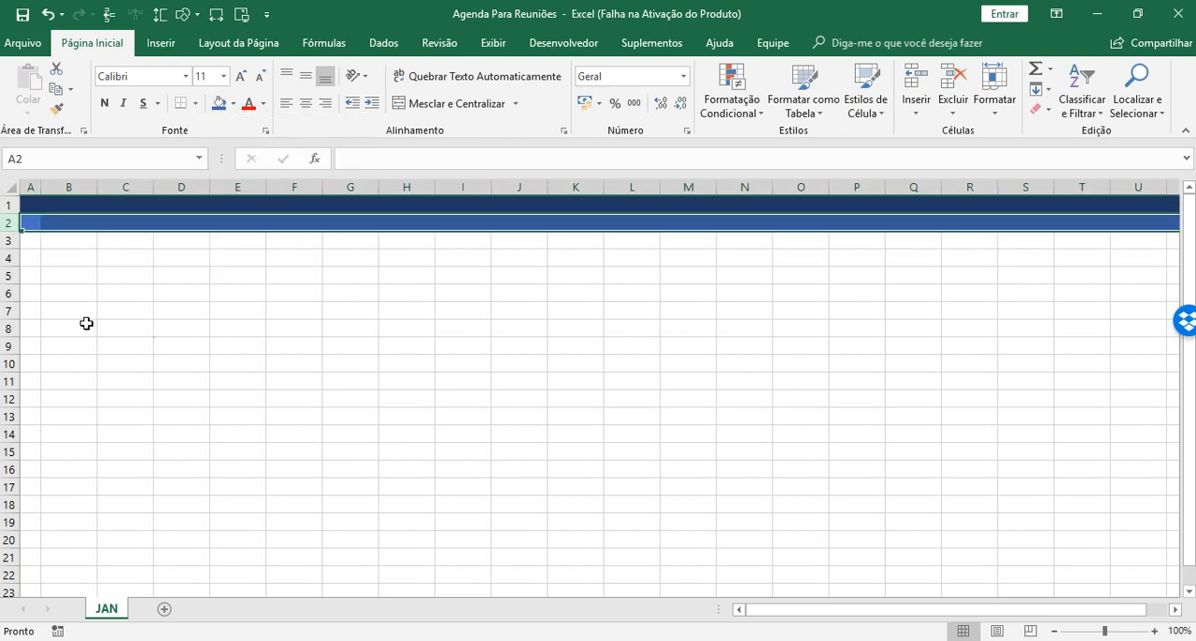
Fill all of row 3 with a light theme blue.
click(12, 240)
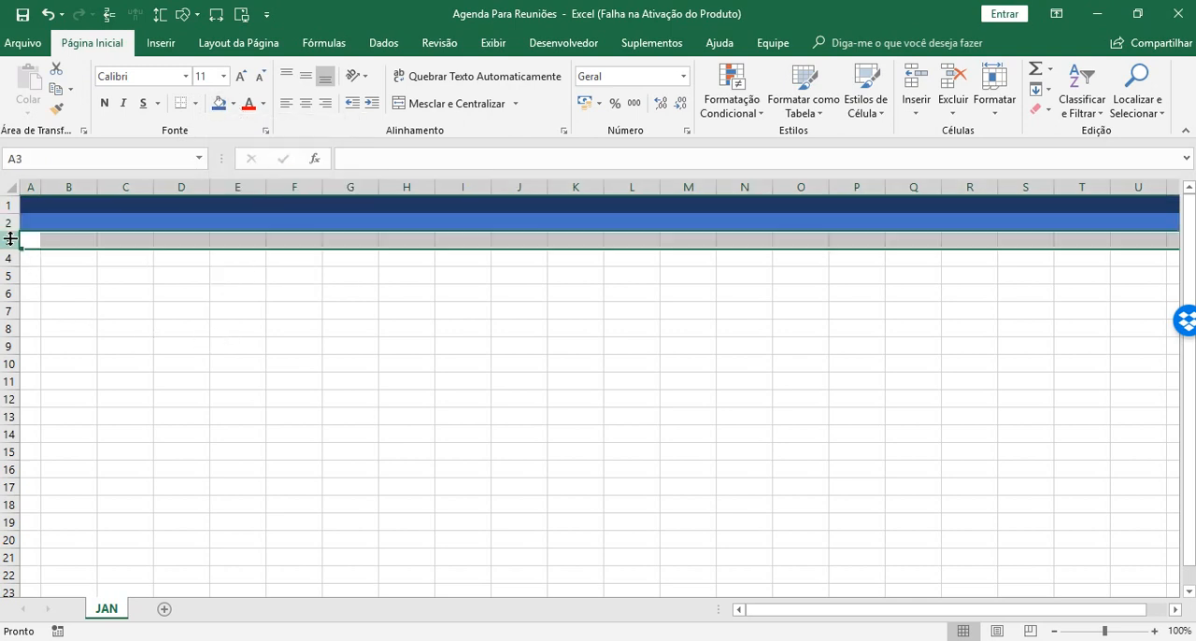
click(234, 104)
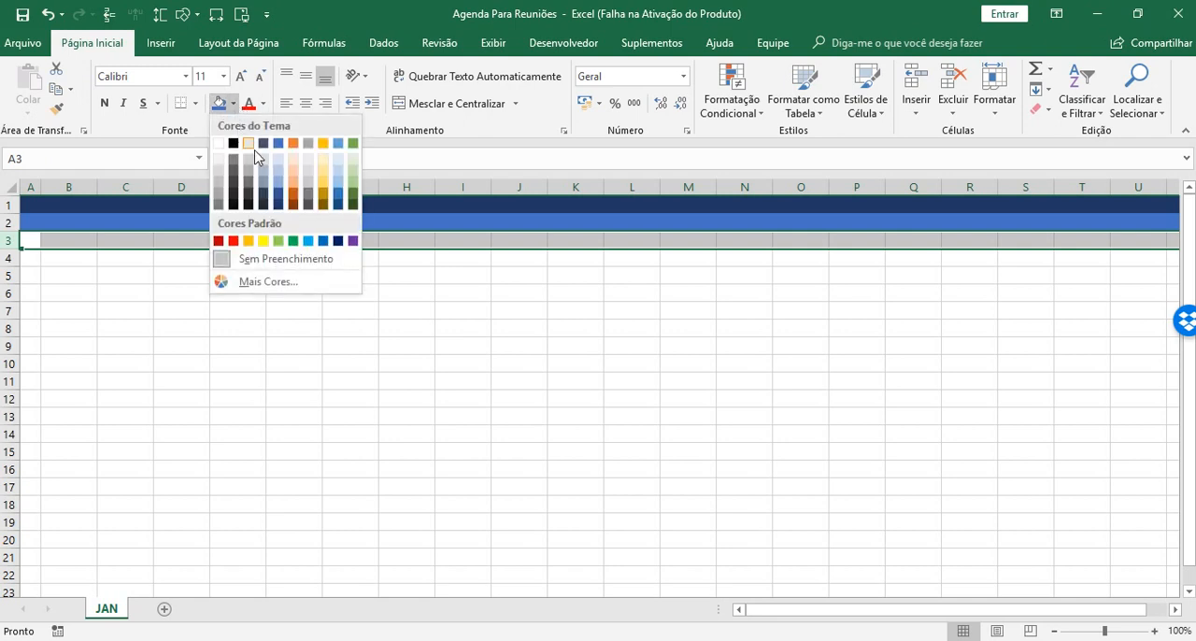
click(339, 175)
click(207, 281)
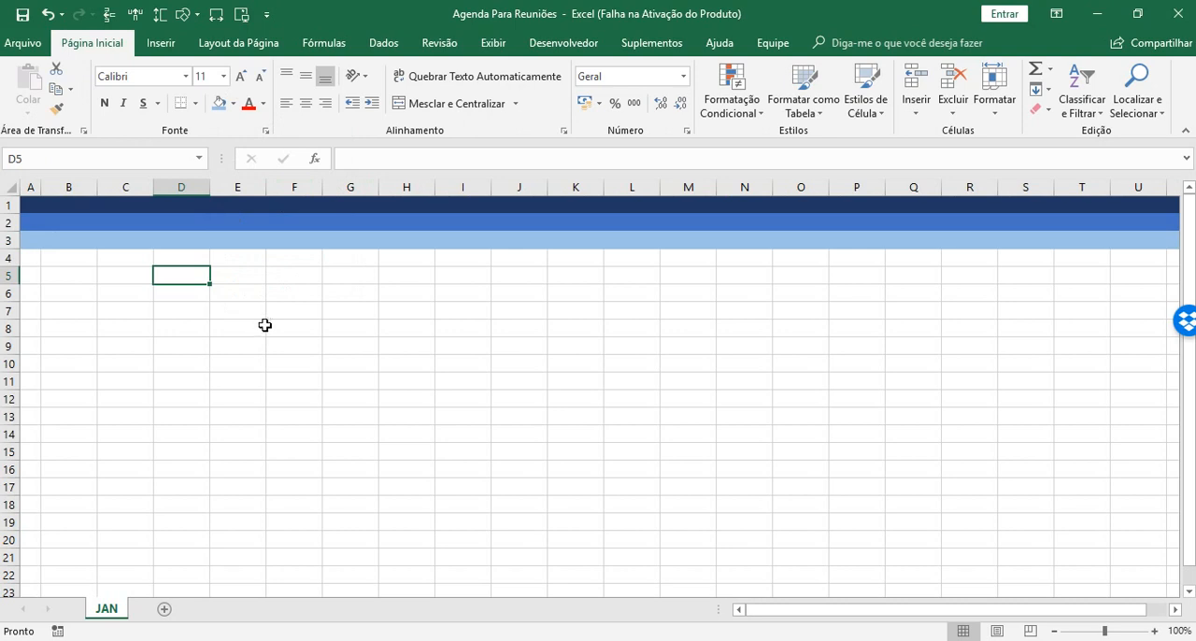
Increase the row height of rows 1 to 3 slightly, giving all three the same height.
drag(27, 202, 32, 241)
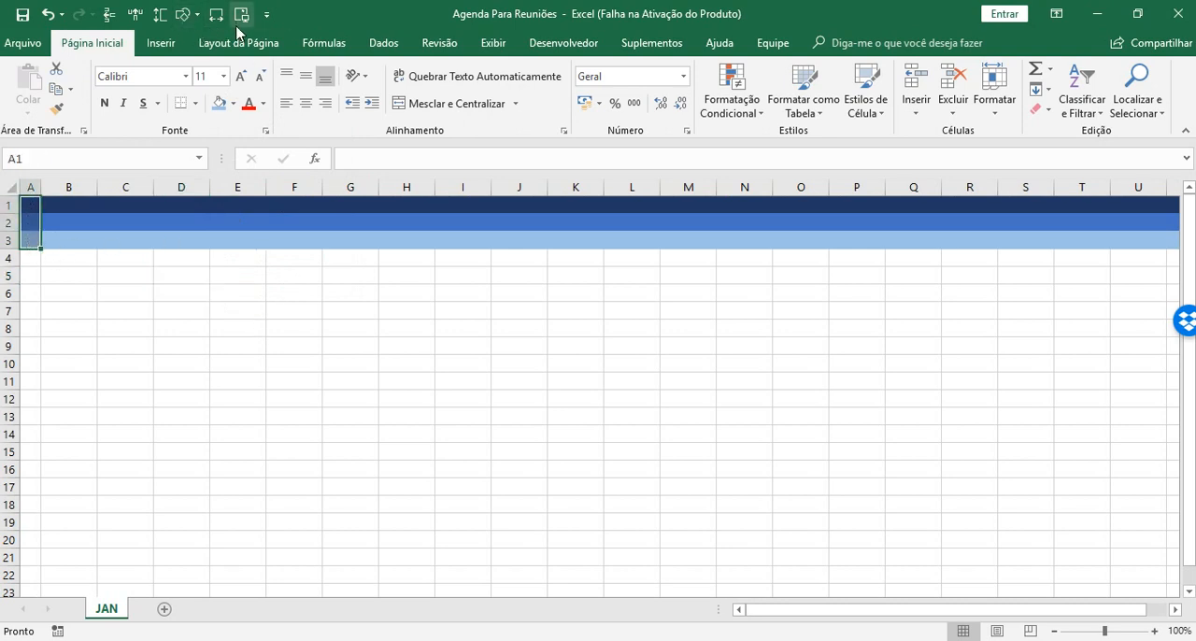
click(159, 17)
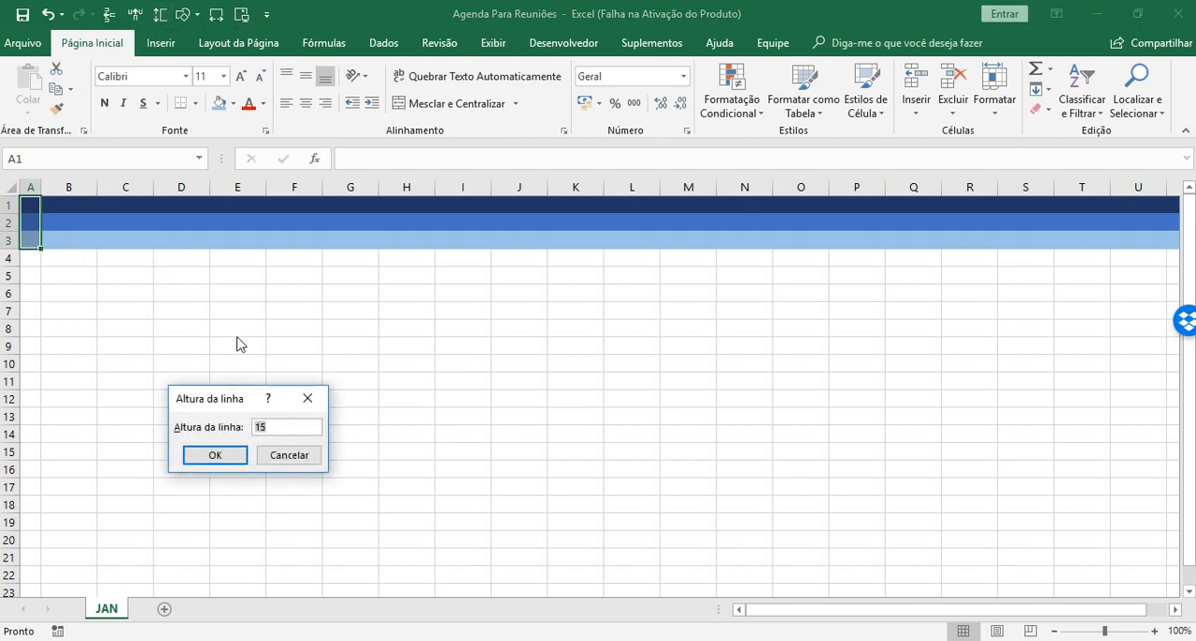
key(Return)
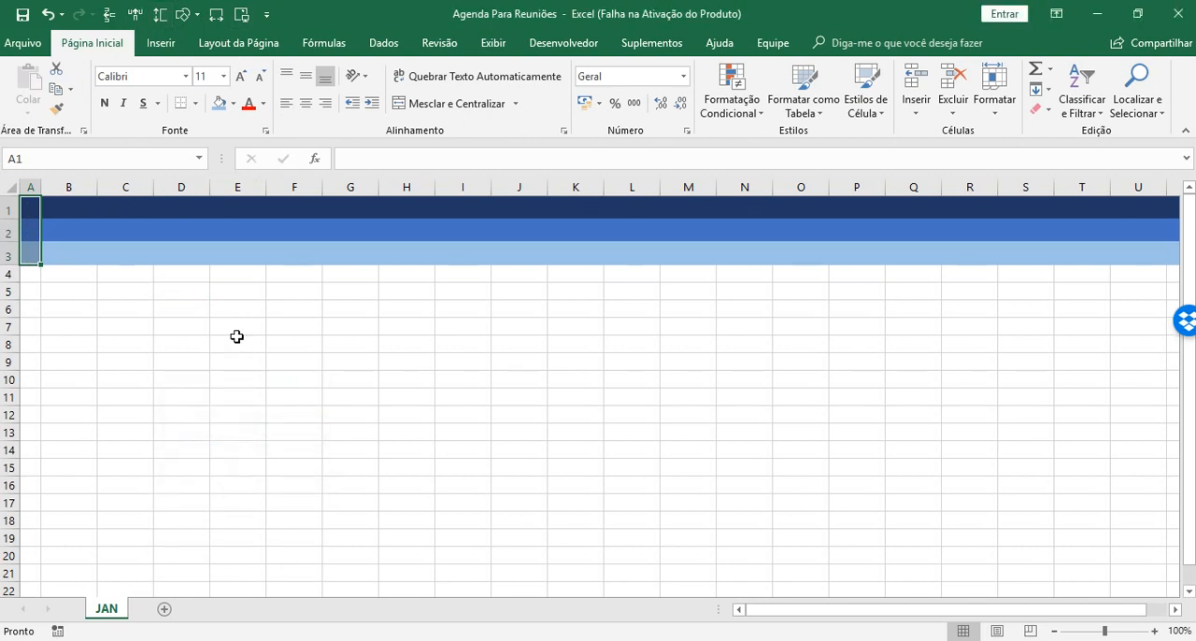
click(236, 336)
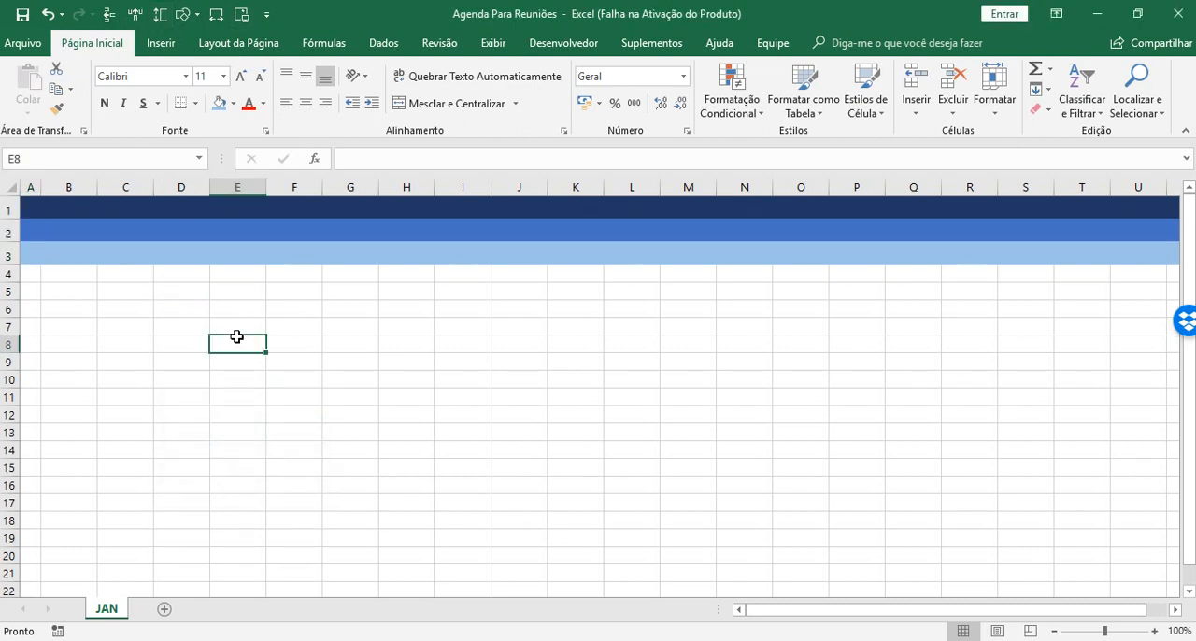
click(193, 256)
click(111, 256)
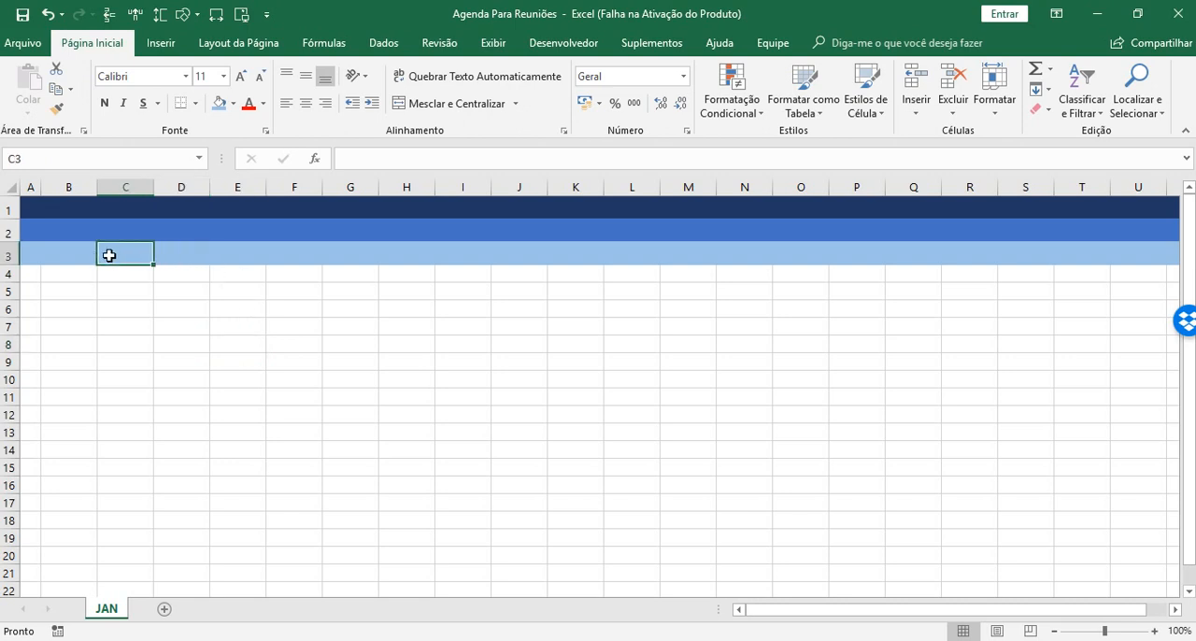
click(69, 255)
click(192, 252)
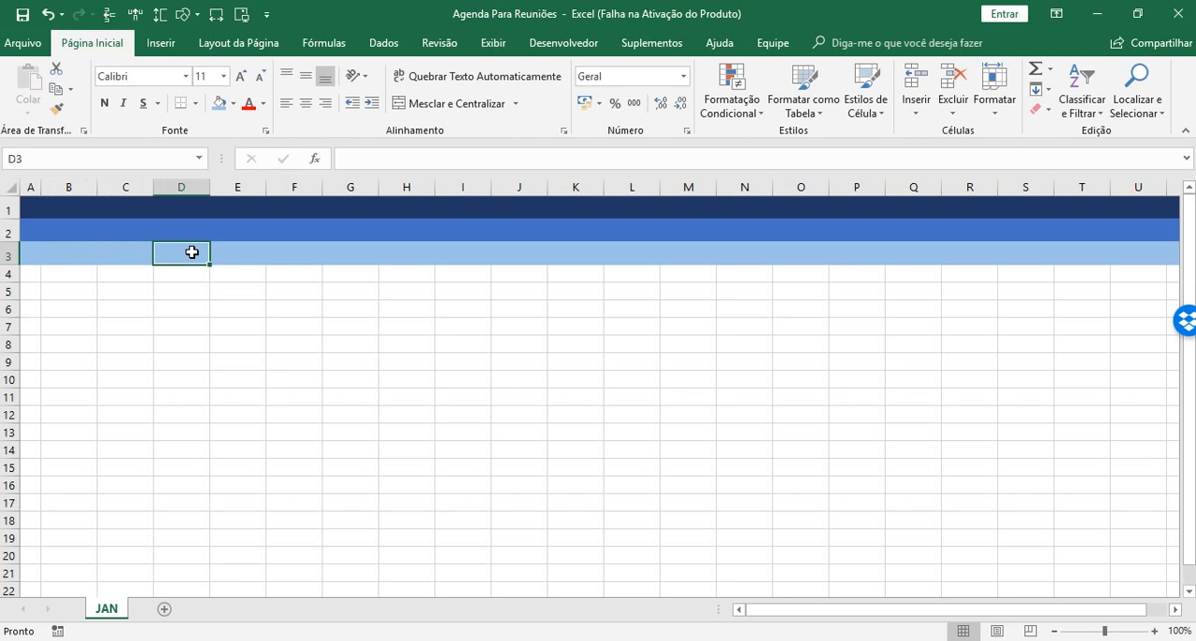
Delete the light blue row 3 so that only the two coloured header rows remain.
click(10, 254)
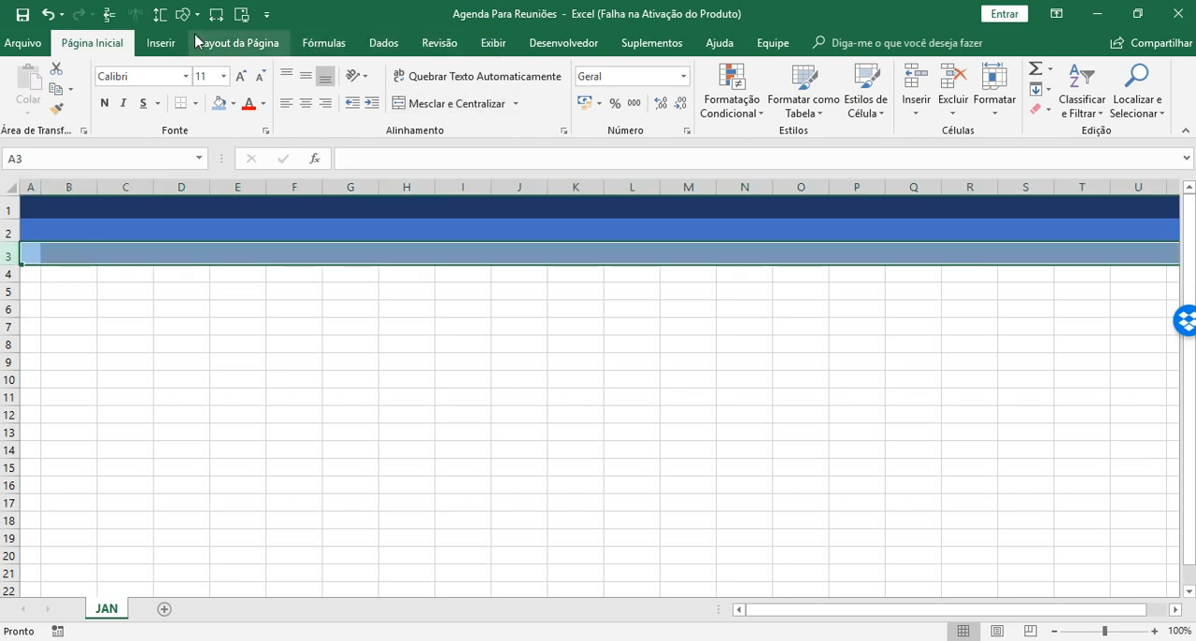
click(953, 79)
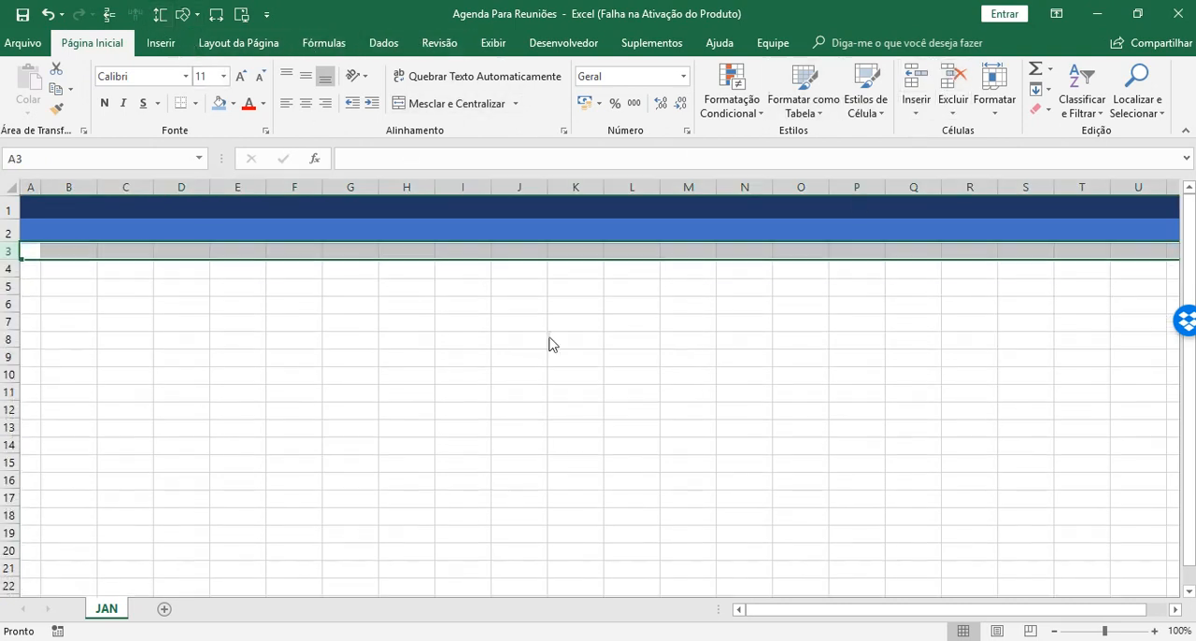
click(351, 339)
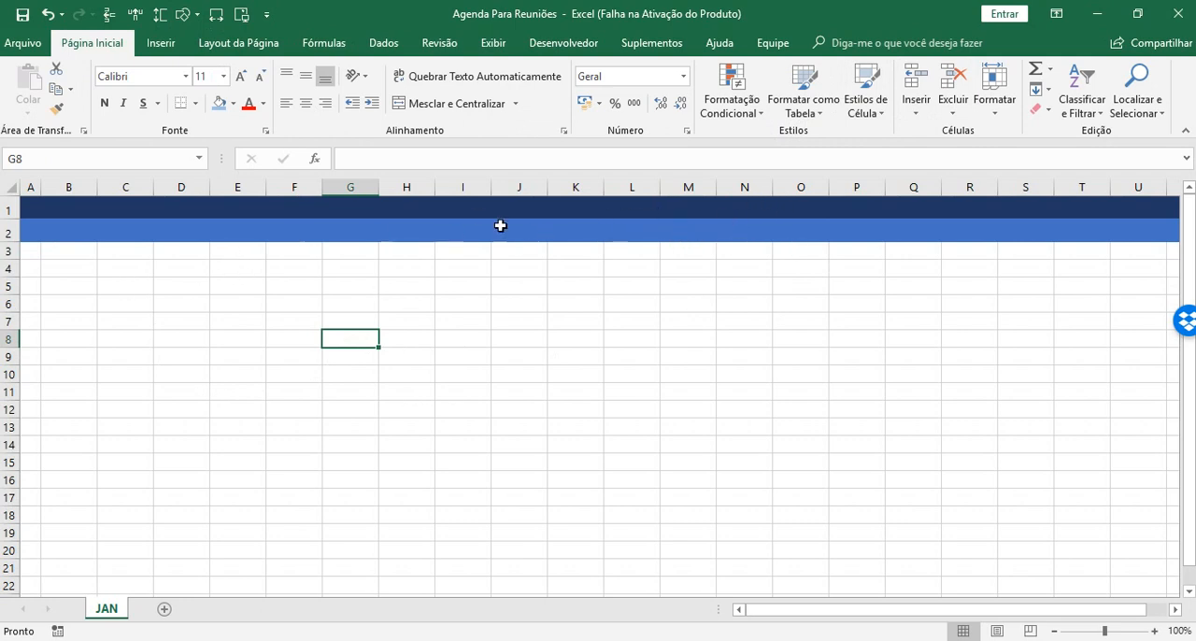
click(225, 372)
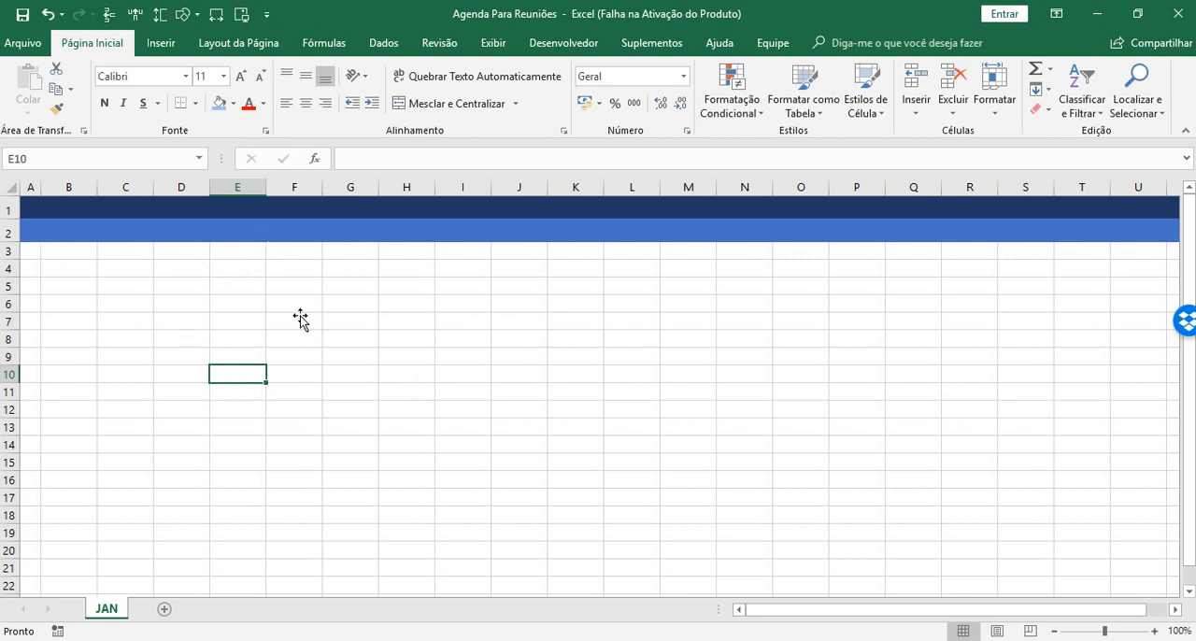
Enter JANEIRO in cell B3 and set its font size to 16.
click(59, 251)
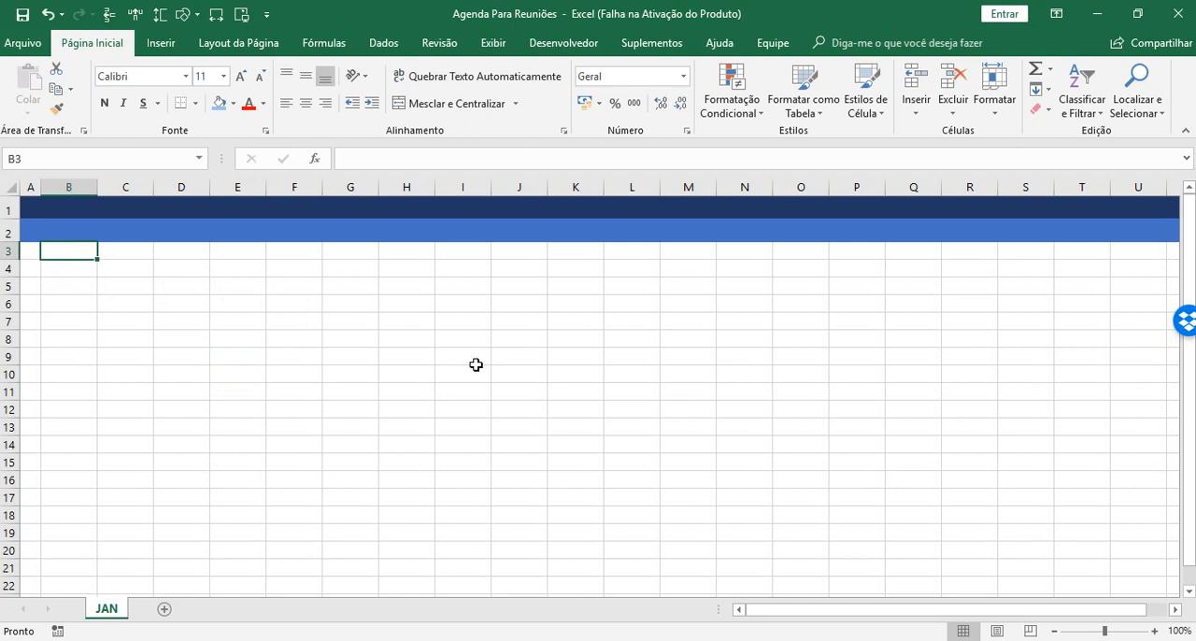
text(JANEIRO)
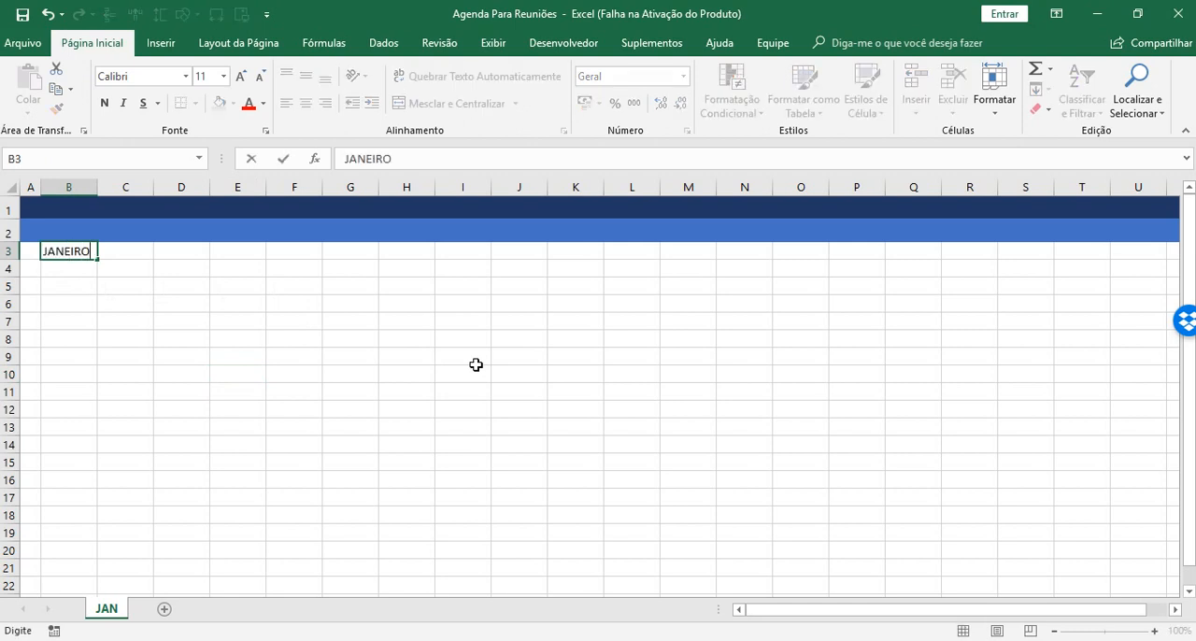
key(Return)
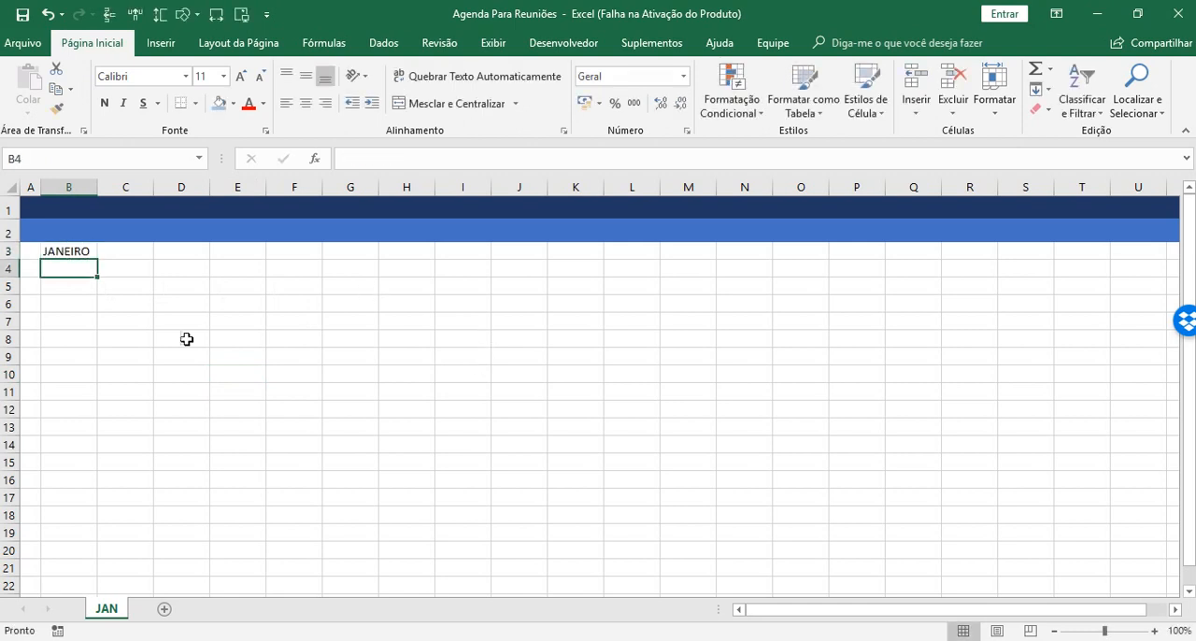
click(65, 251)
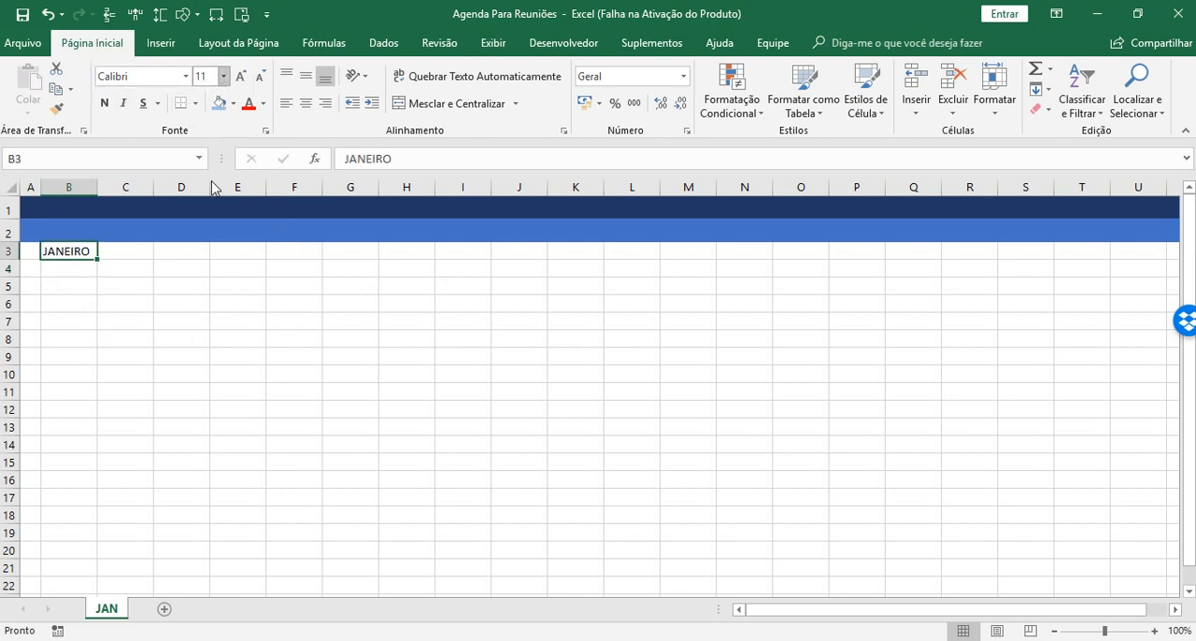
click(223, 76)
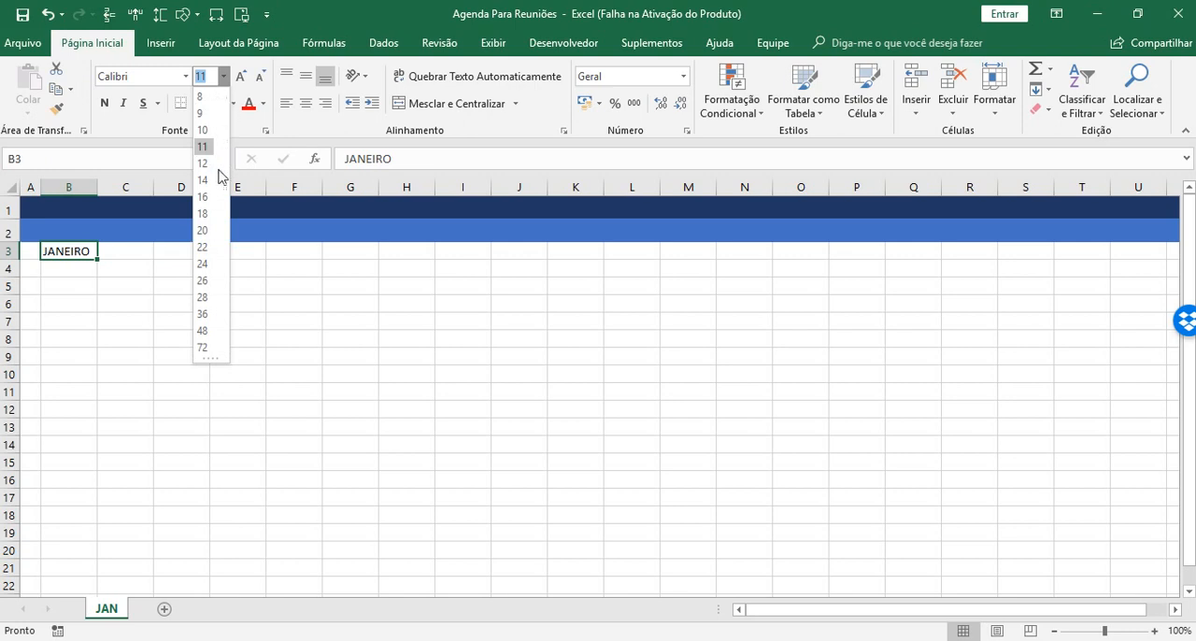
click(204, 198)
click(117, 295)
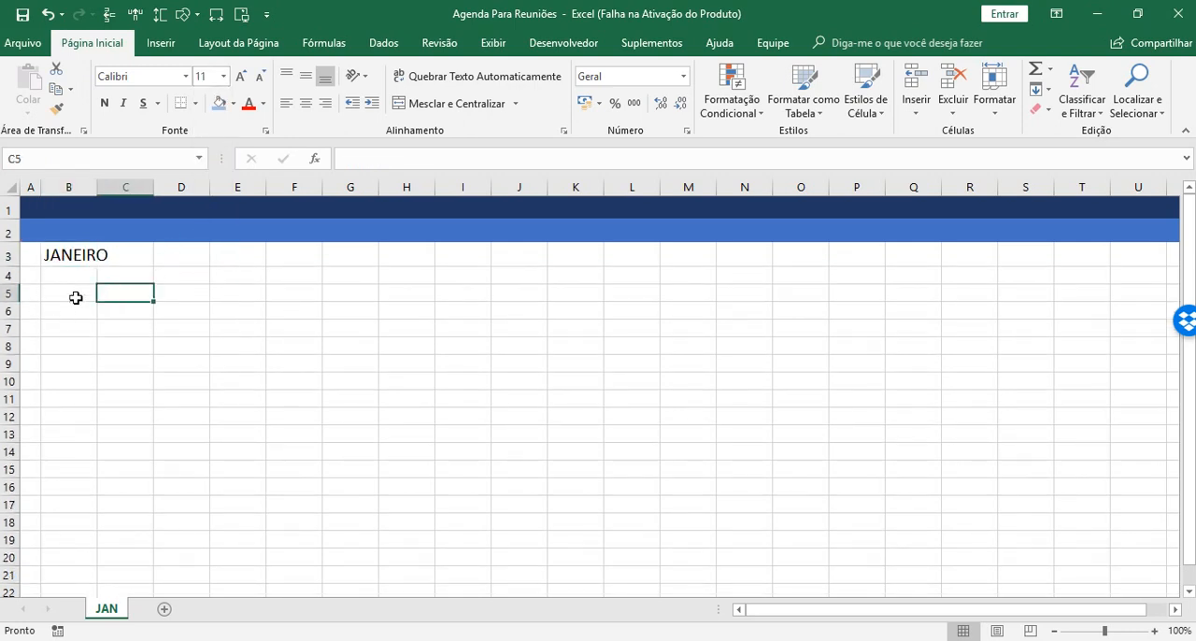
click(76, 295)
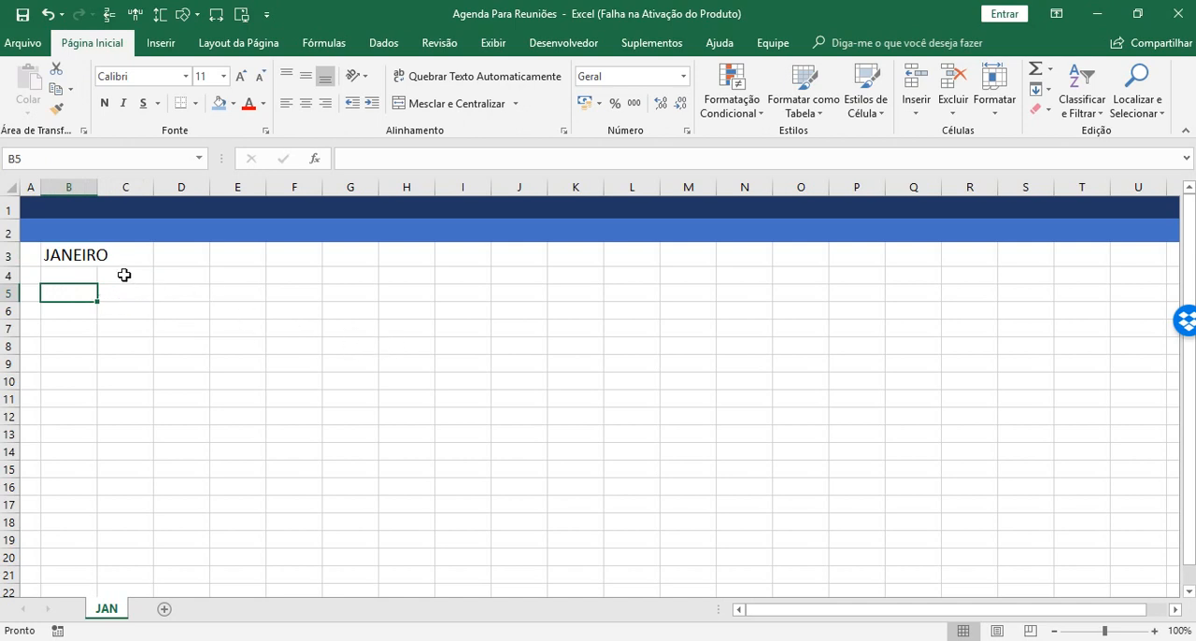
click(181, 273)
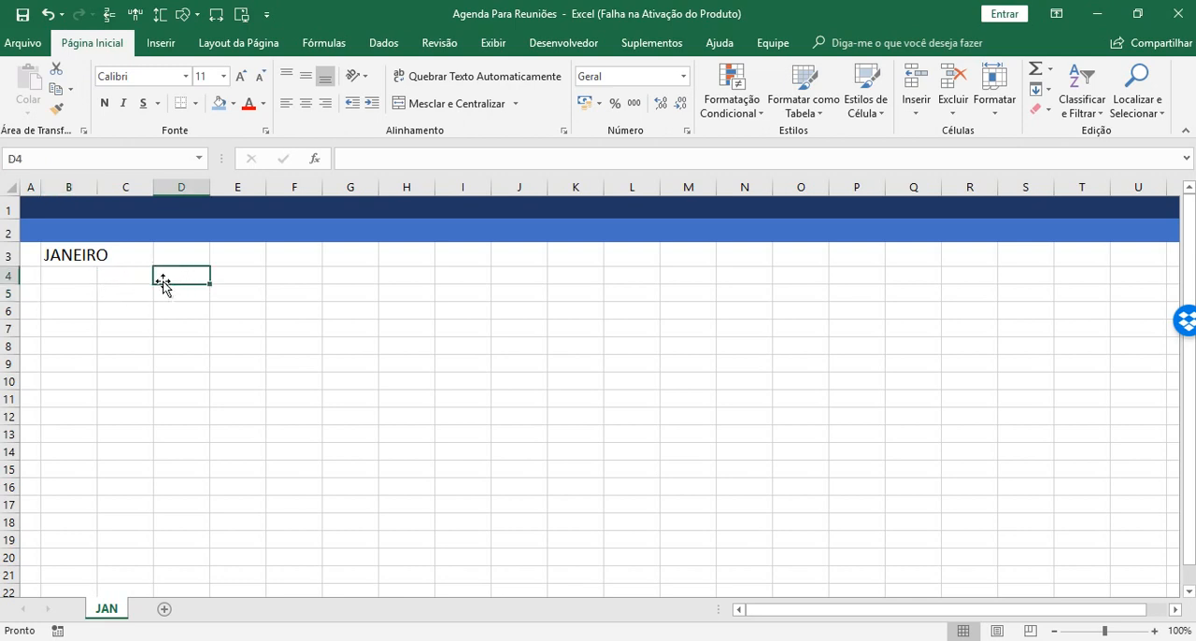
click(130, 278)
click(69, 271)
click(122, 277)
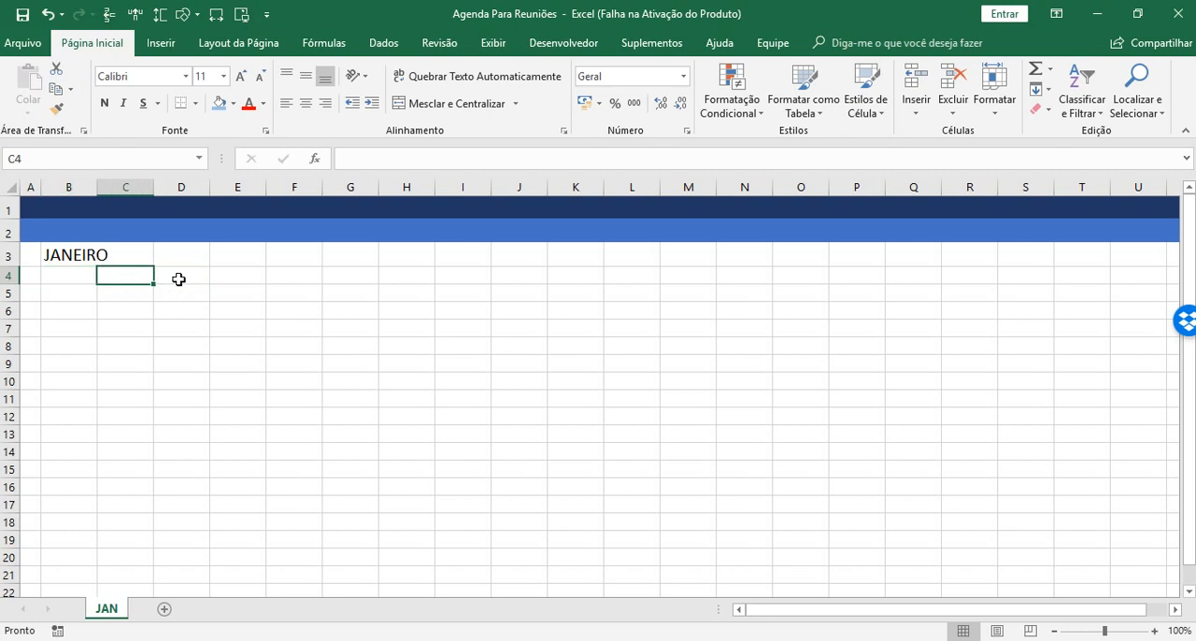
Enter the heading HORÁRIO in cell D4.
click(182, 274)
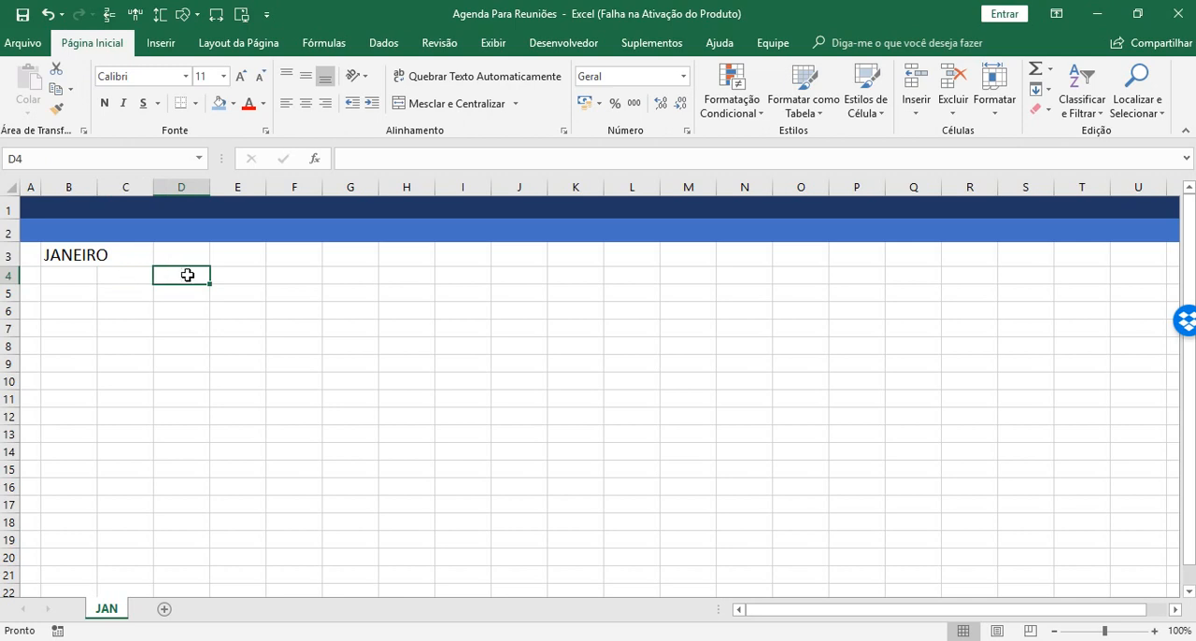
text(HOR)
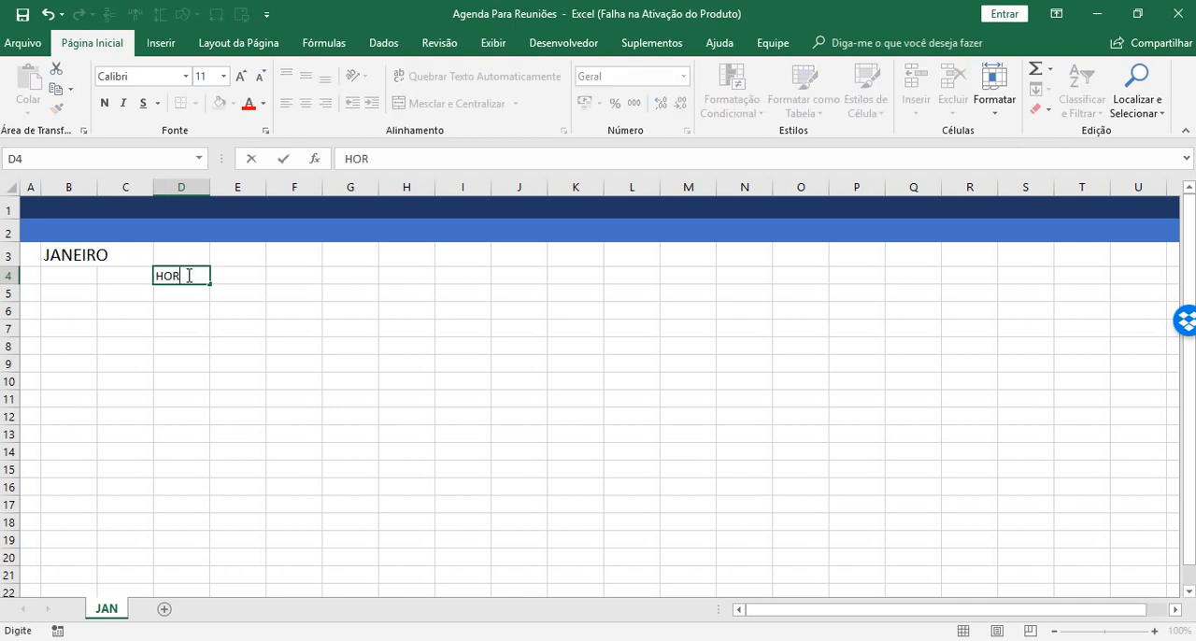
text(ÁRIO)
key(Return)
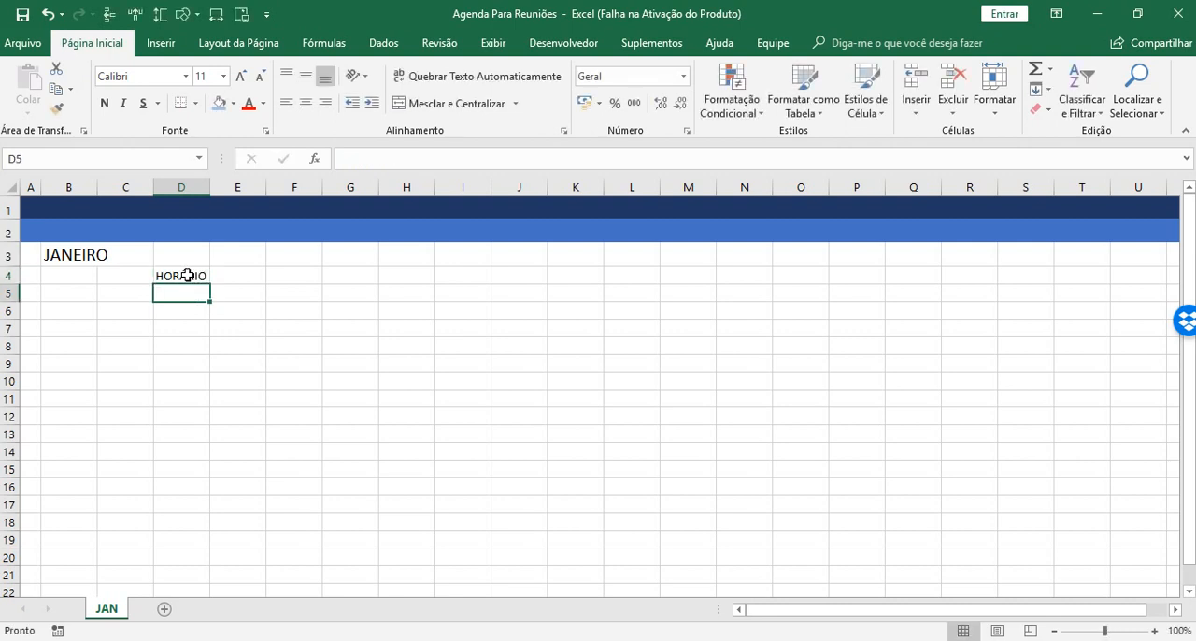
Enter the half-hour times 08:00, 08:30, 09:00 and 09:30 across cells D5 to G5.
text(08)
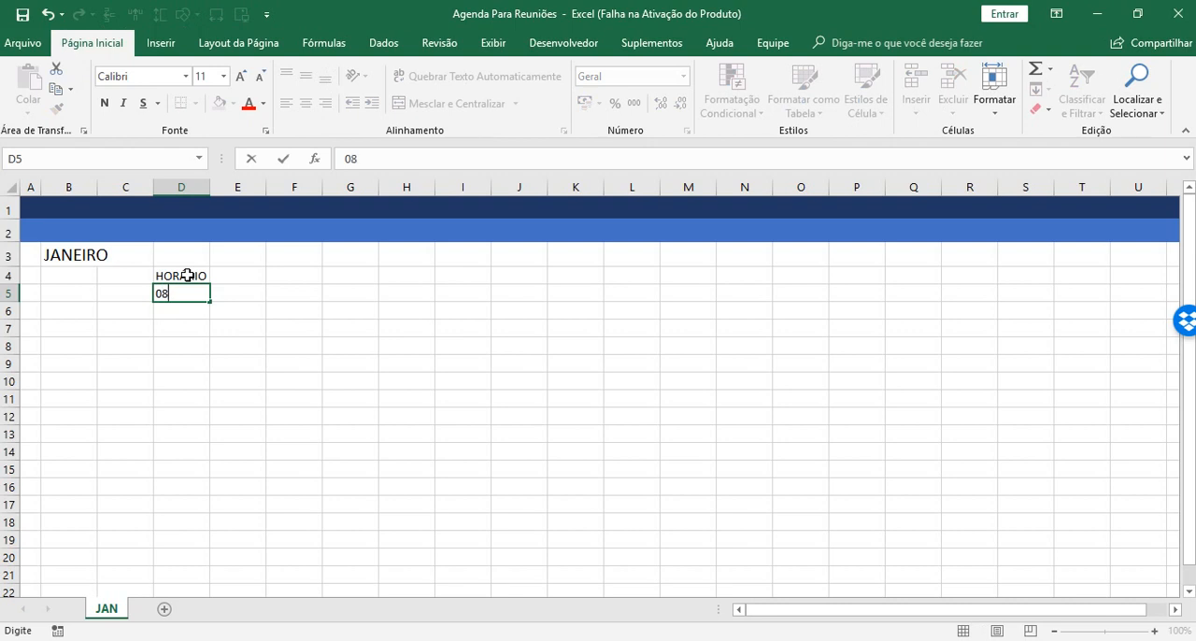
text(:00)
key(Tab)
text(0)
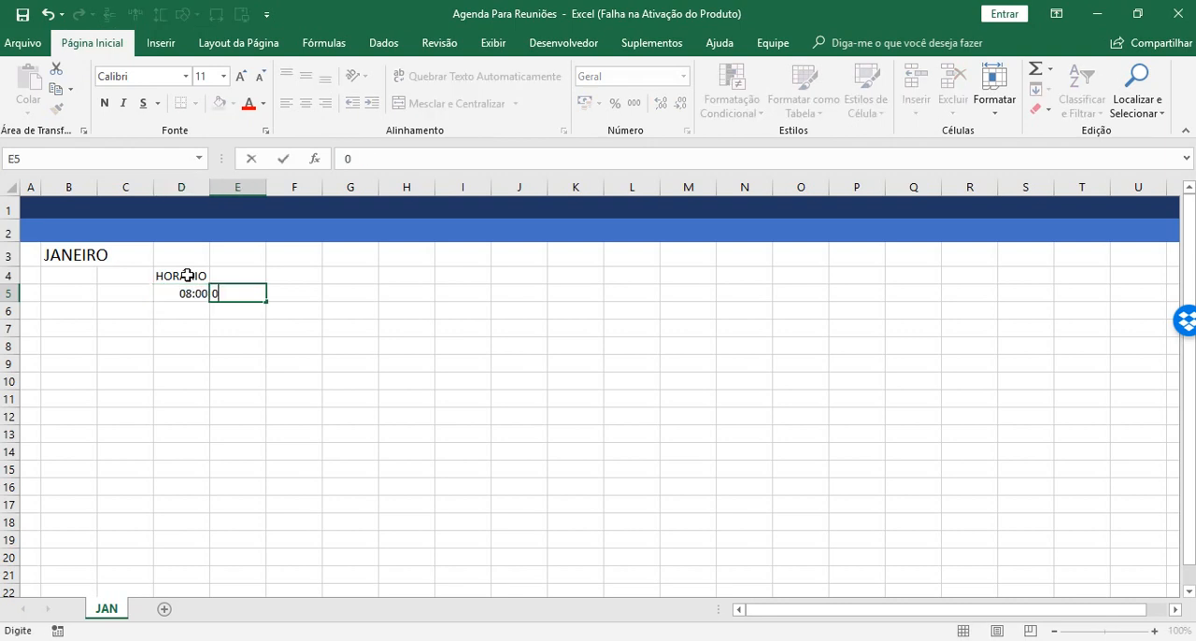
text(8:30)
key(Tab)
text(09)
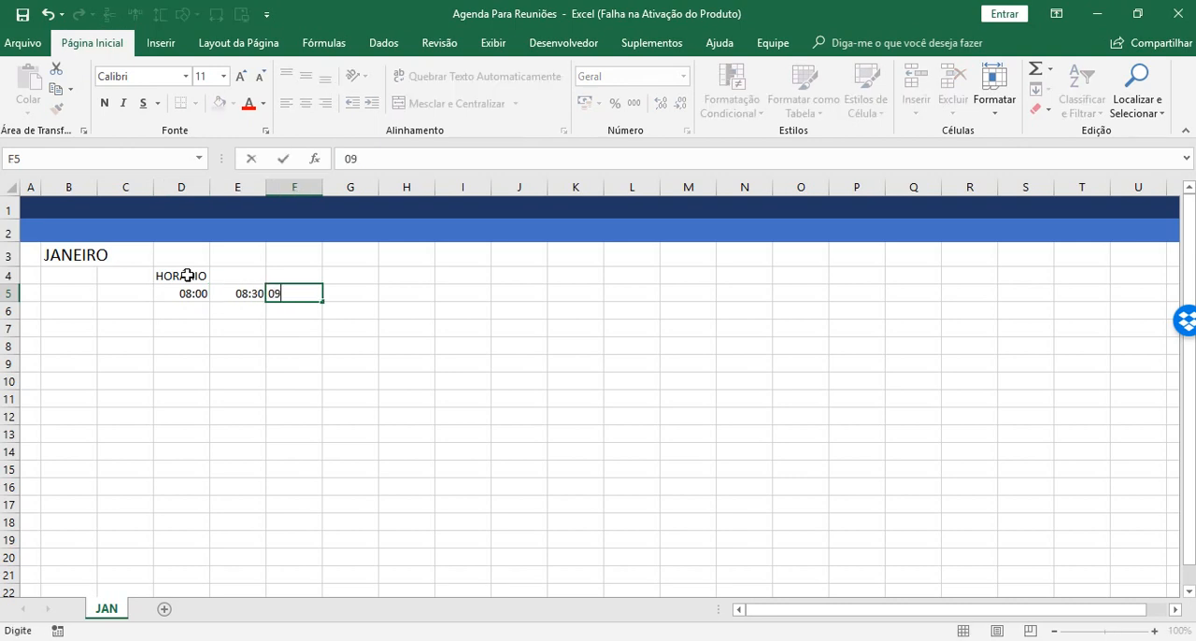
text(:00)
key(Tab)
text(09)
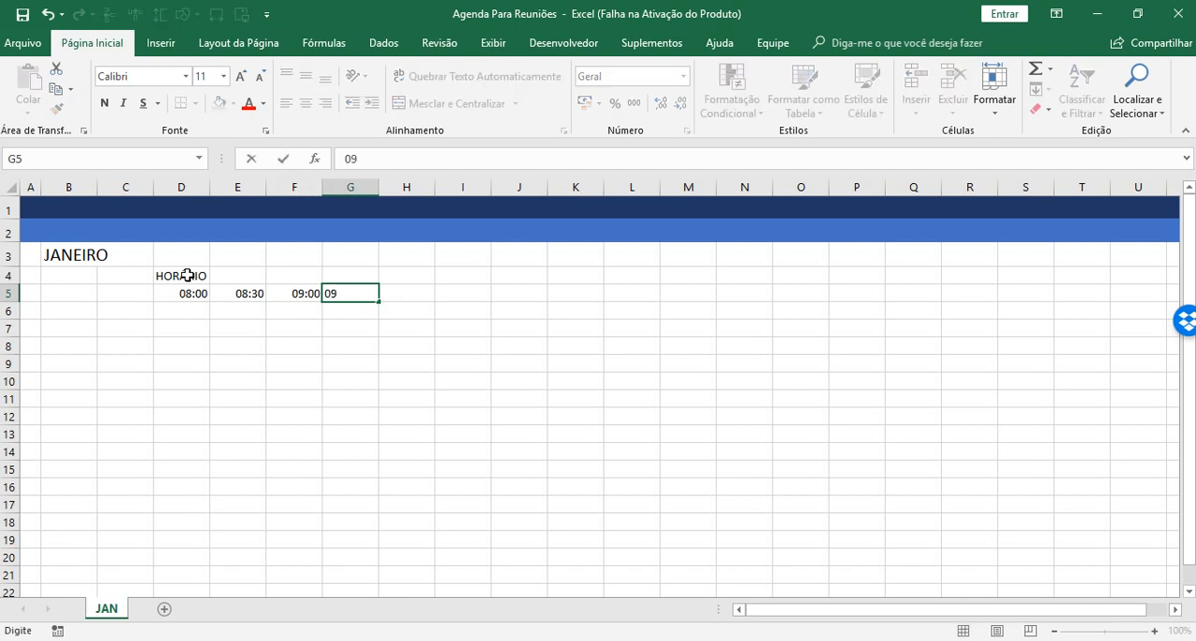
text(:30)
key(Tab)
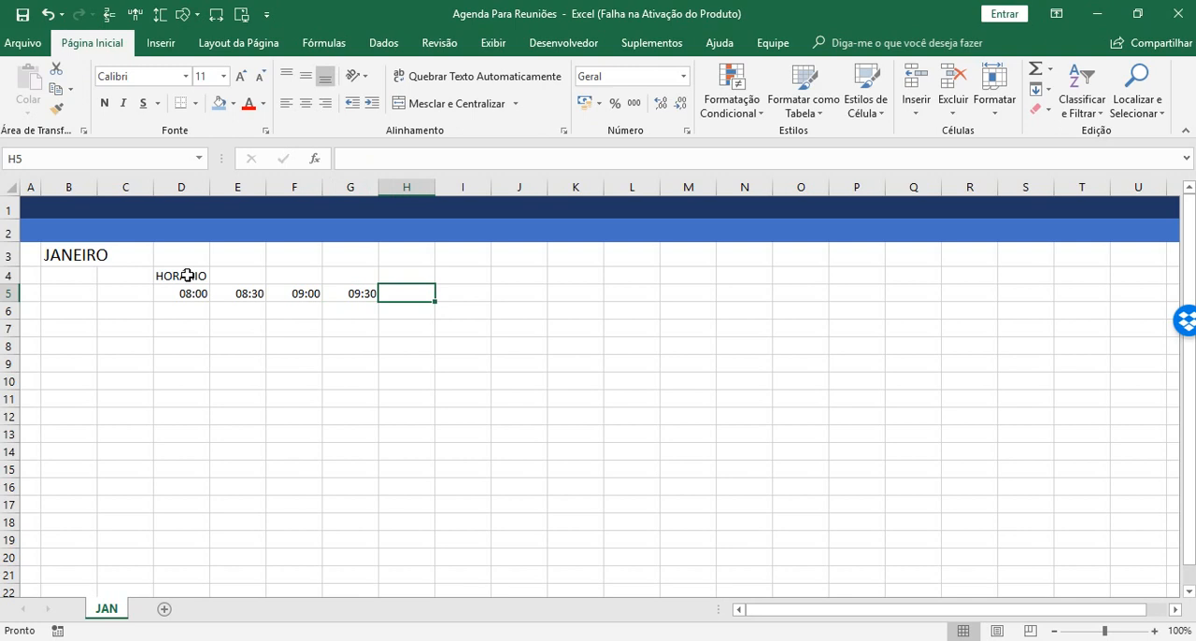
click(173, 293)
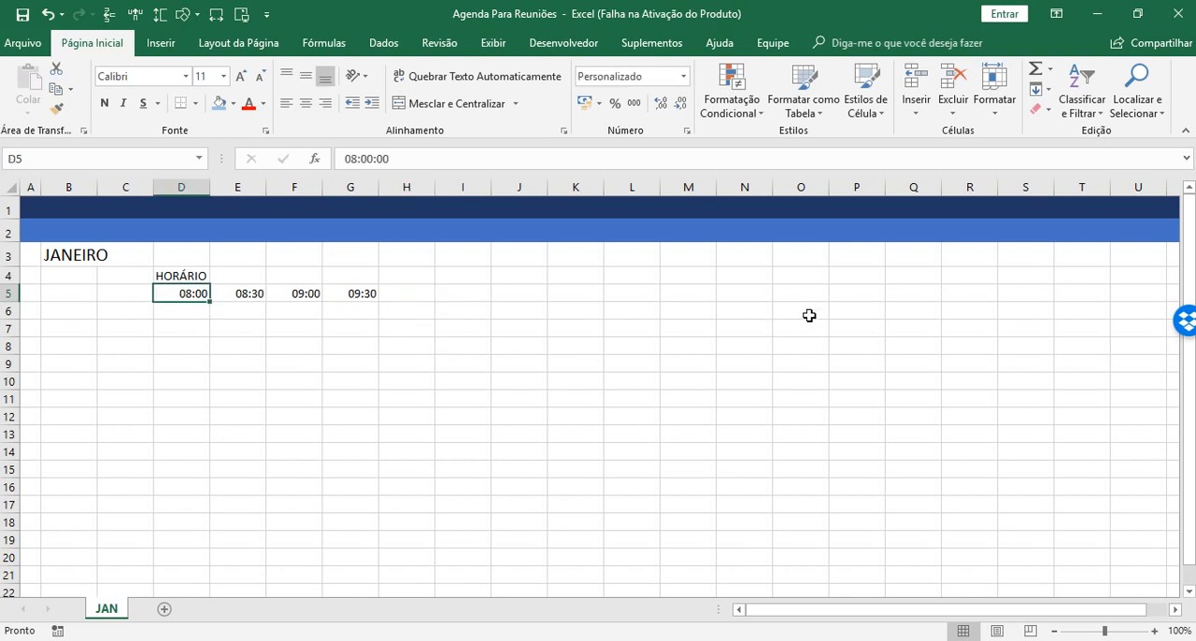
drag(165, 293, 342, 291)
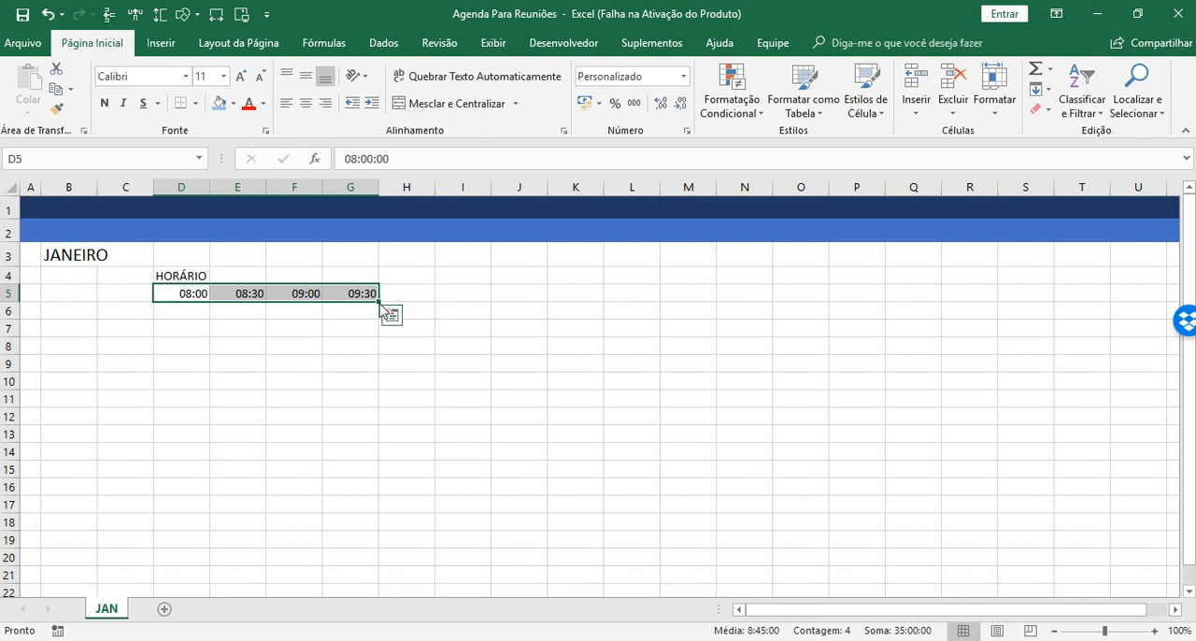
click(296, 335)
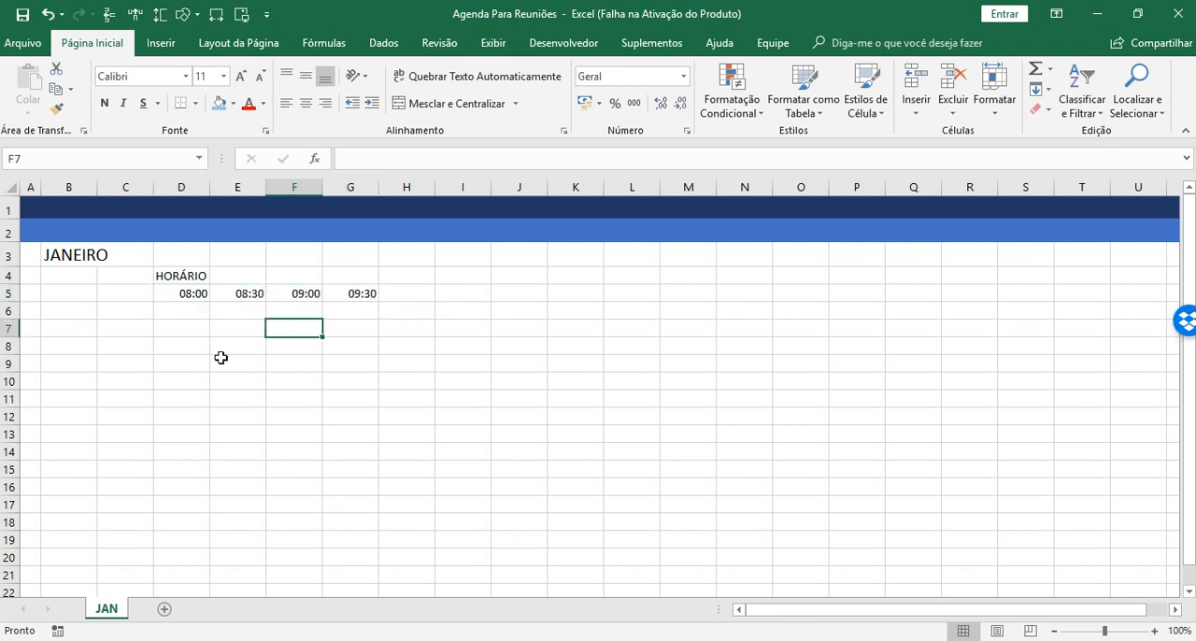
drag(178, 294, 328, 298)
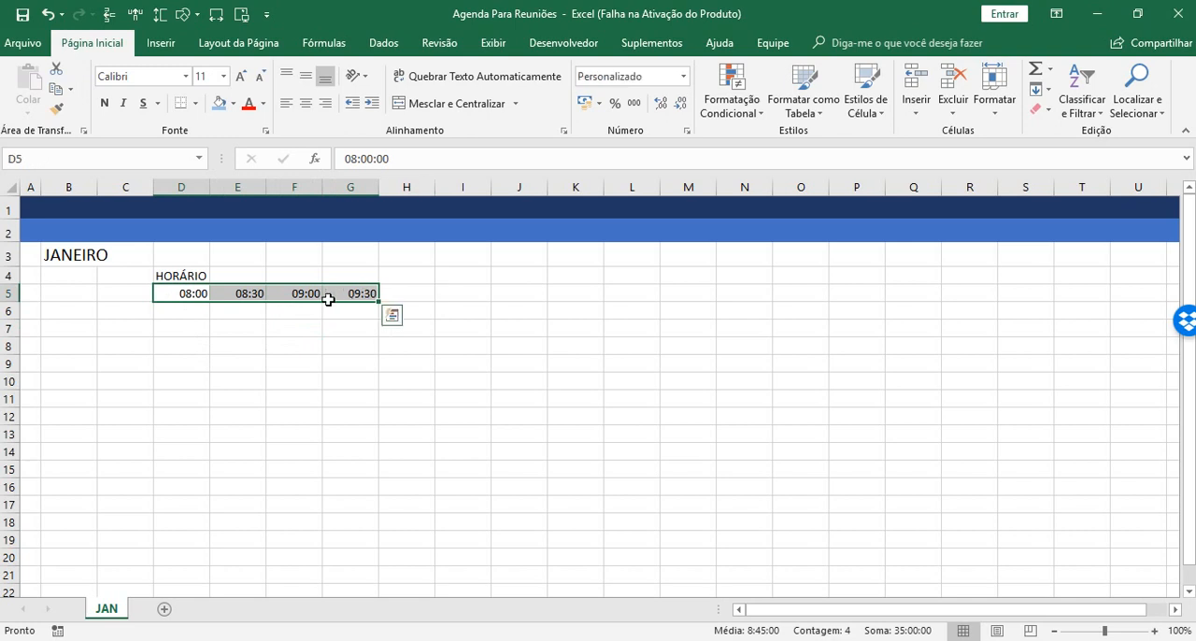
click(180, 293)
click(244, 293)
click(318, 294)
click(355, 293)
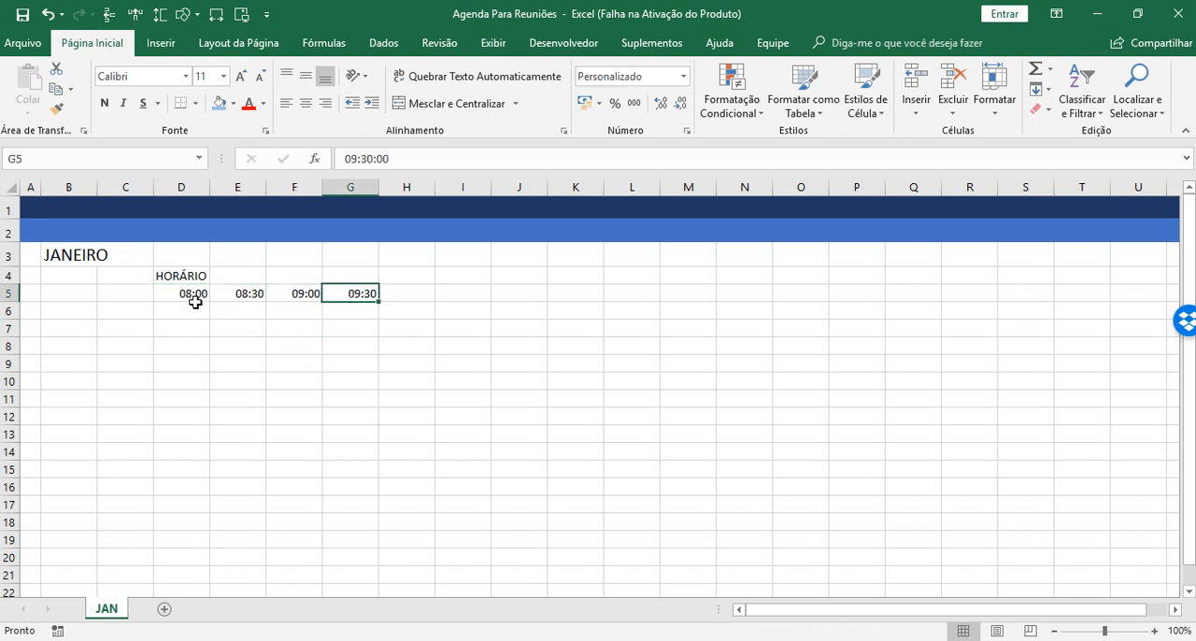
Extend the half-hour series from D5:G5 along row 5 up to 18:00 in column X.
drag(174, 294, 908, 293)
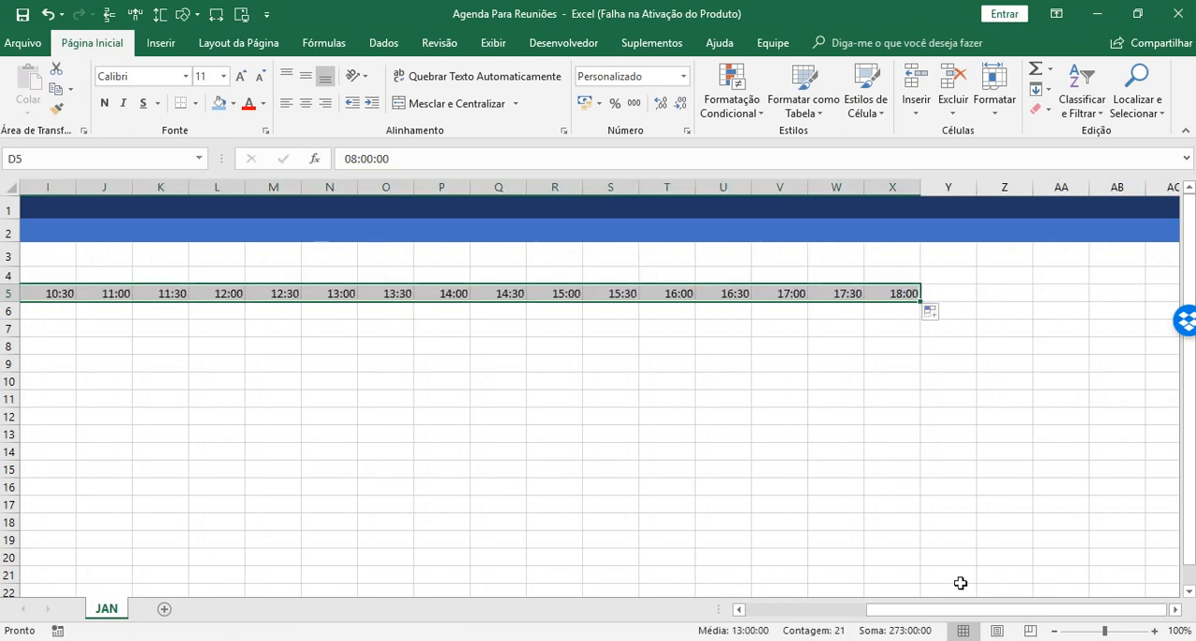
drag(1056, 609, 913, 626)
click(190, 292)
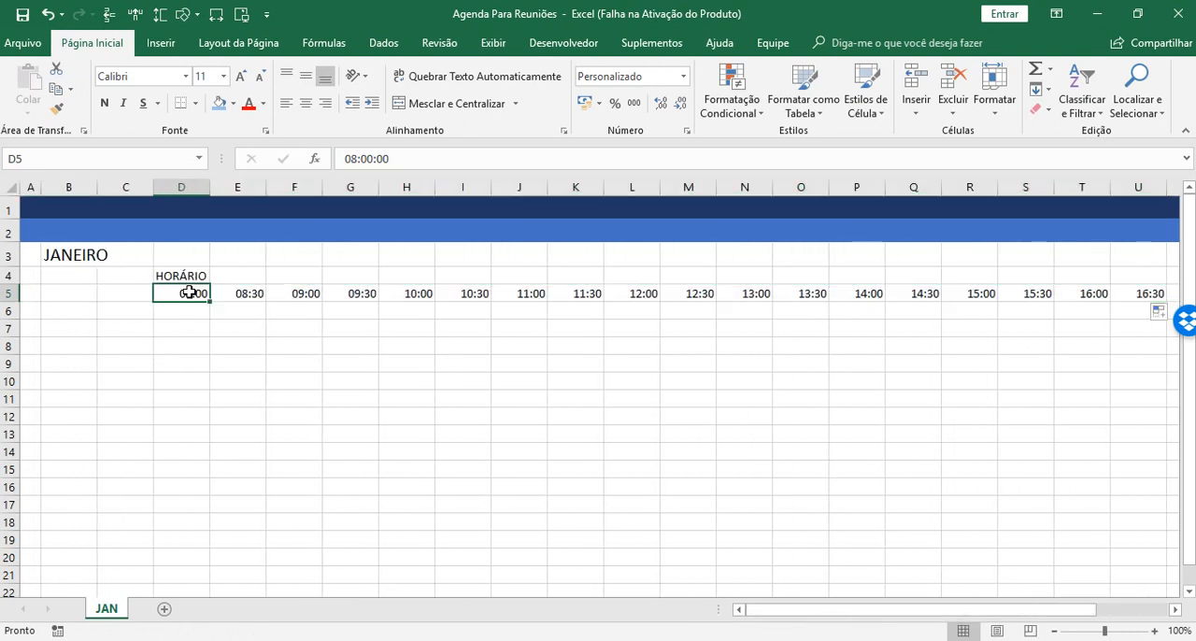
Merge and center the HORÁRIO heading across D4:X4 and make it bold.
drag(178, 276, 1055, 279)
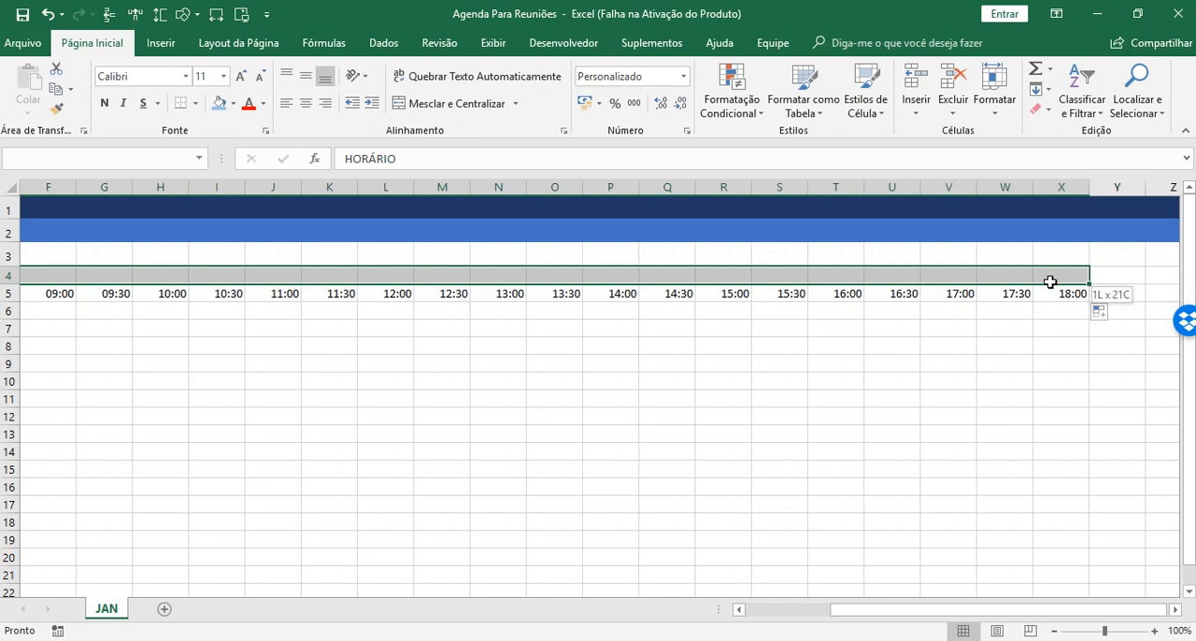
click(426, 105)
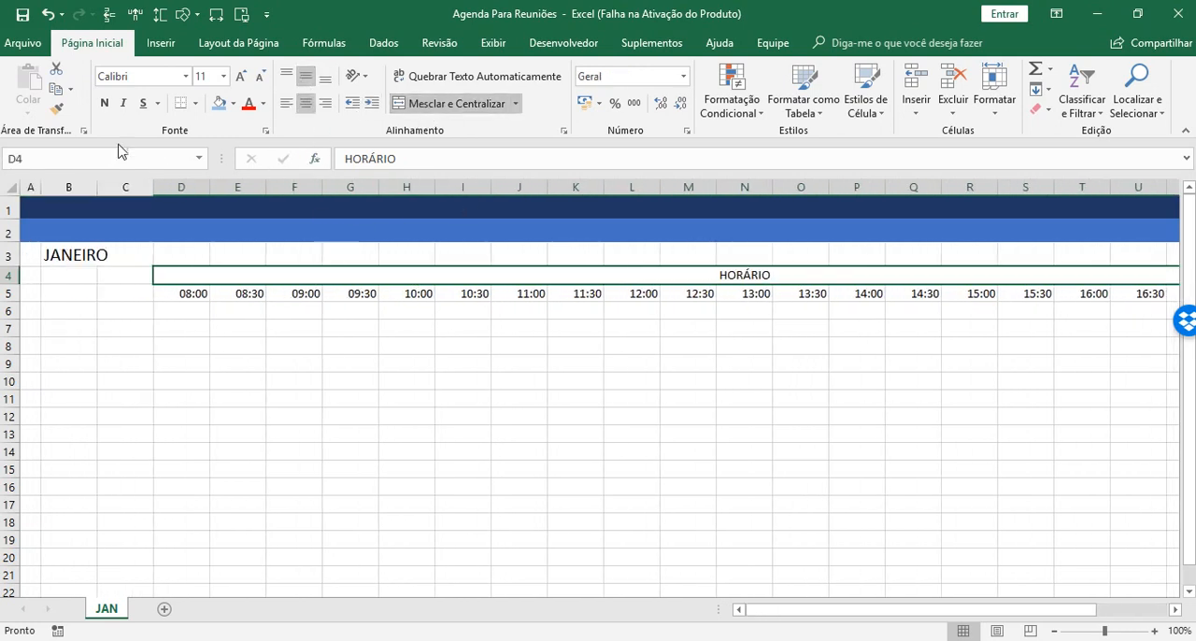
click(103, 104)
Fill the merged HORÁRIO heading with the medium theme blue and set its text color to white.
click(233, 104)
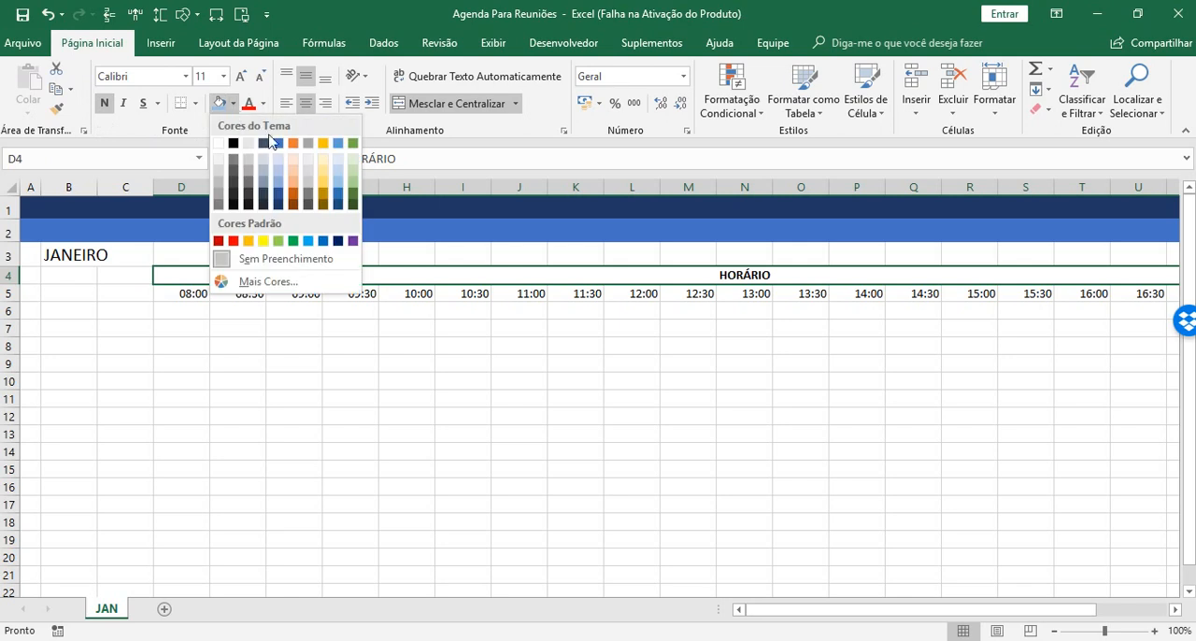
click(277, 142)
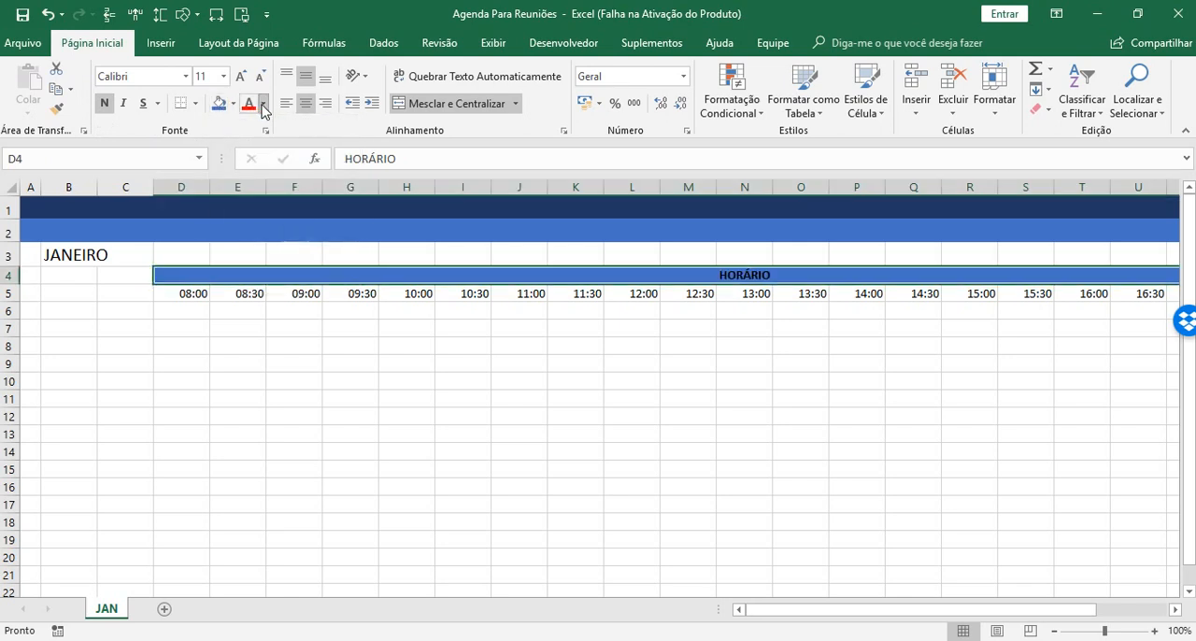
click(263, 104)
click(249, 163)
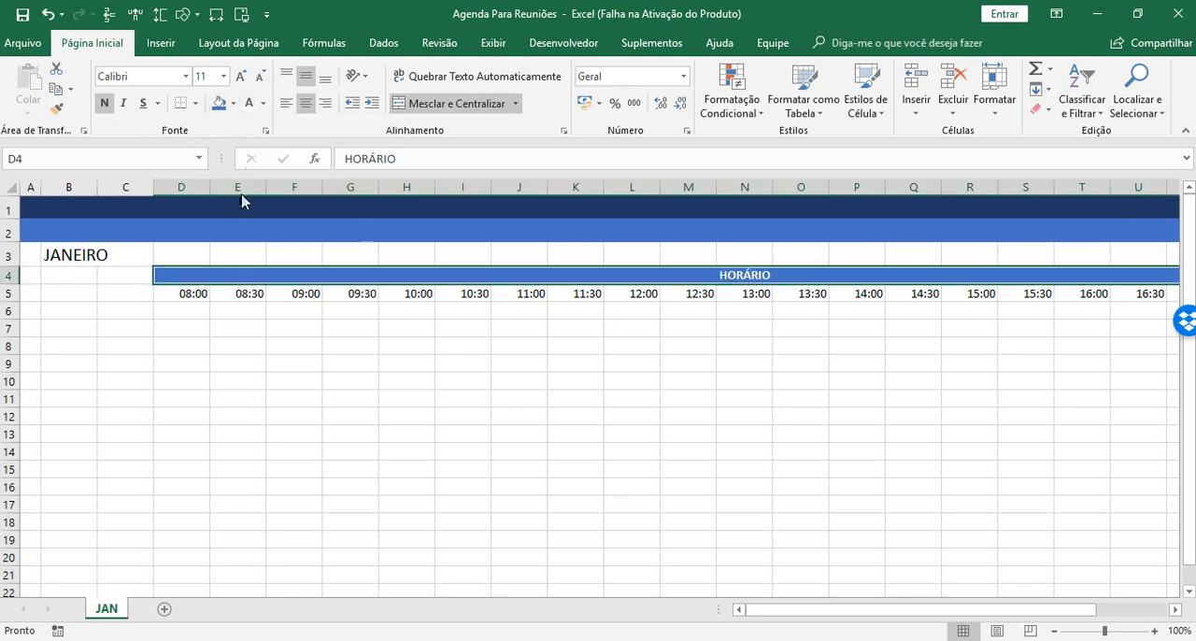
click(319, 347)
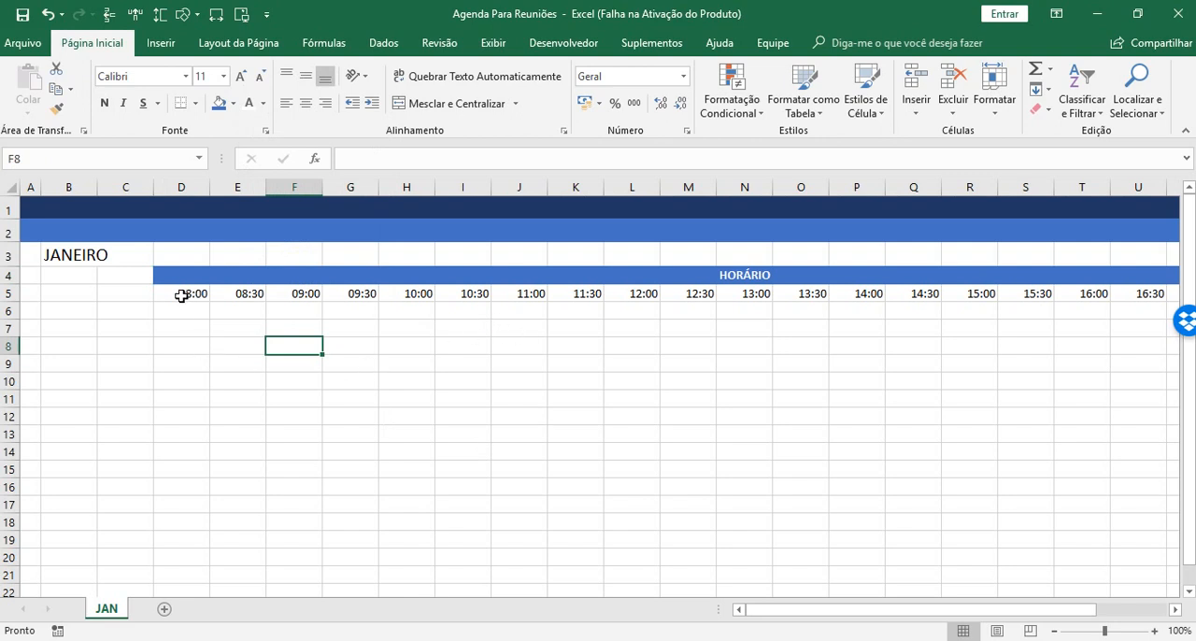
click(179, 295)
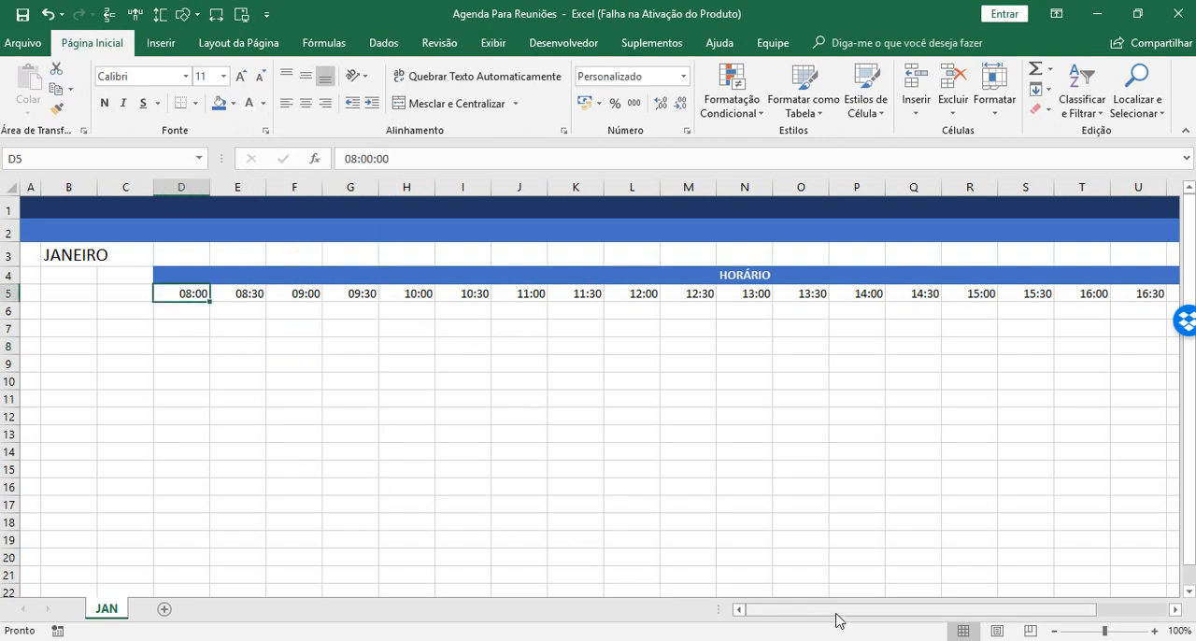
drag(835, 612, 750, 605)
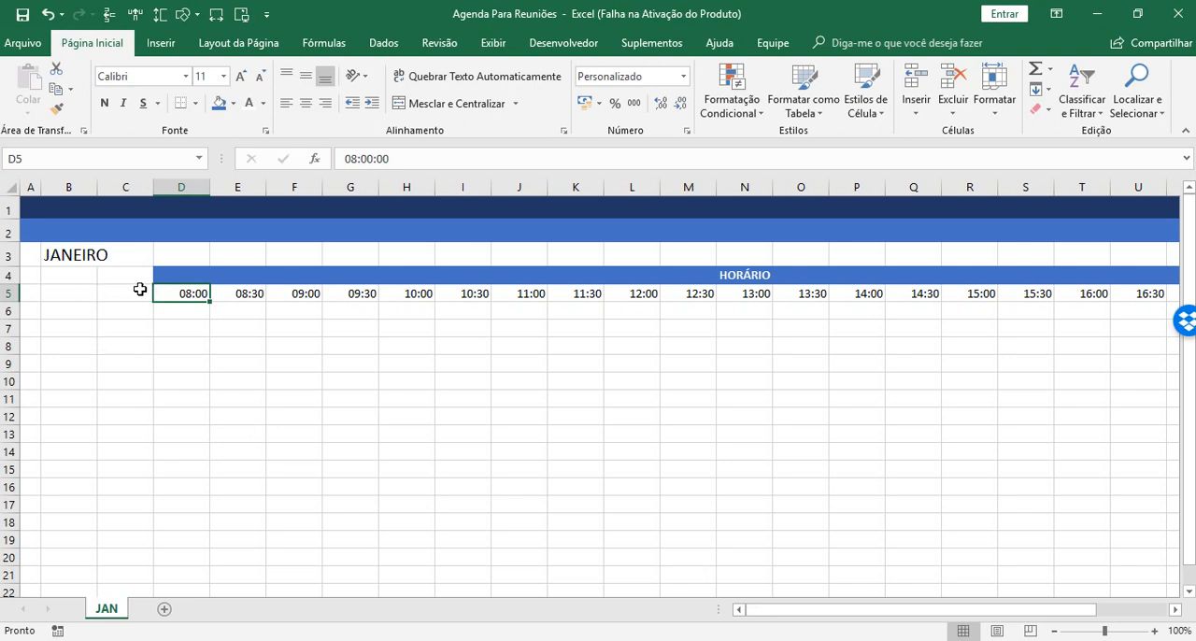
Enter the column heading DIA in cell B5.
click(64, 294)
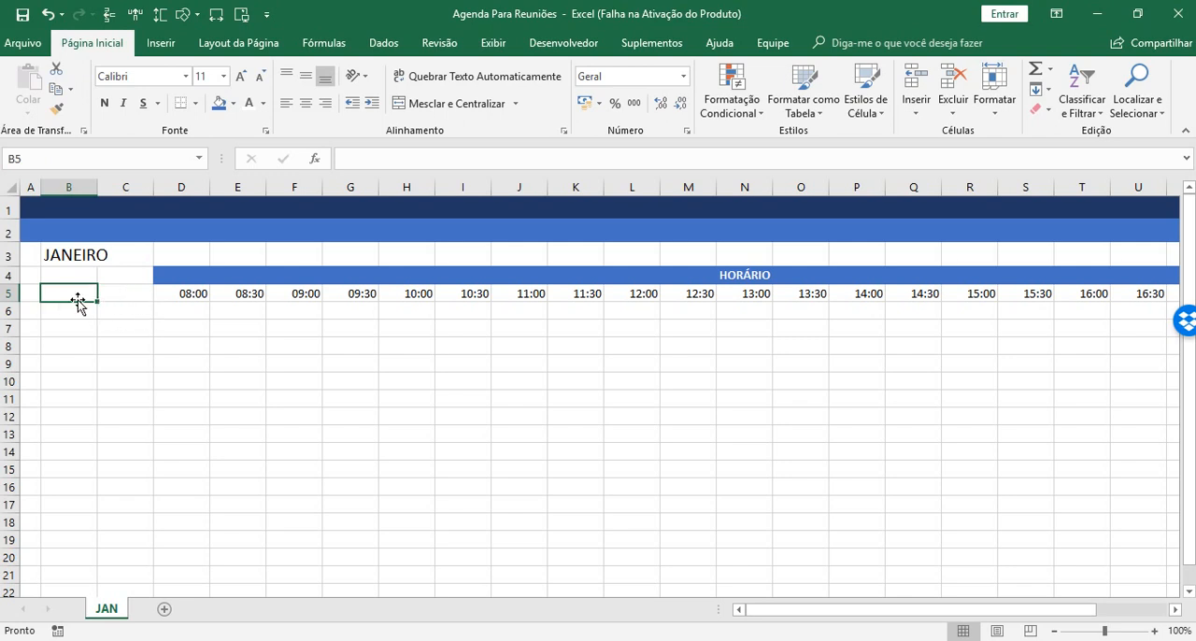
text(DIA)
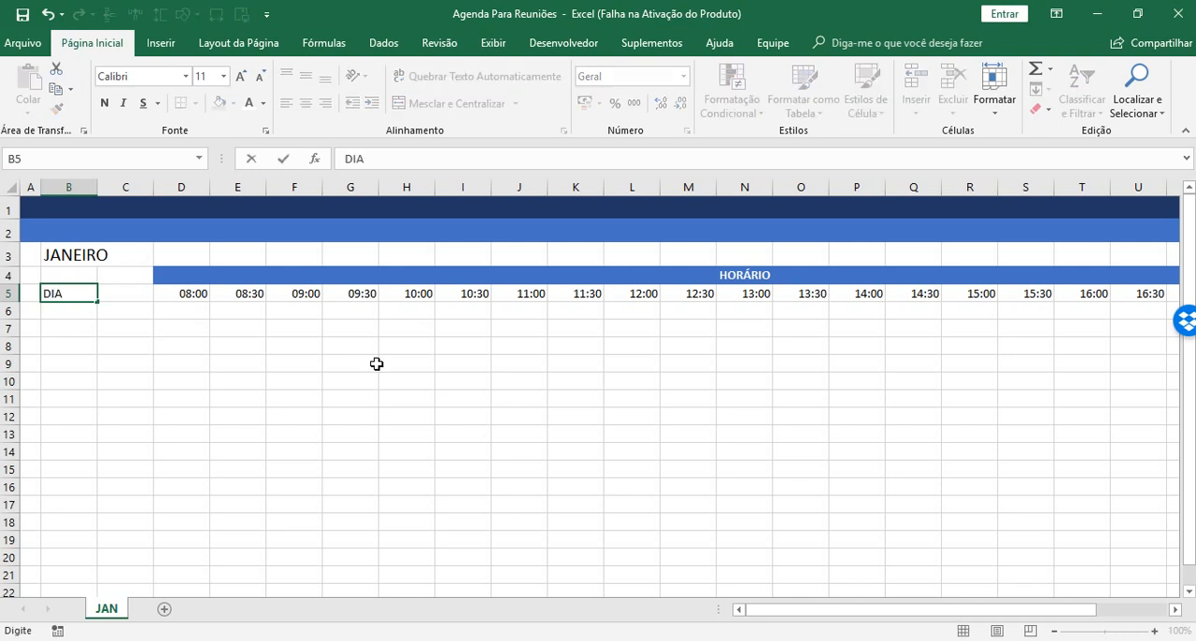
key(Tab)
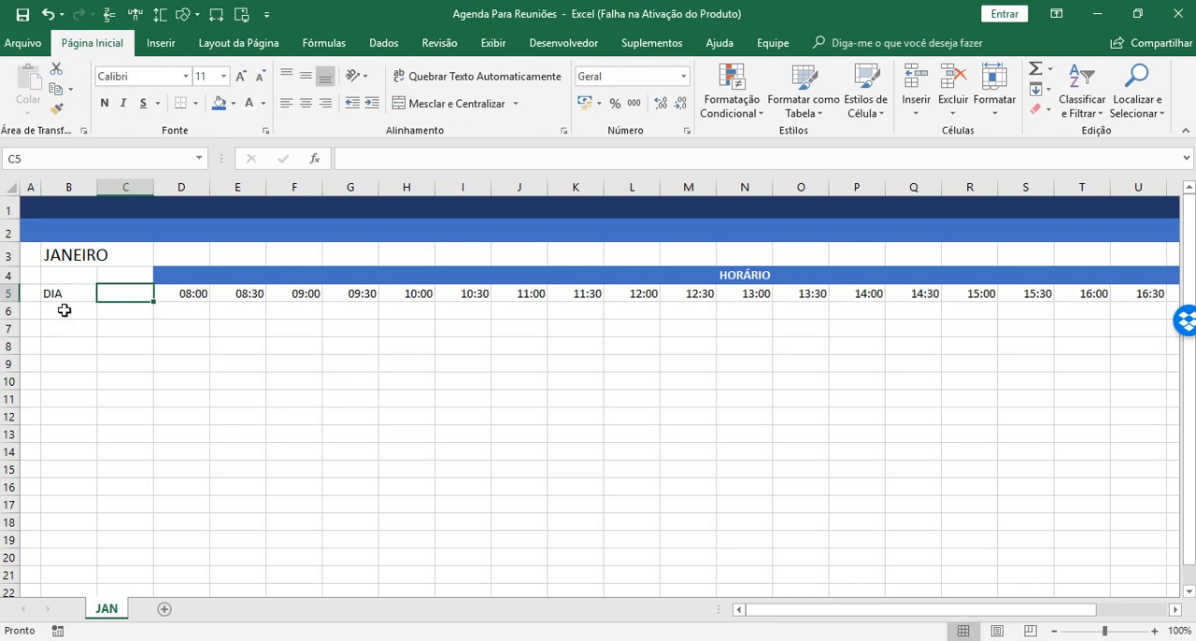
Enter the first day numbers 1, 2 and 3 in cells C6 to C8.
click(137, 312)
text(1)
key(Return)
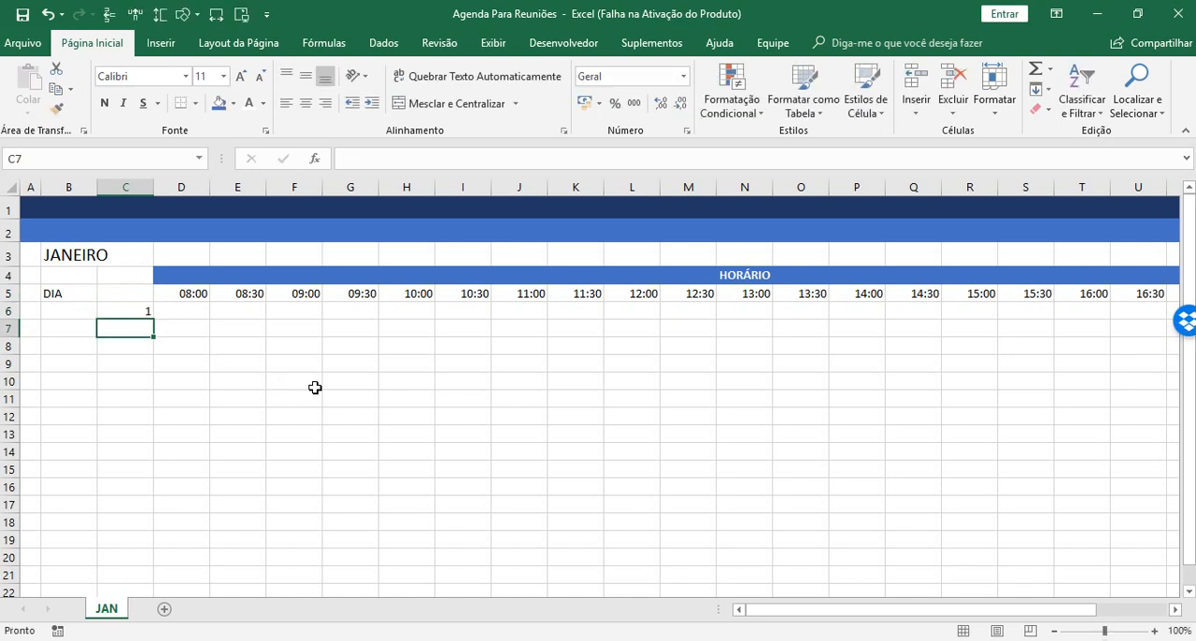
text(2)
key(Return)
text(3)
key(Return)
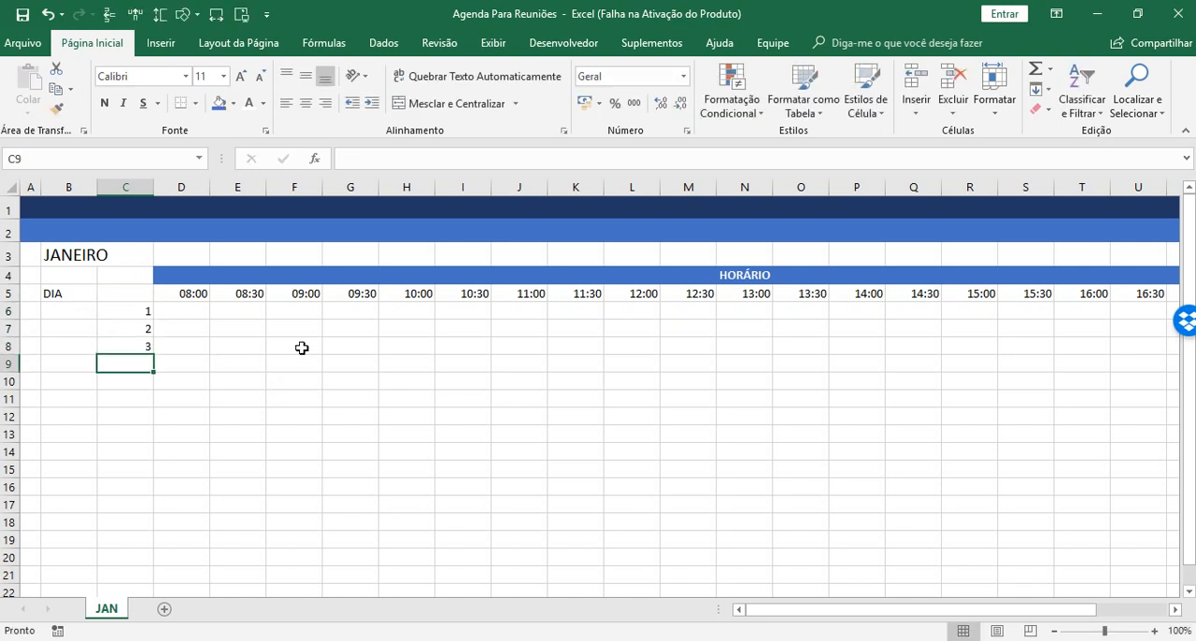
Extend the day series from C6:C8 down column C up to 31 in row 36.
drag(135, 313, 121, 341)
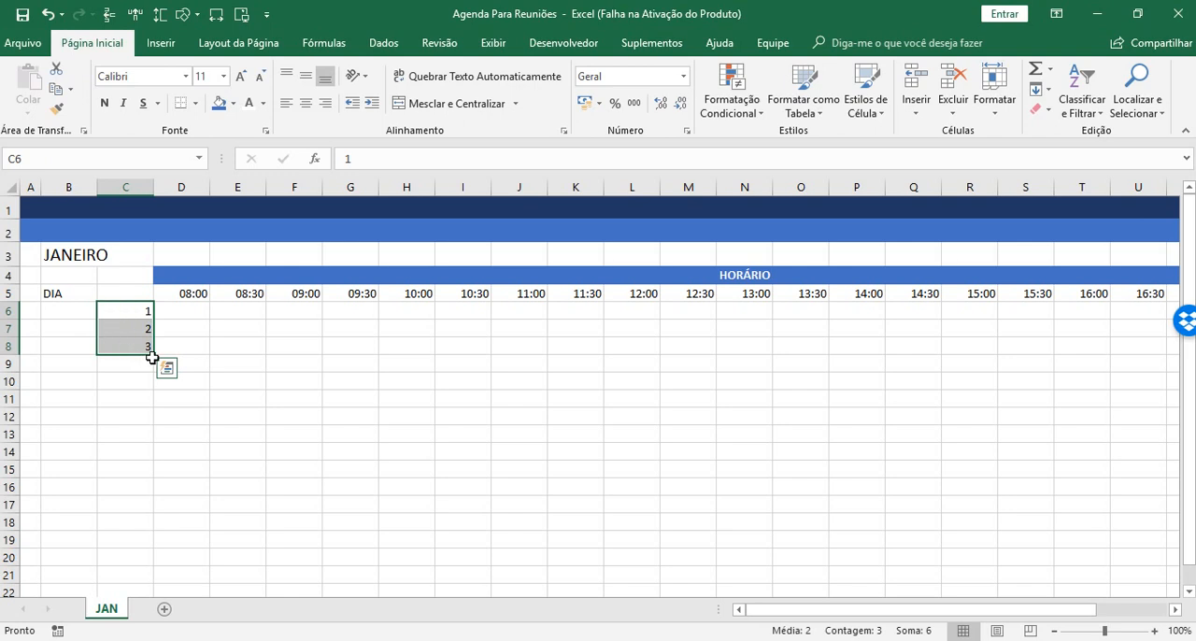
drag(154, 363, 147, 440)
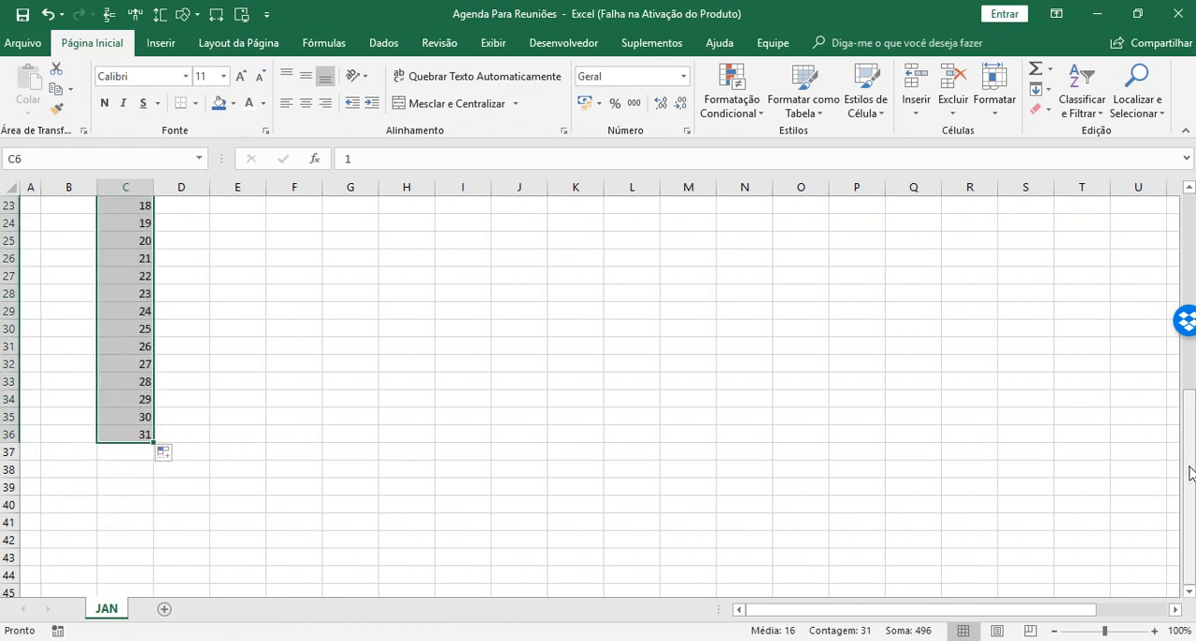
drag(1191, 475, 1191, 281)
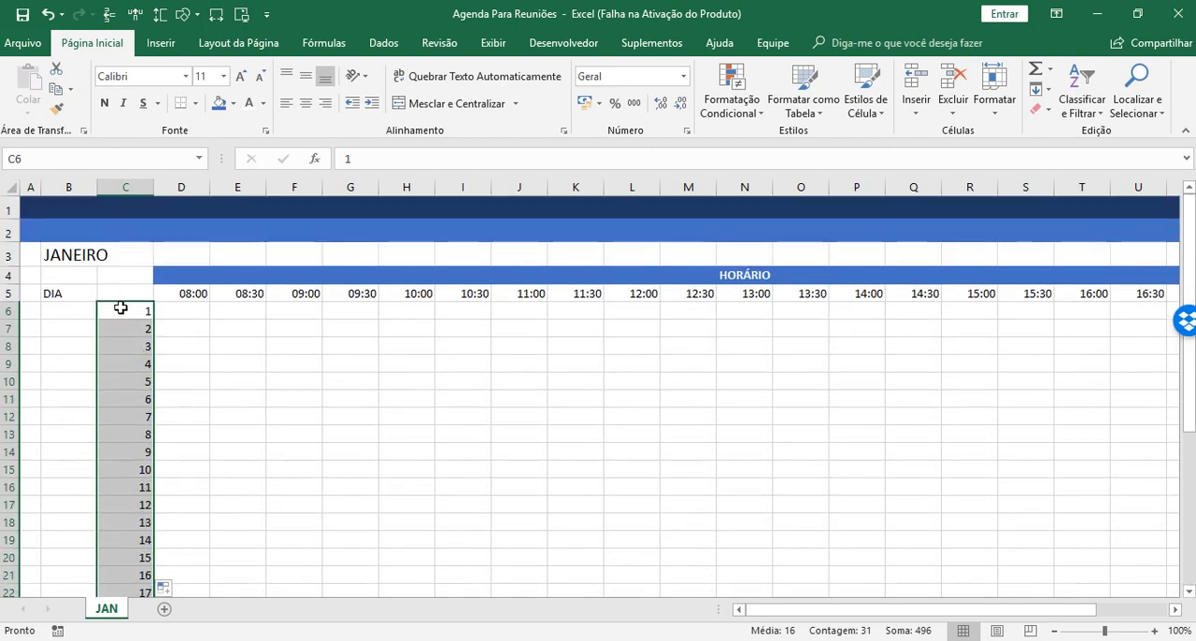
click(194, 310)
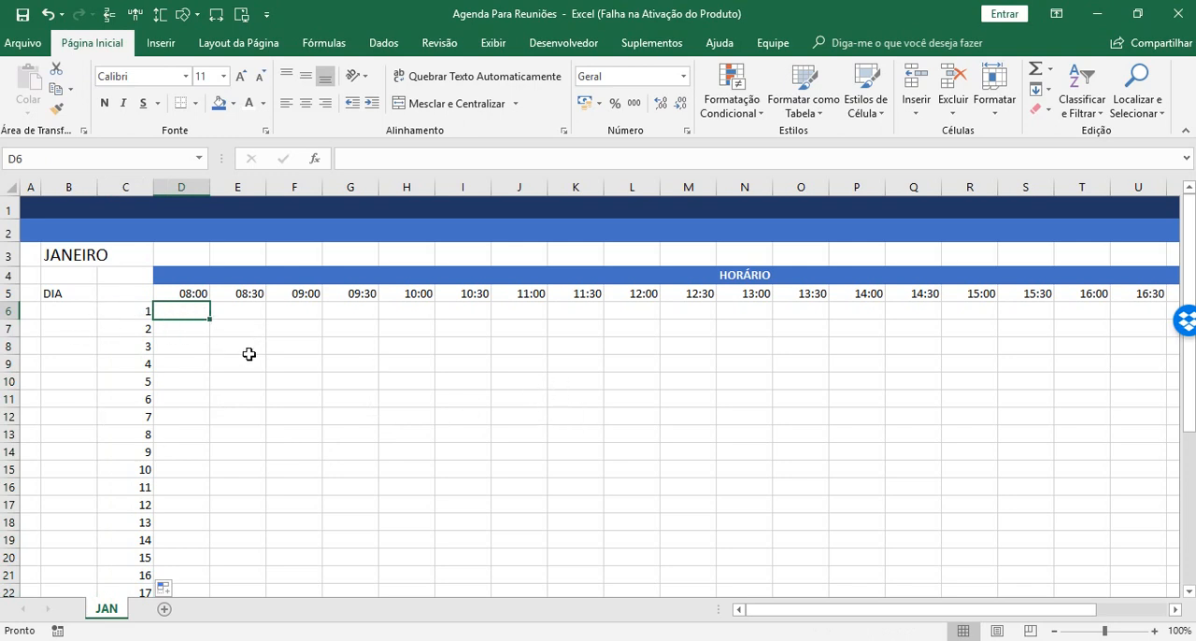
Start a formula in cell C5 with the CONCATENAR function.
click(123, 293)
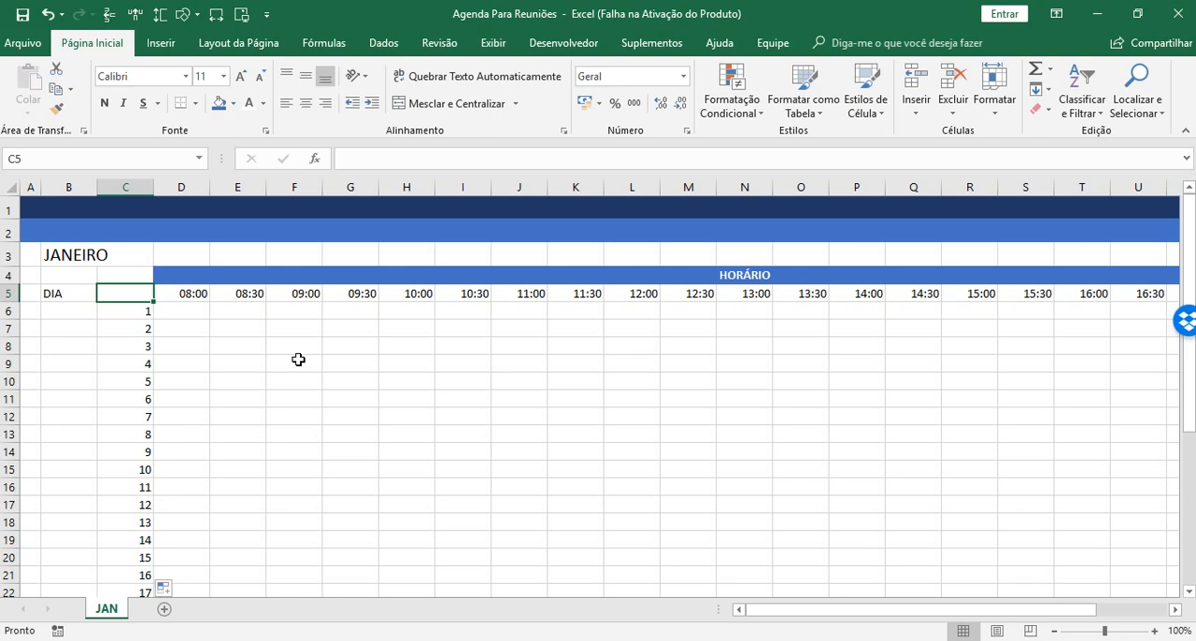
text(=CON)
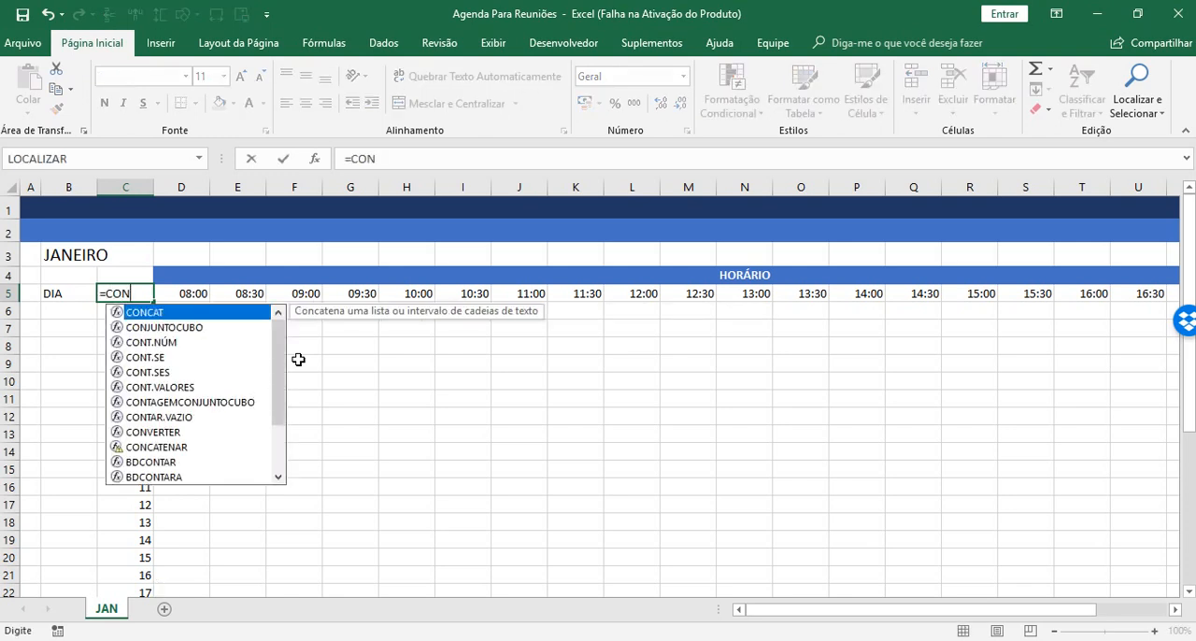
text(ATE)
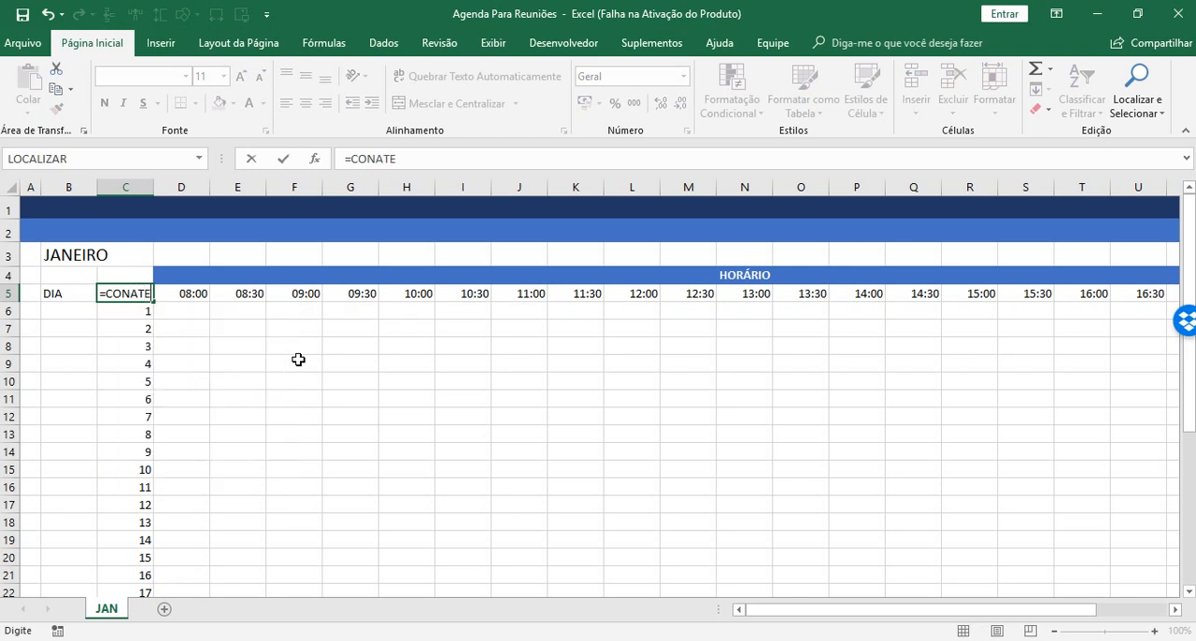
key(BackSpace)
key(BackSpace)
key(BackSpace)
text(CAT)
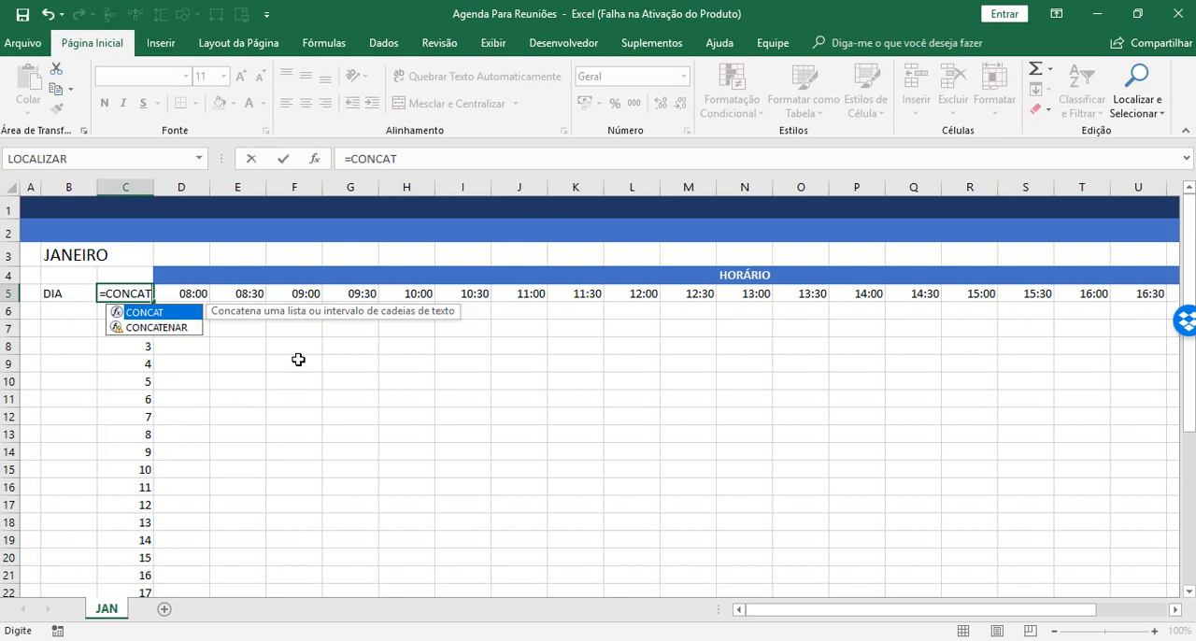
key(Down)
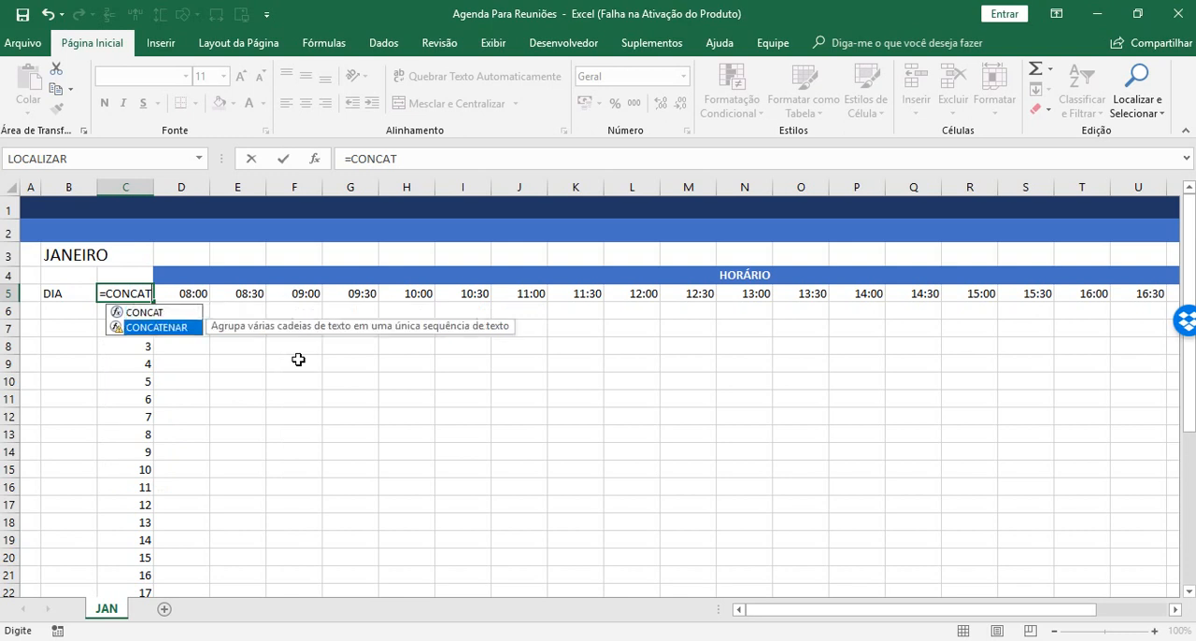
key(Up)
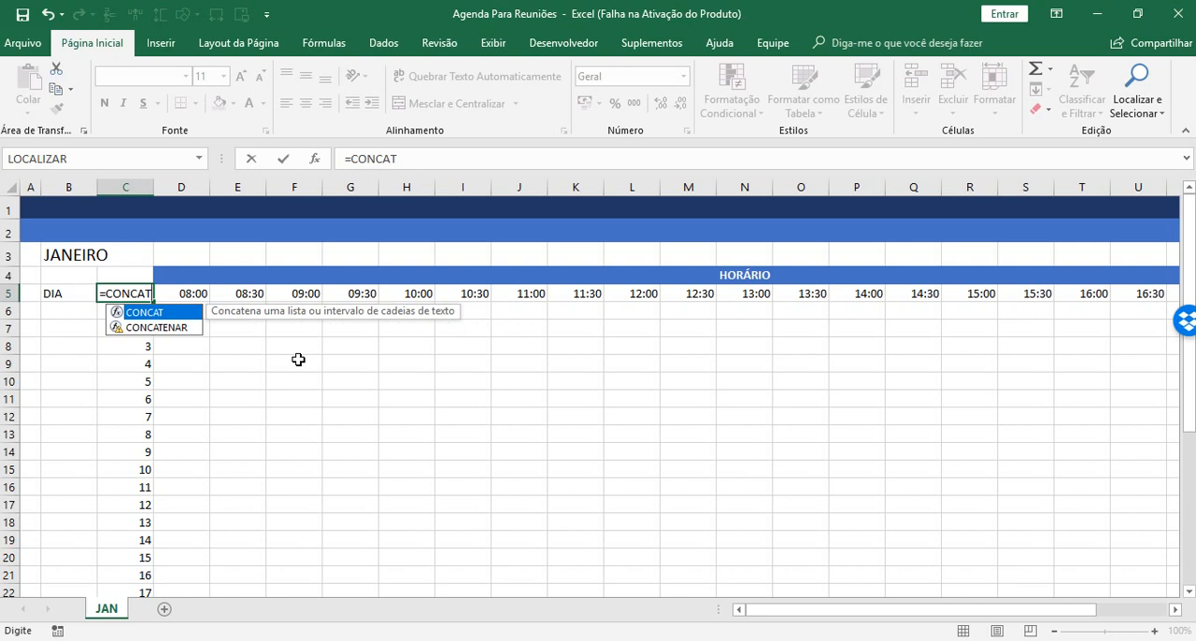
key(Down)
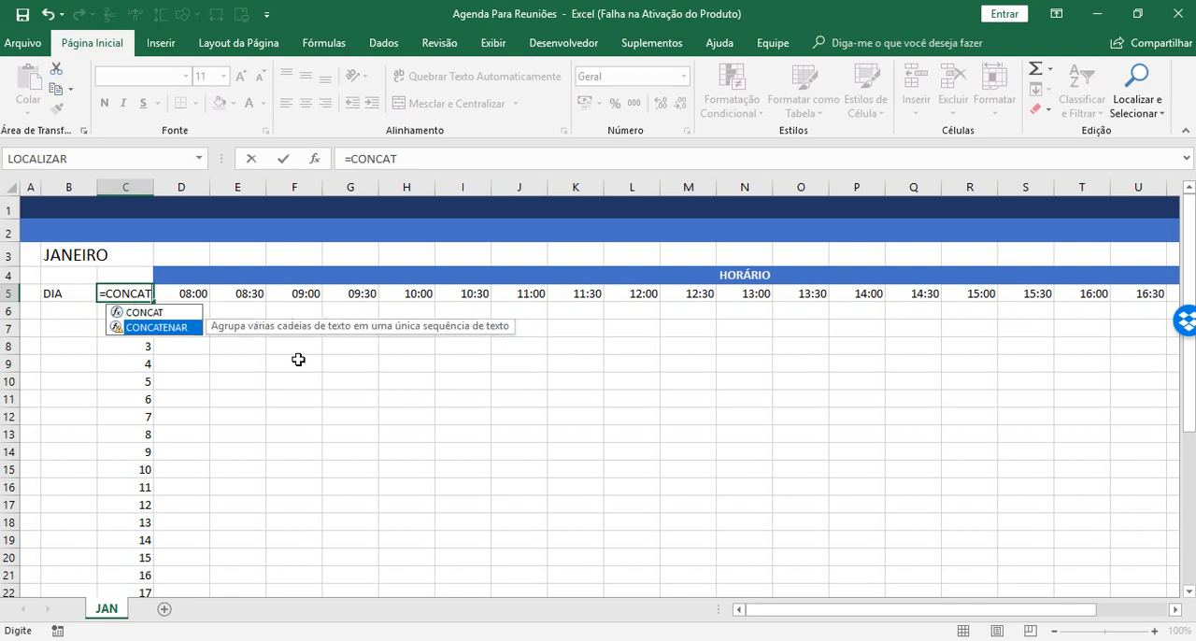
key(Tab)
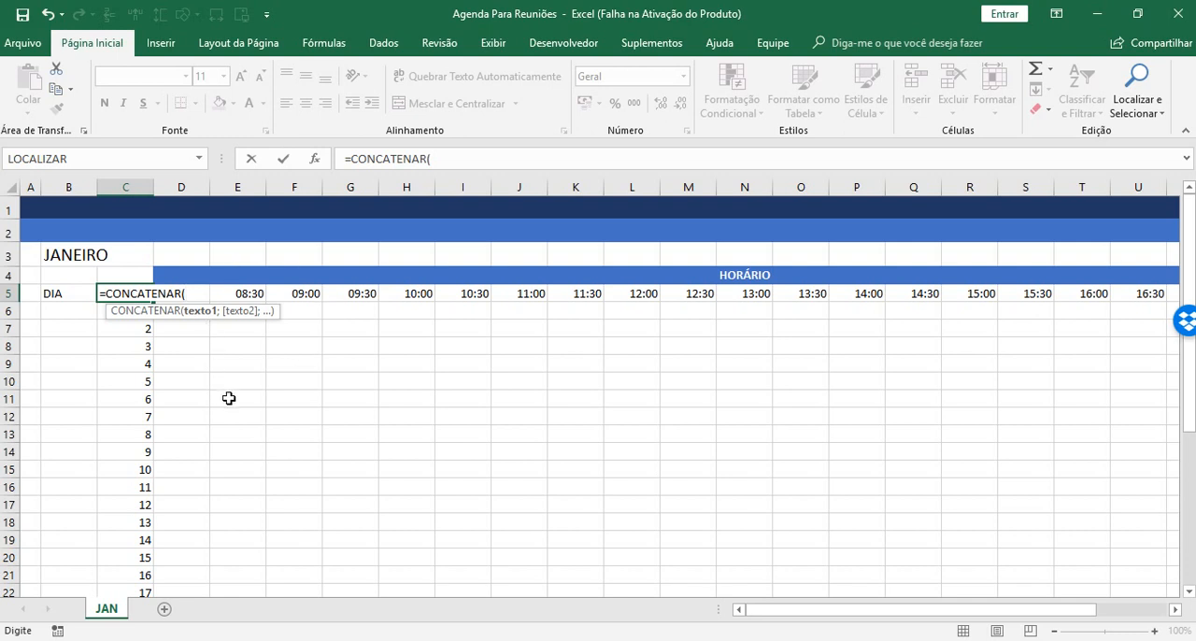
Give CONCATENAR the arguments 1, "/" and the absolute reference $B$3 to the month cell, separated by semicolons.
text(1;)
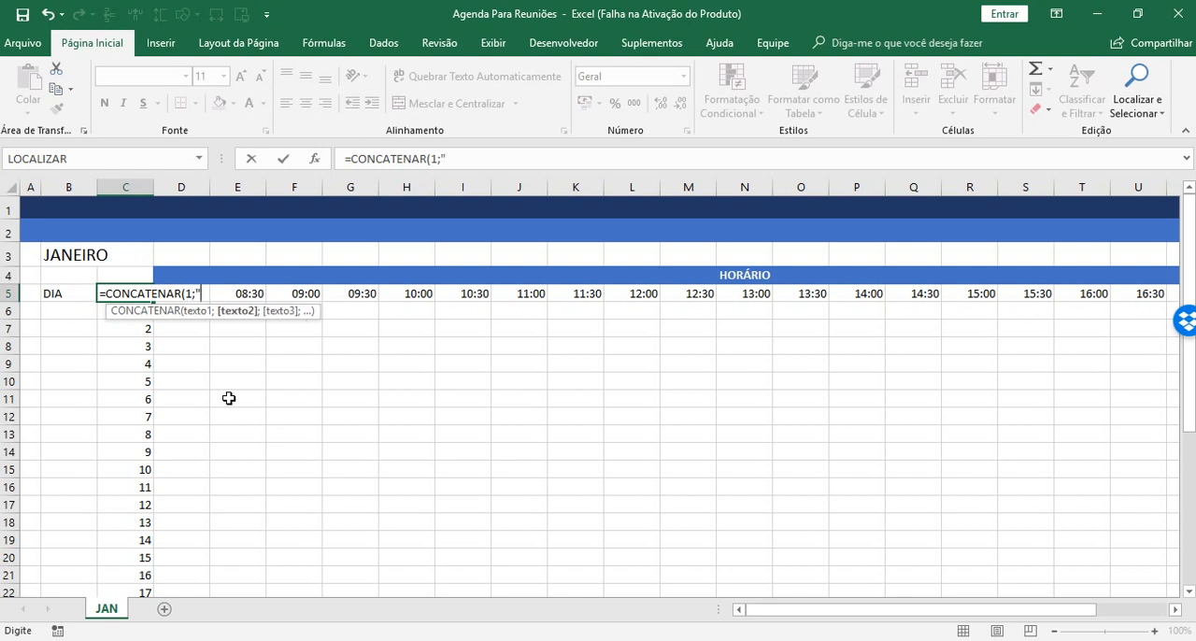
text("/")
text(;)
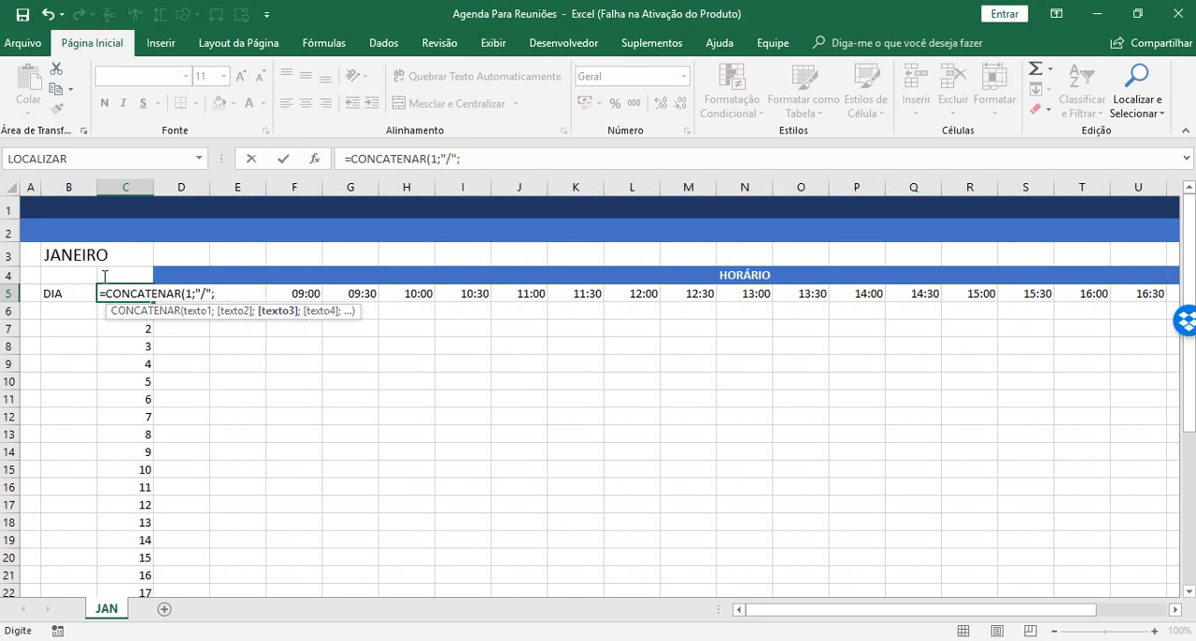
click(58, 254)
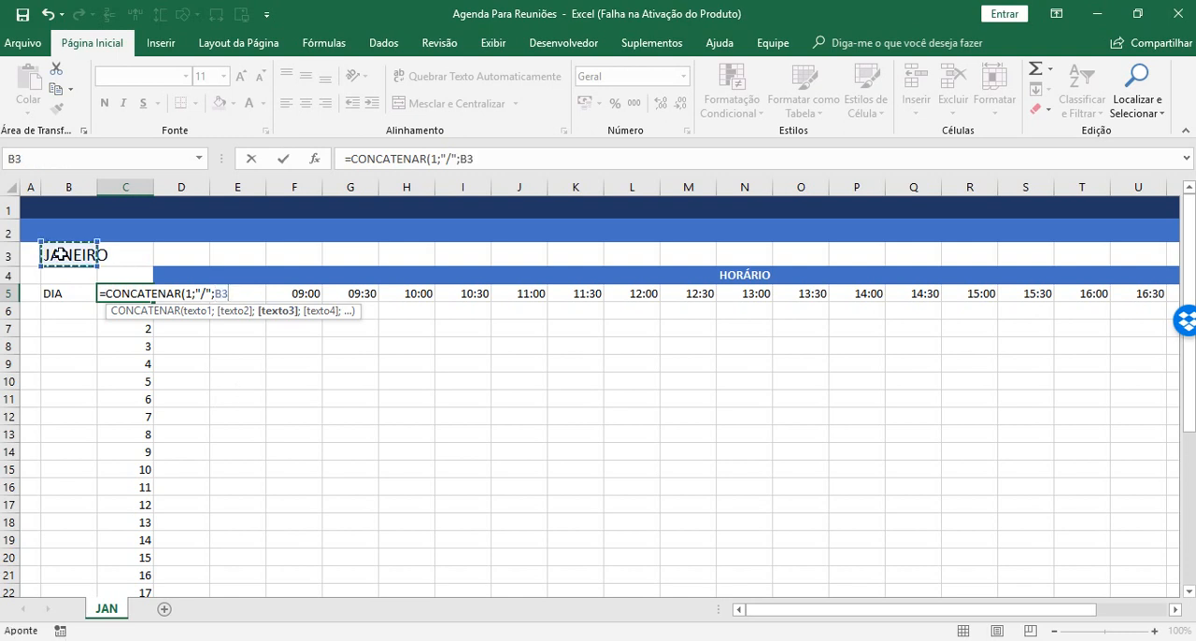
key(F4)
text(;)
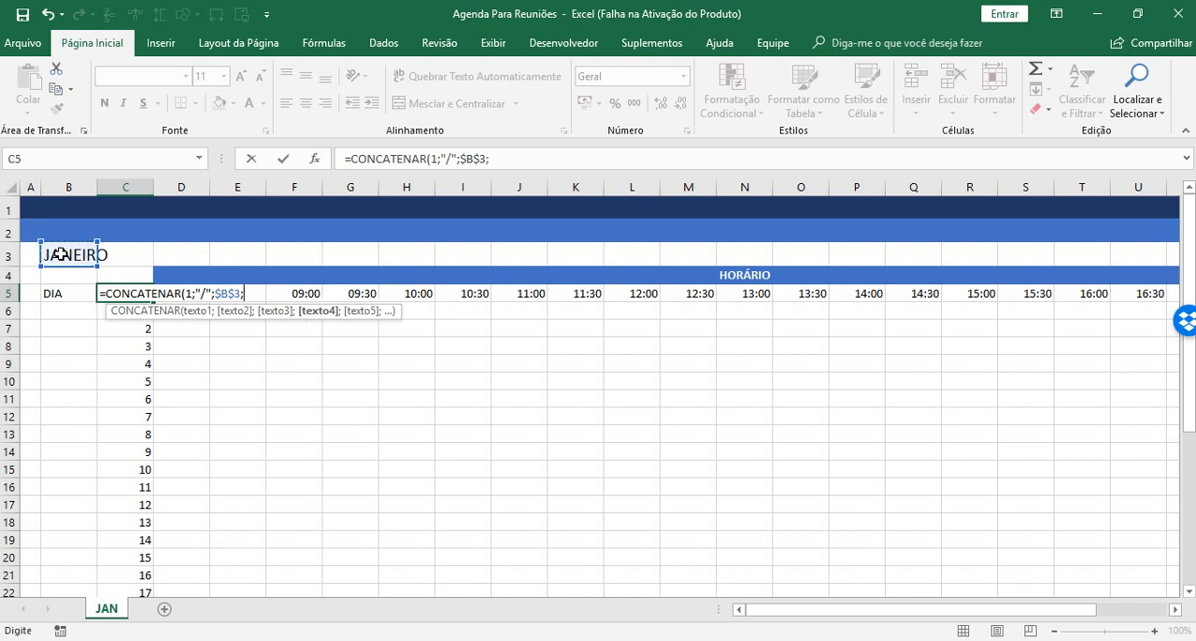
text("/";)
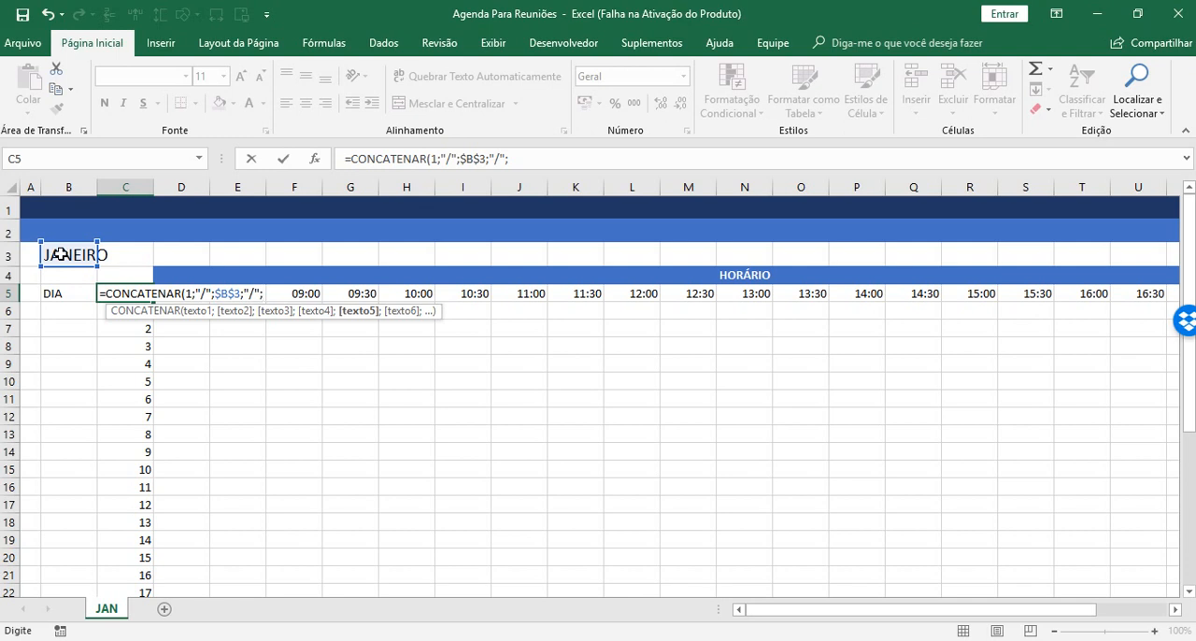
Complete the C5 formula with "/" and the absolute reference $C$4, giving =CONCATENAR(1;"/";$B$3;"/";$C$4).
click(120, 277)
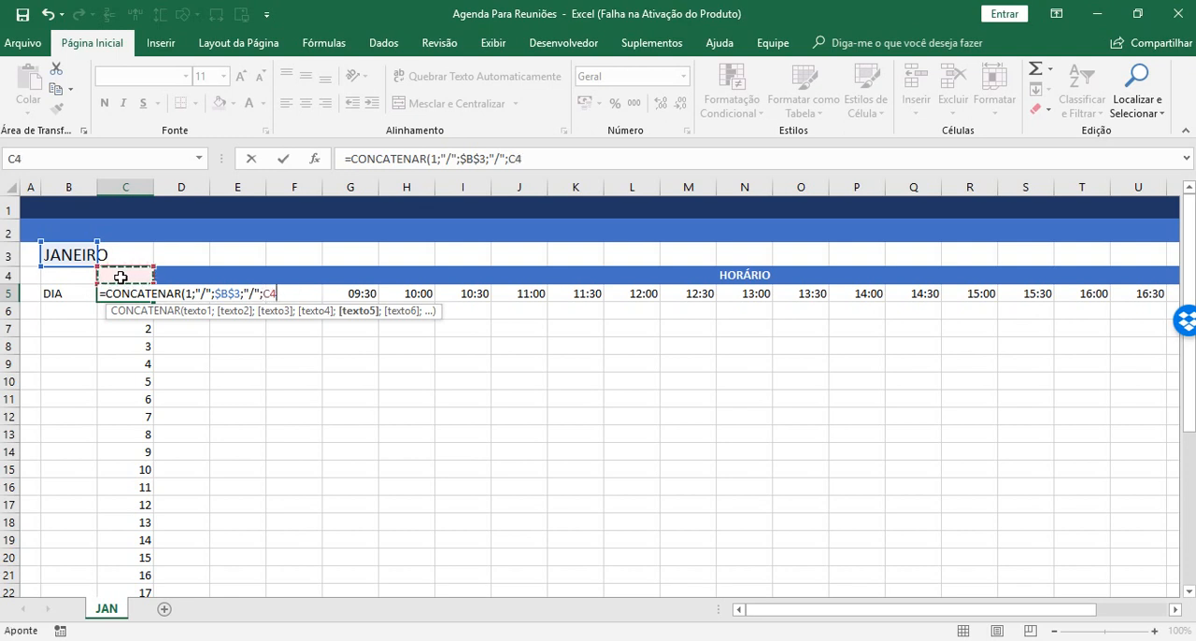
key(F4)
text())
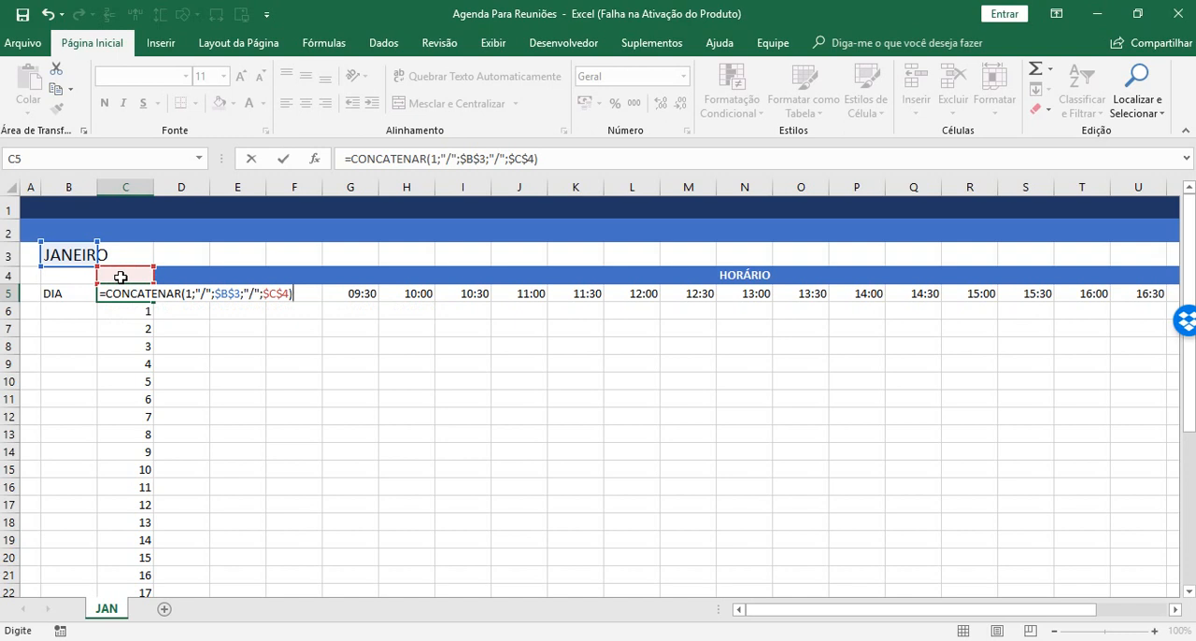
key(Return)
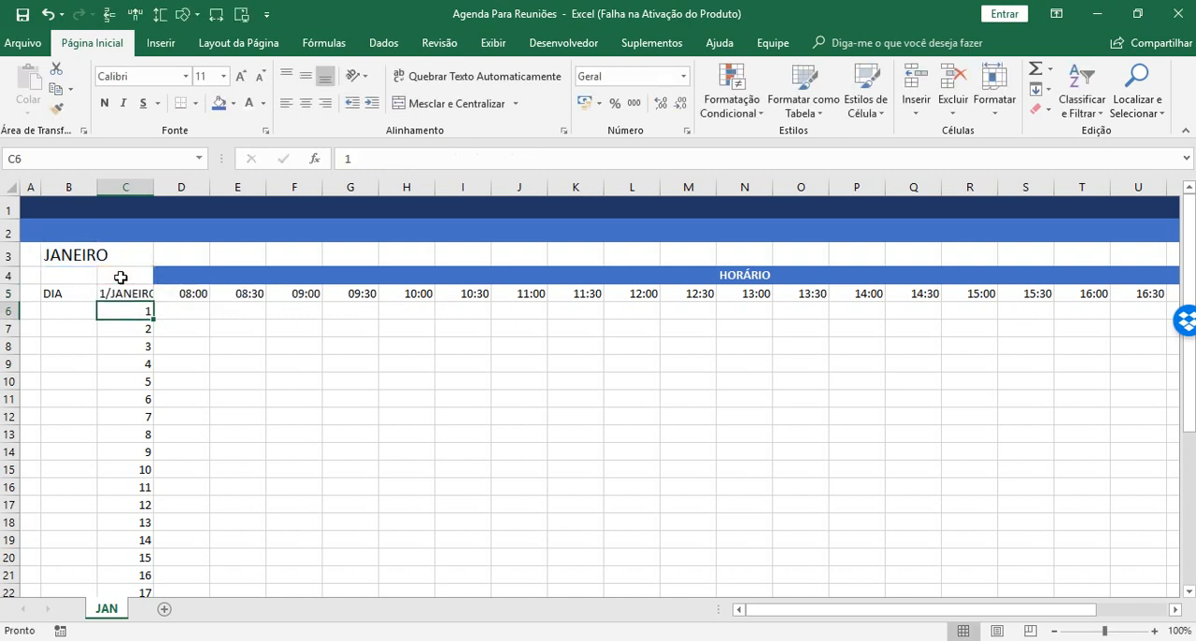
Enter the year 2018 in cell C4 and autofit column C to its contents.
double_click(153, 187)
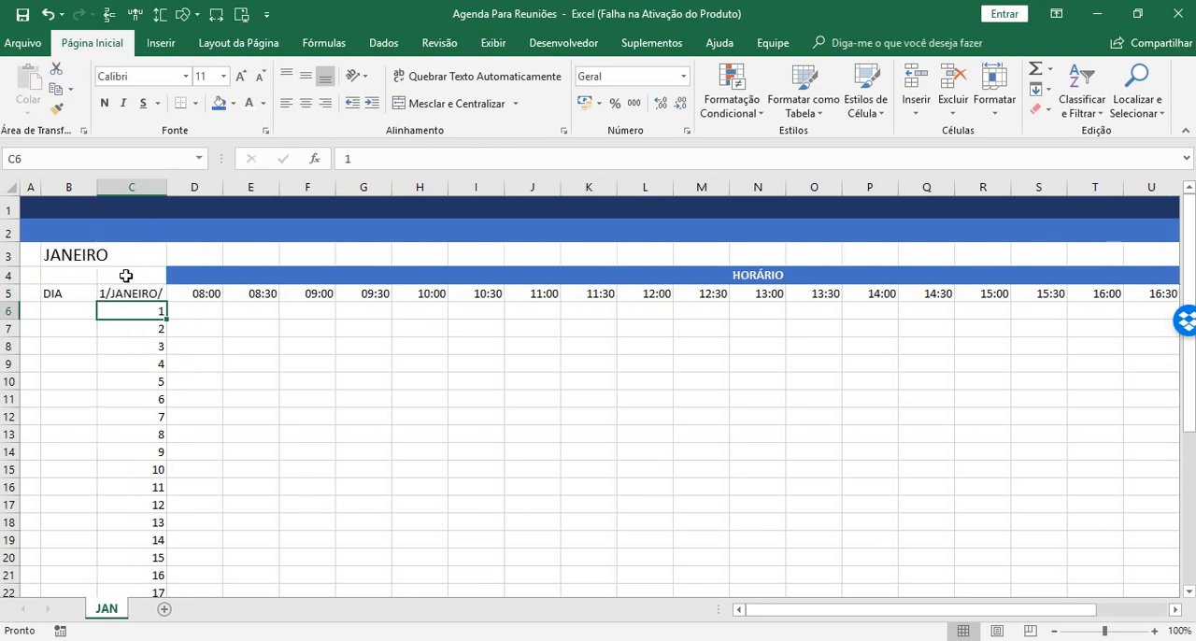
click(126, 275)
text(2018)
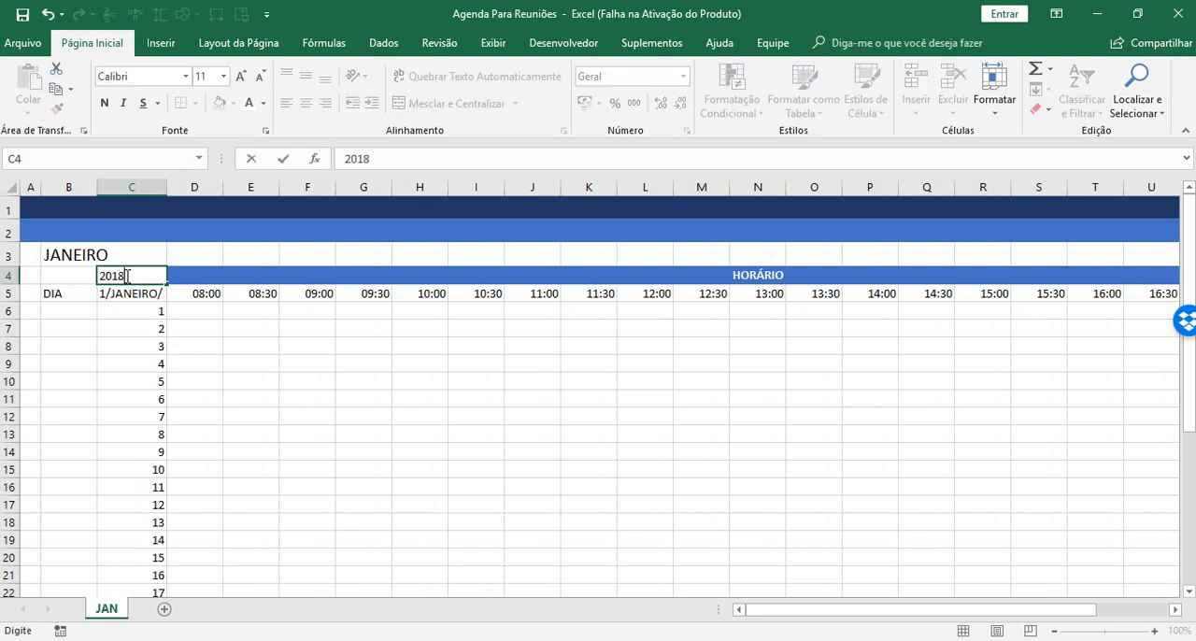
key(Return)
double_click(167, 187)
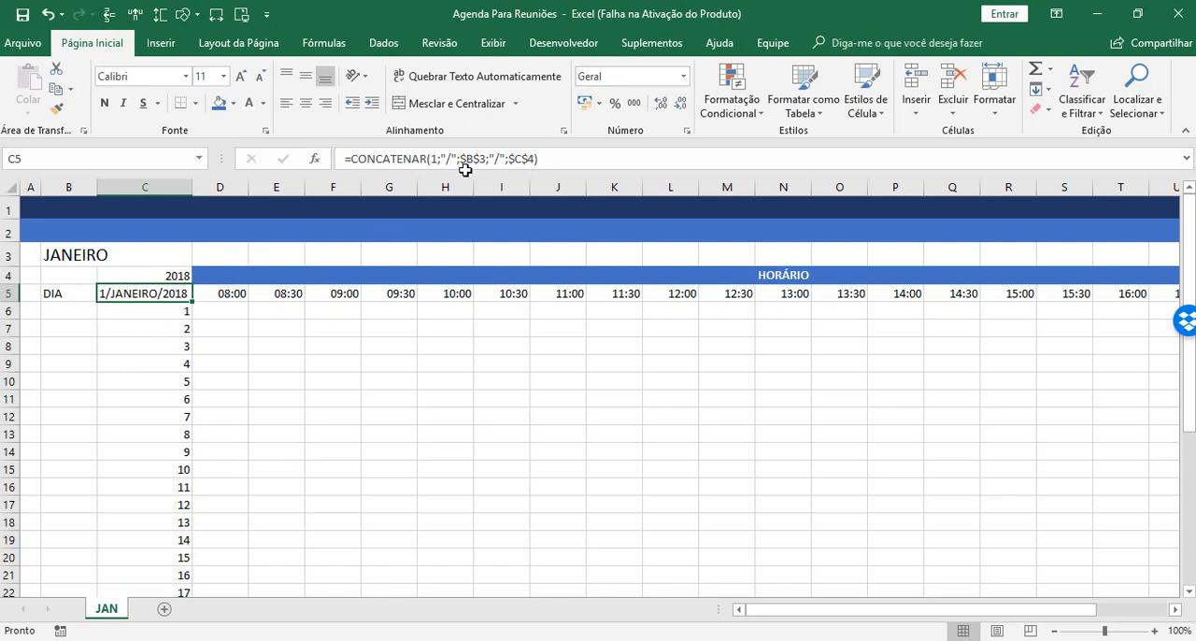
right_click(146, 292)
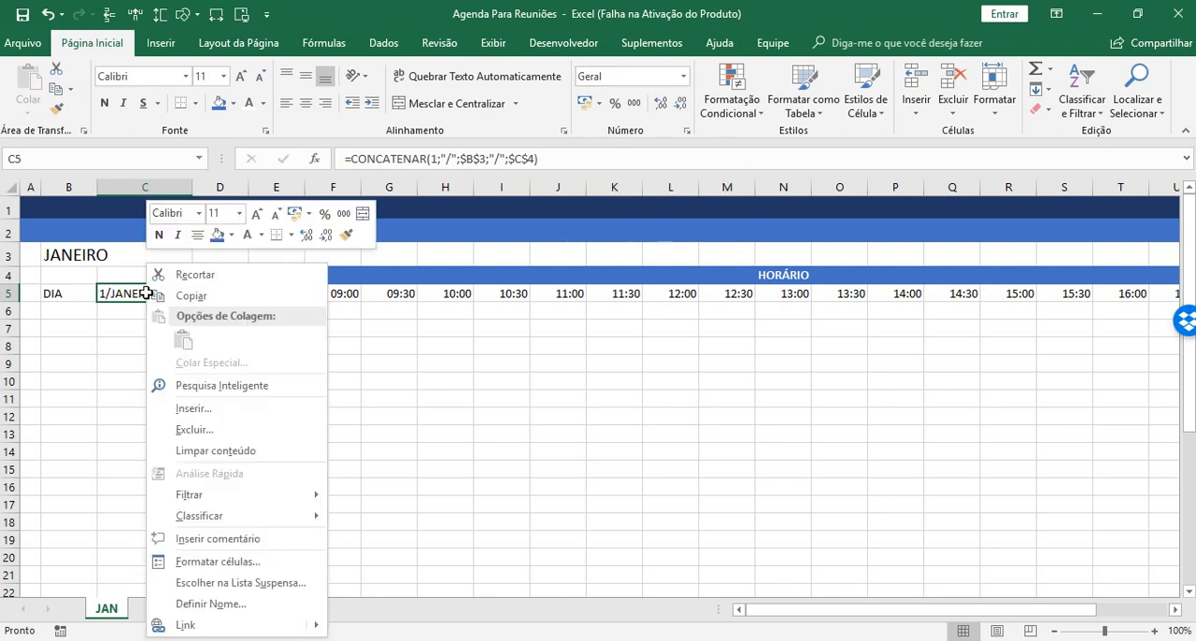
click(170, 566)
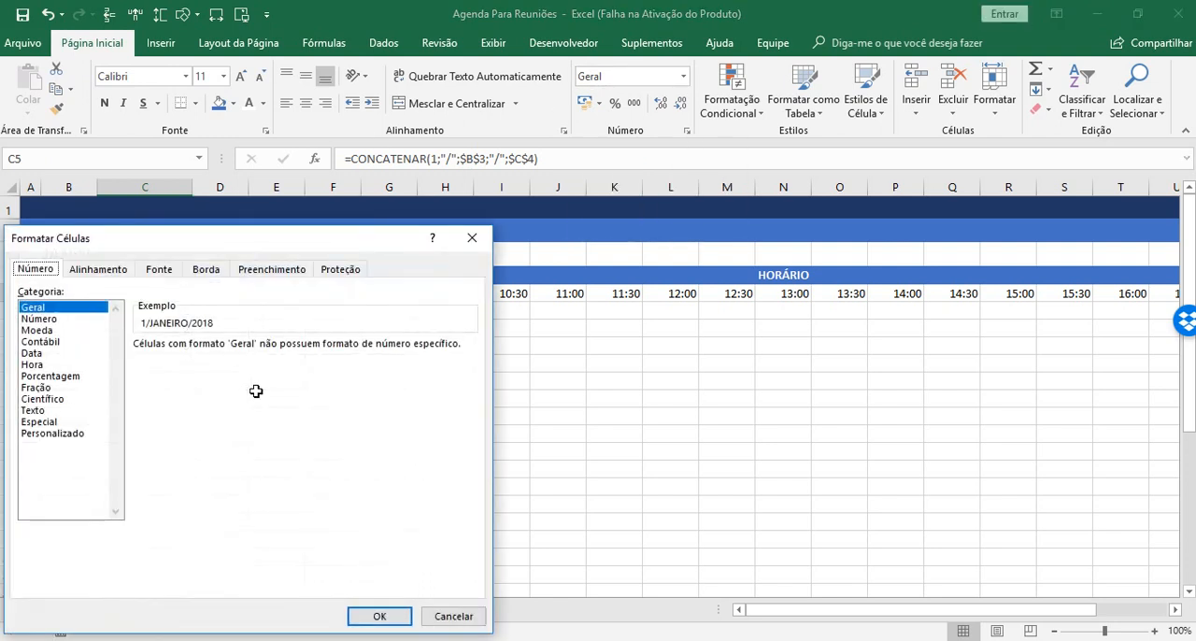
click(39, 354)
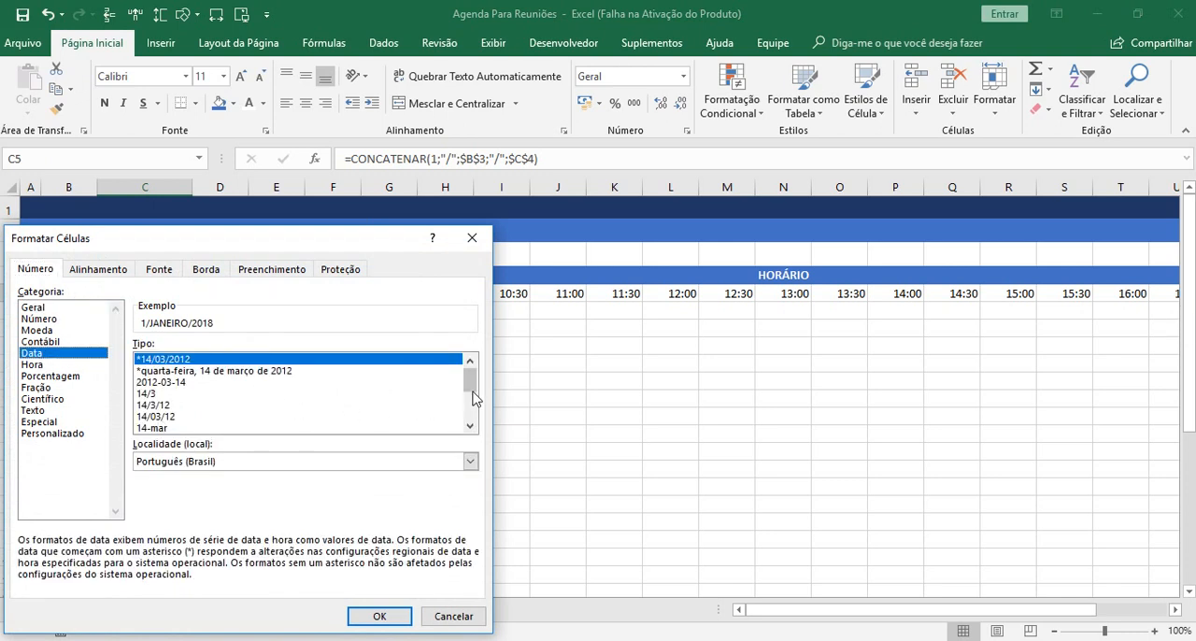
mouse_move(473, 383)
mouse_down()
mouse_move(469, 421)
mouse_move(470, 382)
mouse_up()
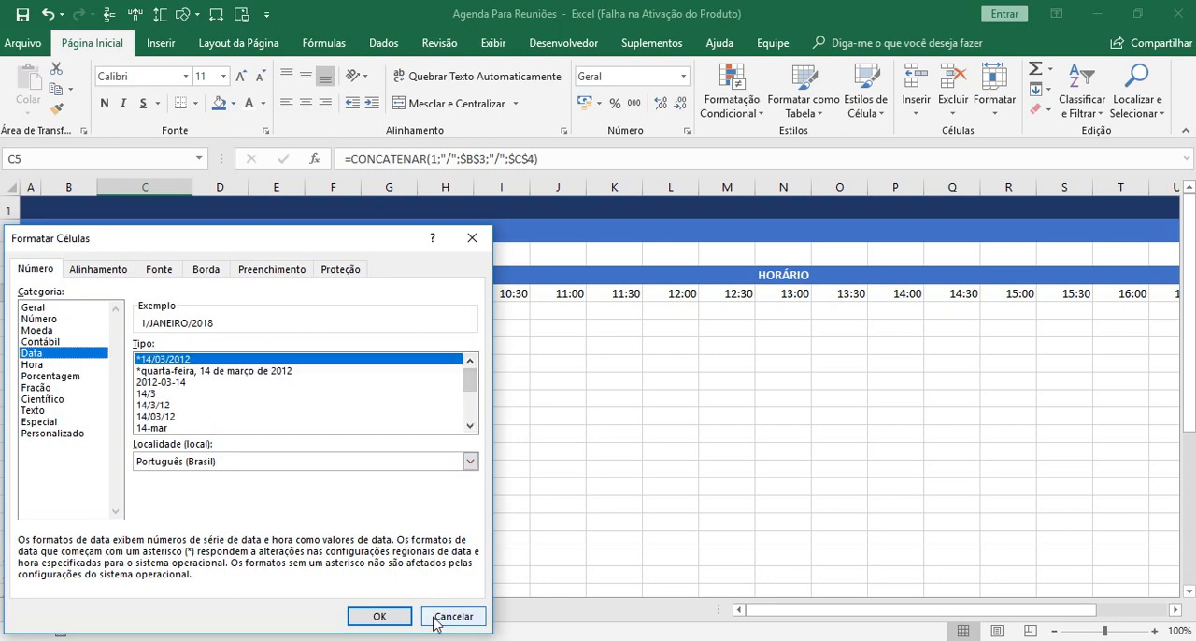
click(34, 433)
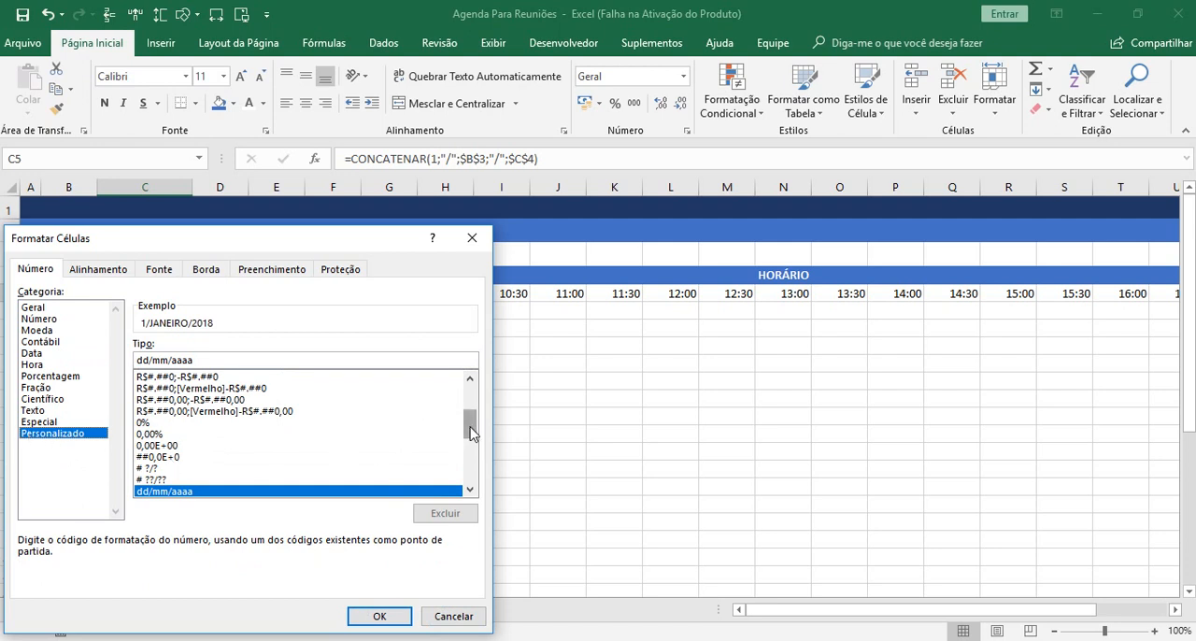
drag(468, 423, 470, 488)
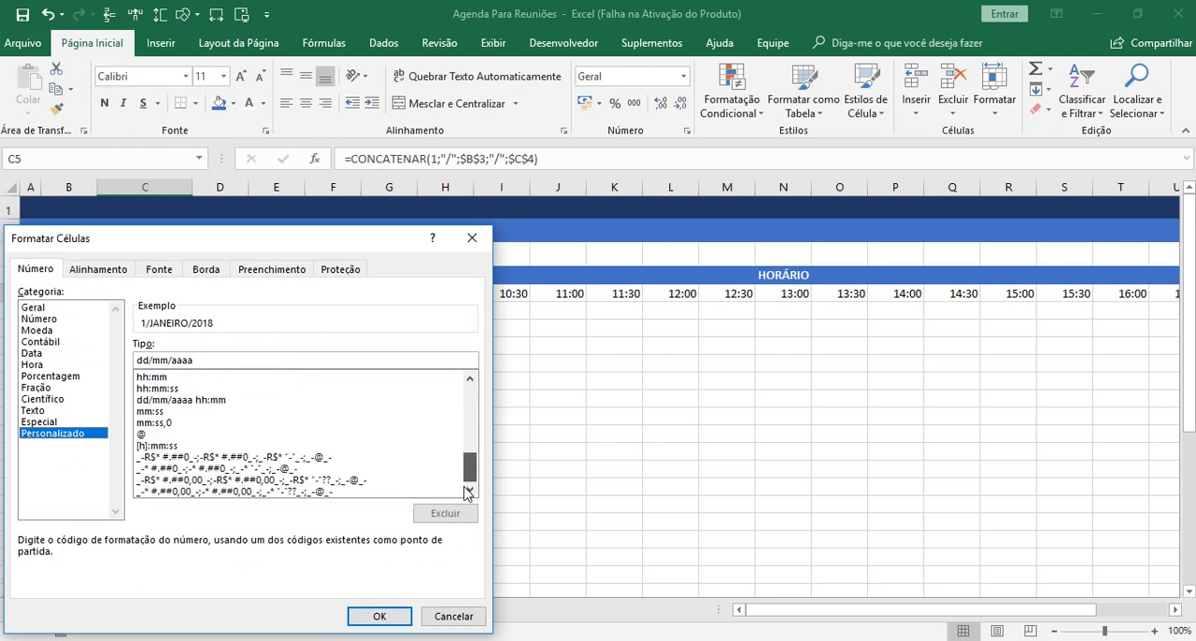
click(454, 615)
Apply the Data Abreviada number format to the concatenated date in cell C5.
click(683, 76)
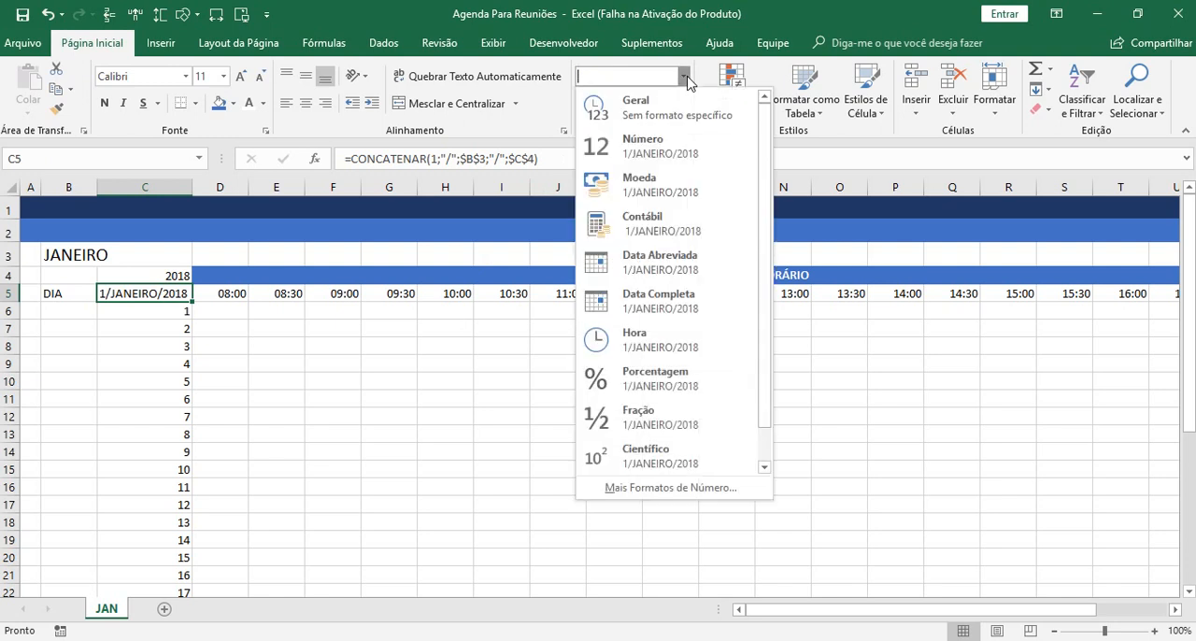
click(674, 266)
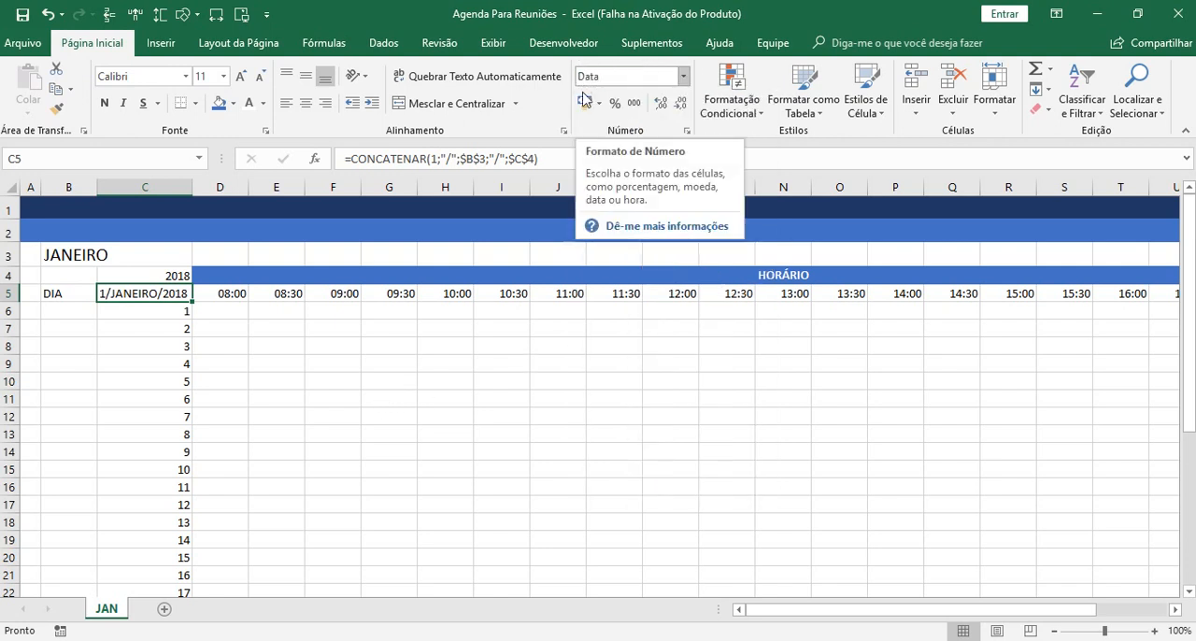
click(280, 379)
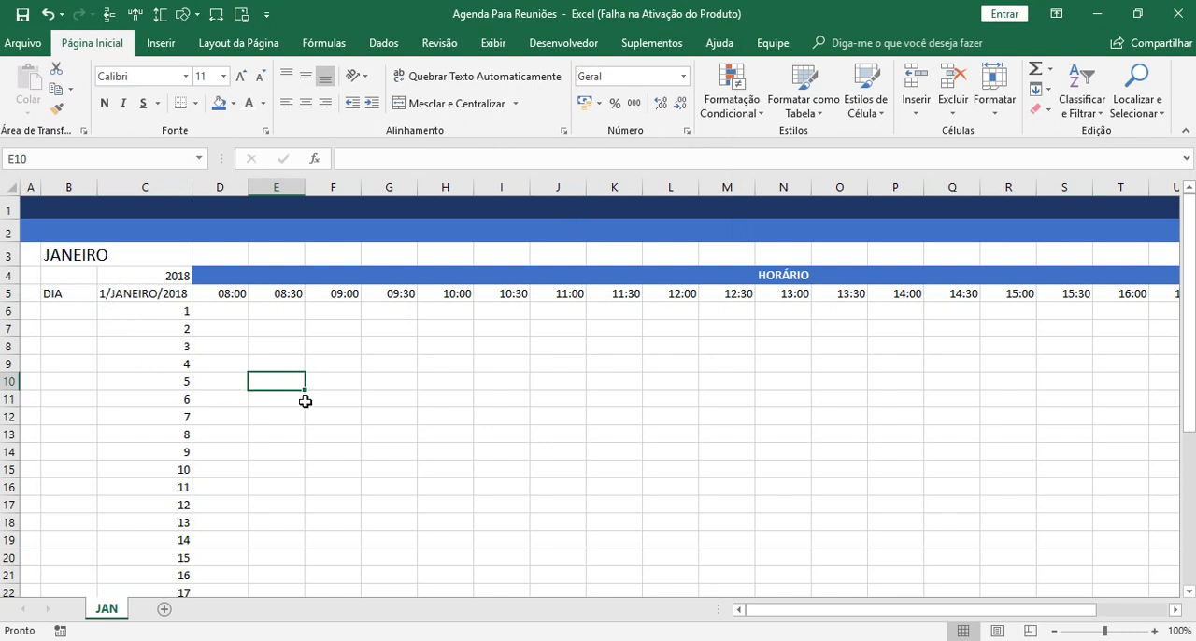
click(221, 255)
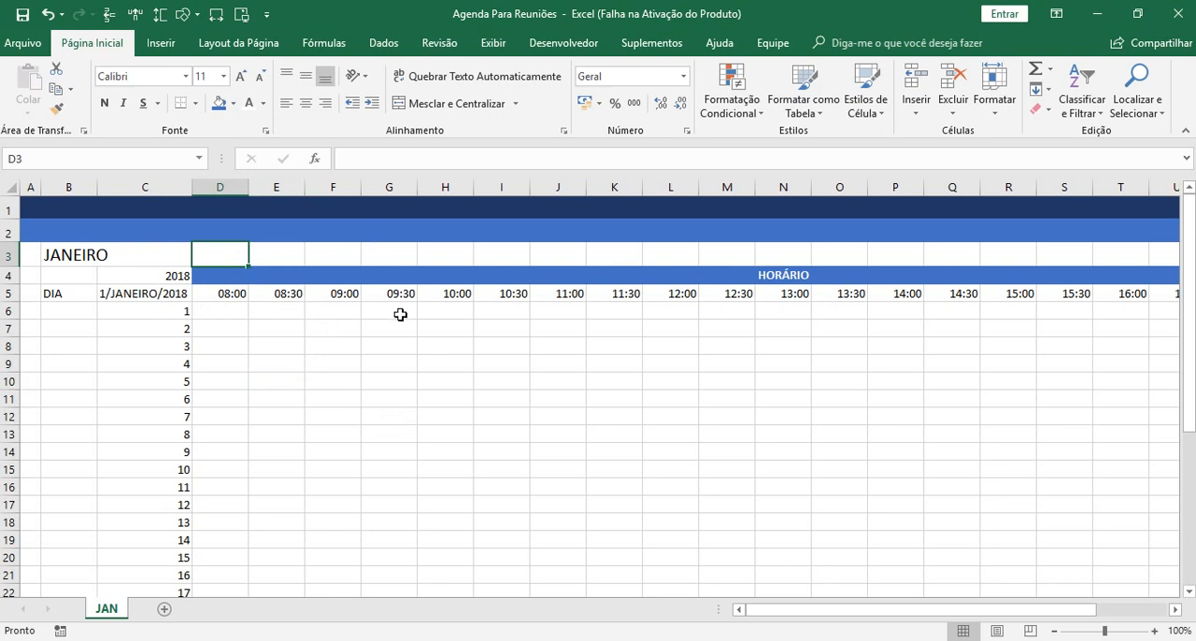
Build the same date in cell D3 with the concatenation formula =1&"/"&B3&"/"&C4.
text(=)
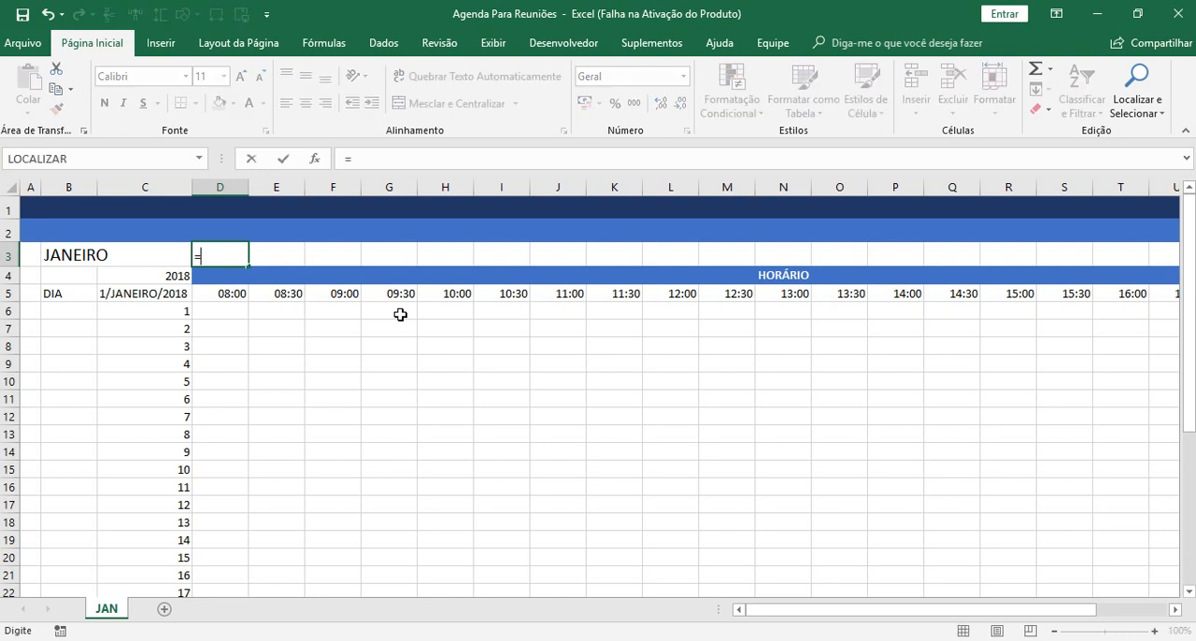
text(1&"/"&)
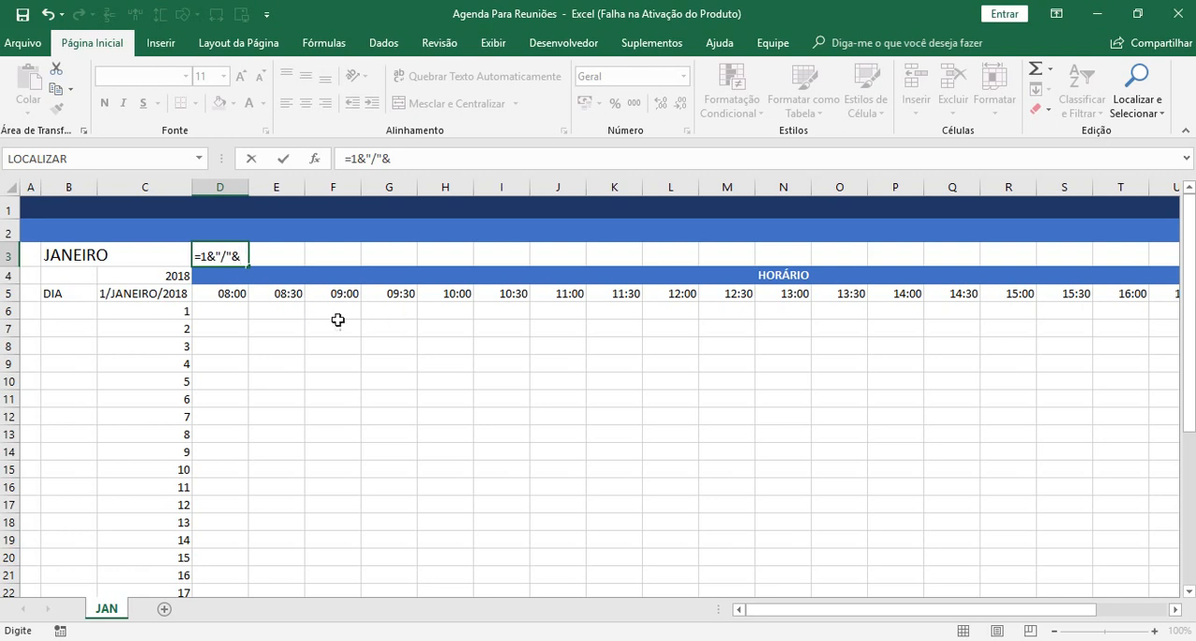
click(72, 253)
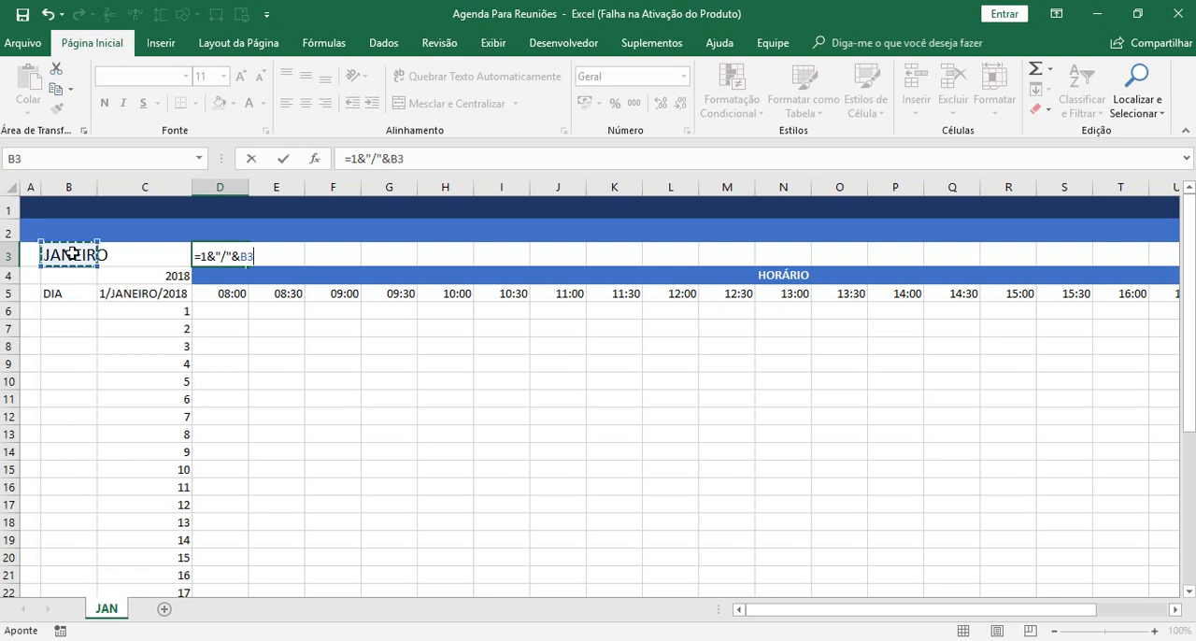
text(&)
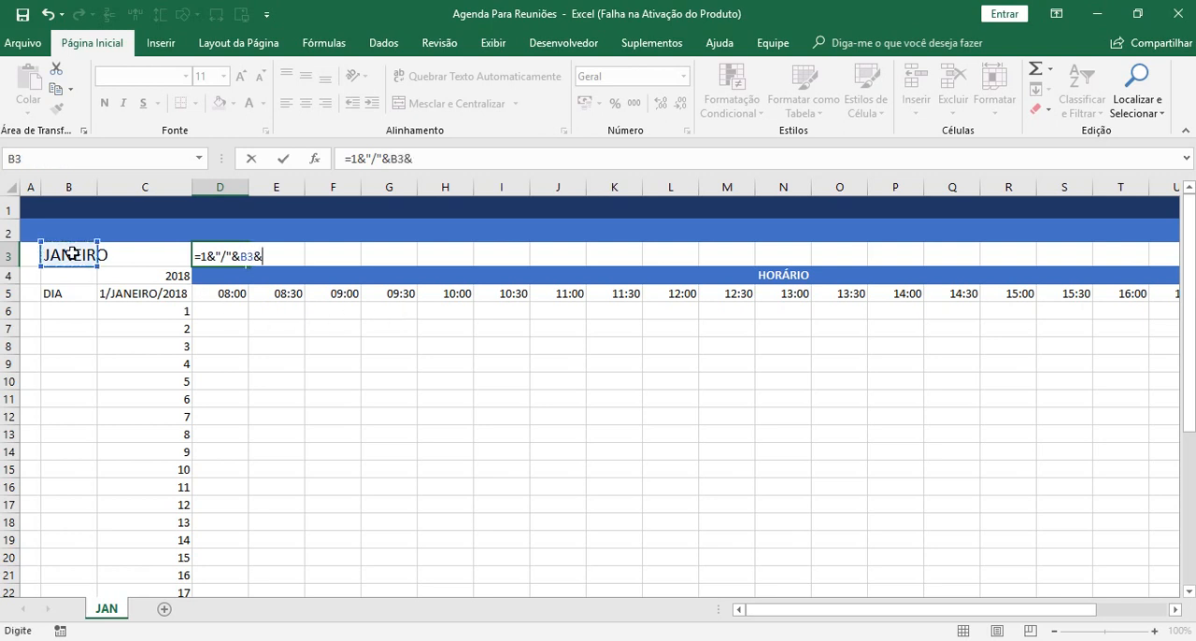
text("/"&)
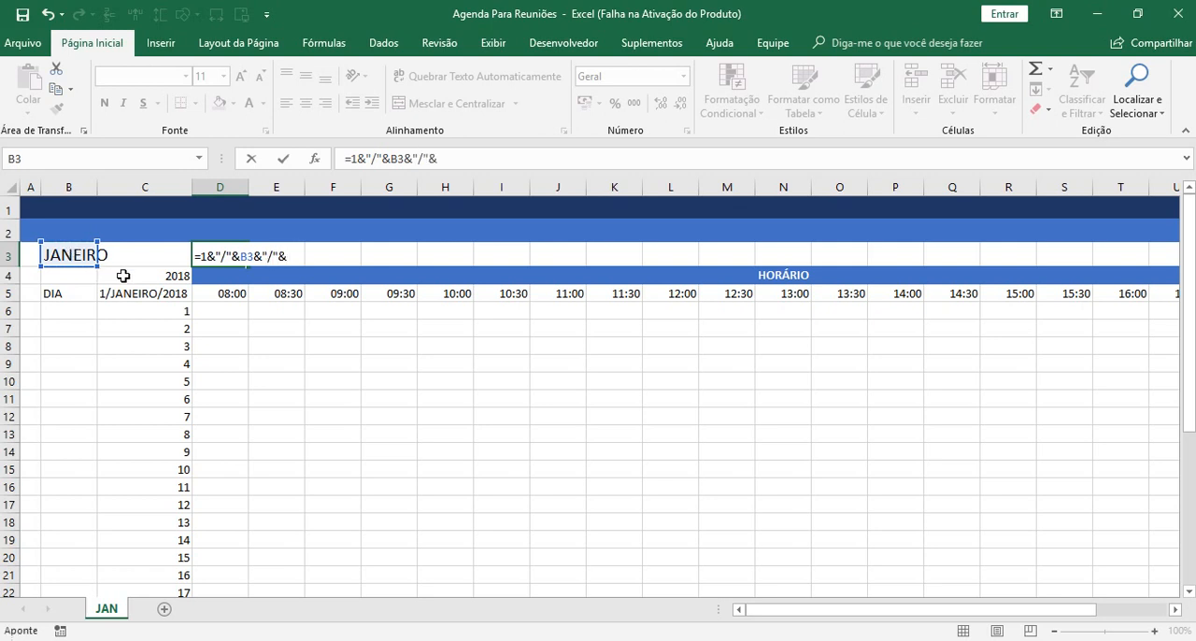
click(123, 275)
key(Return)
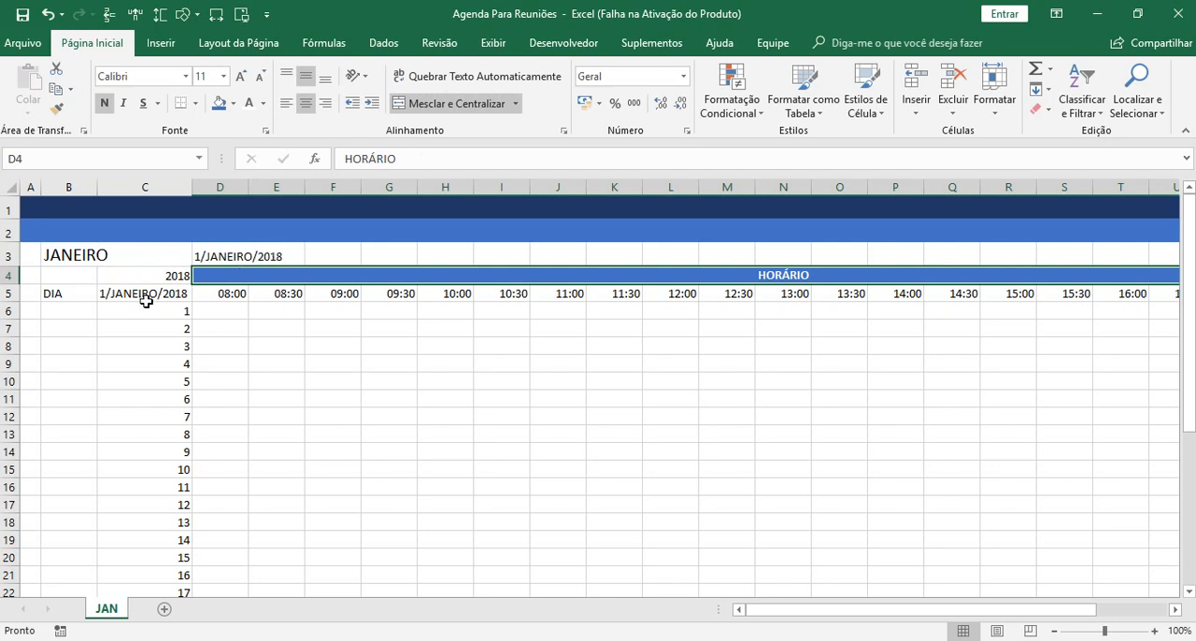
Compare the ampersand formula in D3 with the CONCATENAR formula in C5 and clear cell D3.
click(233, 256)
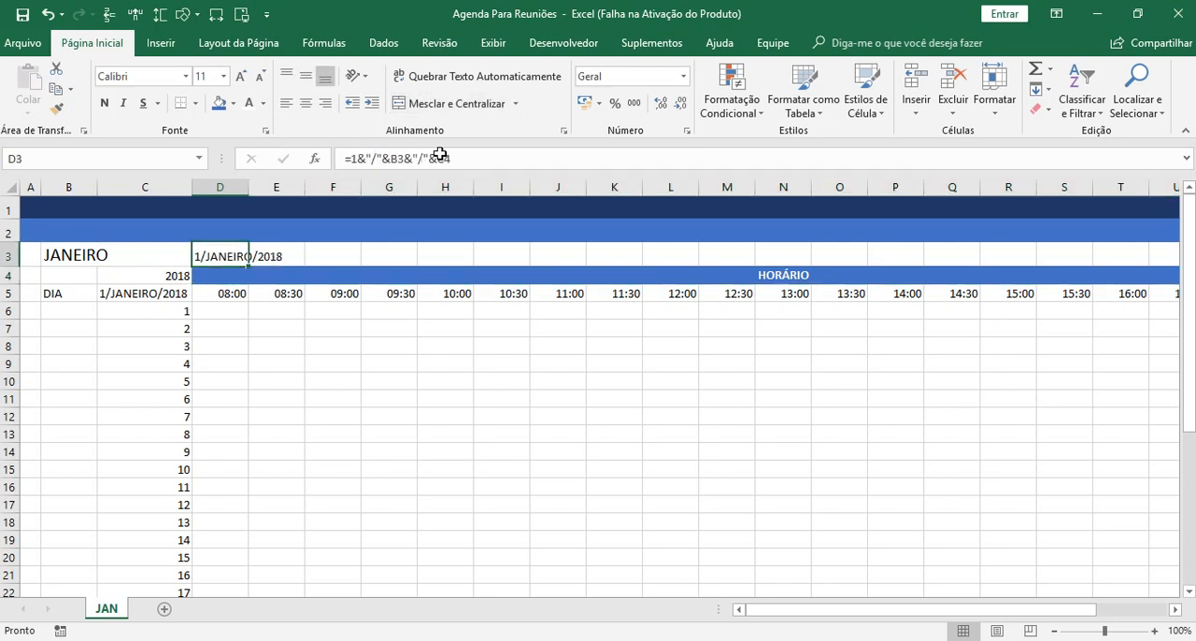
click(483, 156)
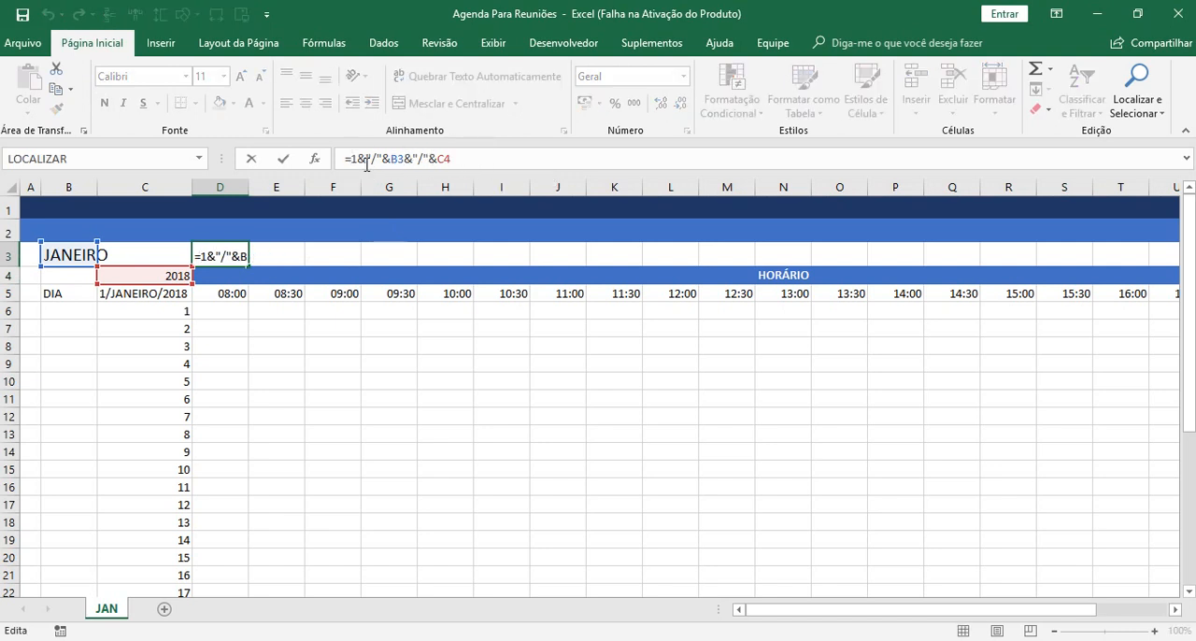
key(Return)
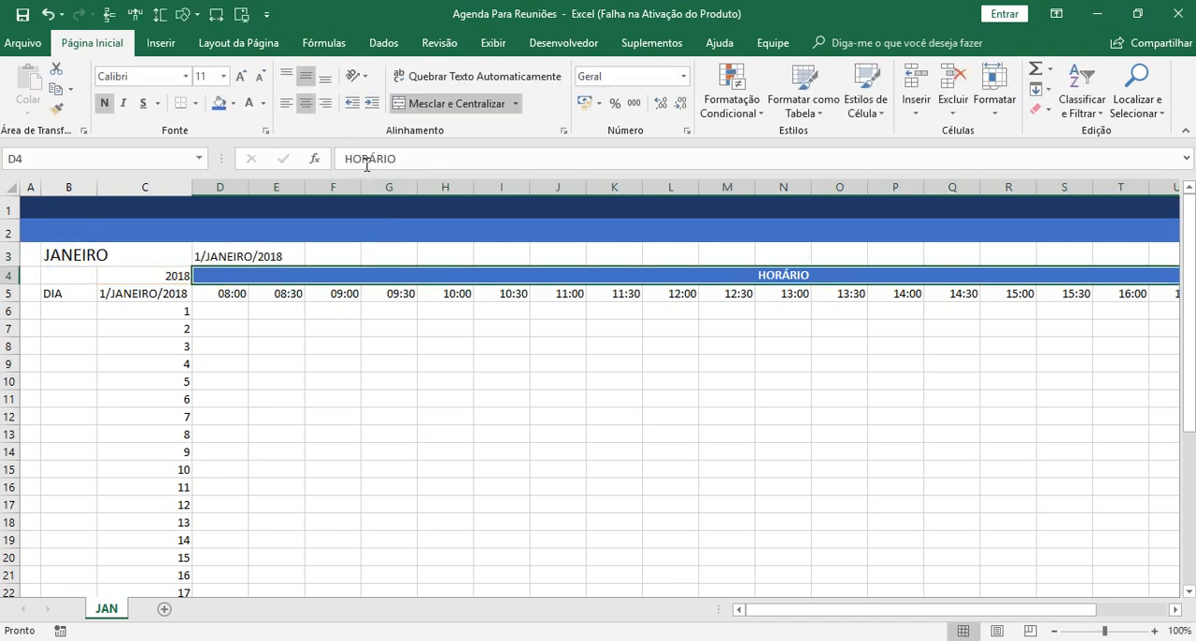
click(140, 293)
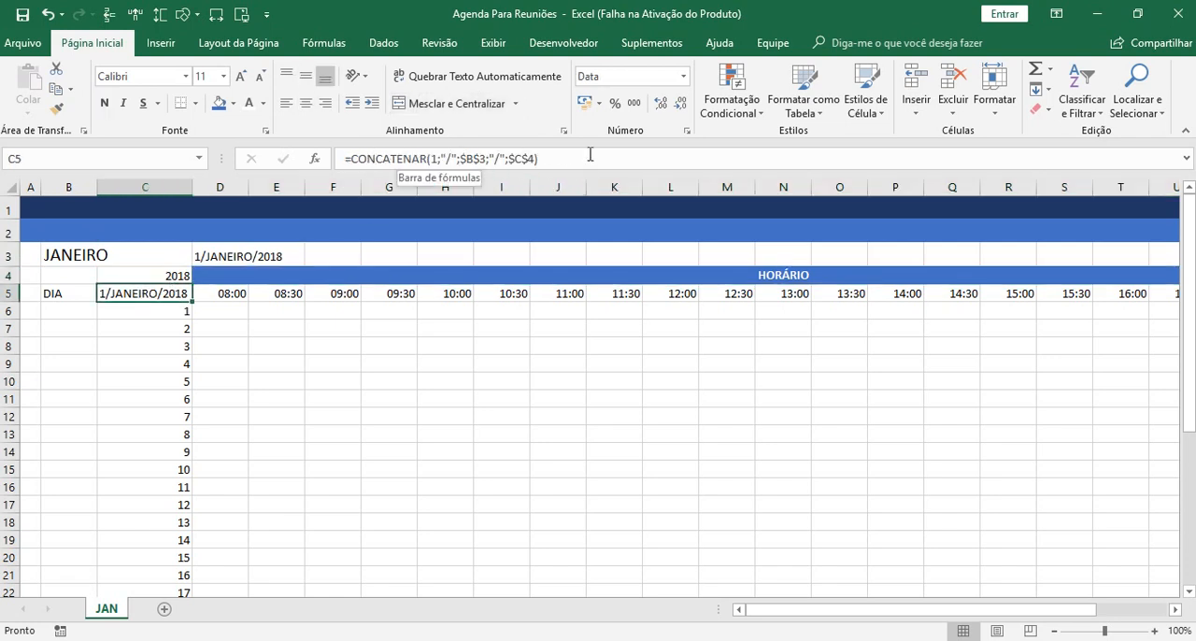
click(245, 254)
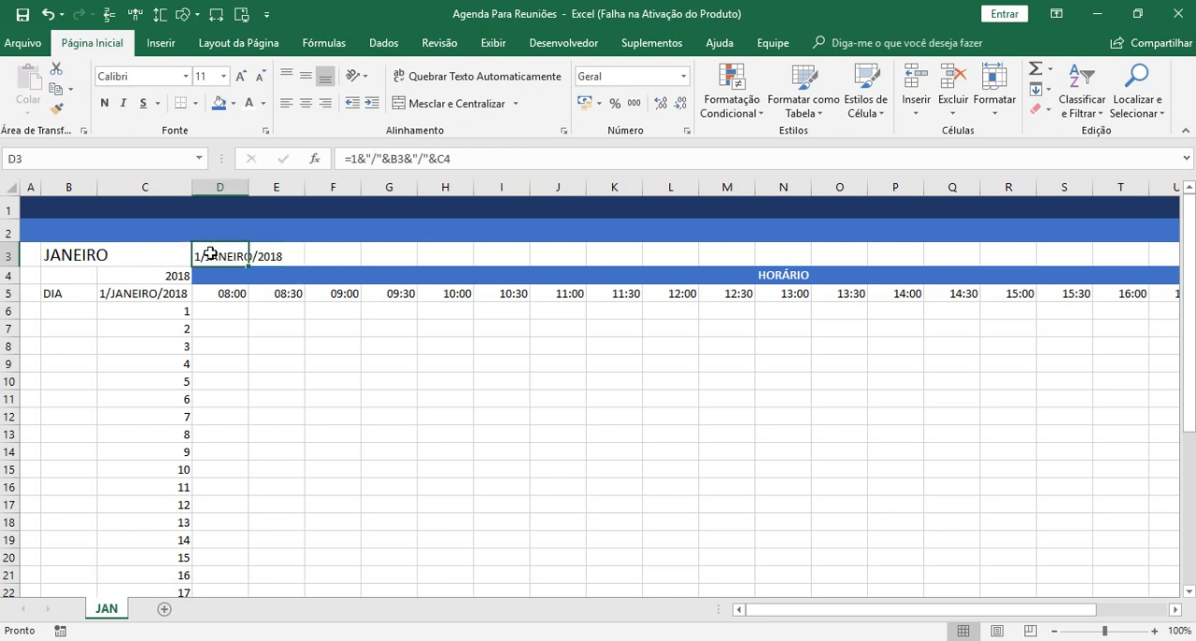
key(Delete)
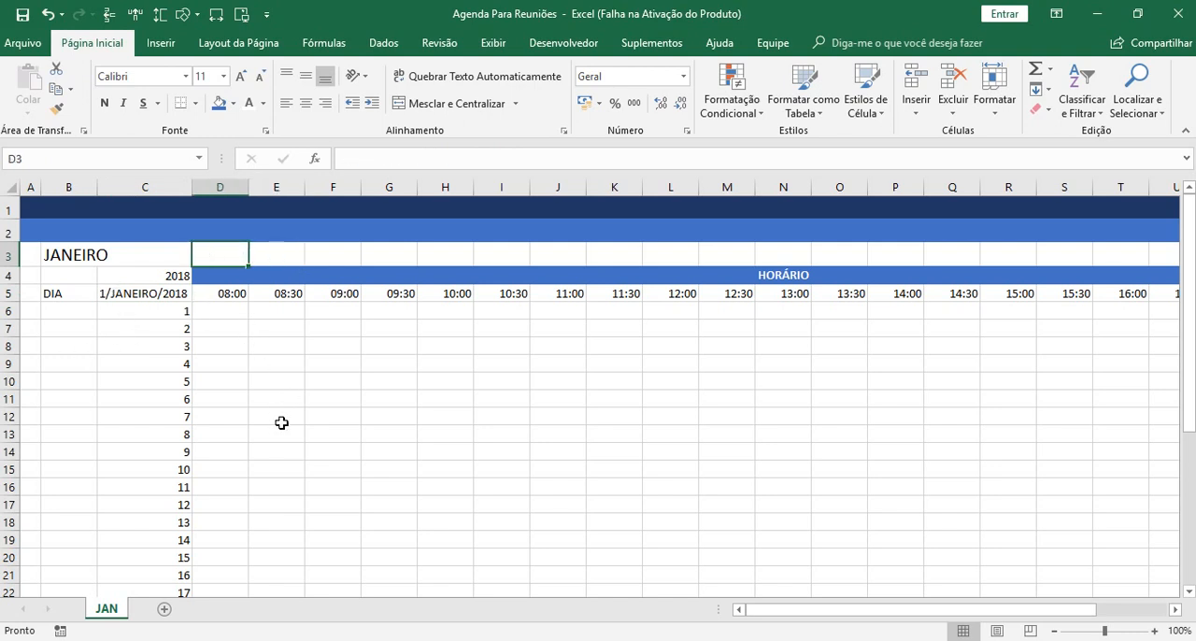
click(139, 295)
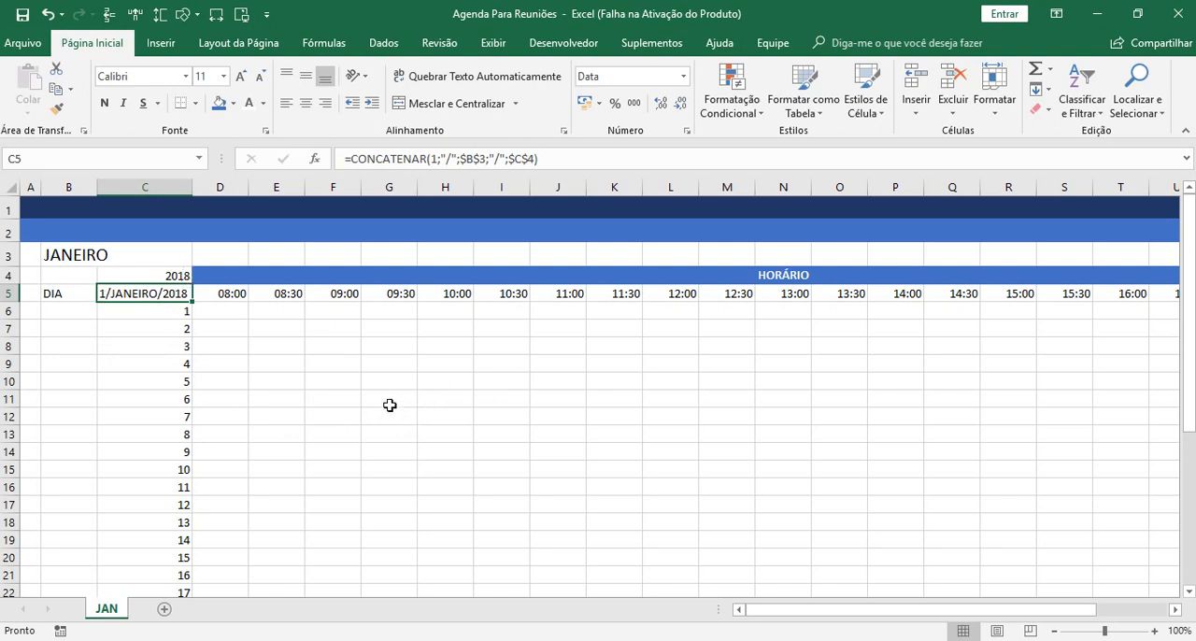
Enter the label ANO>> in cell B4, beside the year.
click(79, 278)
text(A)
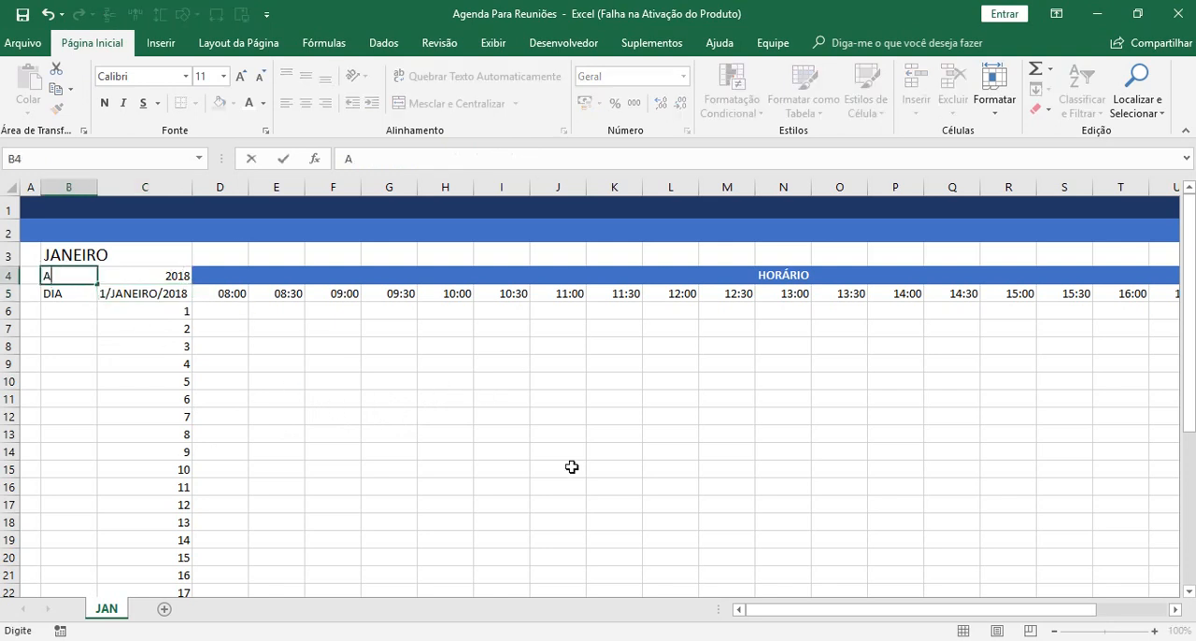
text(NO>>)
key(Return)
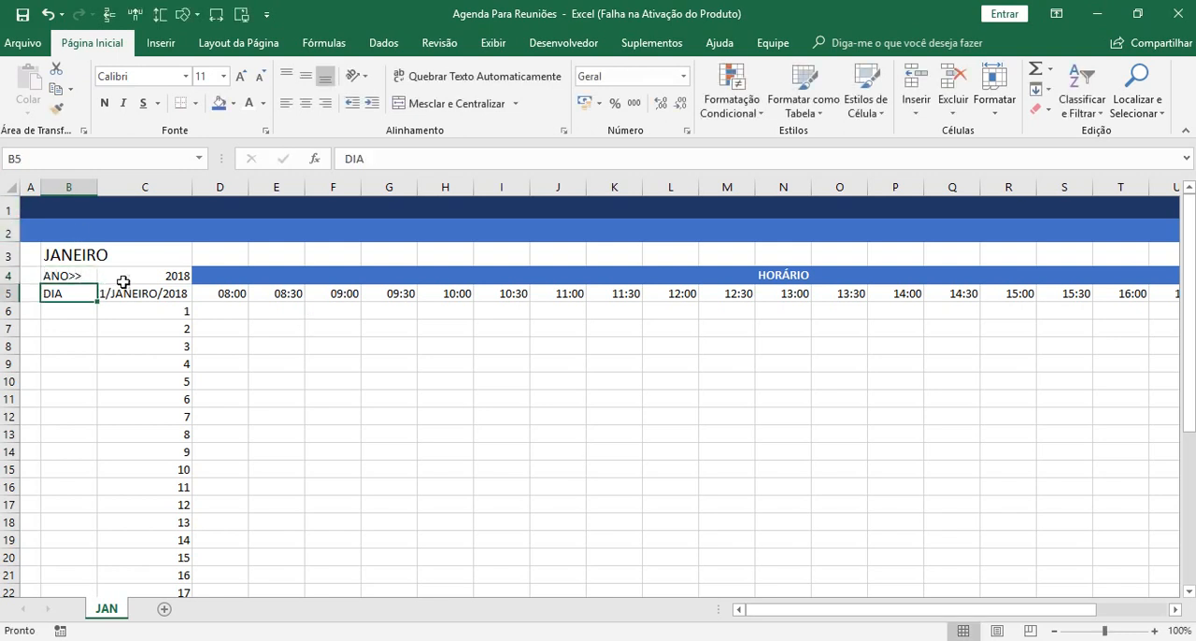
Centre cells B4:C4 and give the ANO>> label a blue fill with bold white text.
drag(70, 276, 172, 283)
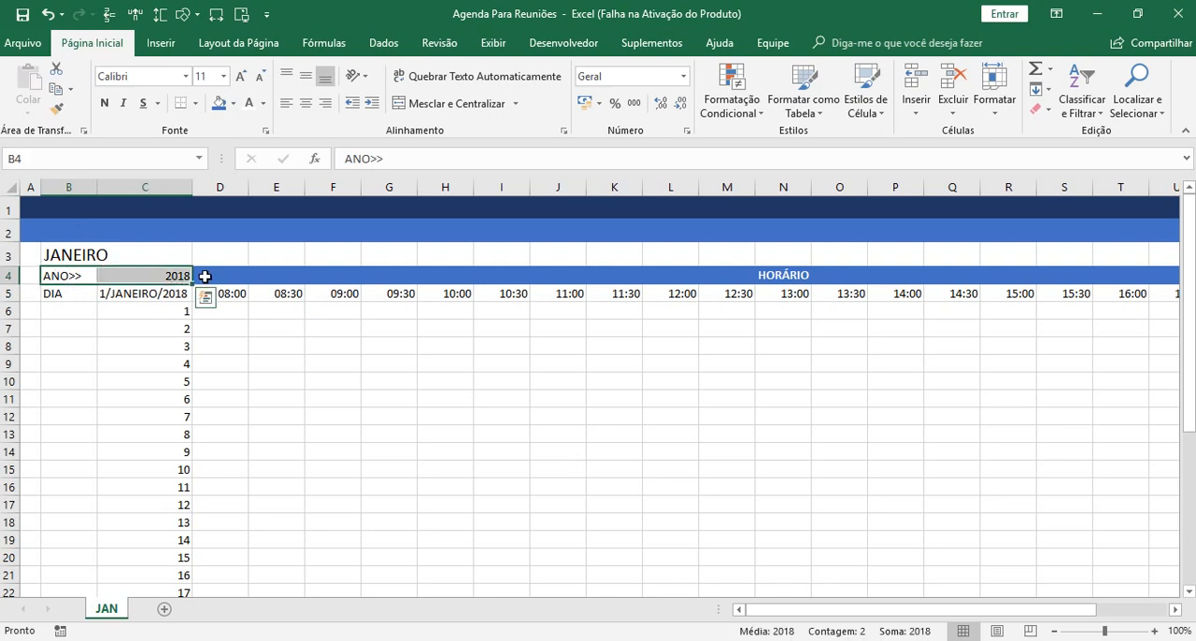
click(306, 75)
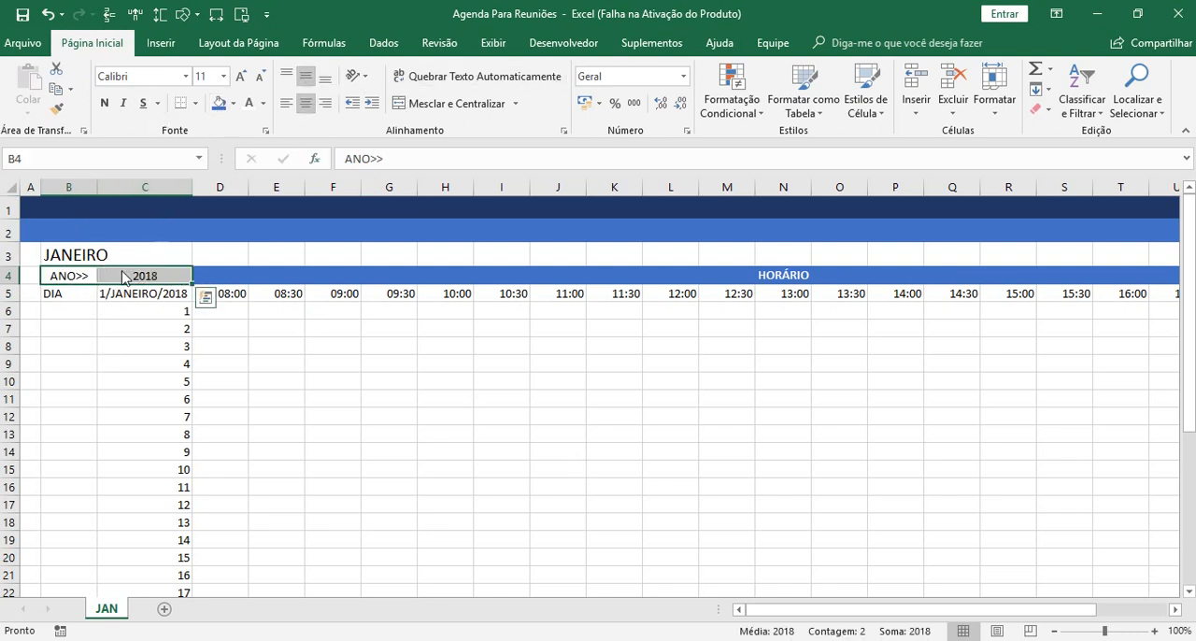
click(81, 272)
click(219, 106)
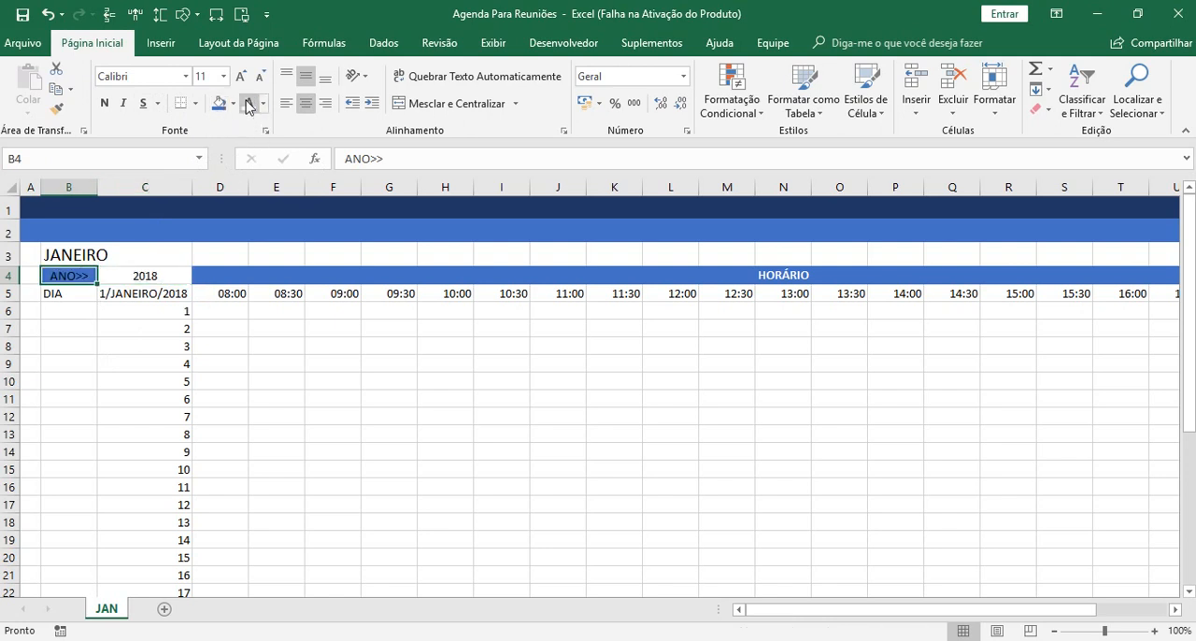
click(248, 102)
click(104, 103)
Give the year cell C4 the standard orange fill and make its text bold.
click(130, 279)
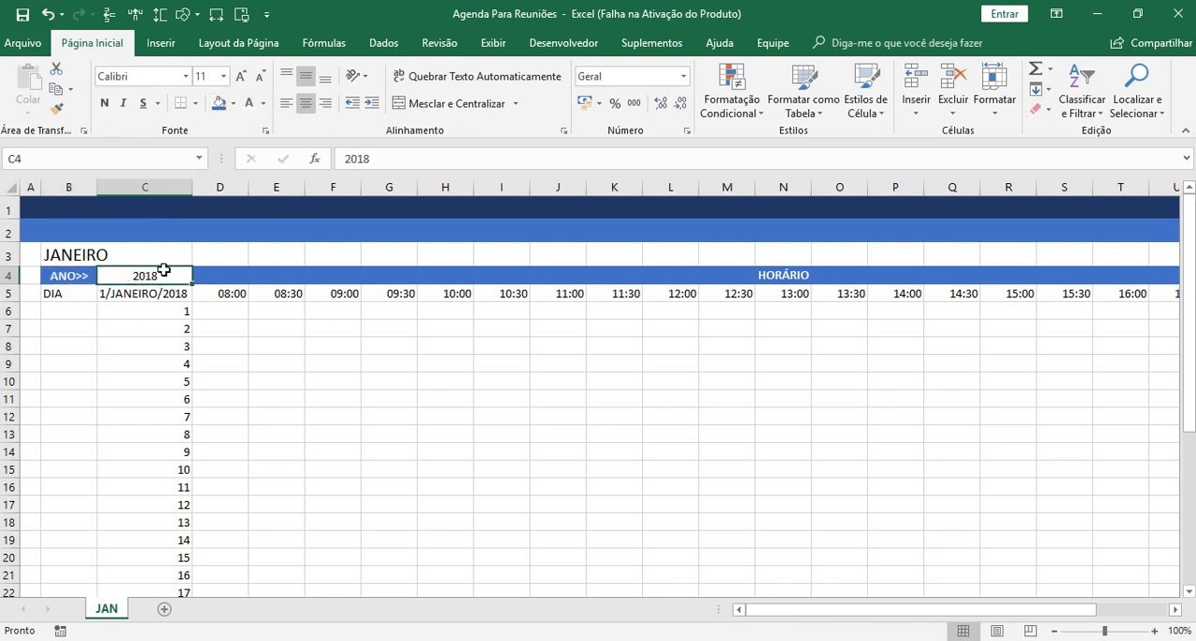
click(232, 103)
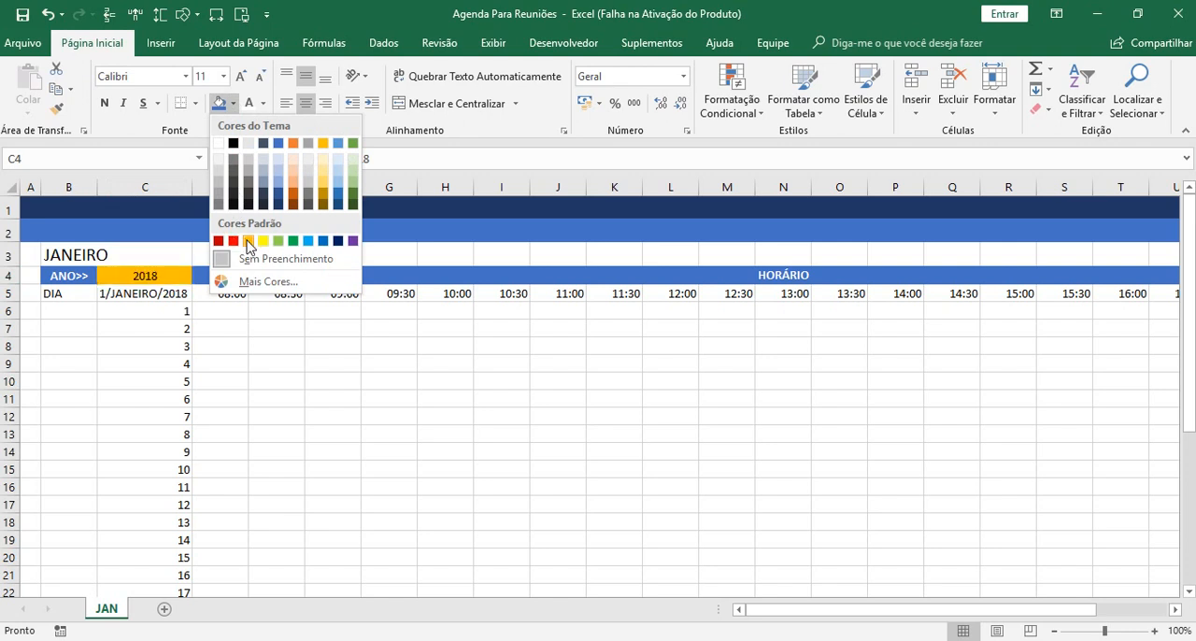
click(247, 241)
click(105, 103)
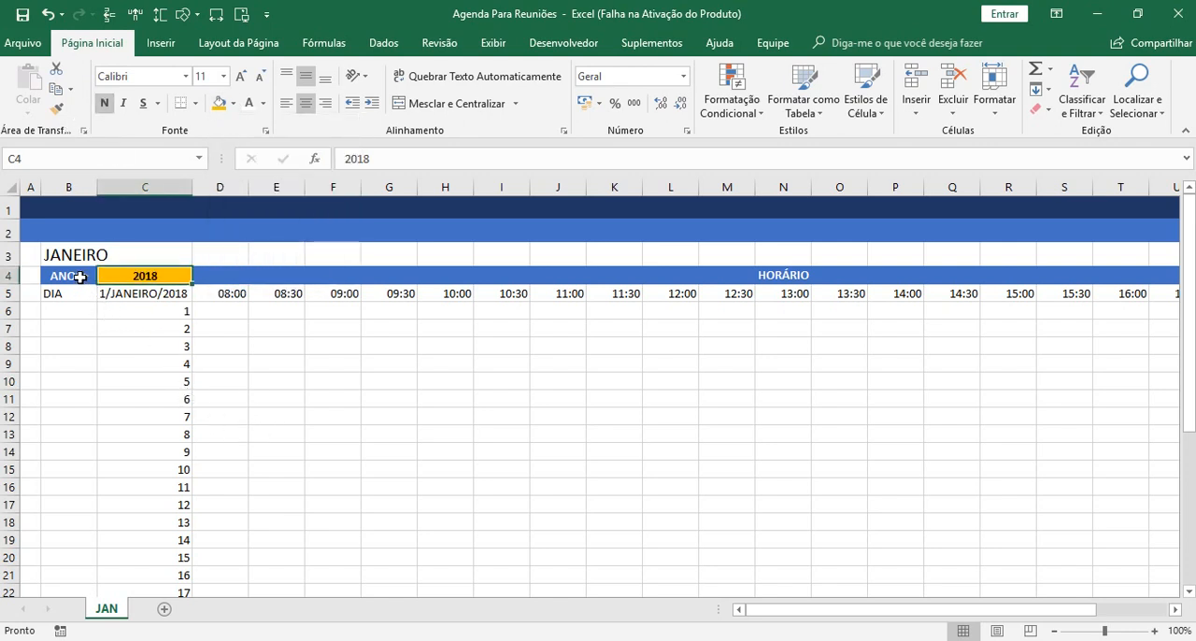
click(265, 379)
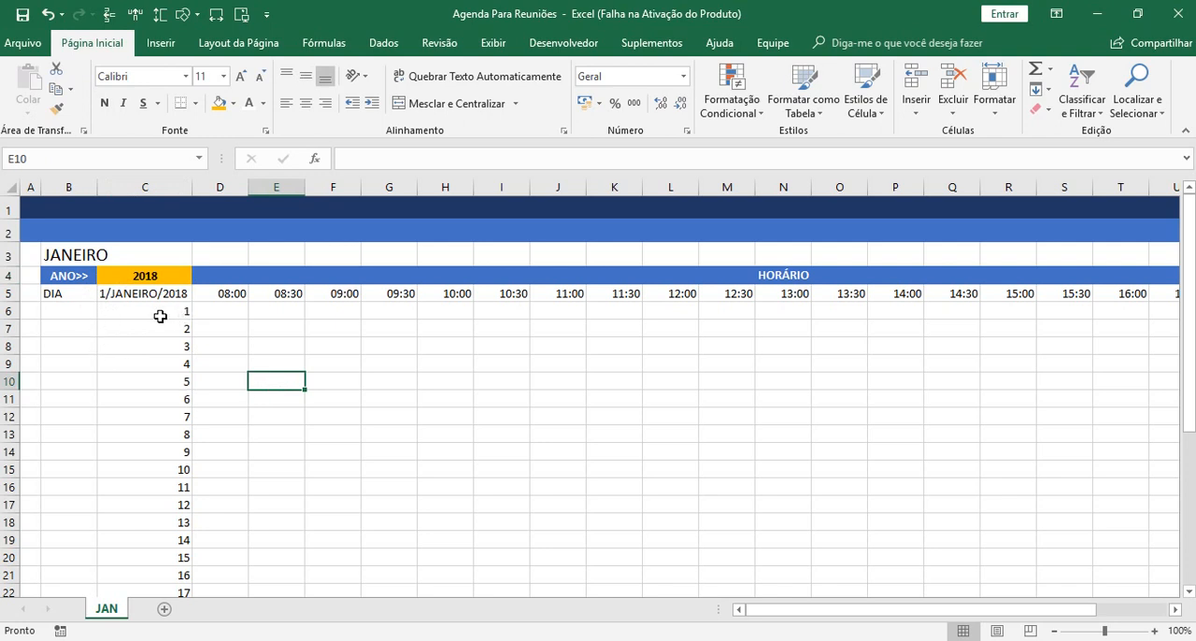
Centre the contents of the whole column C horizontally.
click(157, 188)
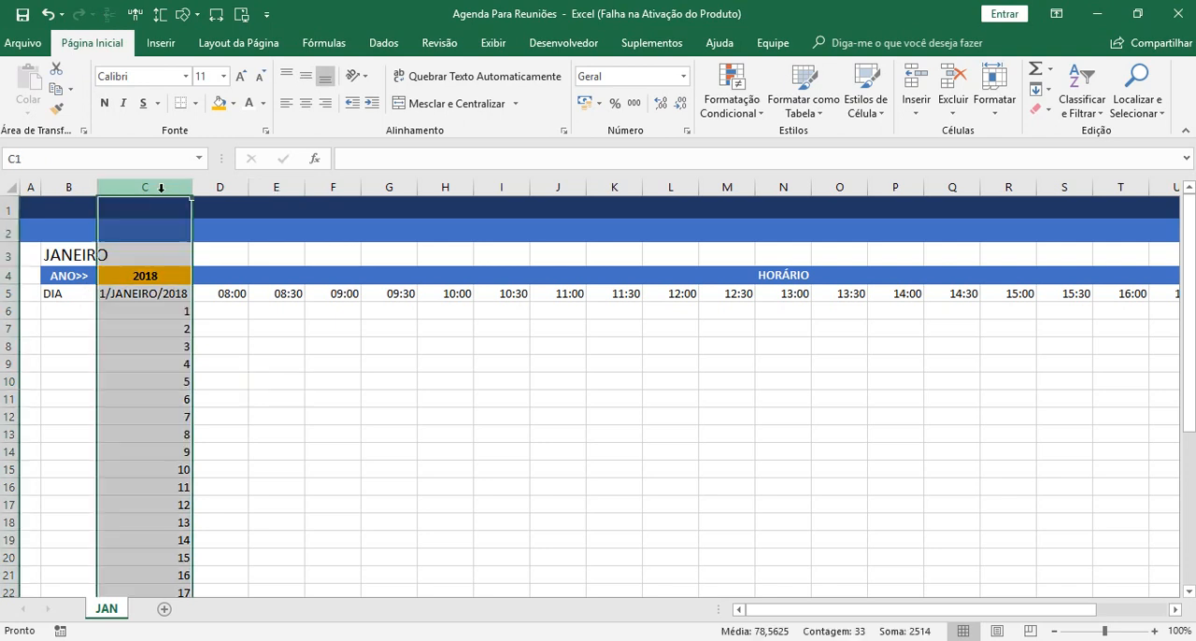
click(306, 102)
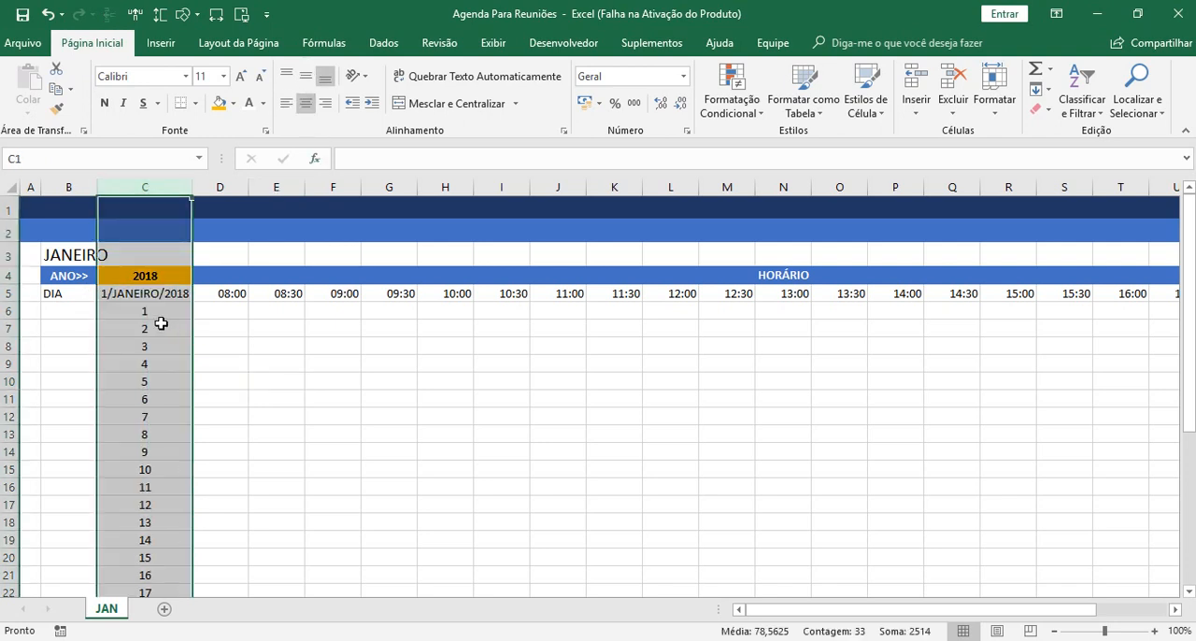
click(161, 314)
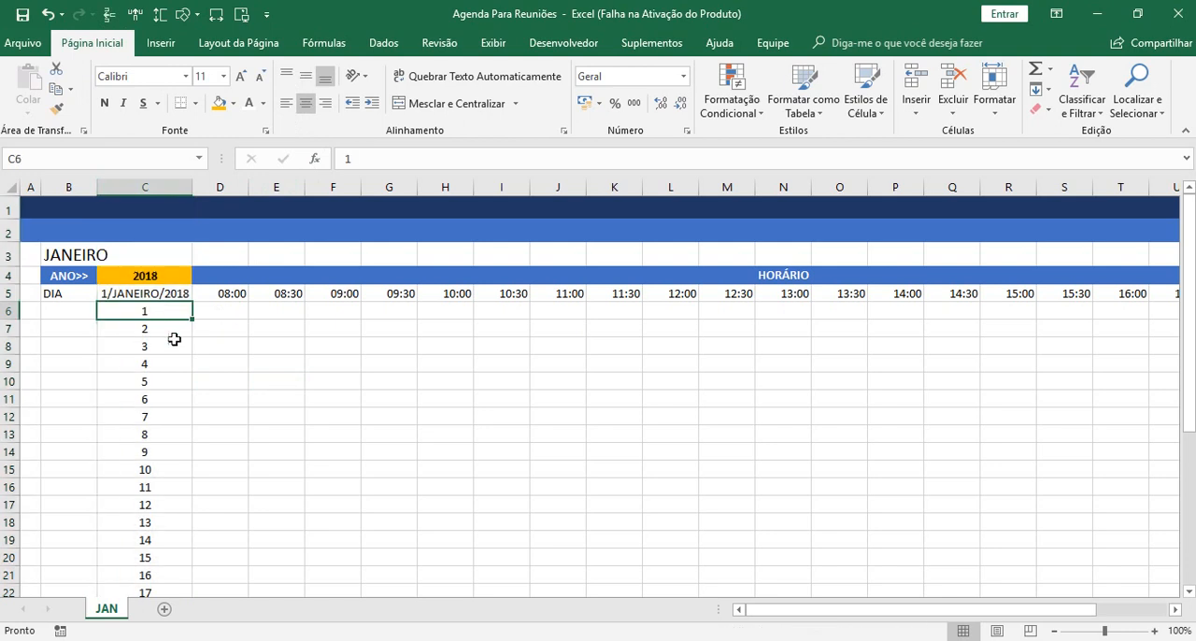
Centre the whole column B horizontally and vertically, and align the JANEIRO title in B3 to the left.
click(68, 187)
click(309, 105)
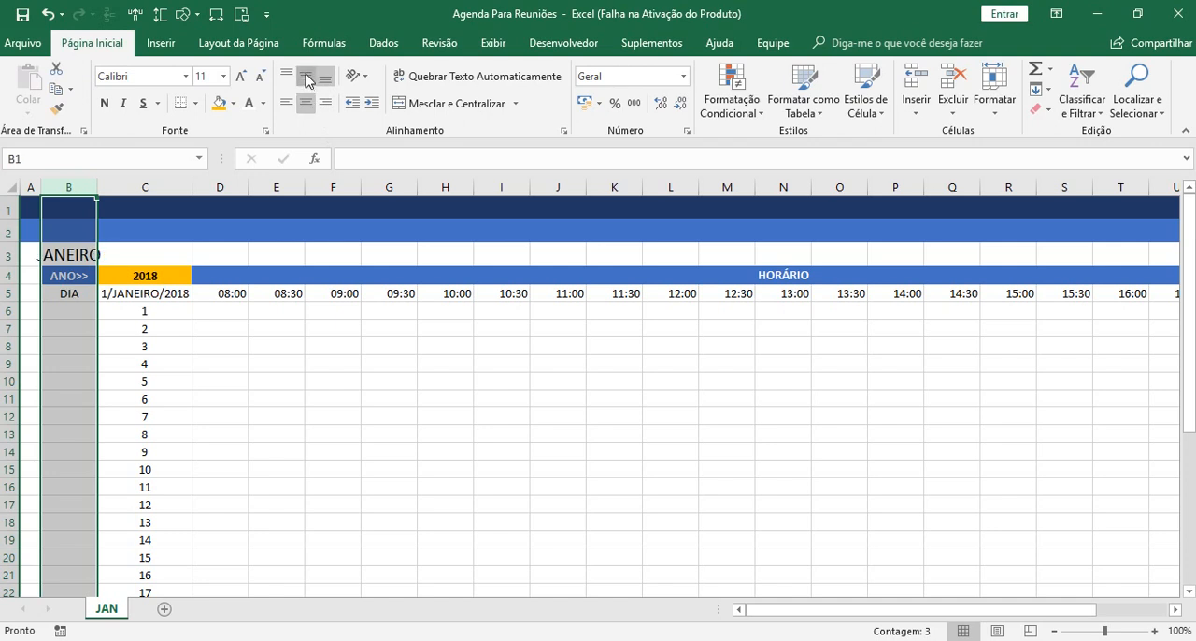
click(84, 255)
click(292, 108)
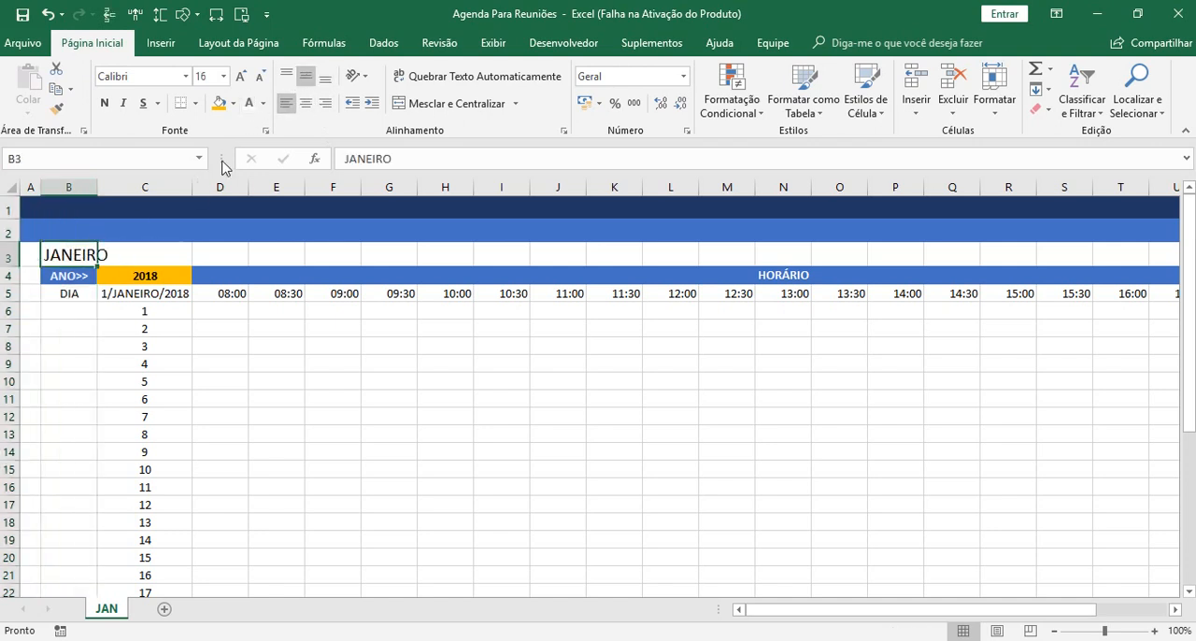
click(60, 420)
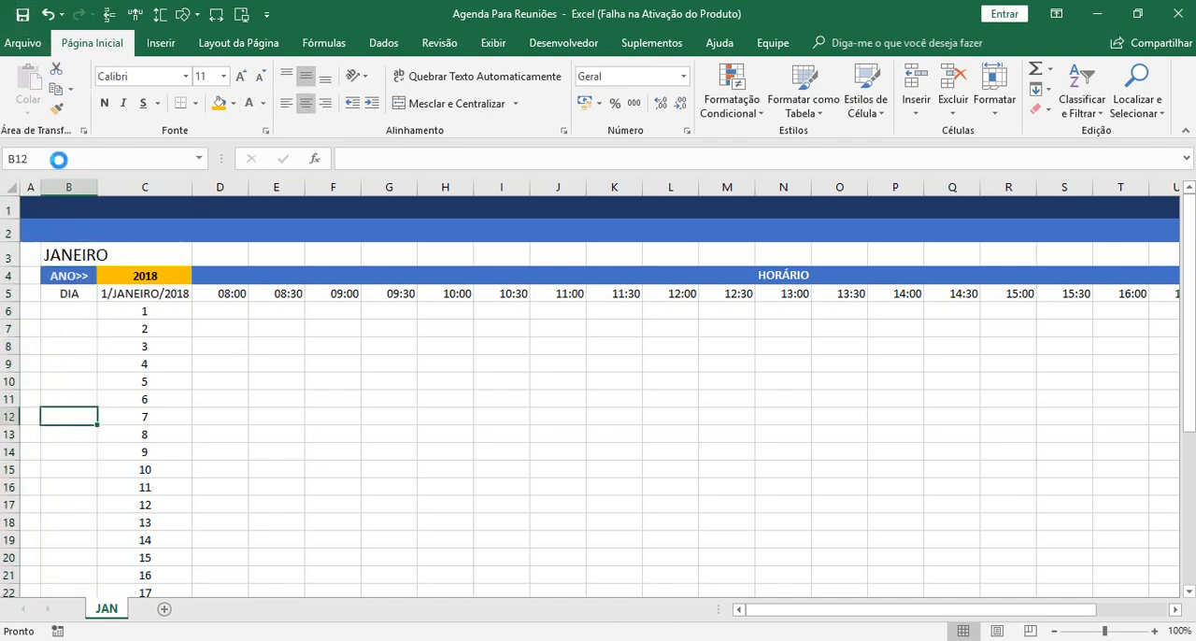
click(76, 309)
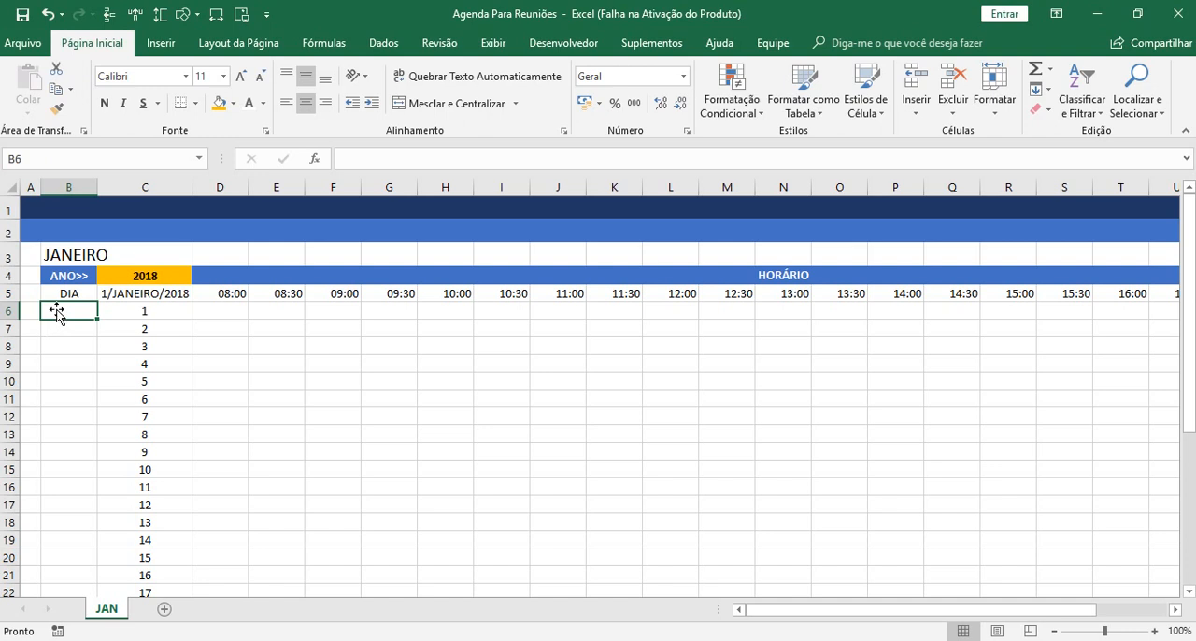
click(182, 309)
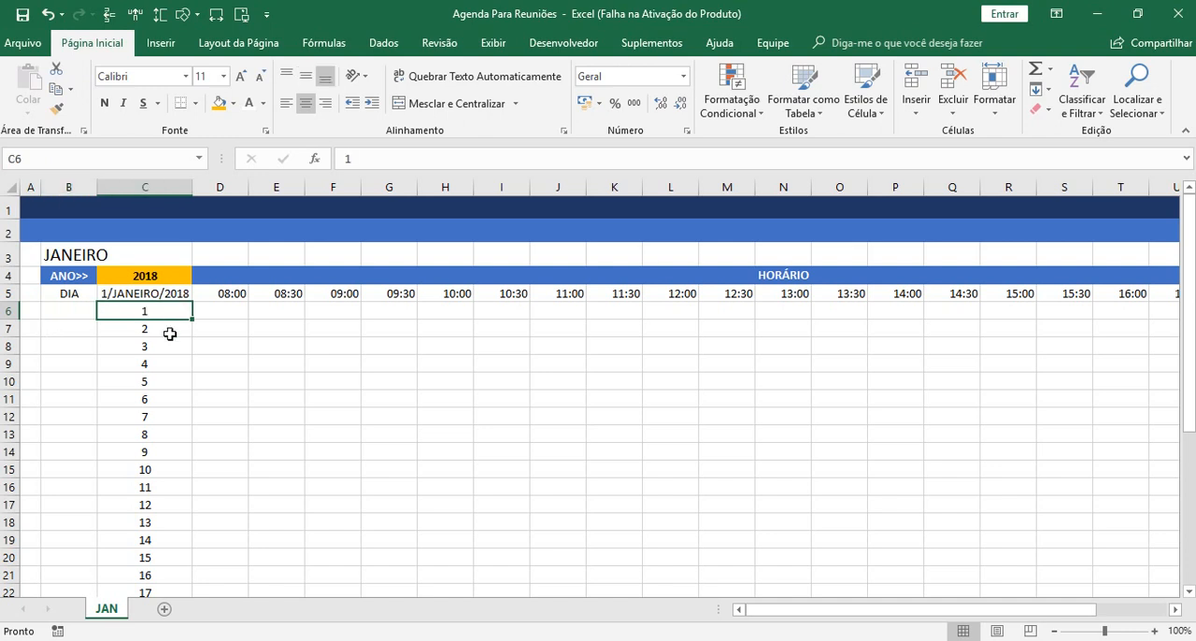
click(166, 323)
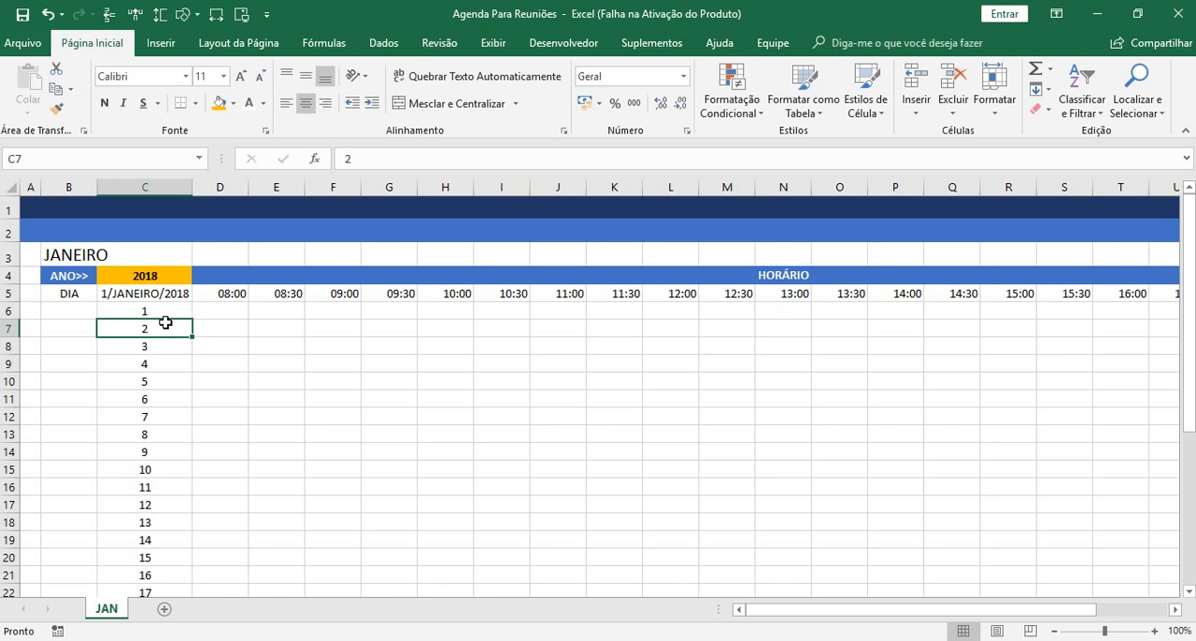
click(162, 346)
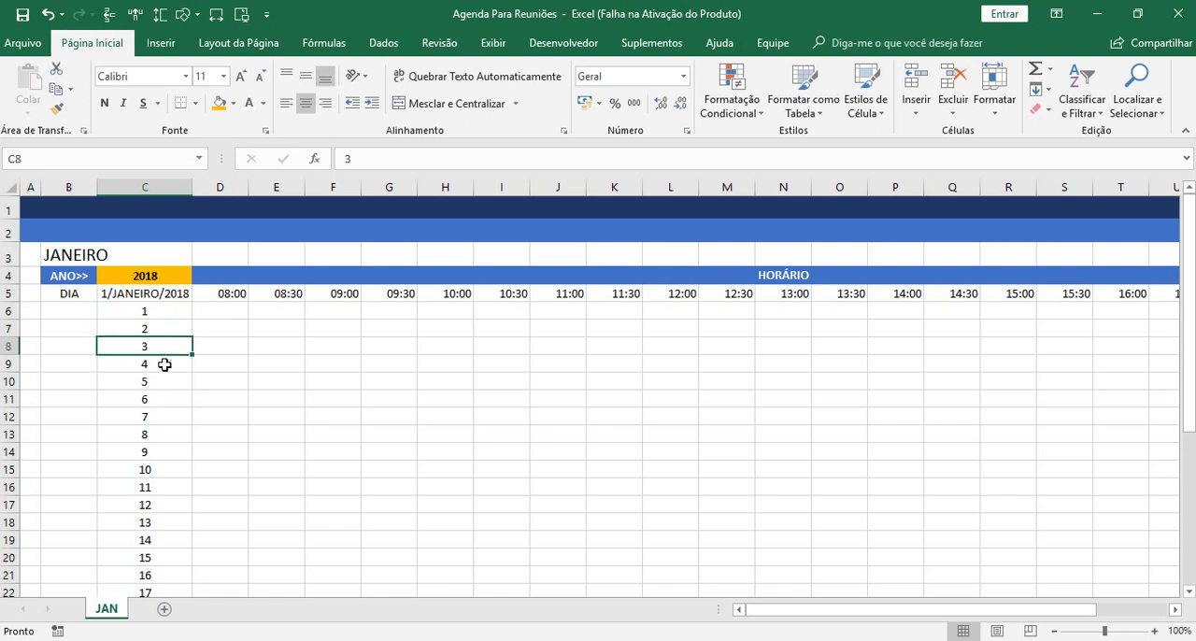
click(164, 365)
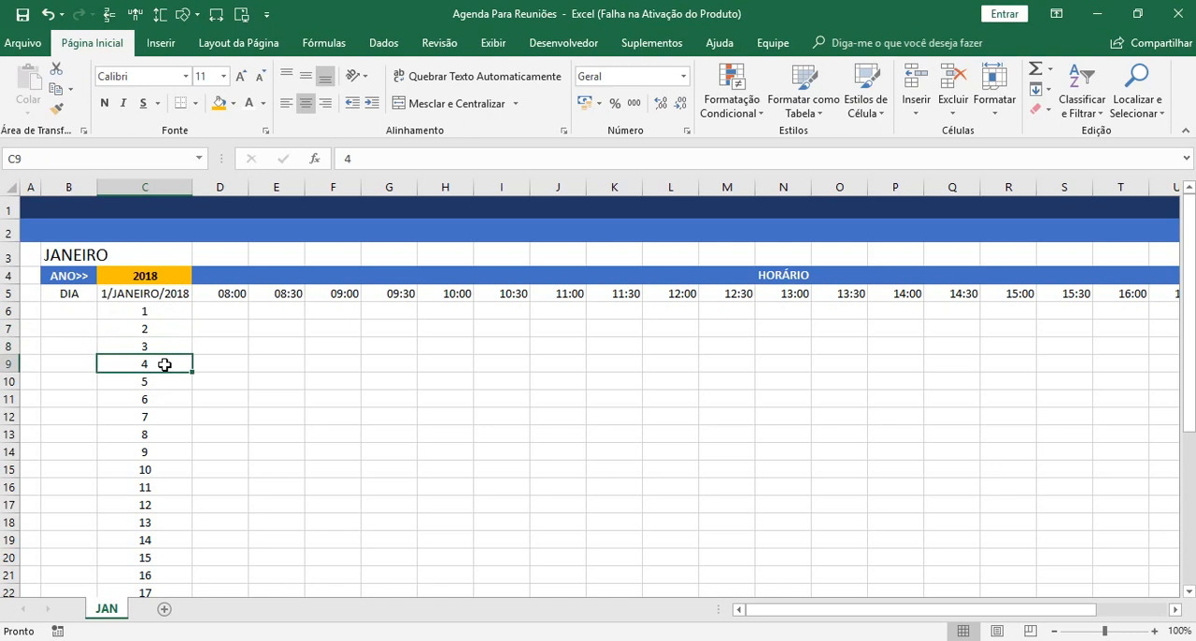
Enter the formula =DIA.DA.SEMANA($C$5;1) in B6 to return the weekday number of the date in C5.
click(66, 312)
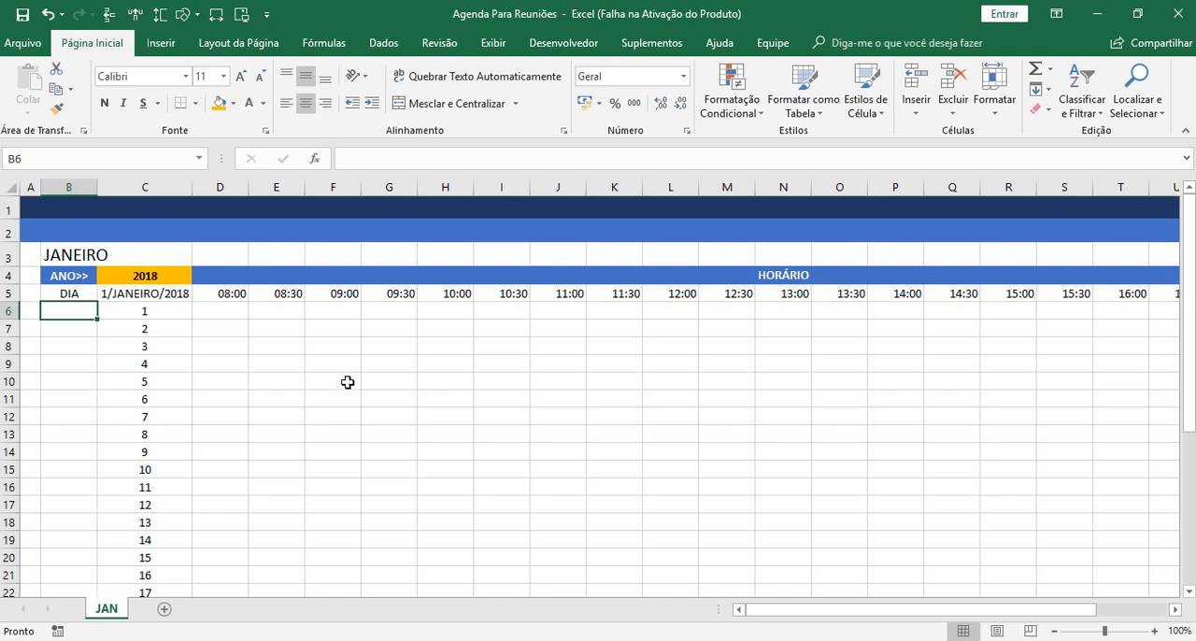
click(381, 160)
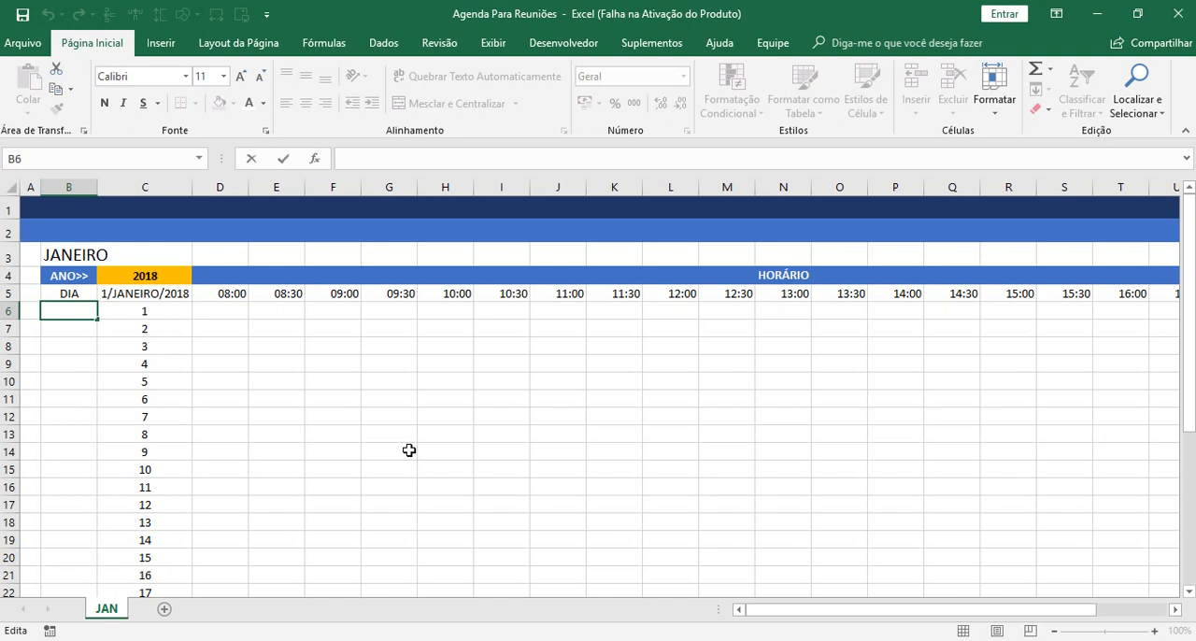
text(=)
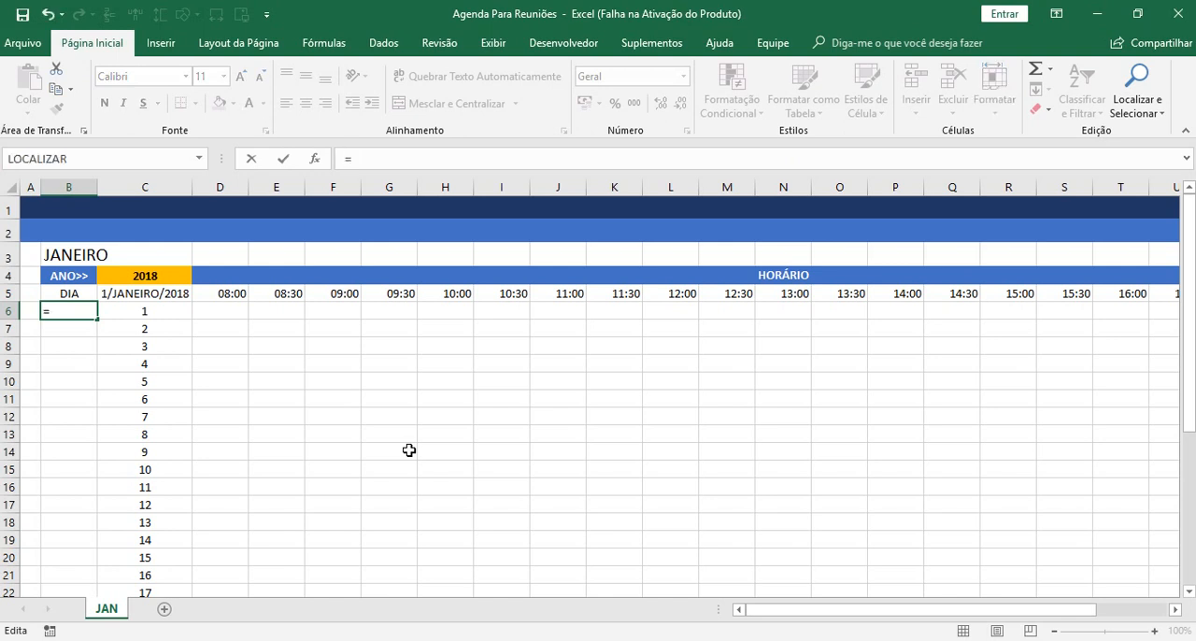
text(DI)
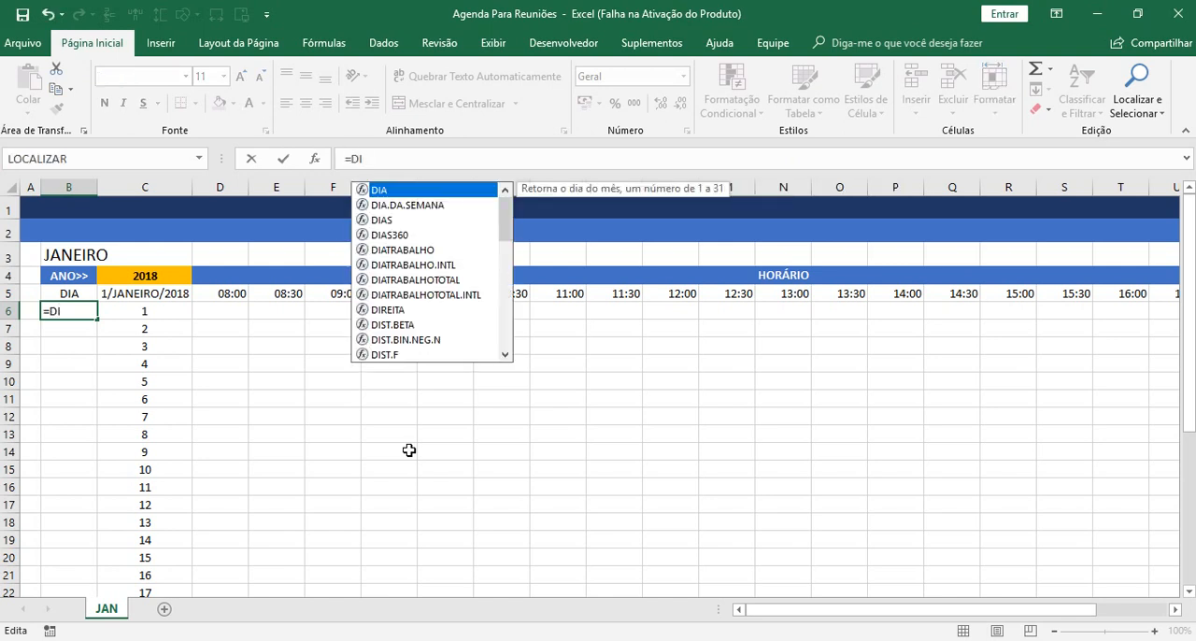
key(Down)
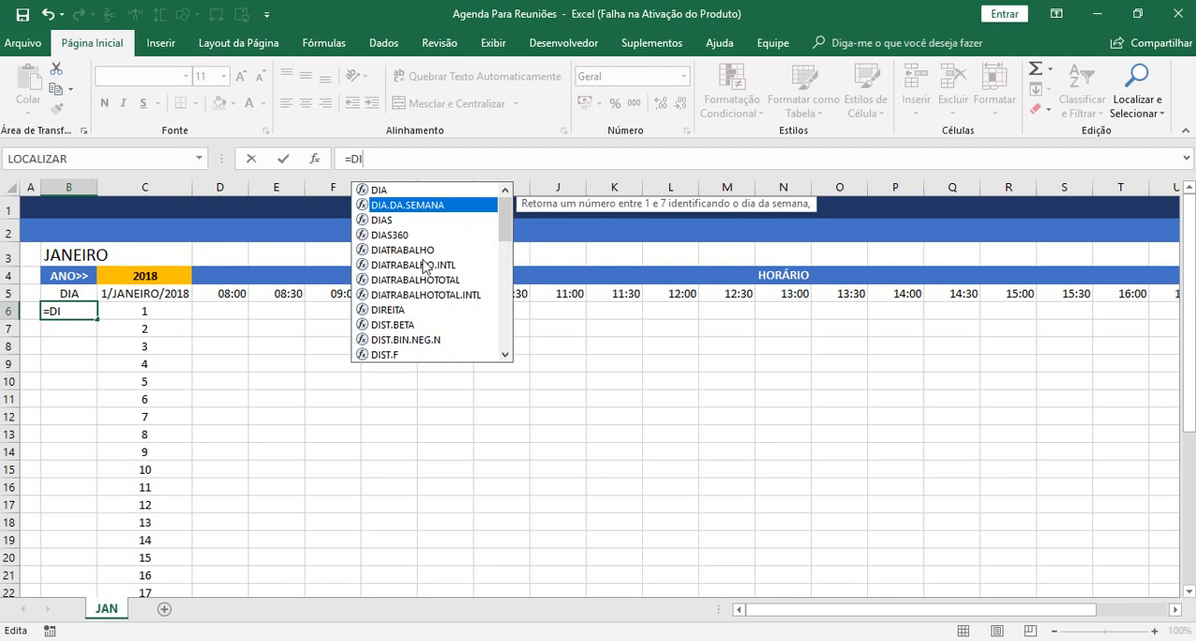
key(Down)
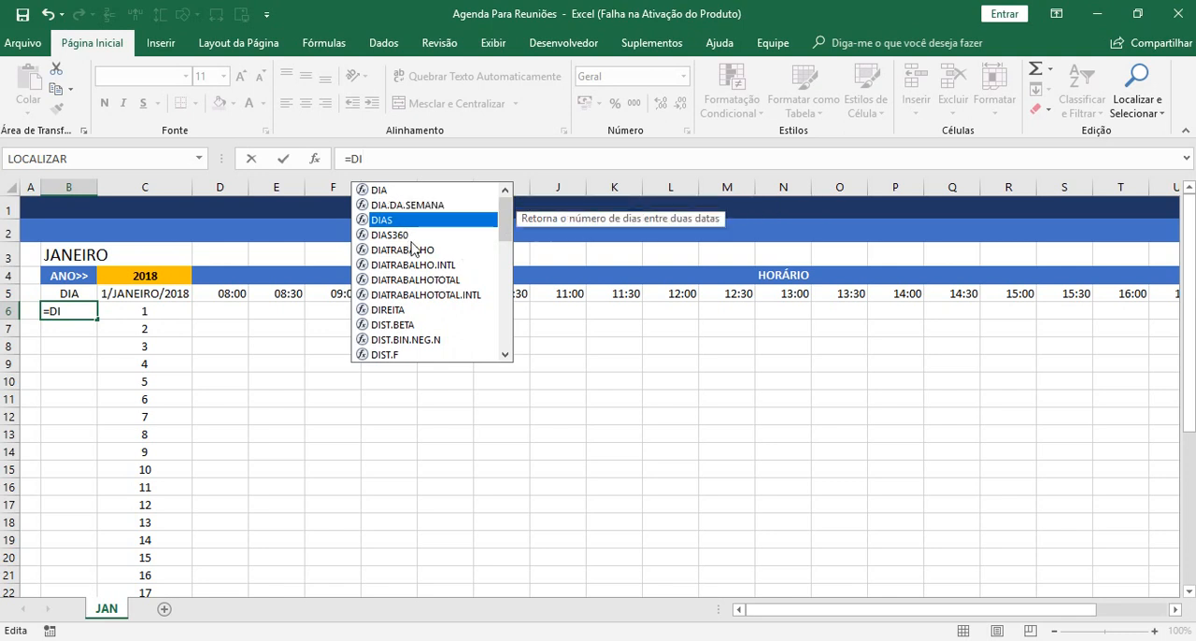
key(Down)
key(Up)
key(Up)
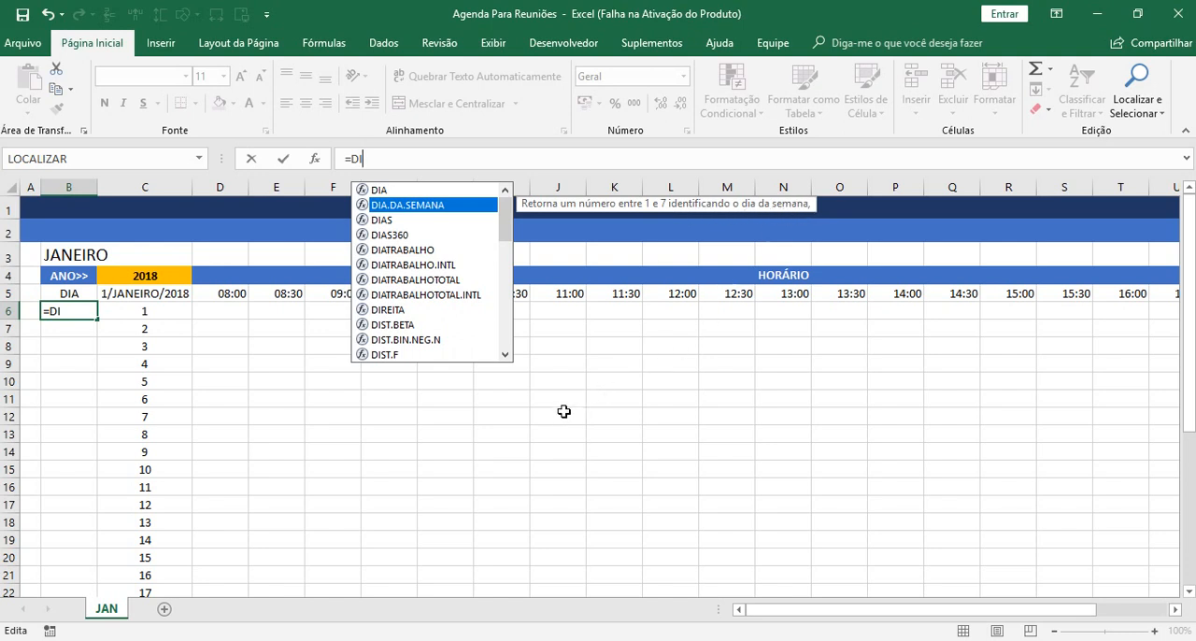
key(Tab)
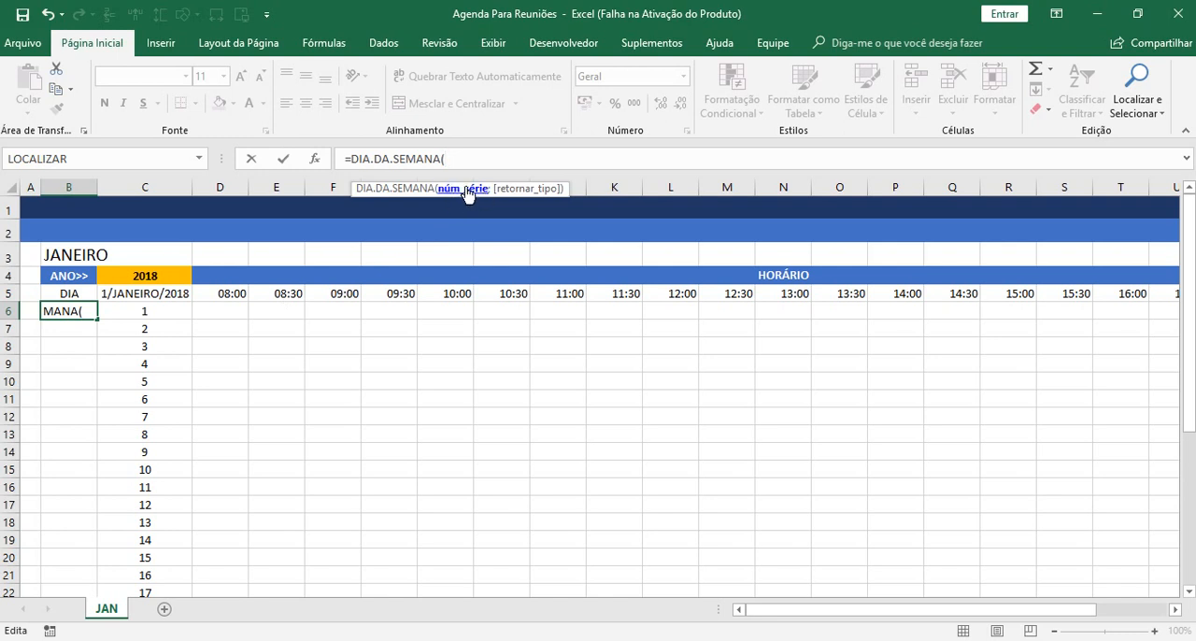
click(152, 294)
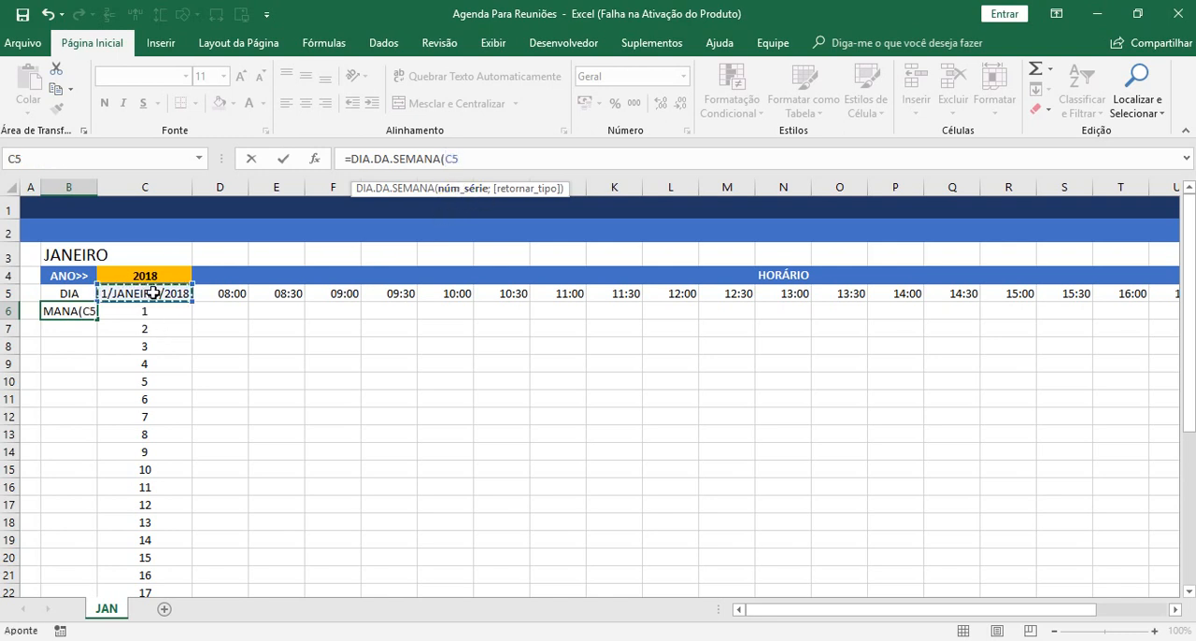
key(F4)
text(;)
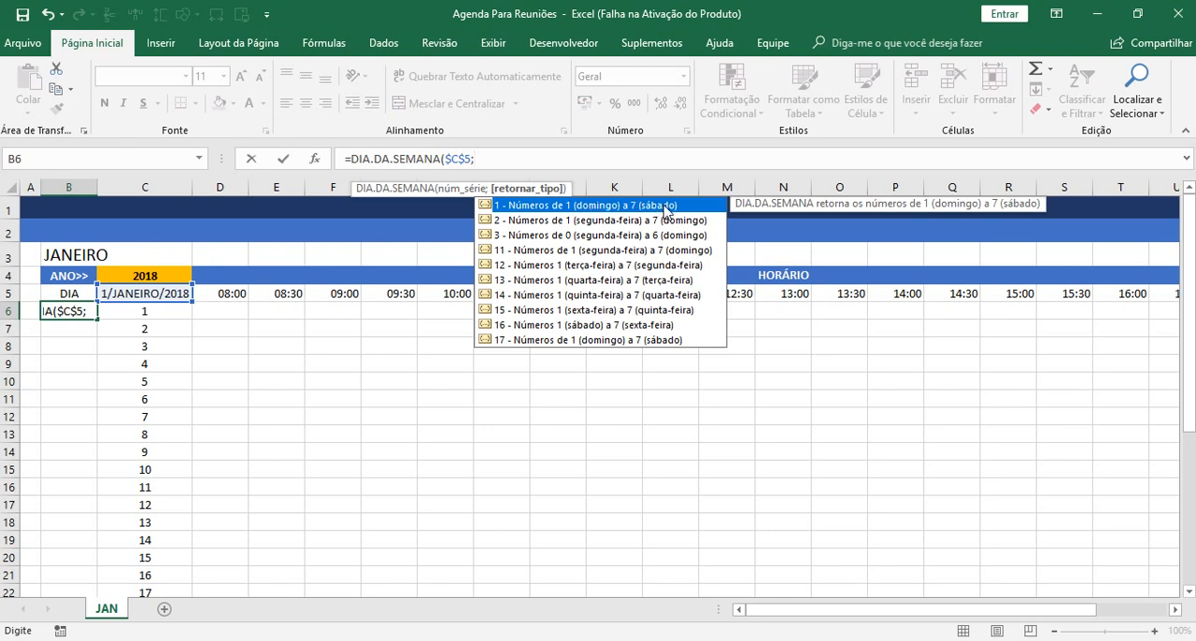
double_click(666, 206)
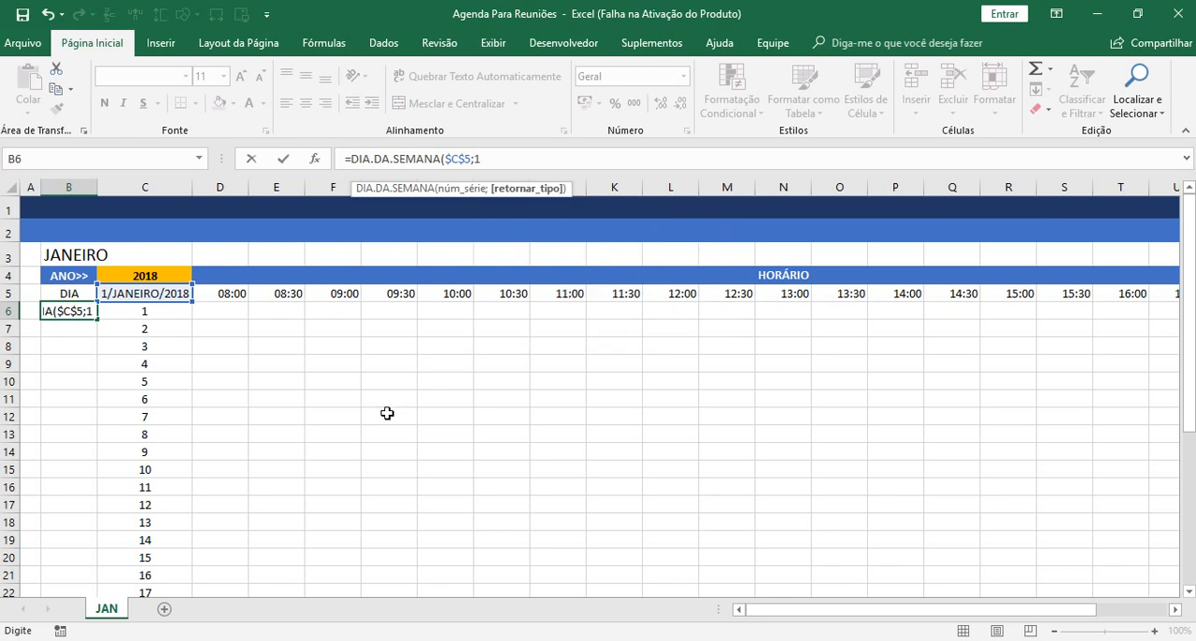
text())
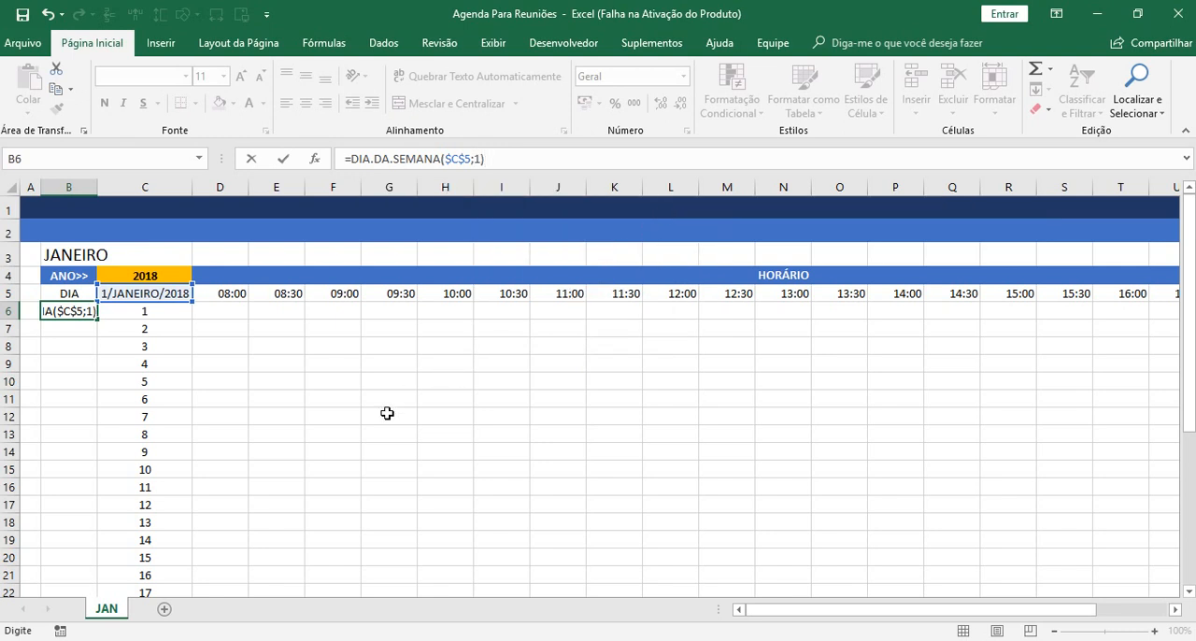
key(Return)
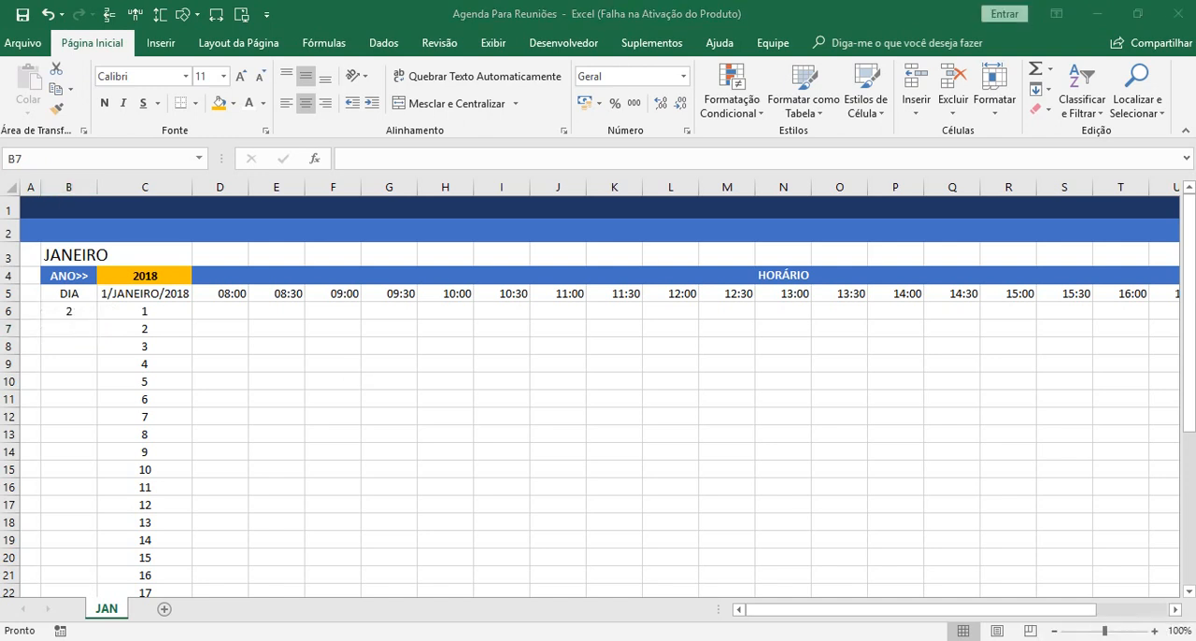
Check in the Windows system calendar which weekday January 1, 2018 falls on.
click(1128, 640)
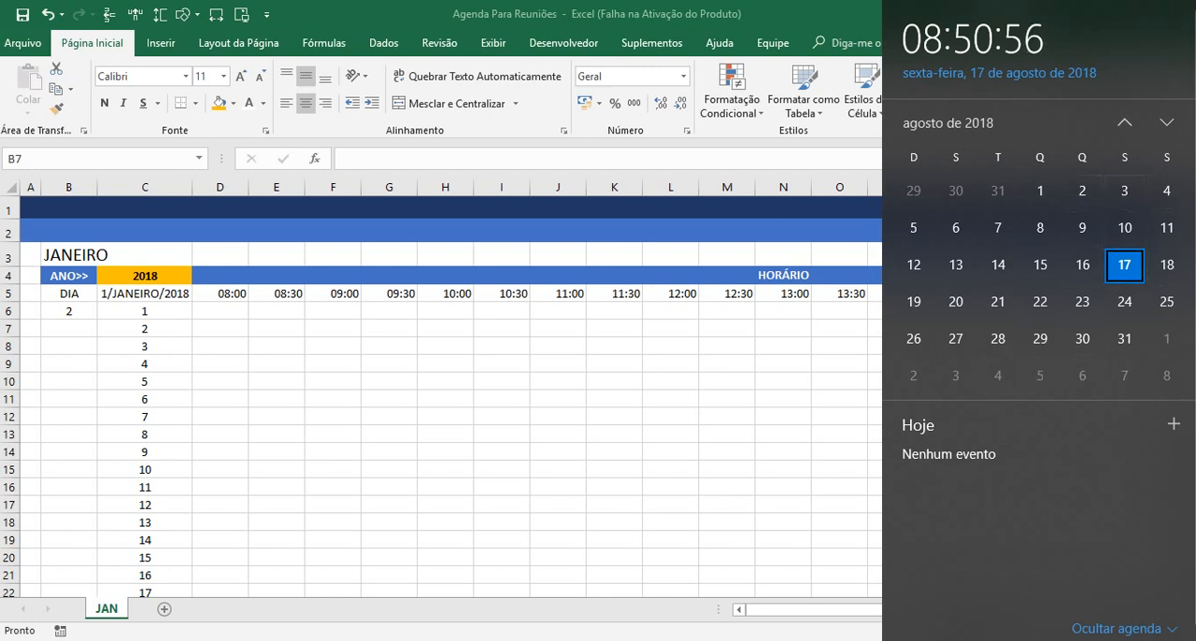
click(1125, 122)
click(1125, 122)
click(1125, 122)
click(1125, 122)
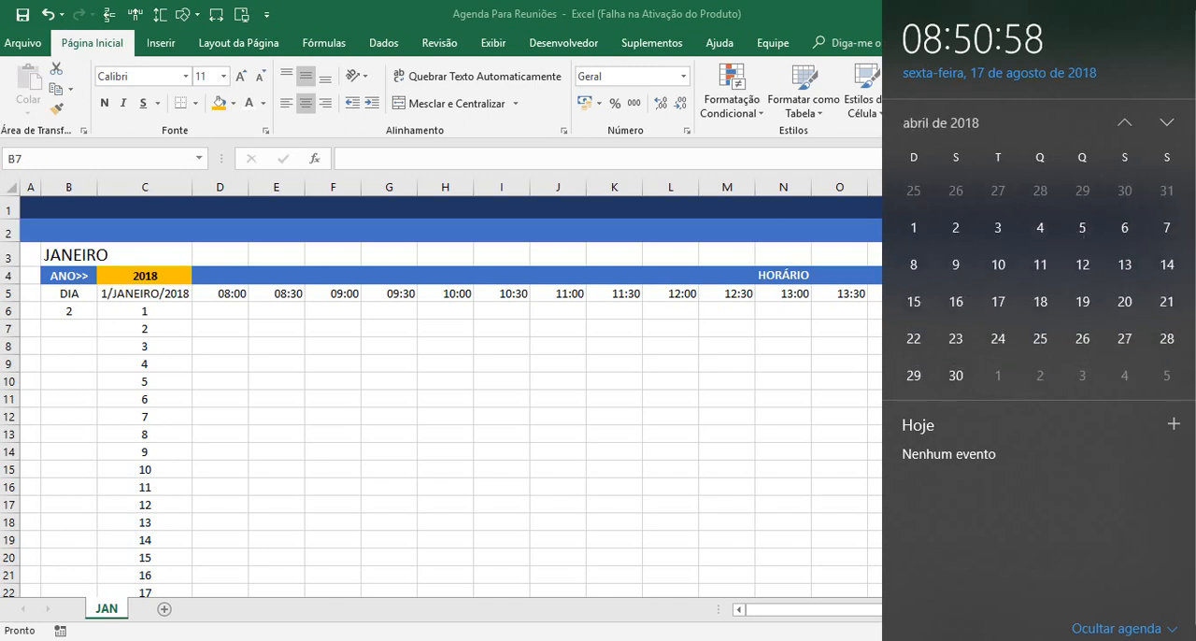
click(1125, 122)
click(1124, 122)
click(1125, 122)
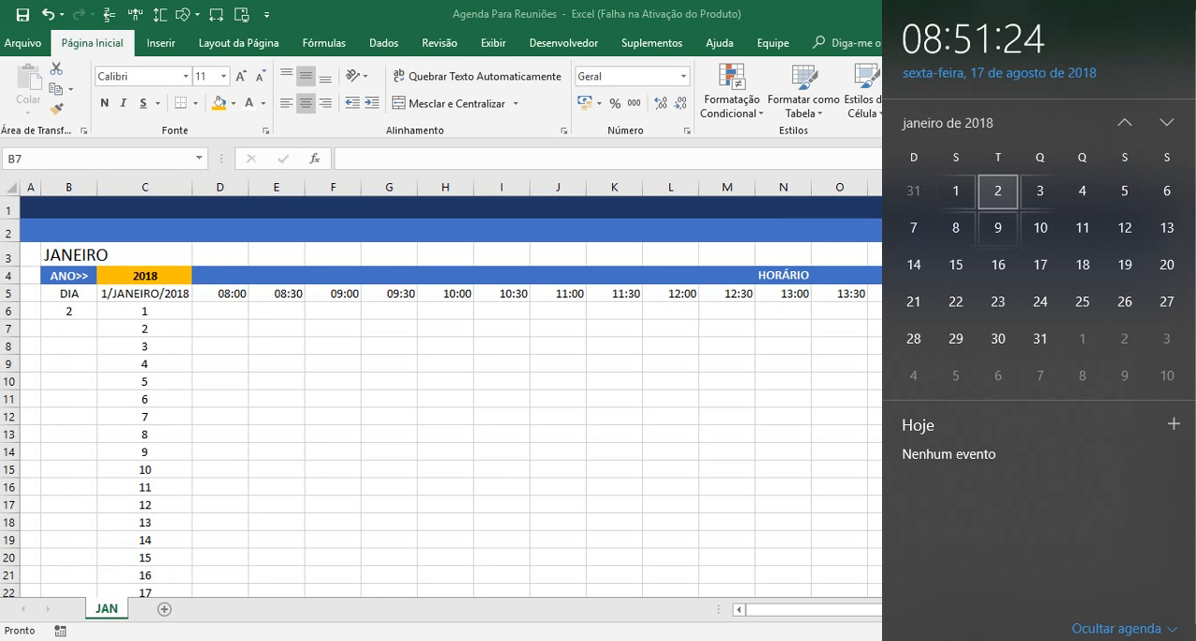
click(364, 384)
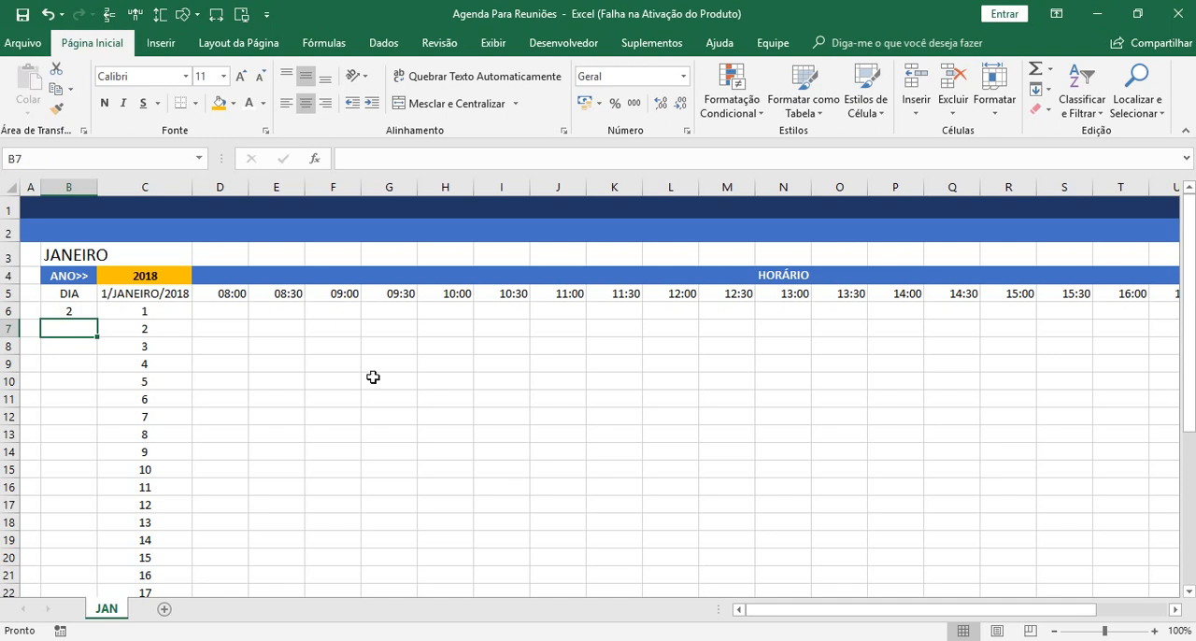
Wrap the weekday formula in B6 in TEXTO so it reads =TEXTO(DIA.DA.SEMANA($C$5;1);"DDD").
click(62, 309)
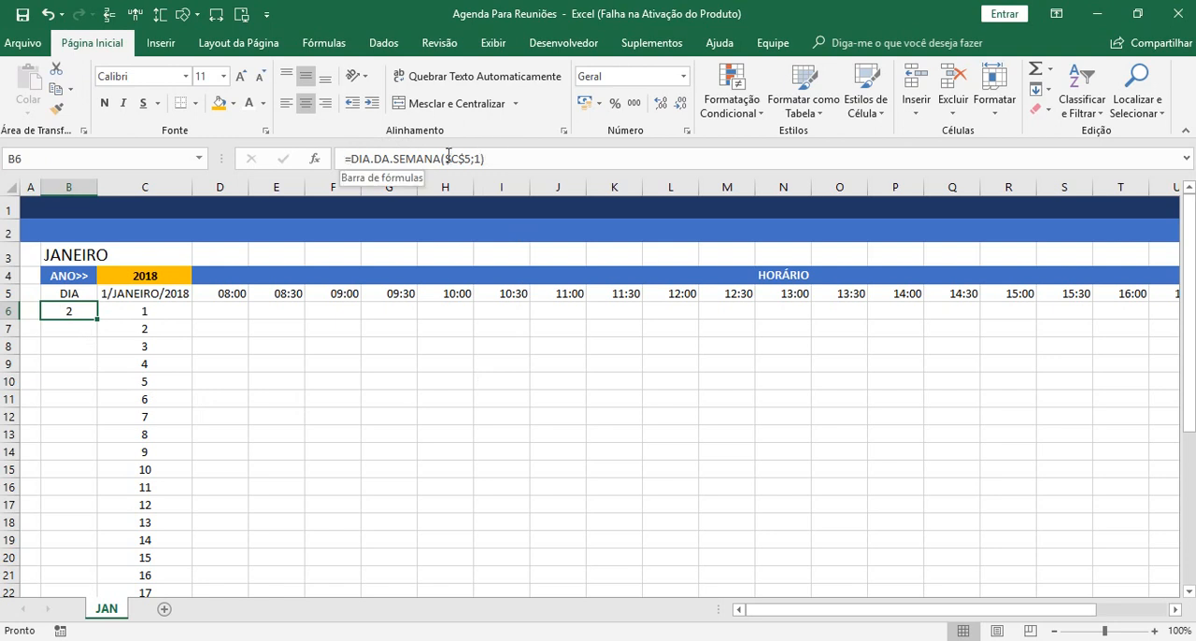
click(351, 158)
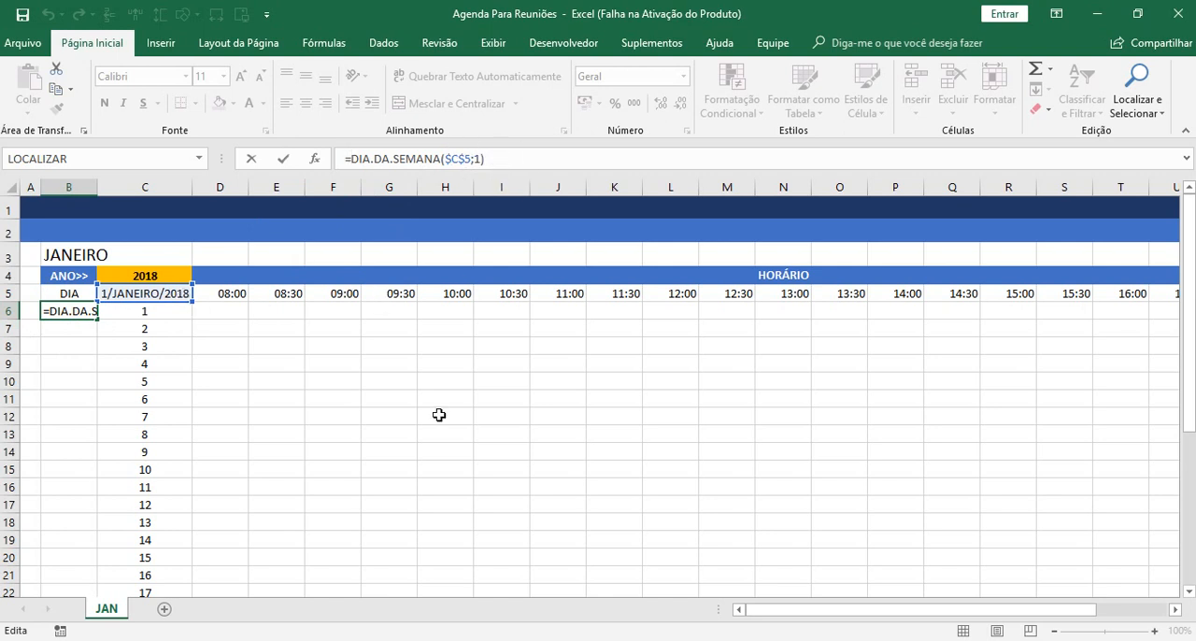
text(TEXTO()
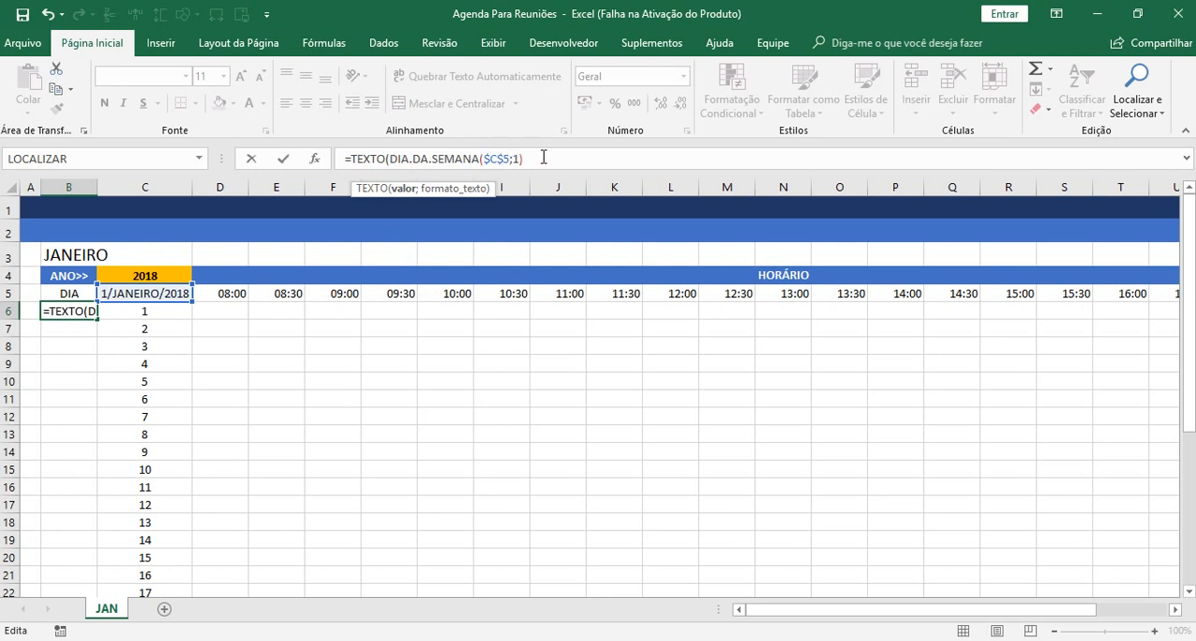
text(;)
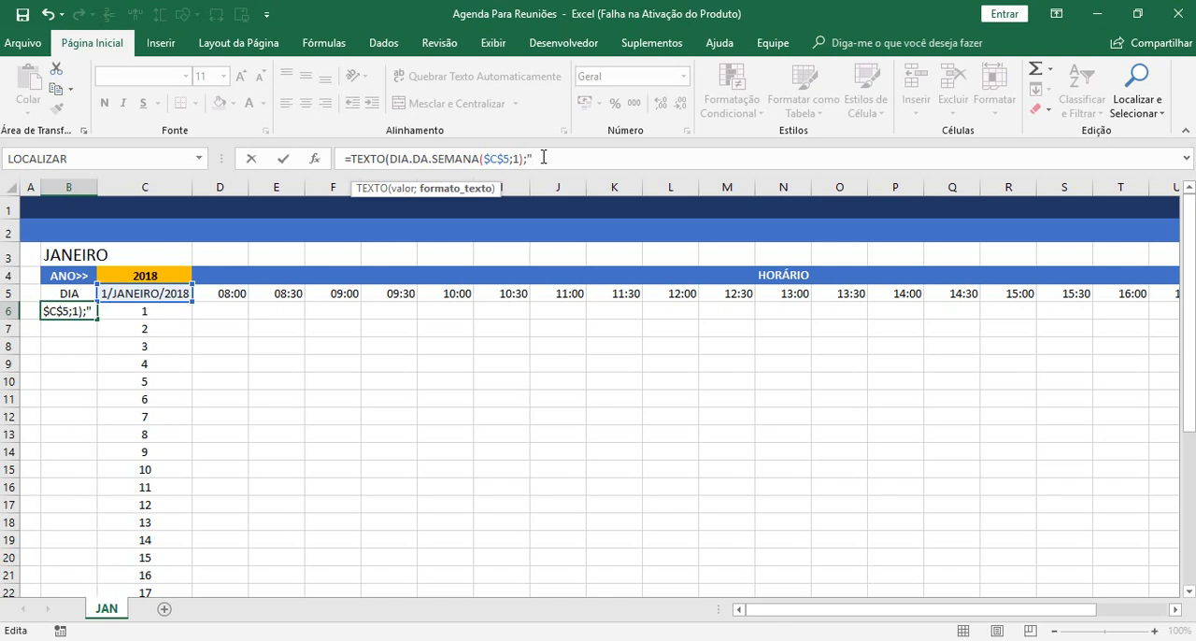
text("DDD)
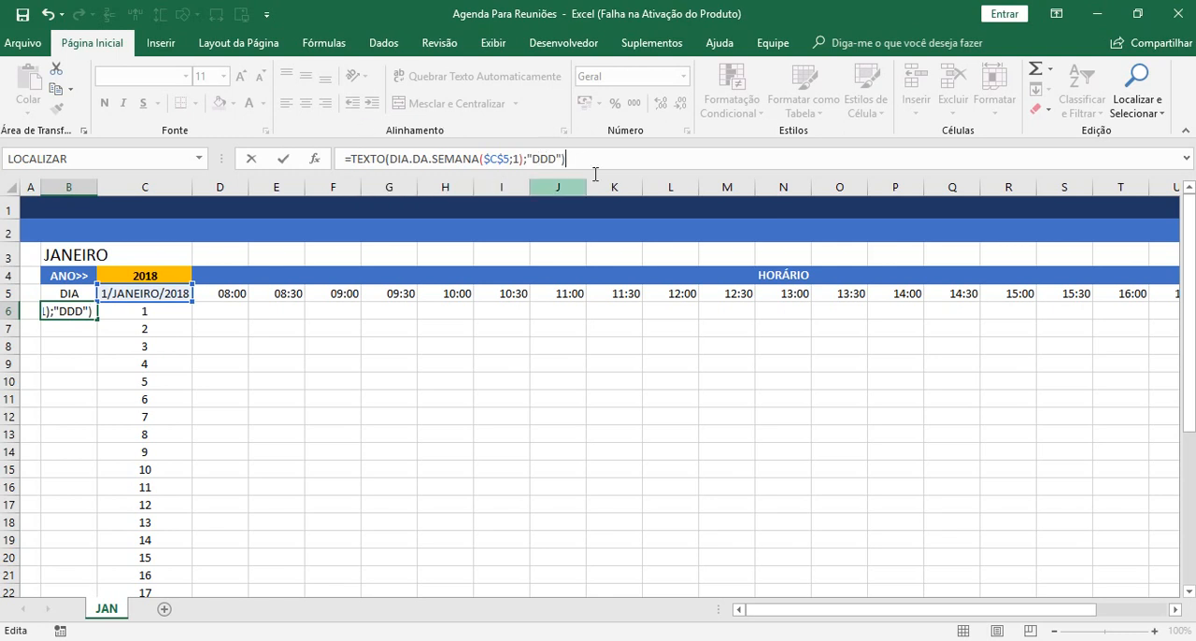
key(Return)
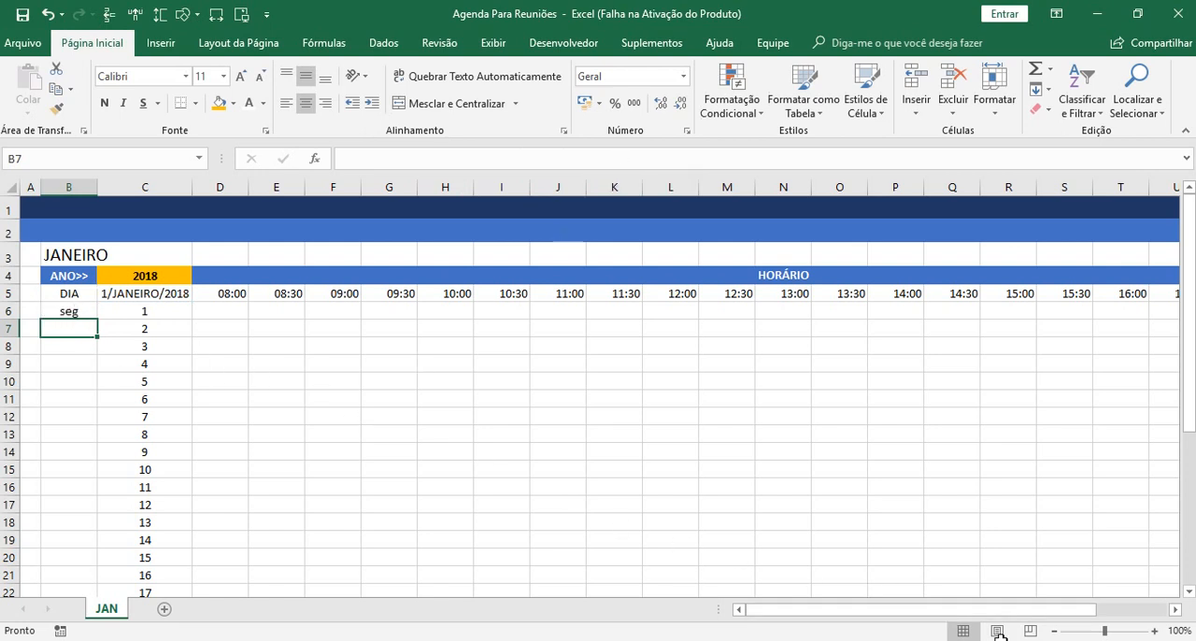
Compare the weekday abbreviation in B6 with January 2018 in the Windows system calendar.
click(1129, 640)
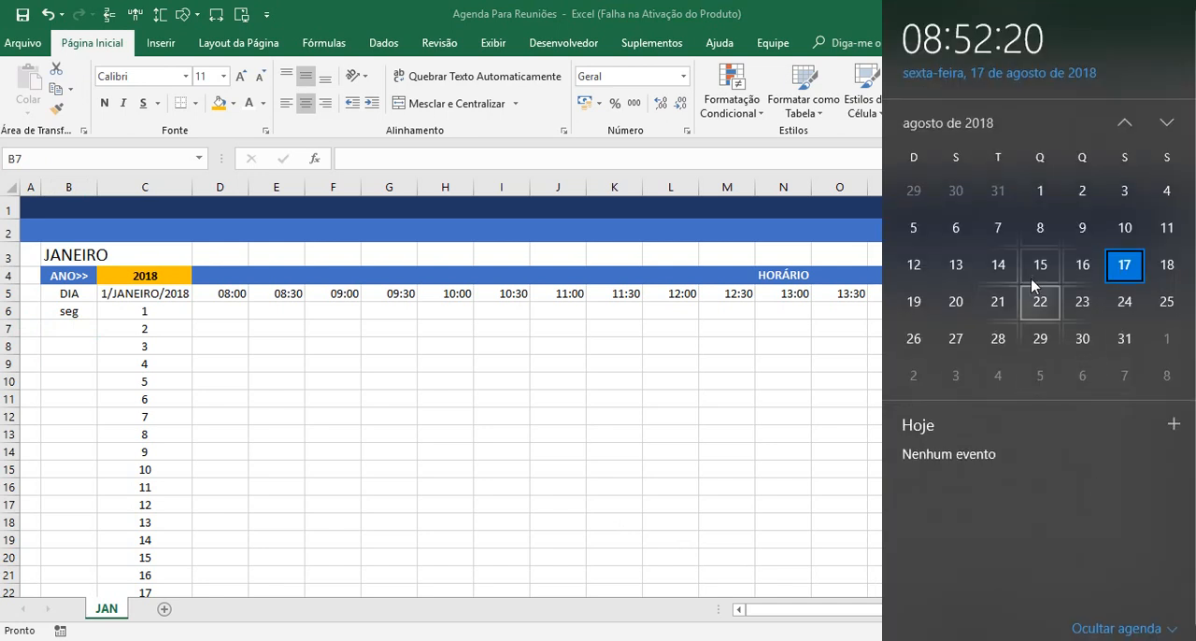
scroll(1124, 189, up, 5)
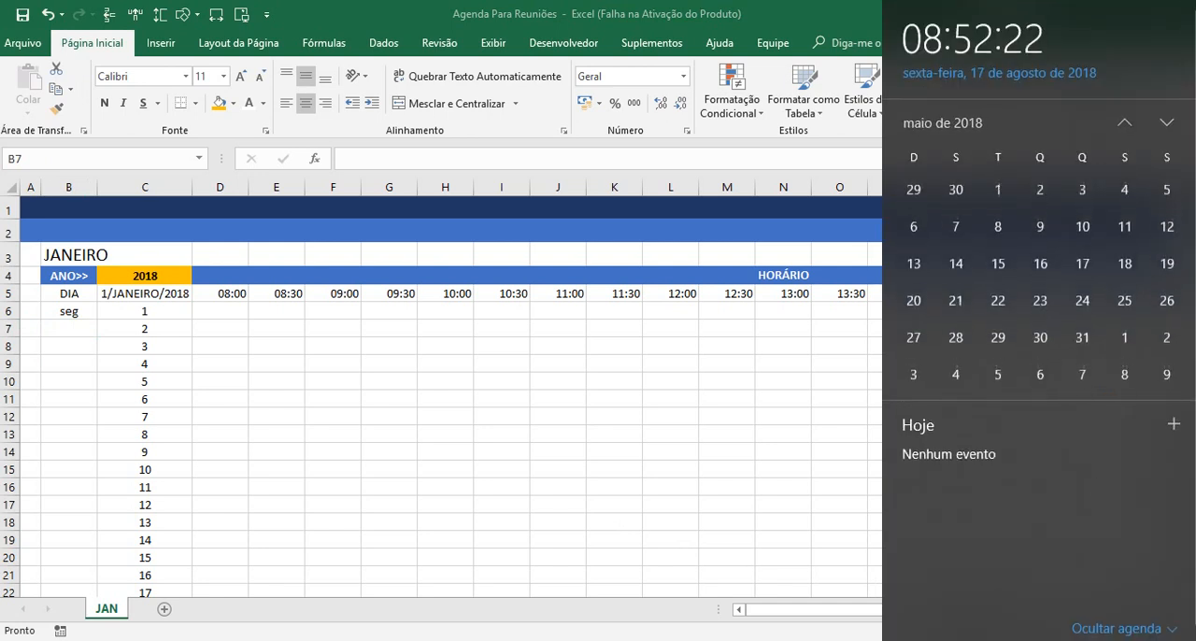
scroll(1123, 190, up, 3)
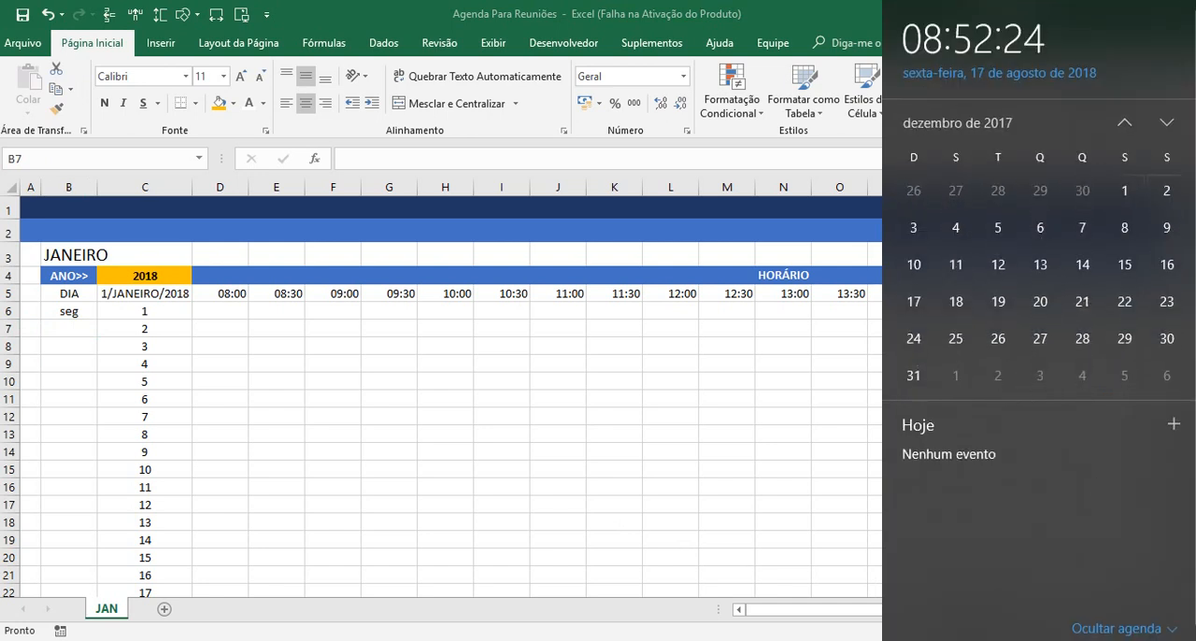
scroll(1124, 189, down, 1)
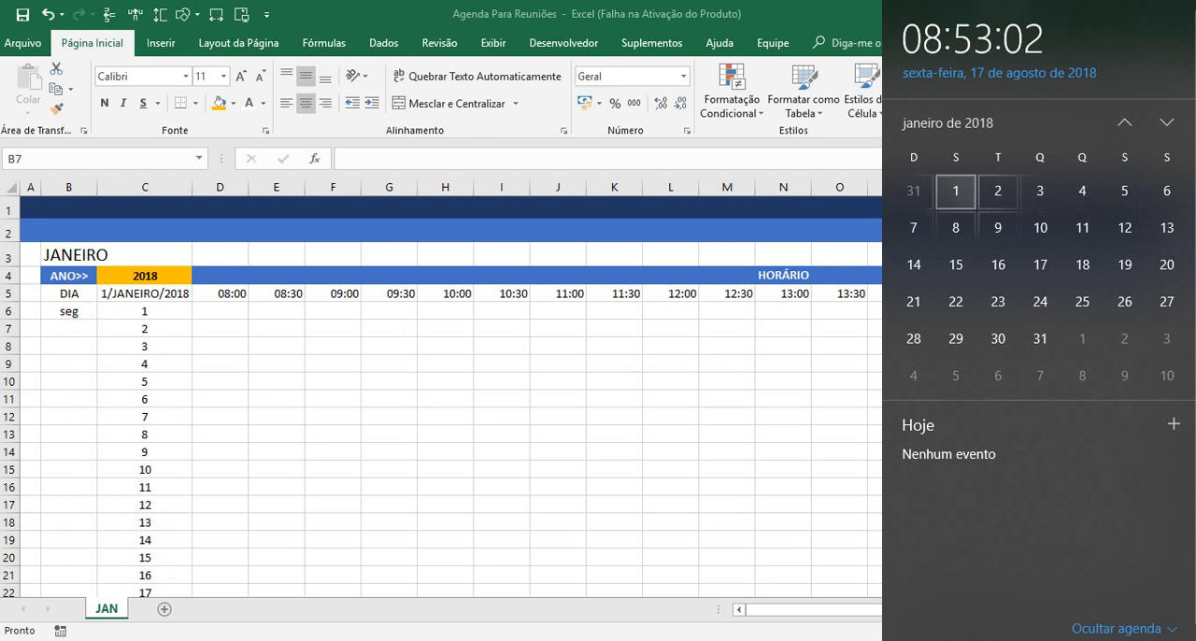
click(470, 440)
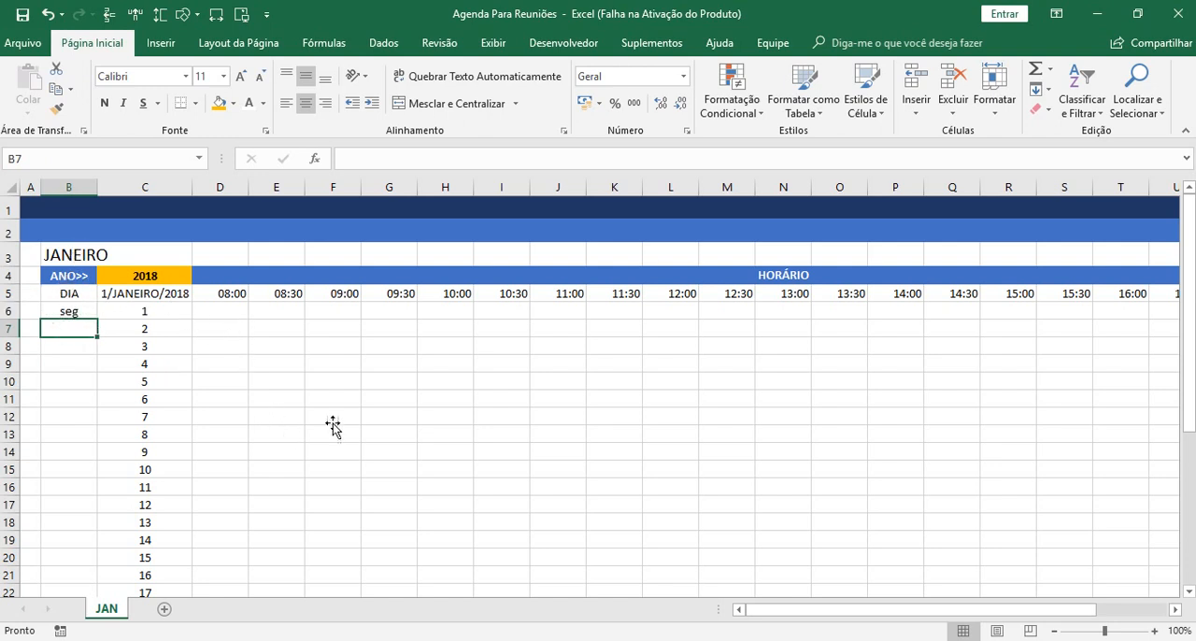
click(74, 311)
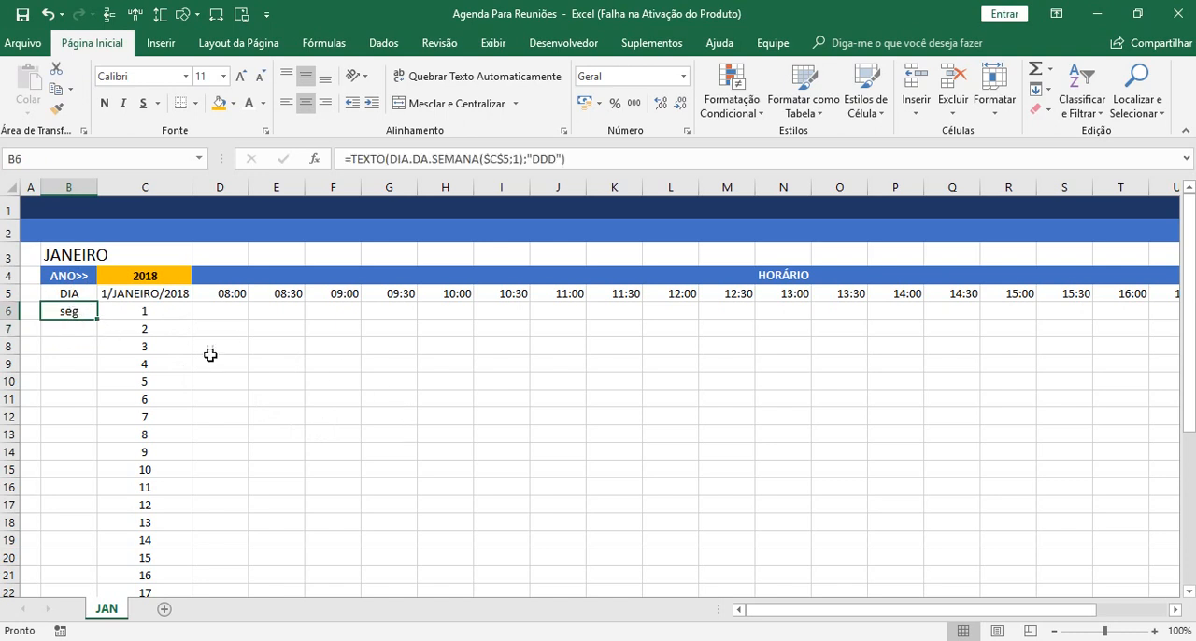
click(353, 158)
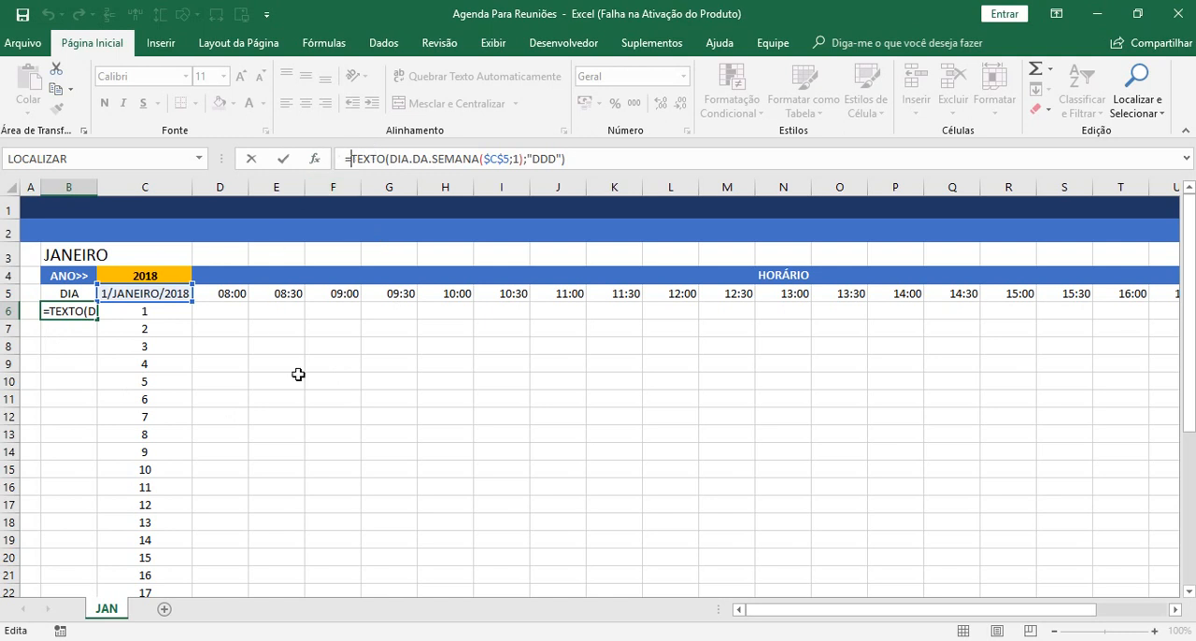
key(Return)
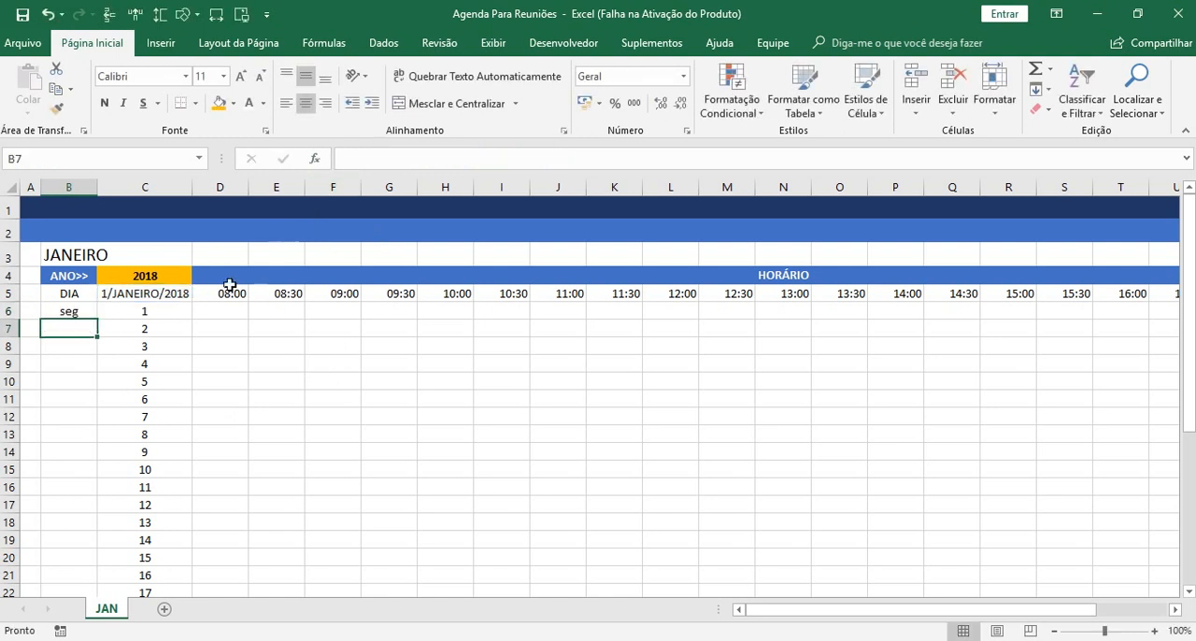
Read the descriptions of the MAIÚSCULA and PRI.MAIÚSCULA functions using a trial formula in D3, leaving the cell empty.
click(221, 250)
text(=MAI)
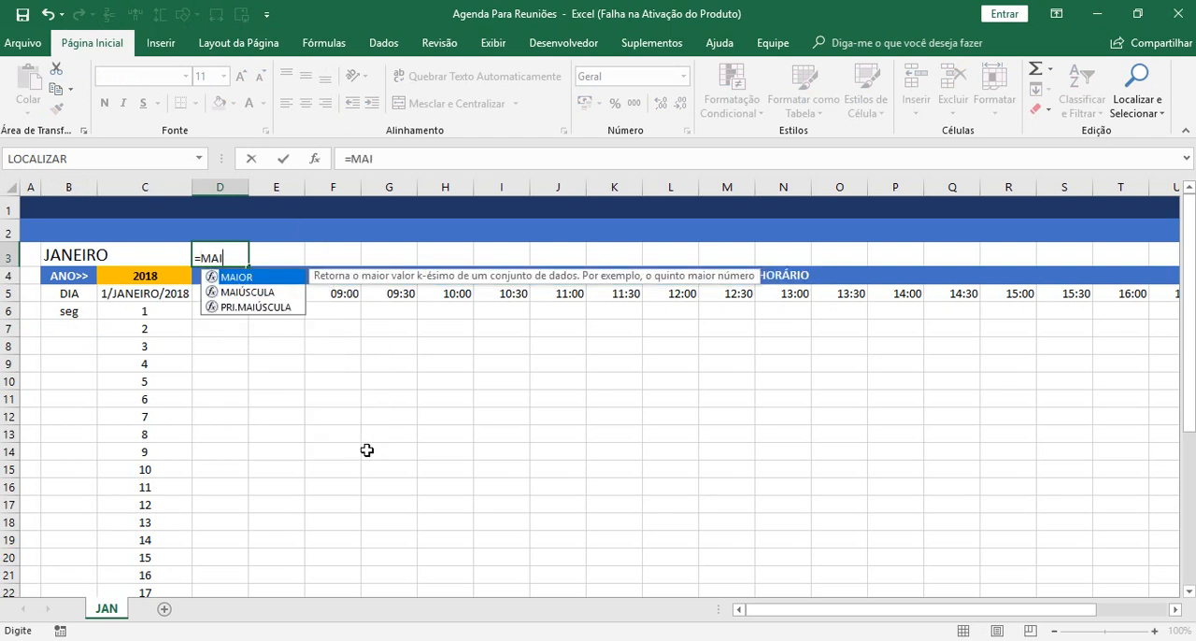
key(Down)
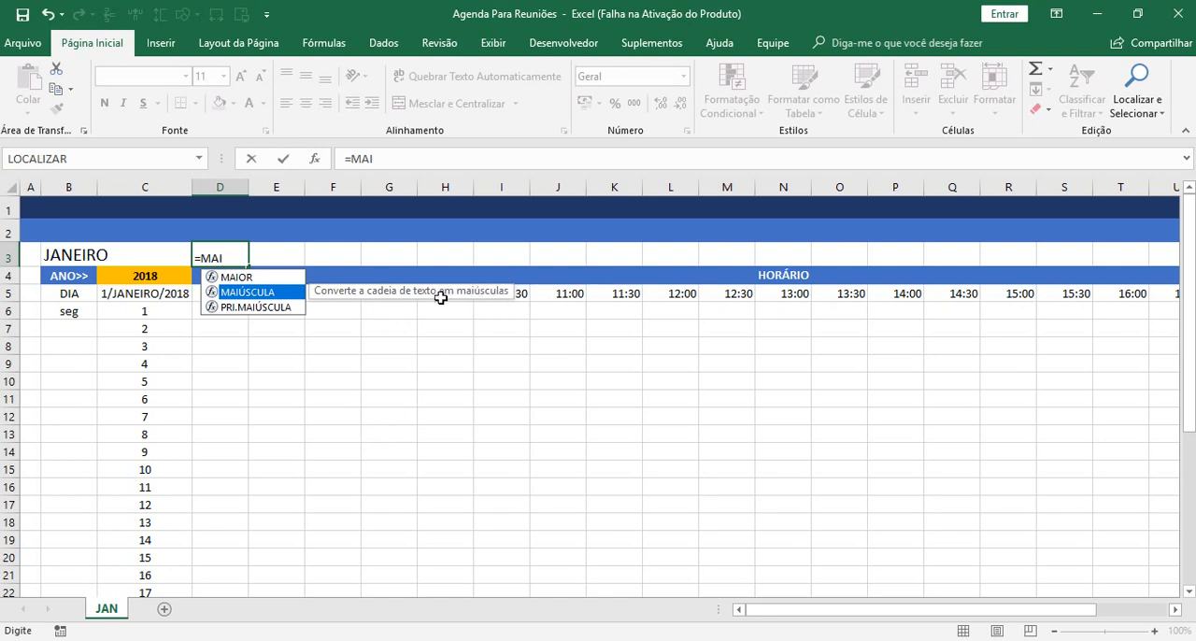
click(264, 309)
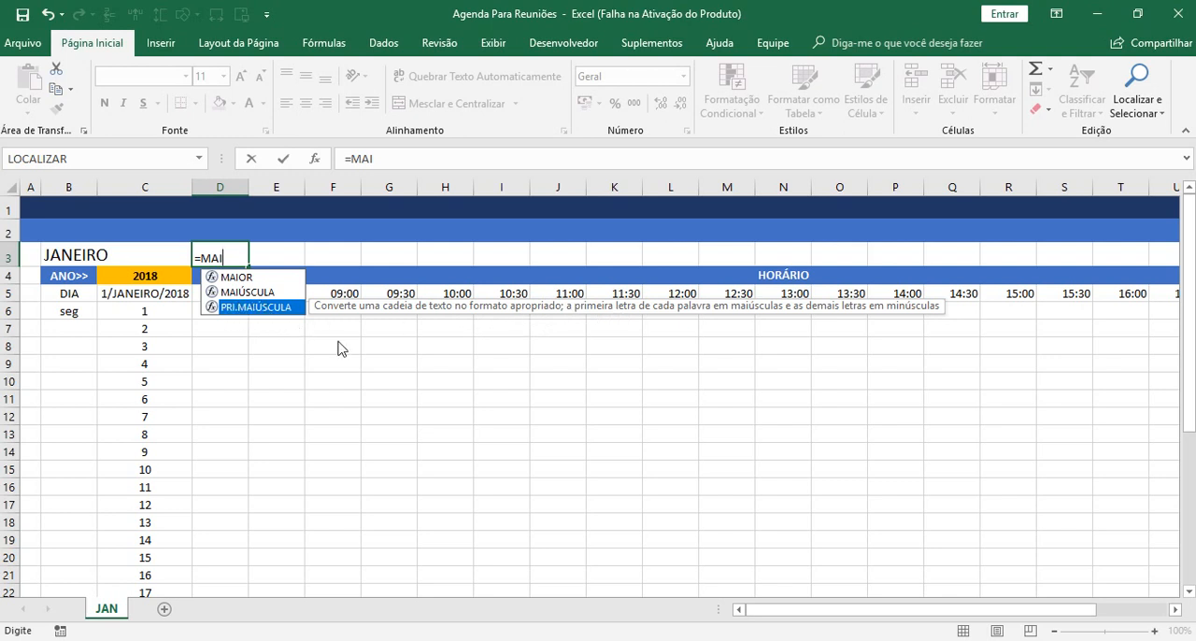
click(236, 292)
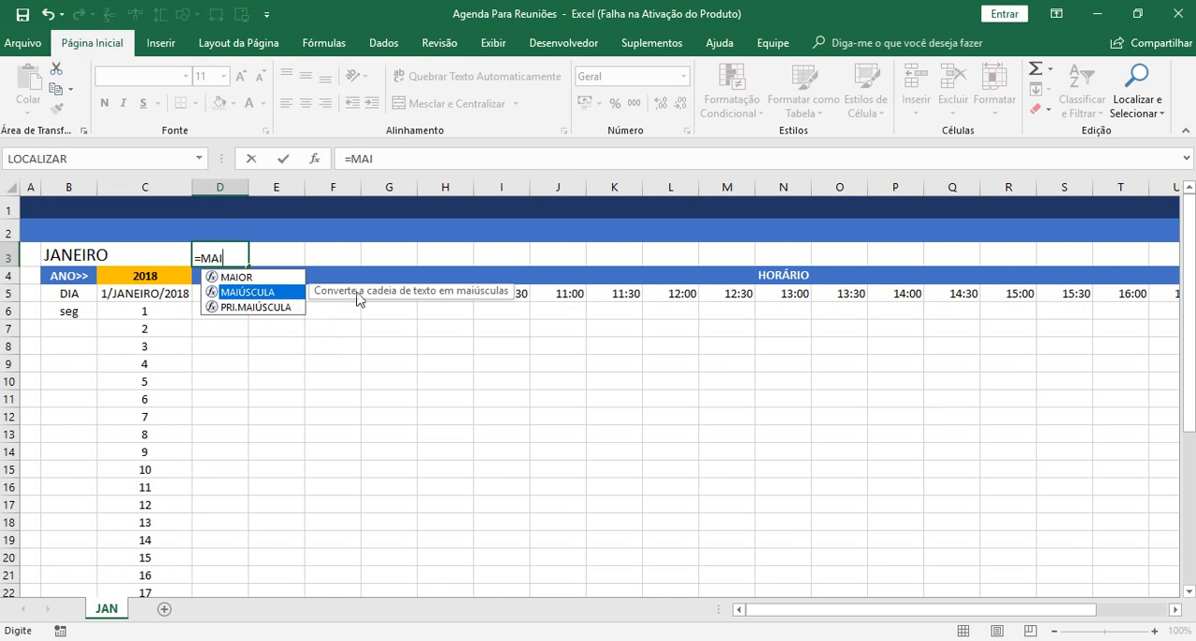
key(BackSpace)
key(BackSpace)
key(BackSpace)
key(BackSpace)
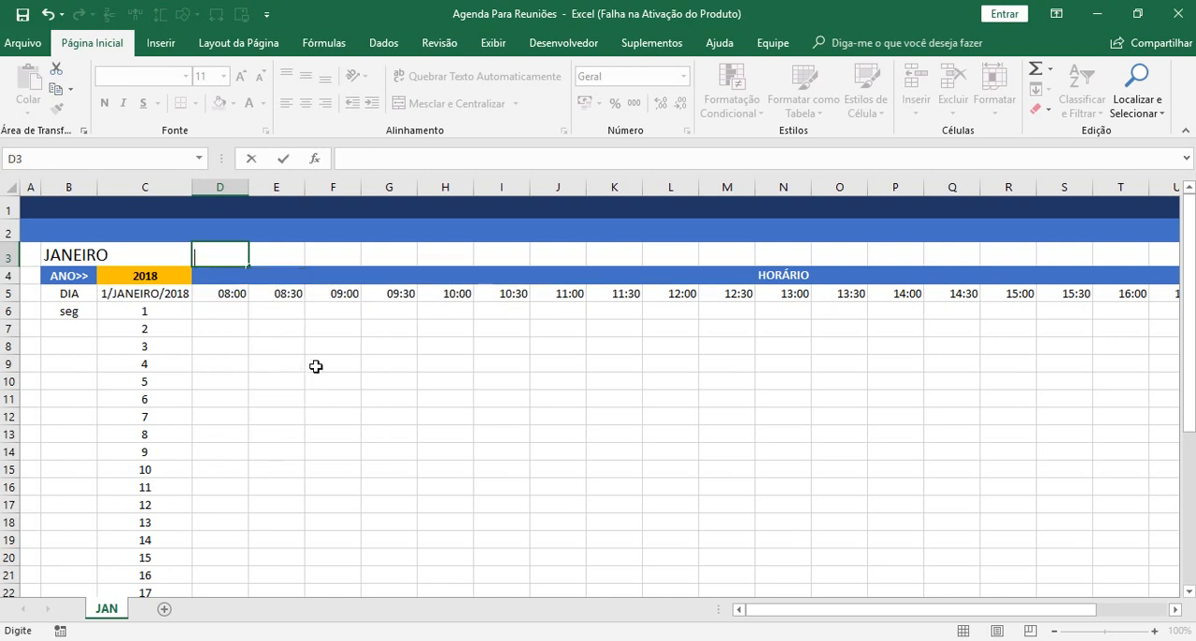
key(Return)
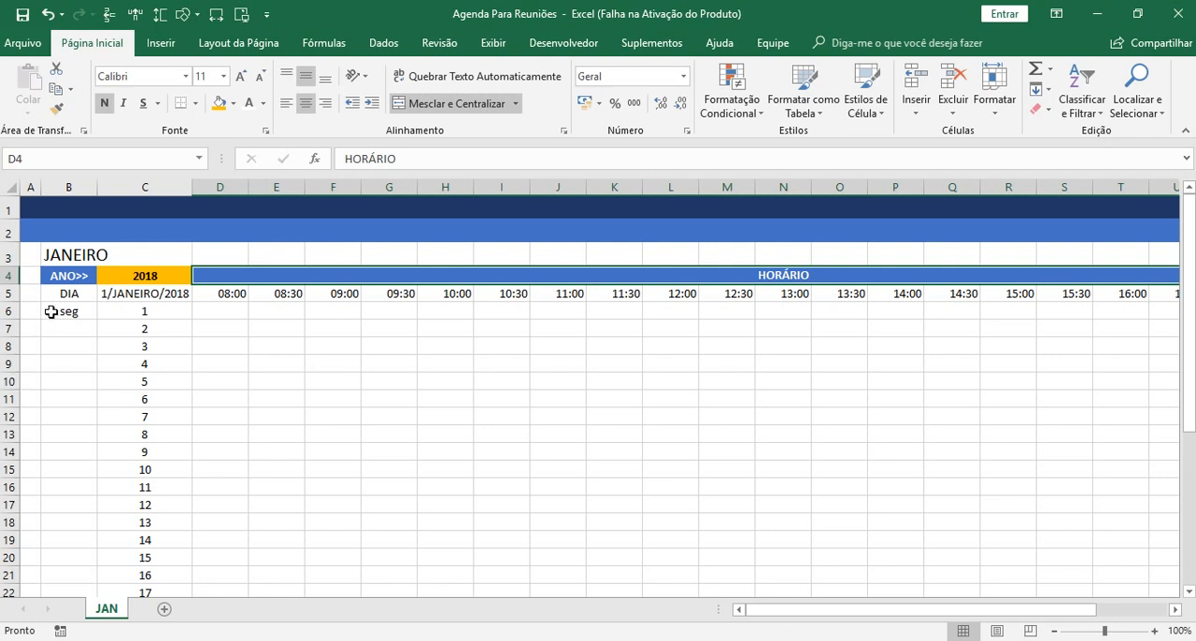
Wrap the weekday formula in B6 in MAIÚSCULA so it reads =MAIÚSCULA(TEXTO(DIA.DA.SEMANA($C$5;1);"DDD")).
click(52, 313)
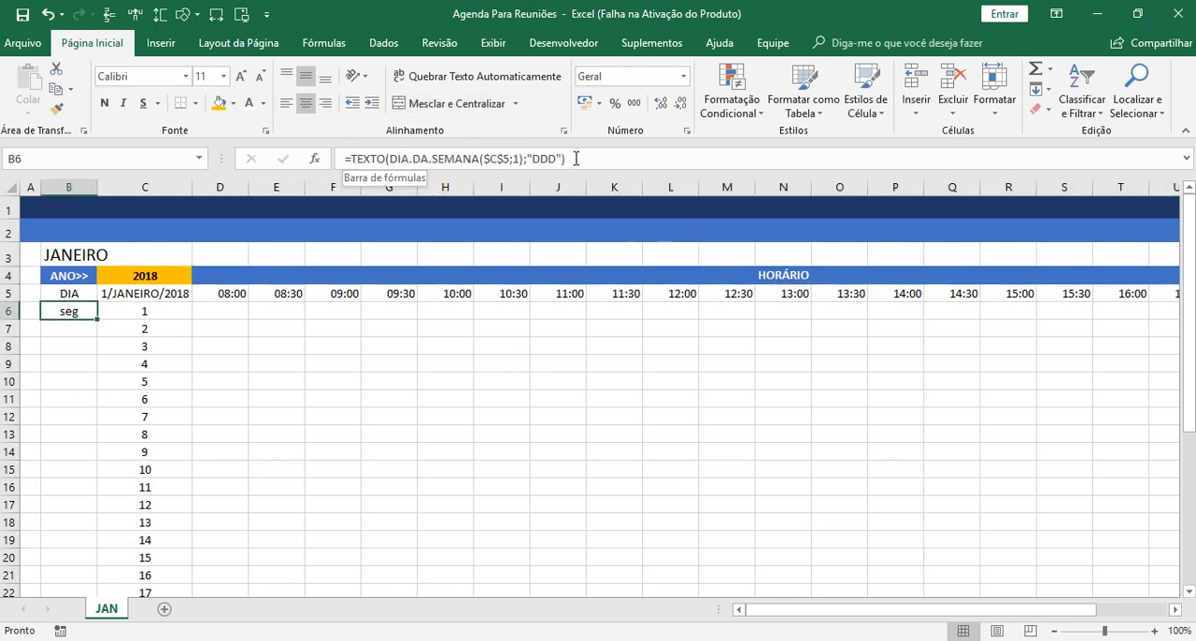
click(355, 158)
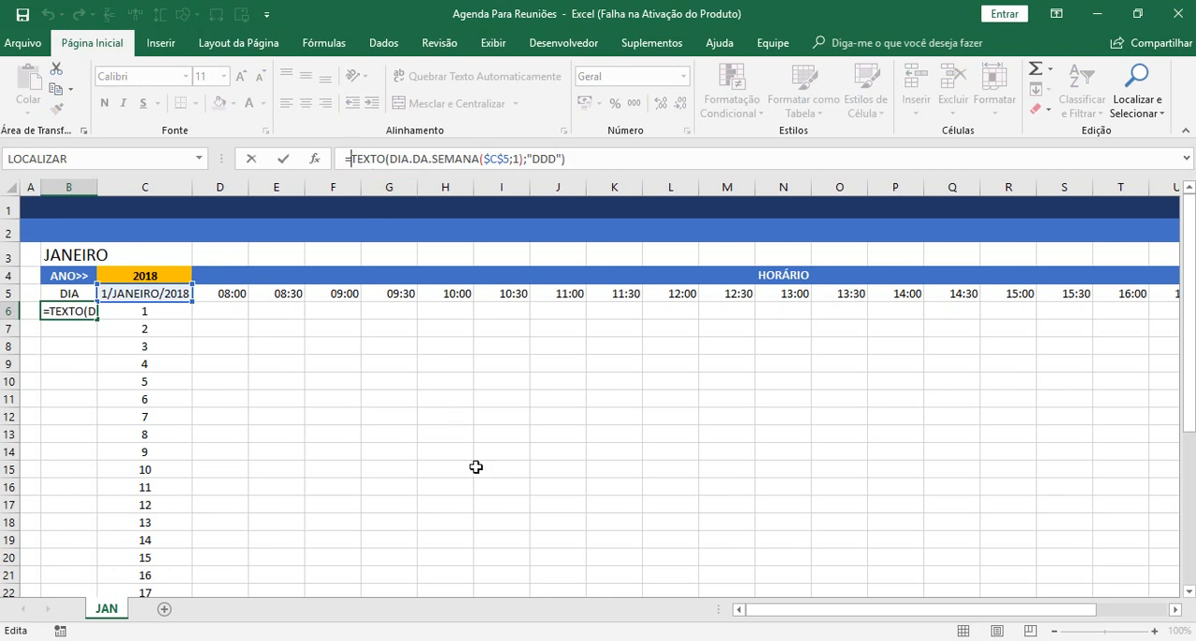
text(MAIU)
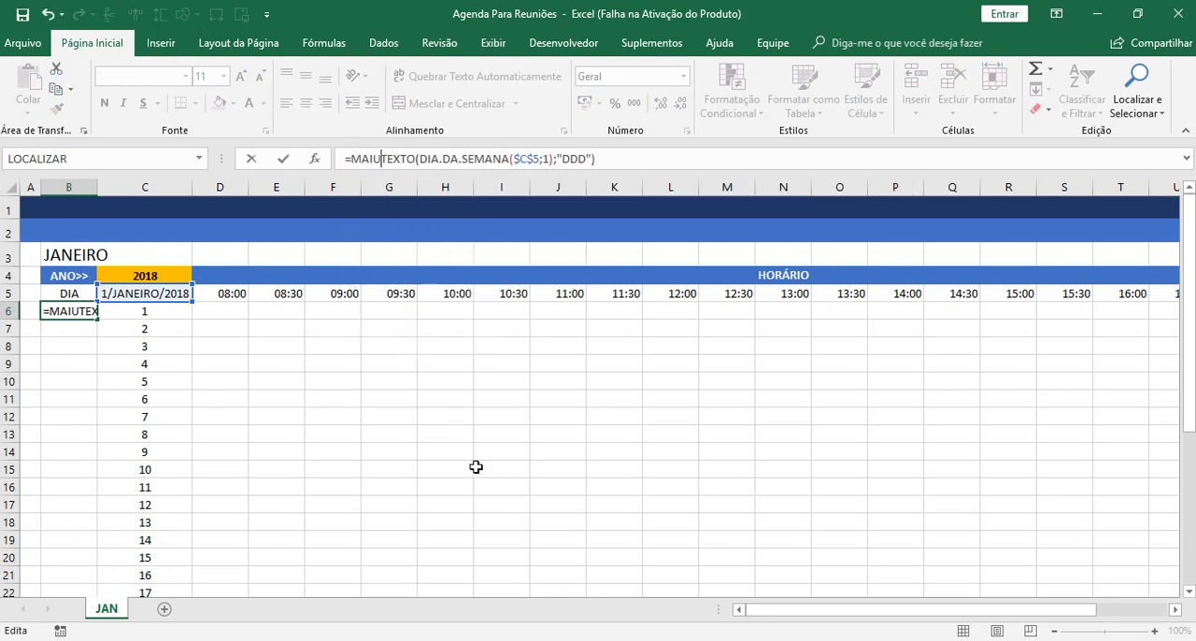
key(BackSpace)
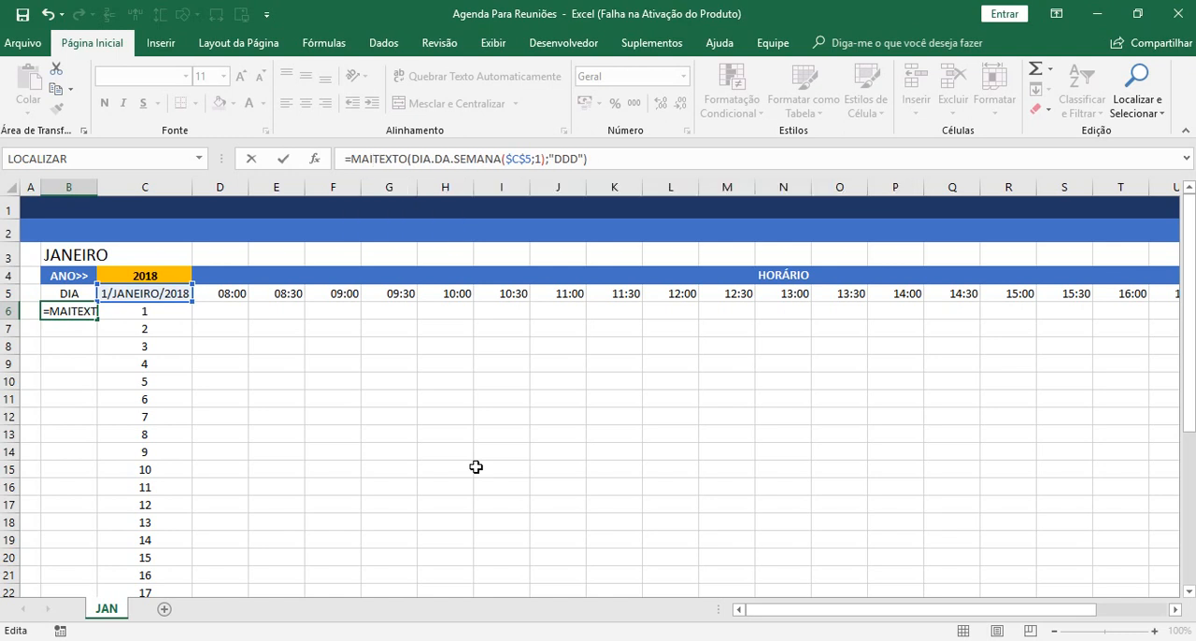
text(Ú)
key(Tab)
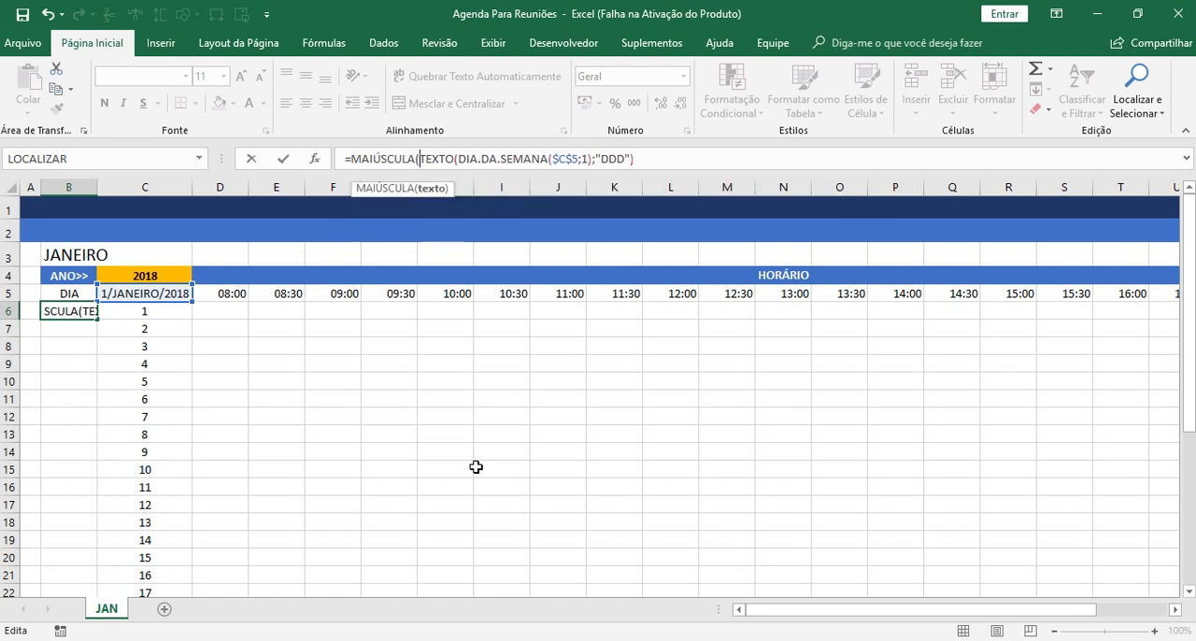
click(430, 187)
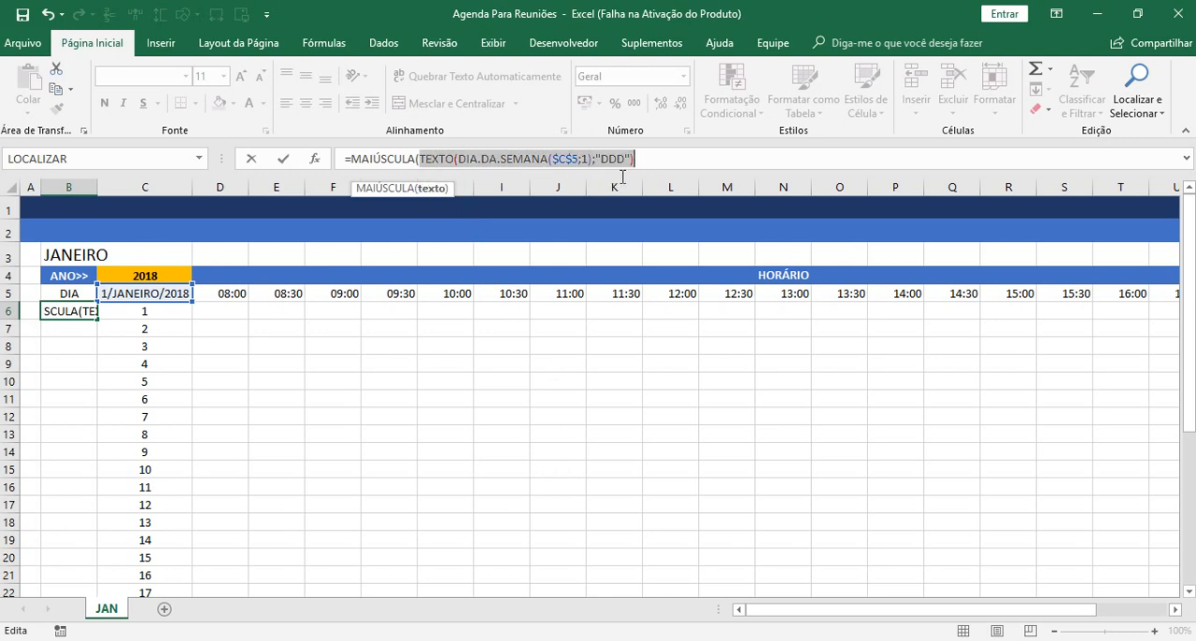
click(653, 160)
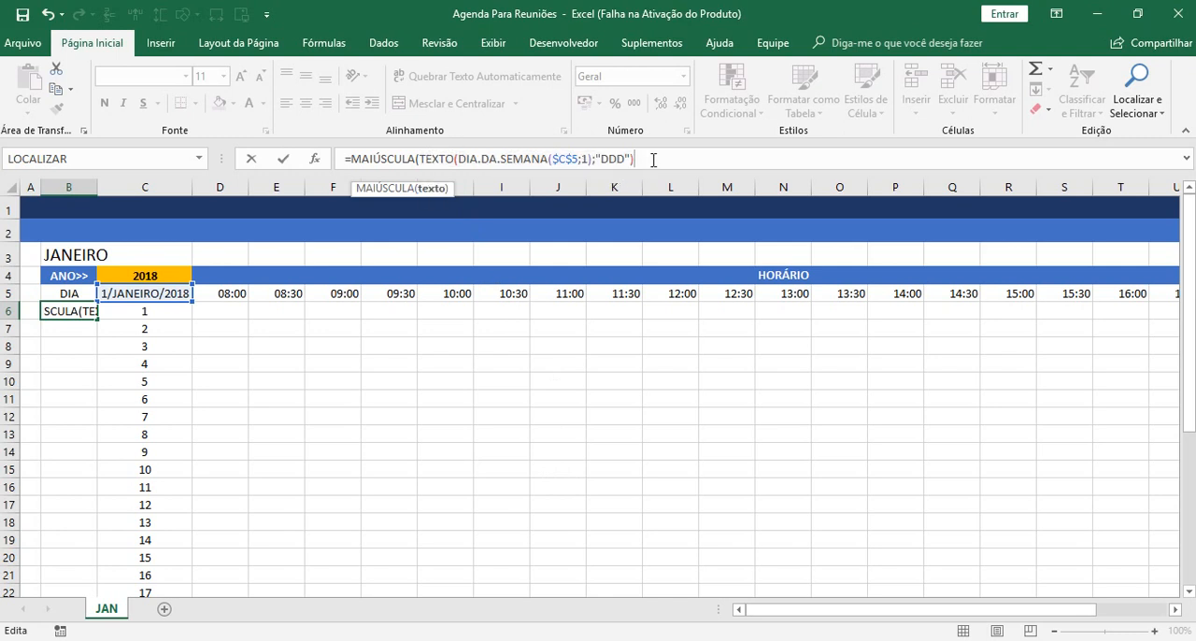
text())
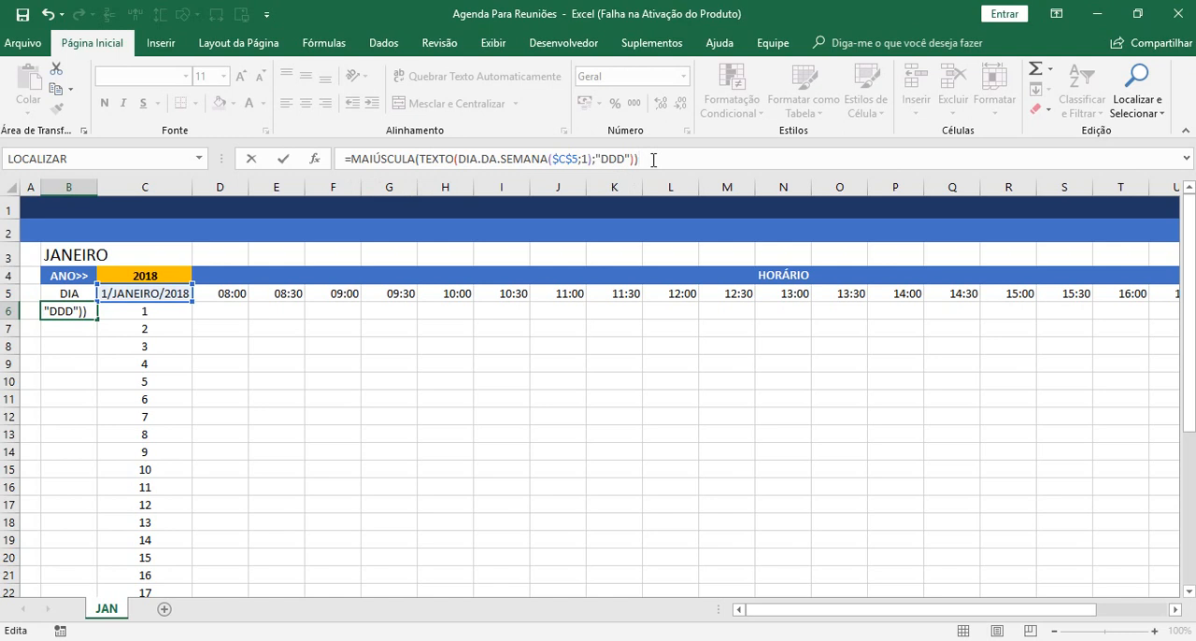
key(Return)
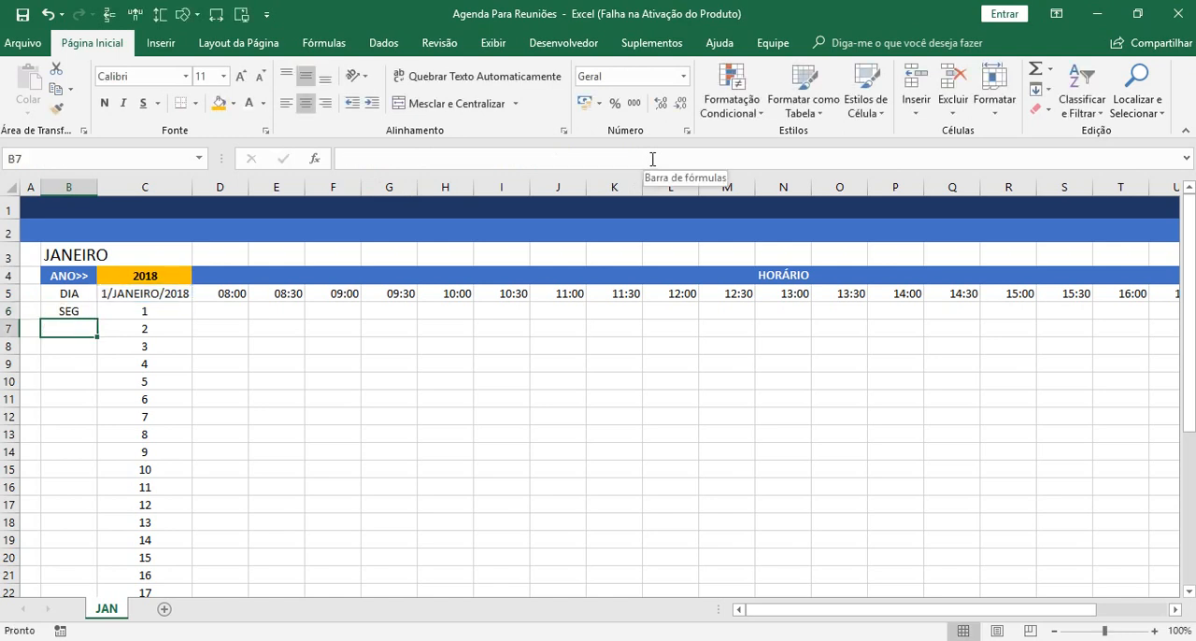
Fill the weekday formula from B6 down into B7 and check which date cell the copy references.
click(75, 311)
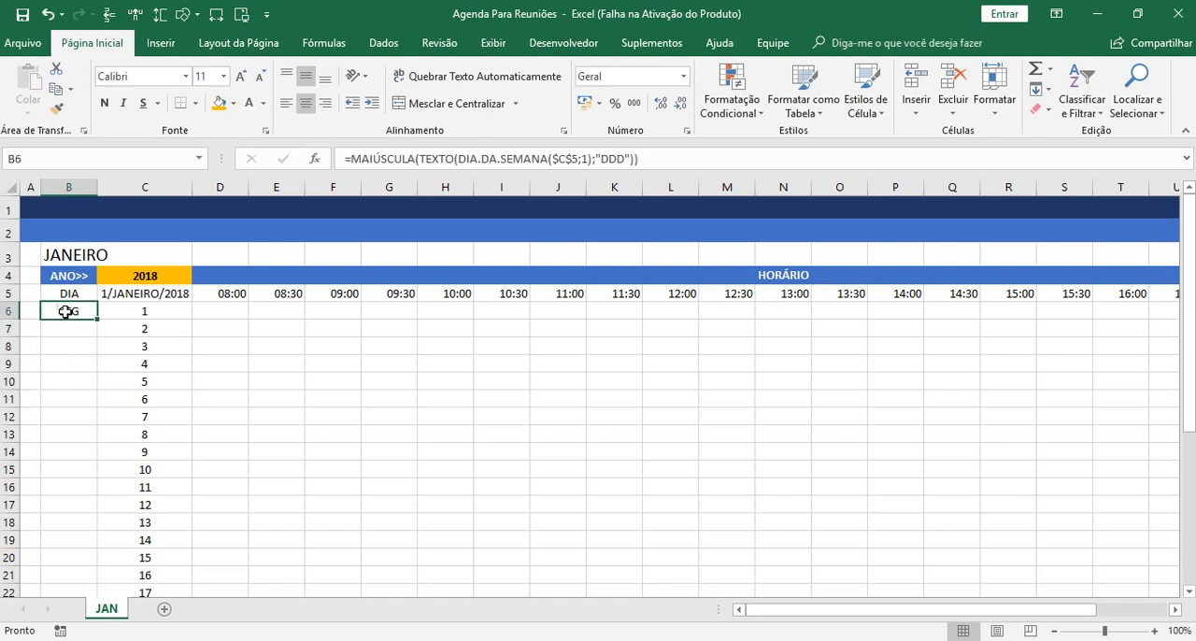
drag(98, 320, 97, 341)
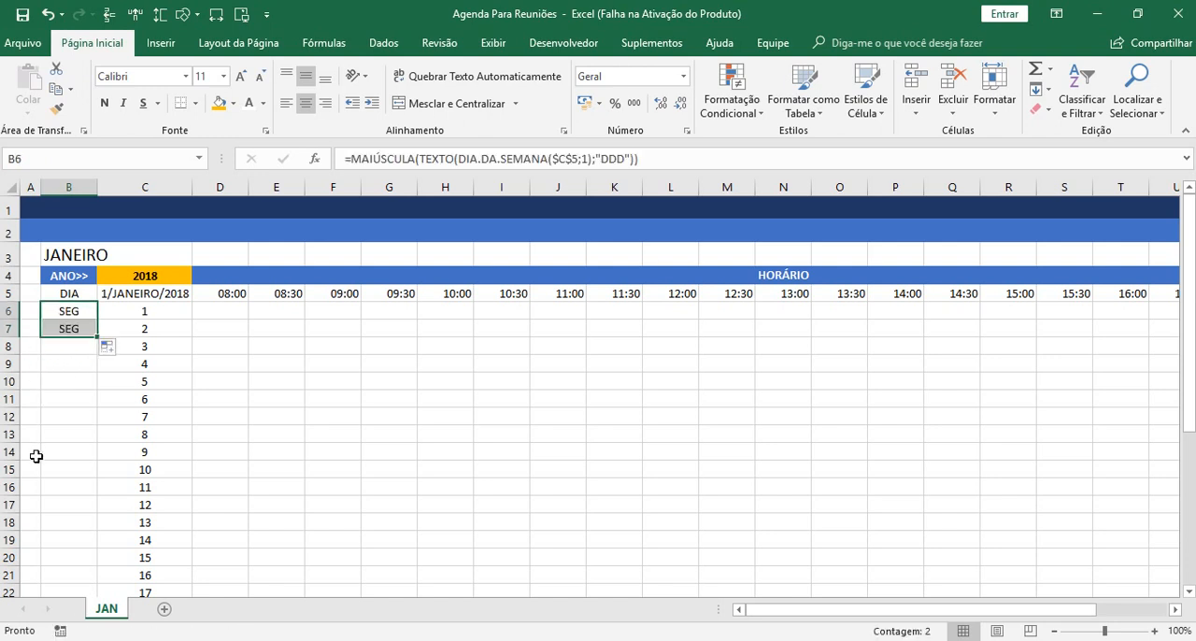
click(56, 328)
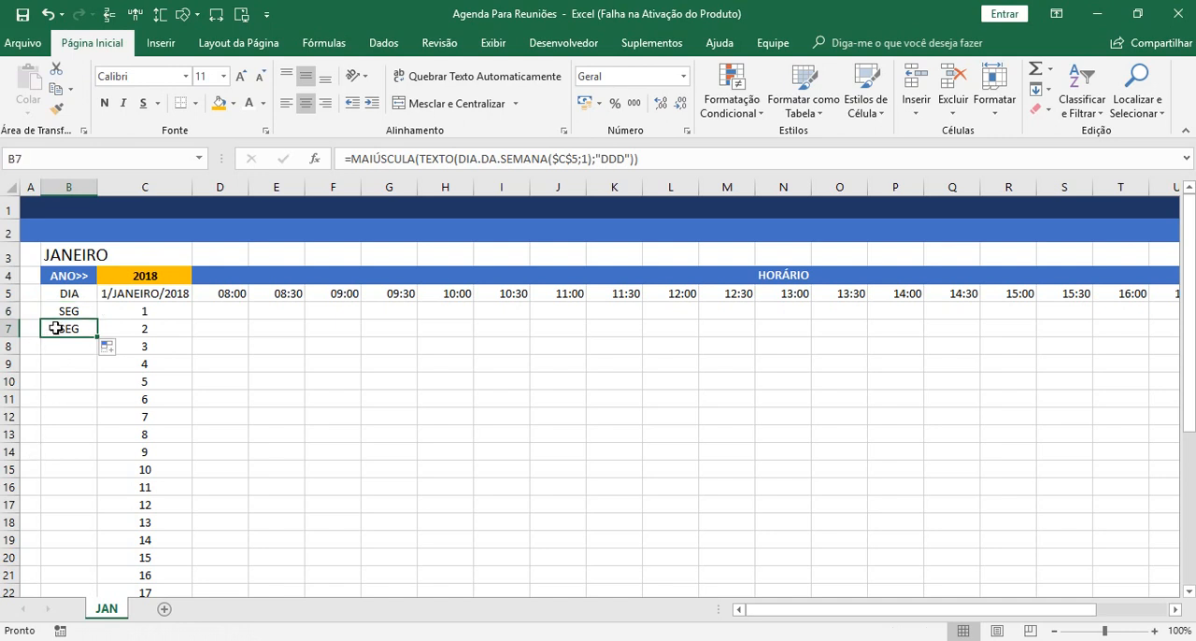
click(653, 160)
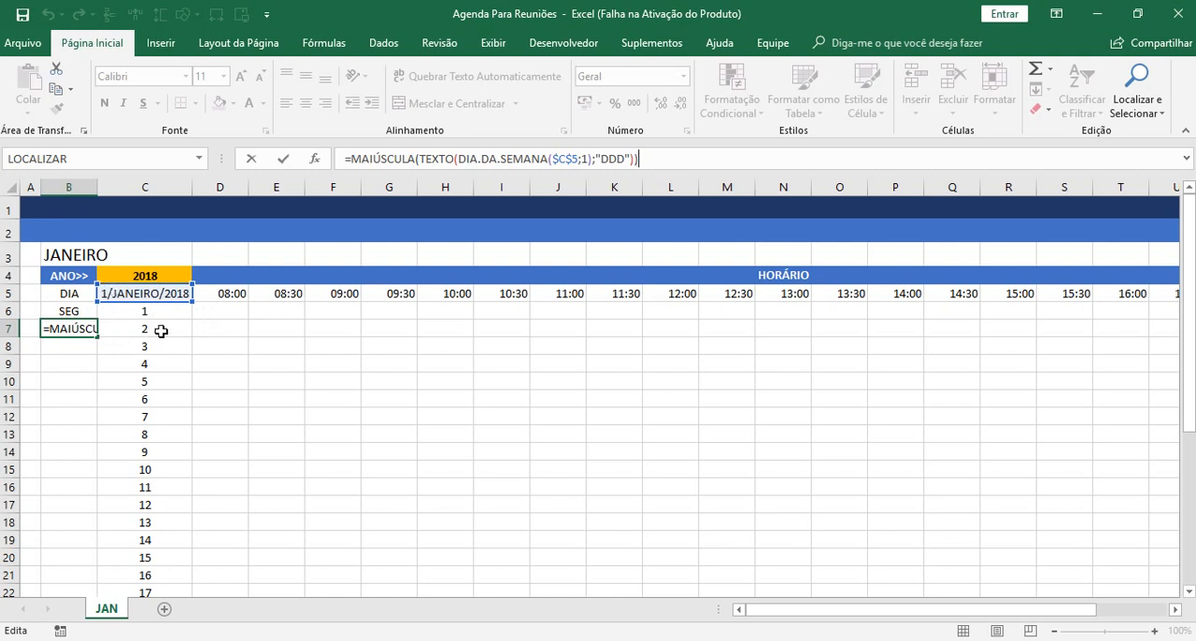
key(ctrl+Return)
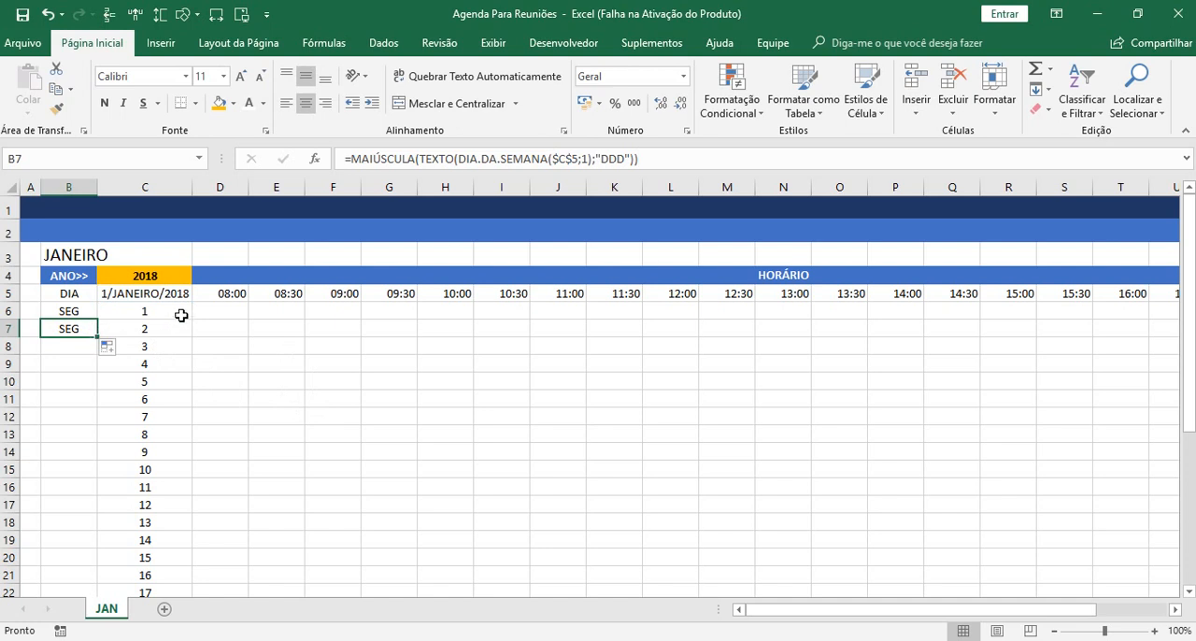
Examine how the date in C5 and the day numbers in C6 and C7 relate to the weekday formulas in B6 and B7.
click(129, 297)
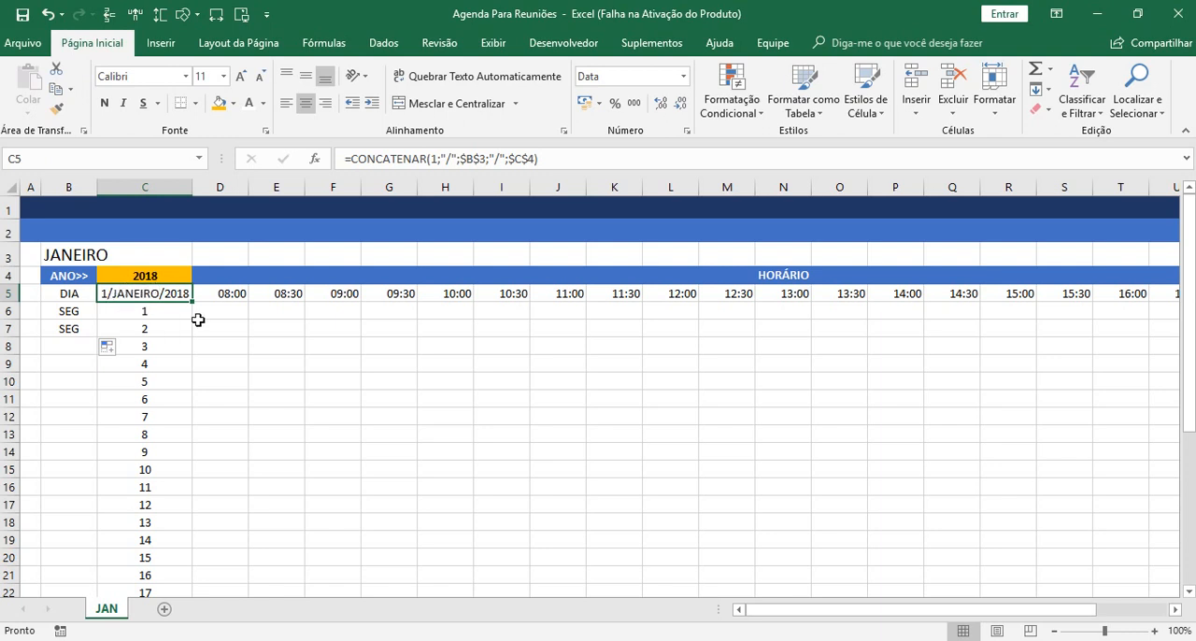
click(166, 310)
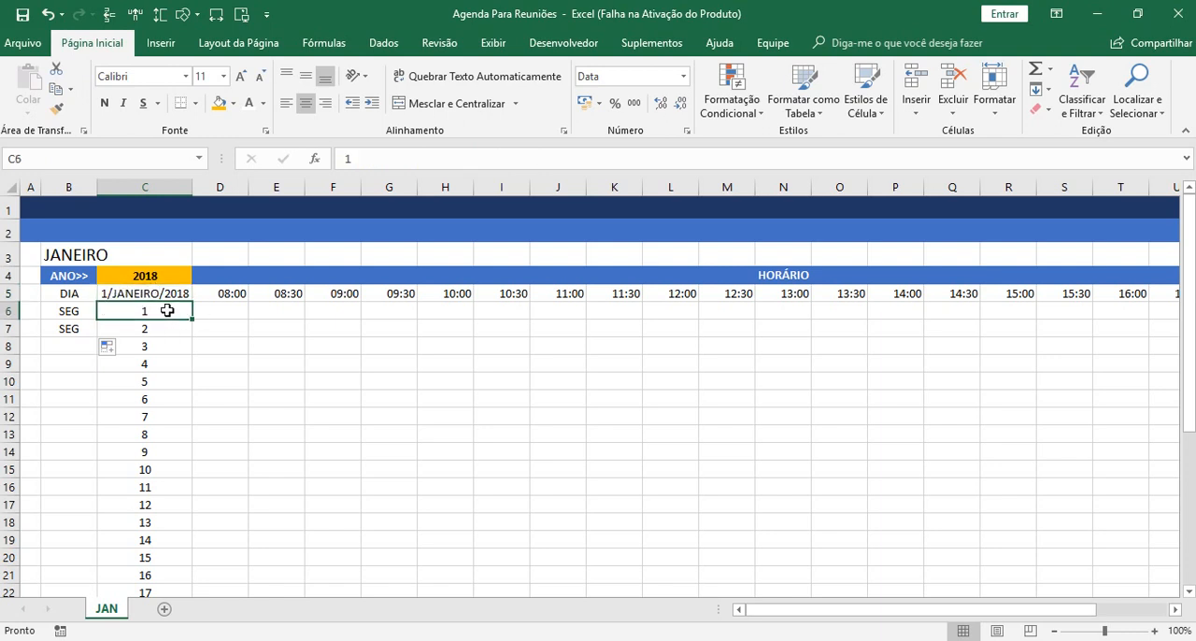
click(140, 295)
click(178, 315)
click(134, 294)
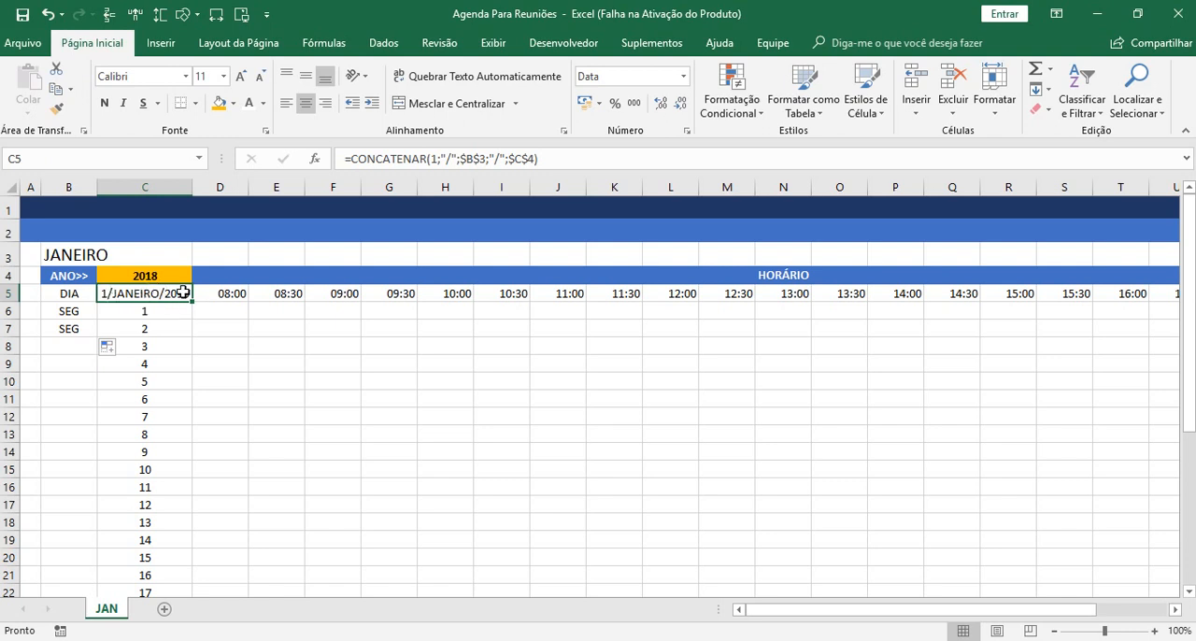
click(65, 330)
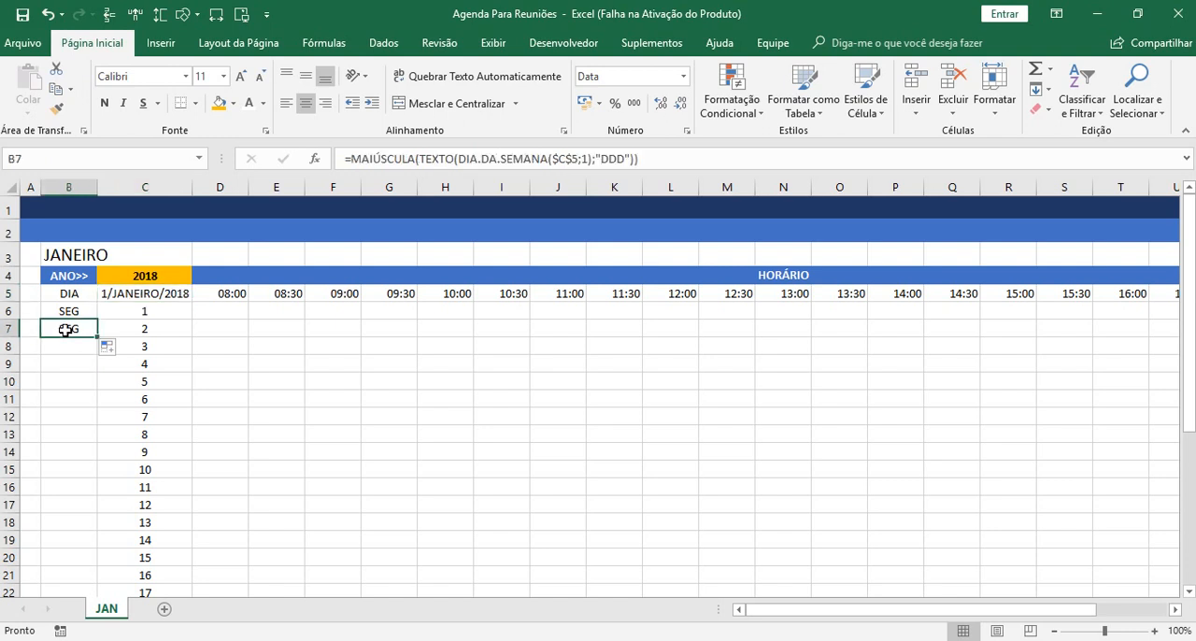
click(70, 309)
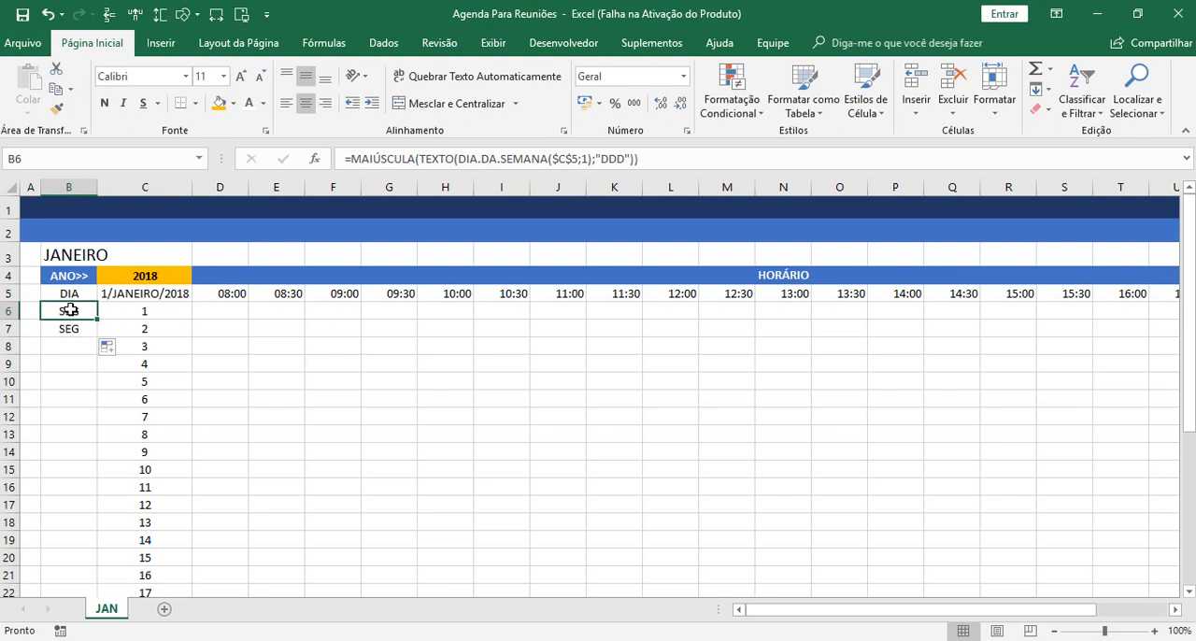
click(118, 313)
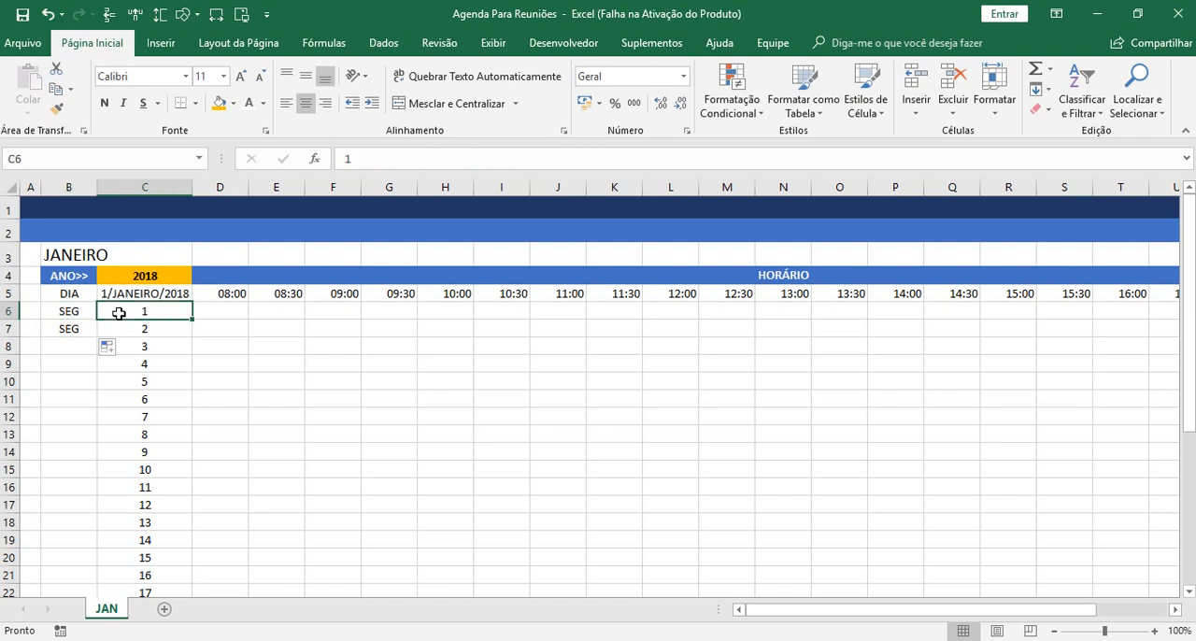
click(73, 311)
click(121, 309)
click(124, 327)
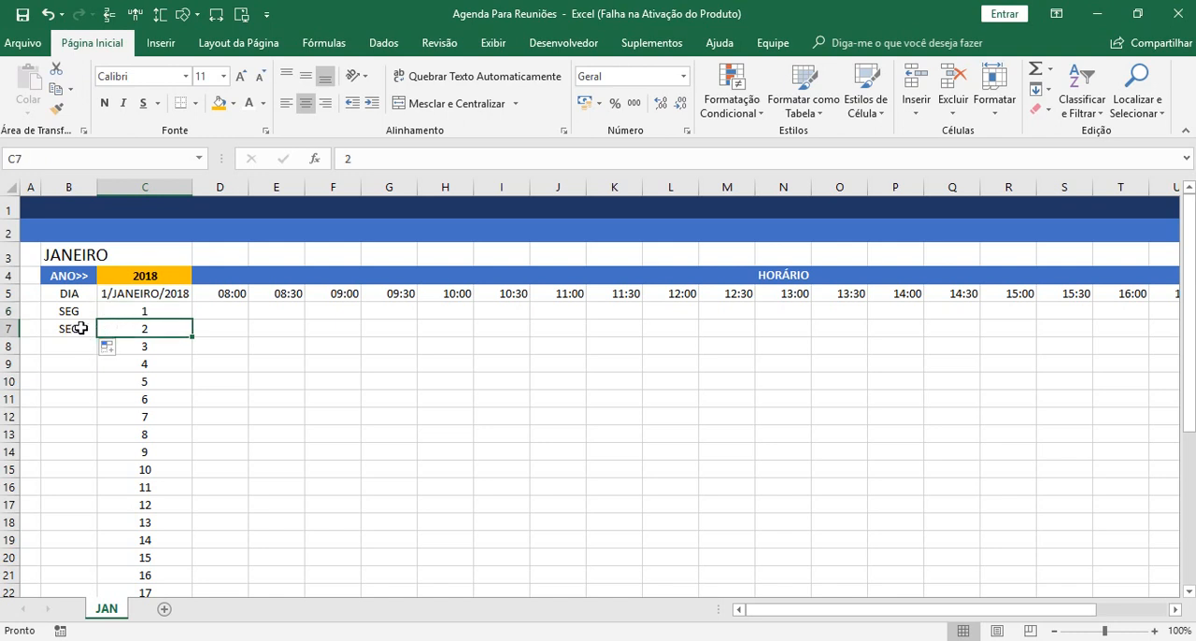
click(167, 310)
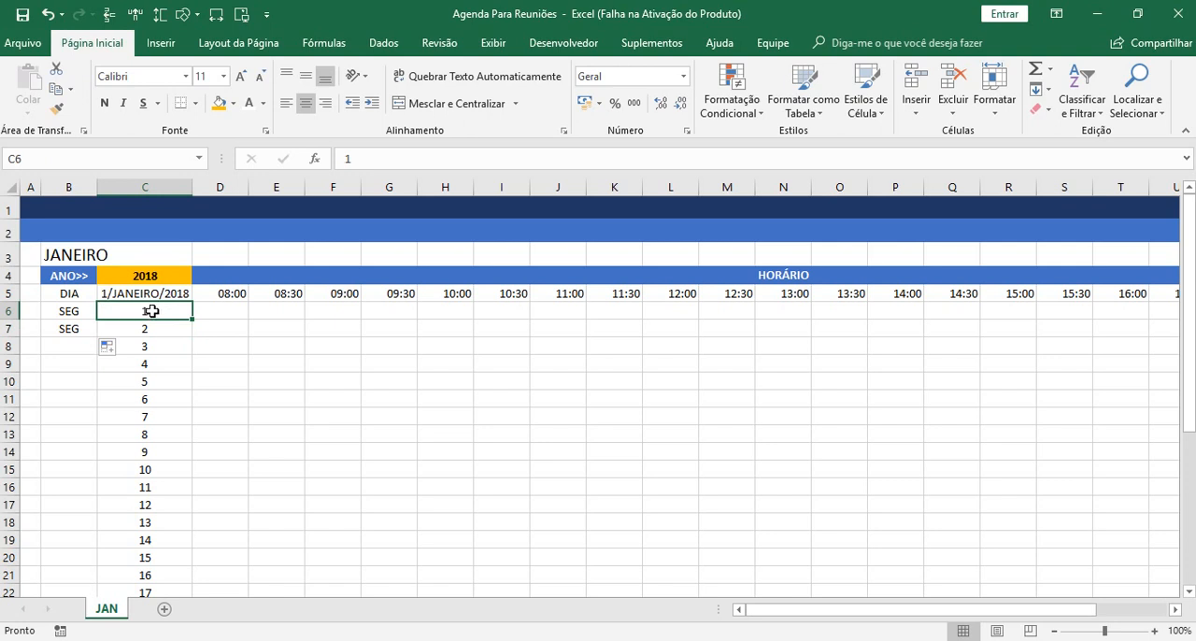
click(160, 328)
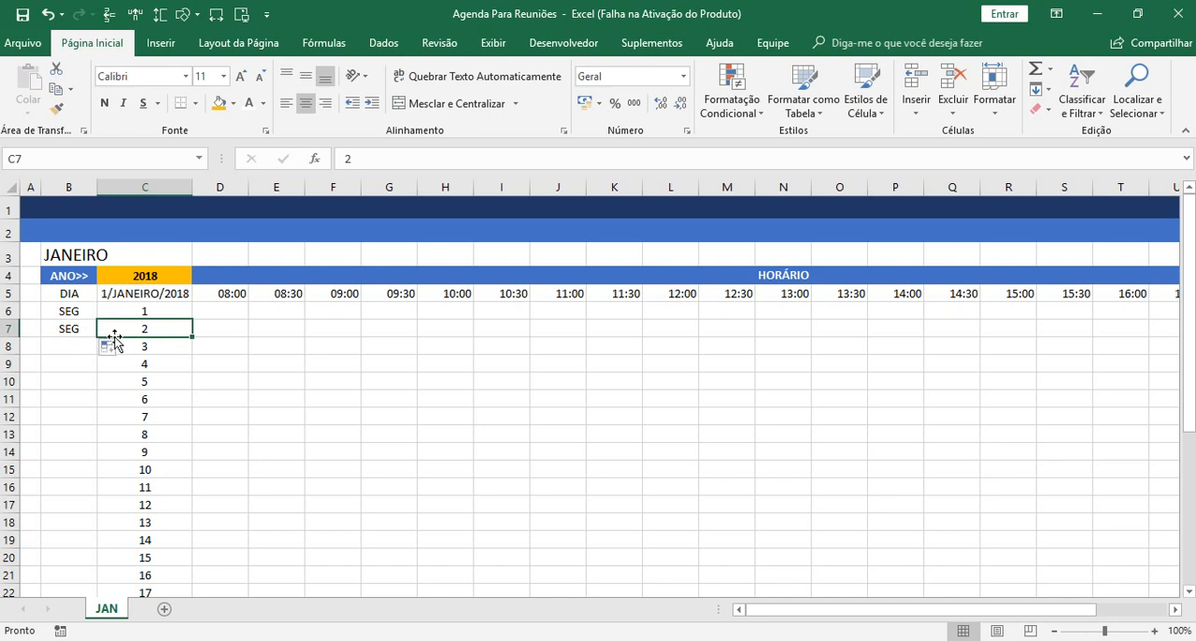
click(174, 311)
click(159, 331)
Enter the trial formula =C7+C6 in D7 to add the first two day numbers.
click(227, 329)
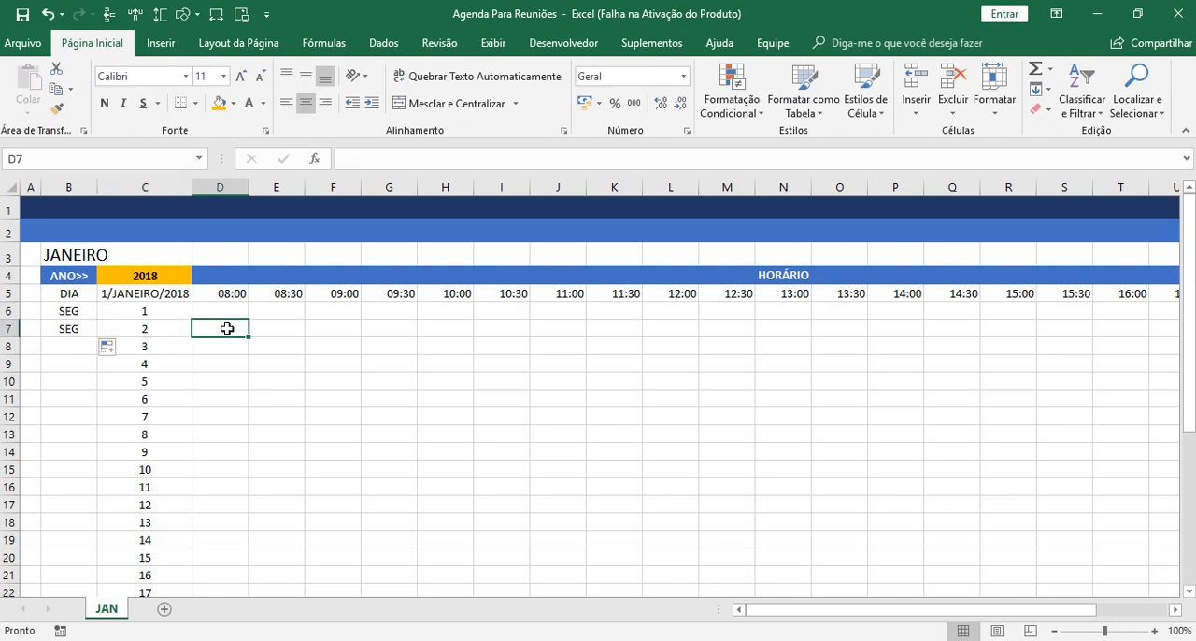
text(=)
click(150, 327)
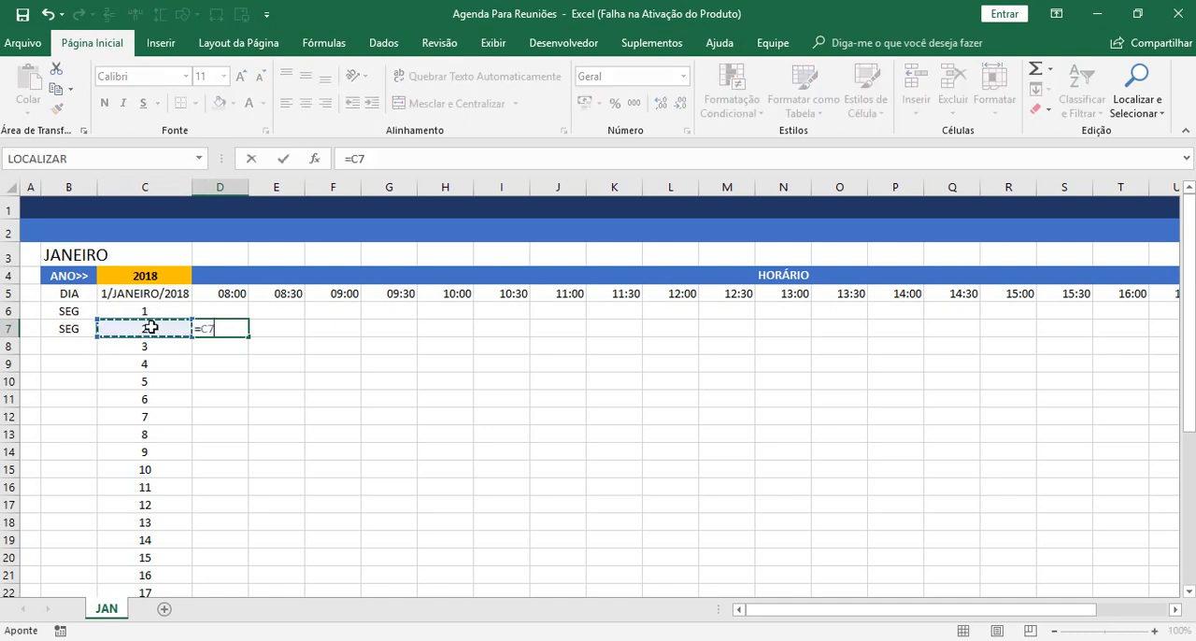
text(+)
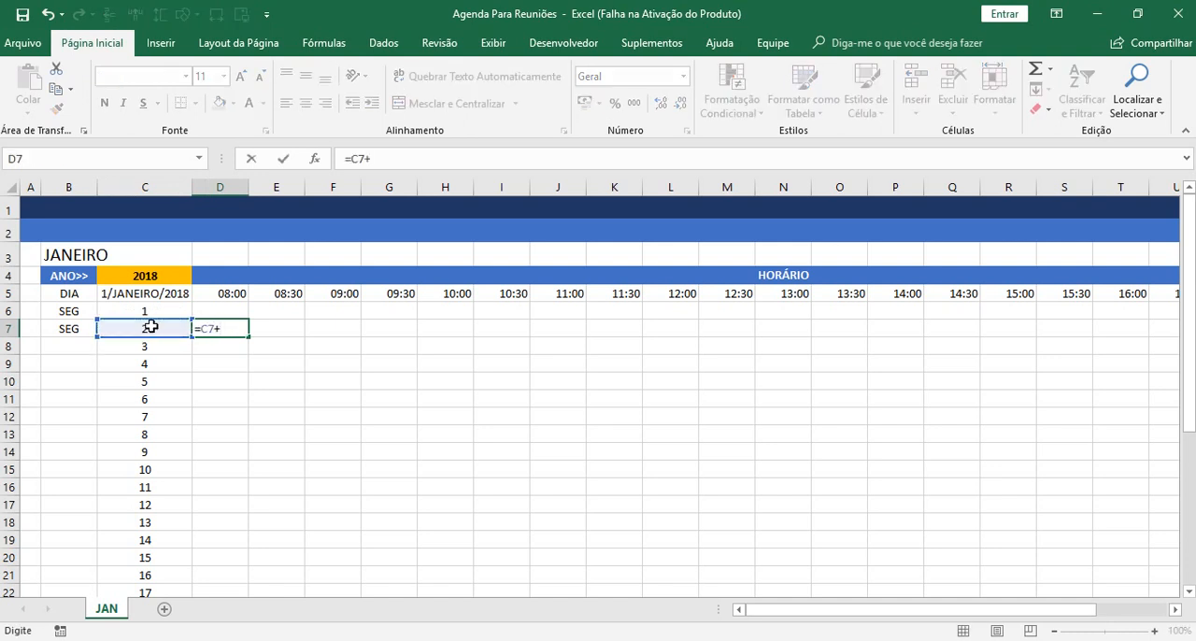
click(150, 309)
key(Return)
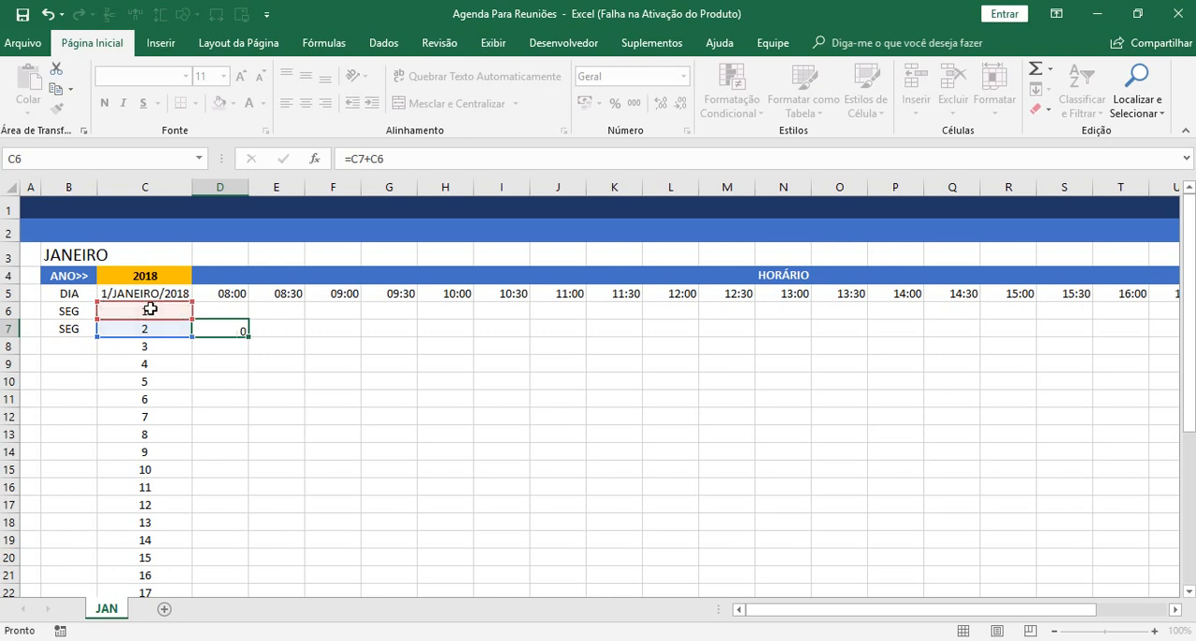
Subtract 1 in the D7 trial formula so it reads =C7+C6-1.
click(232, 321)
click(447, 159)
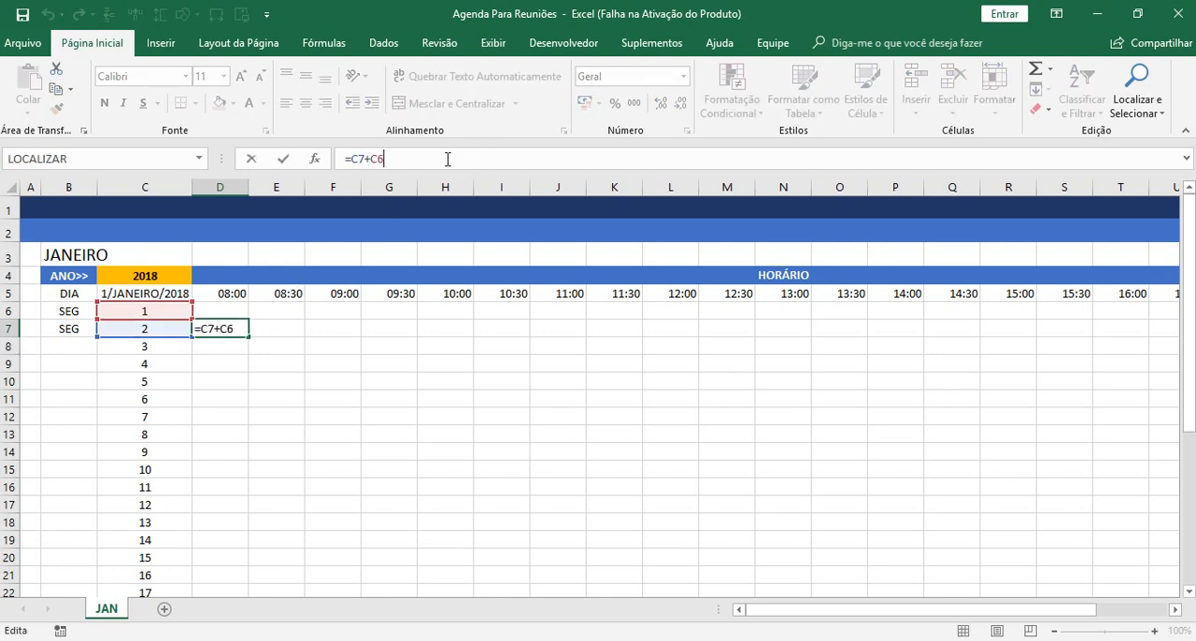
text(-1)
key(Return)
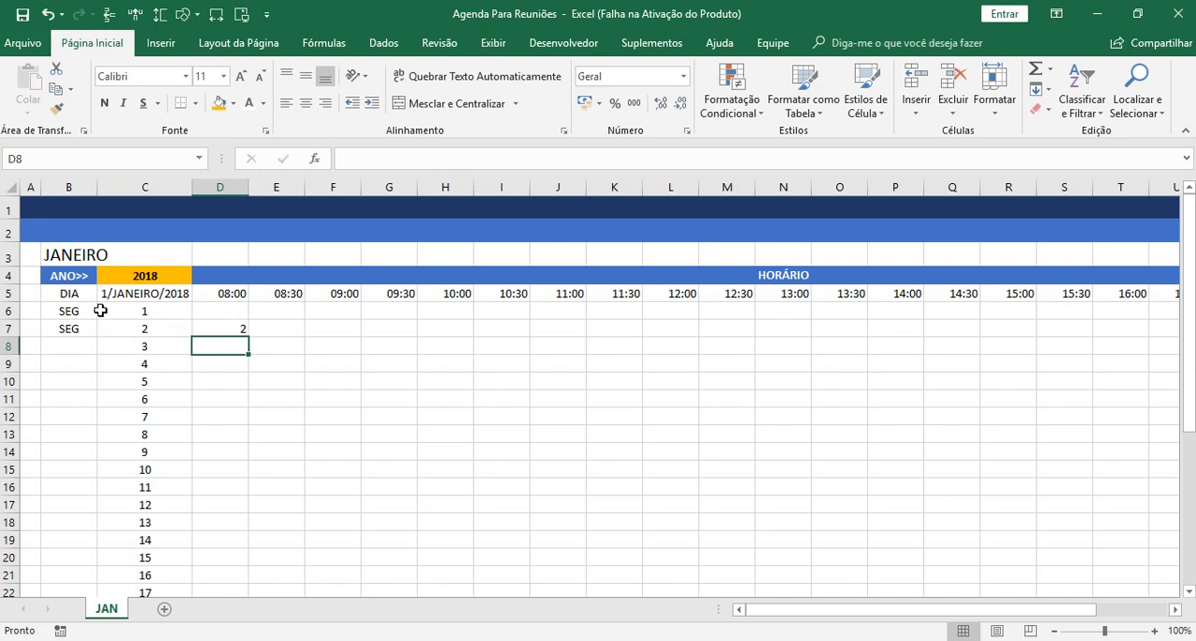
Examine the sequence of day numbers in C6 through C10 to see how each day advances from the first.
click(168, 311)
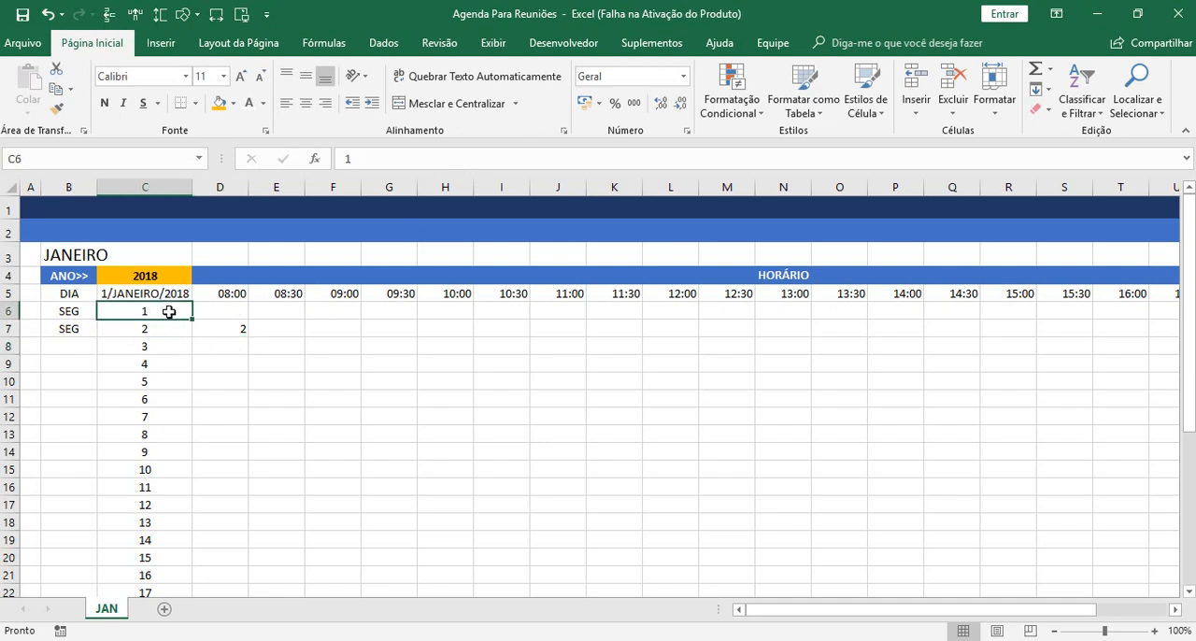
click(159, 332)
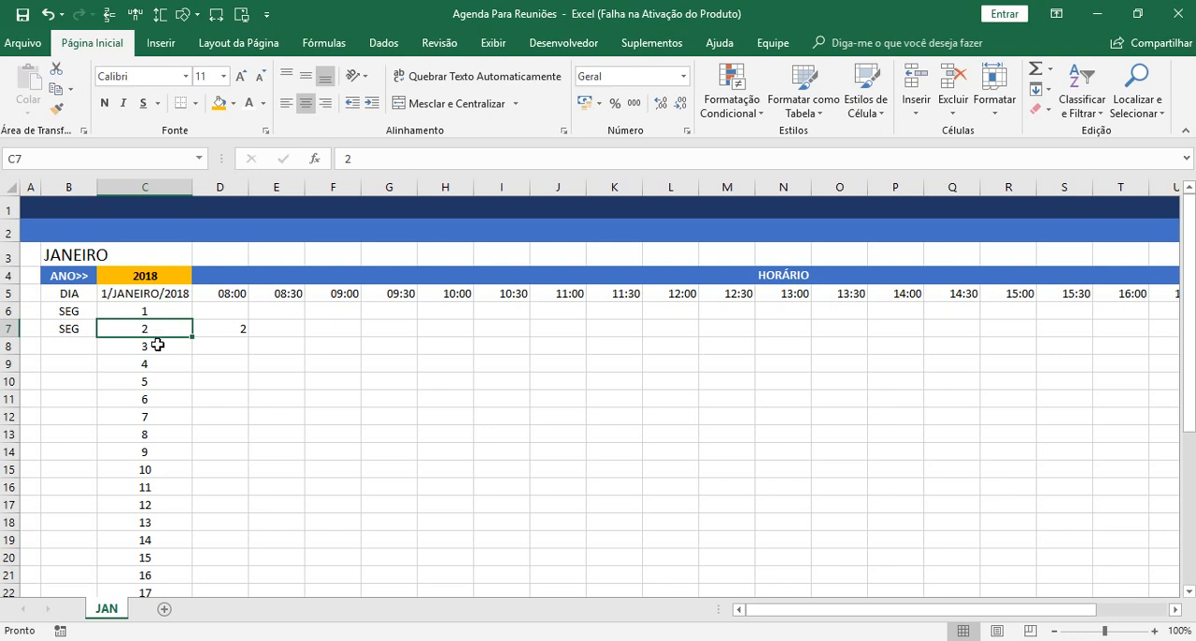
click(158, 346)
click(156, 363)
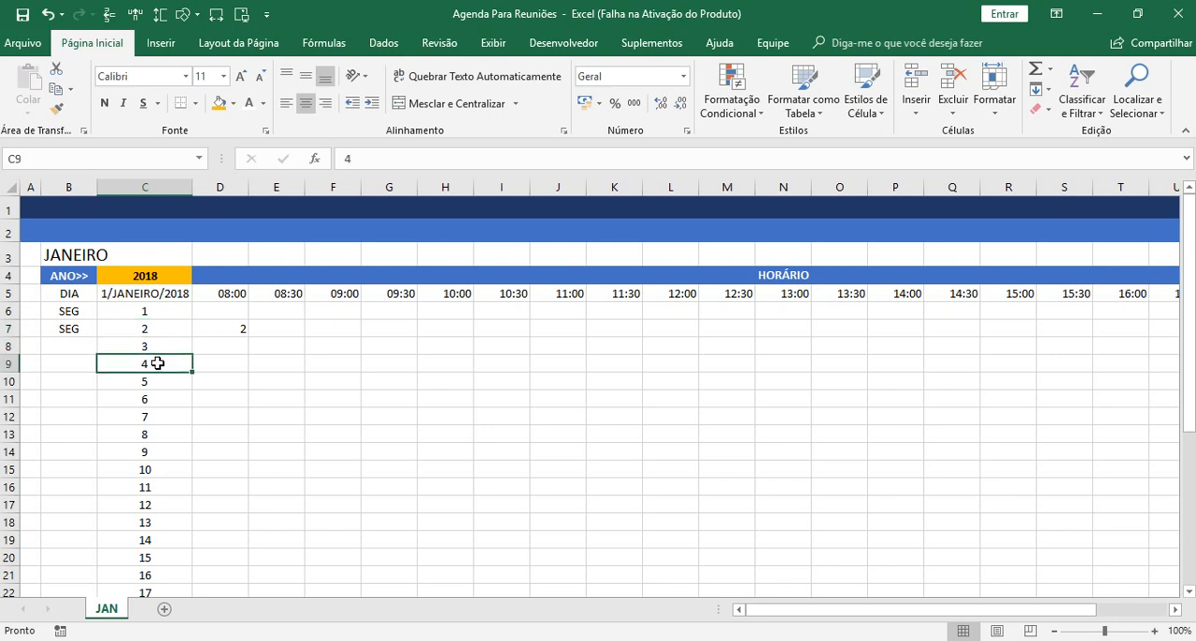
click(159, 384)
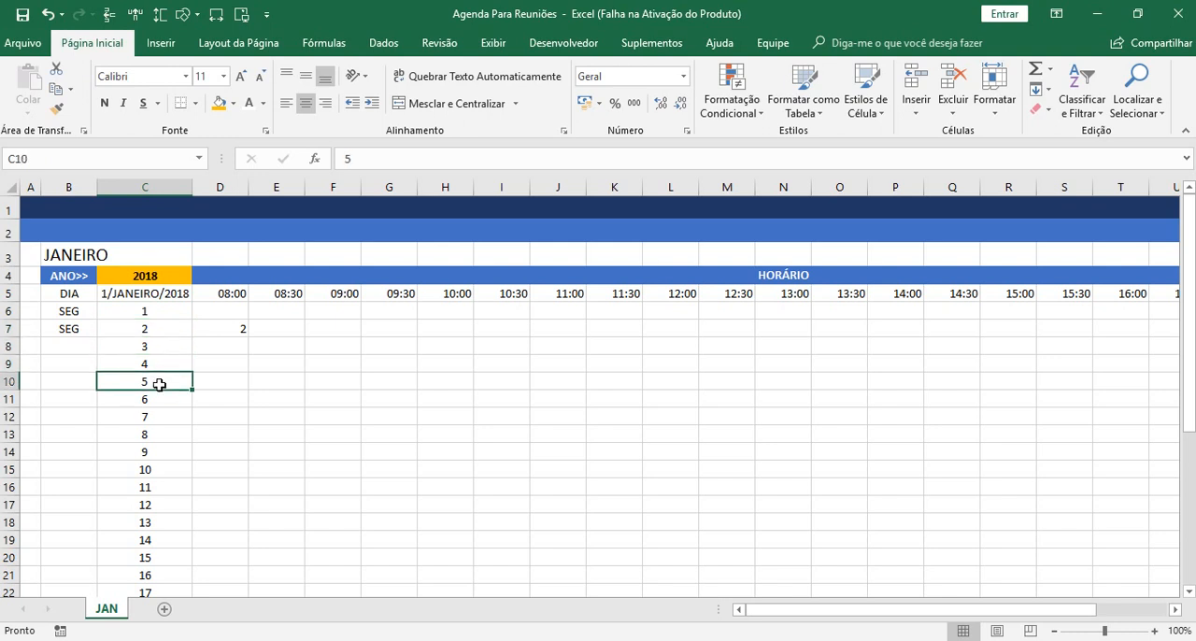
click(169, 310)
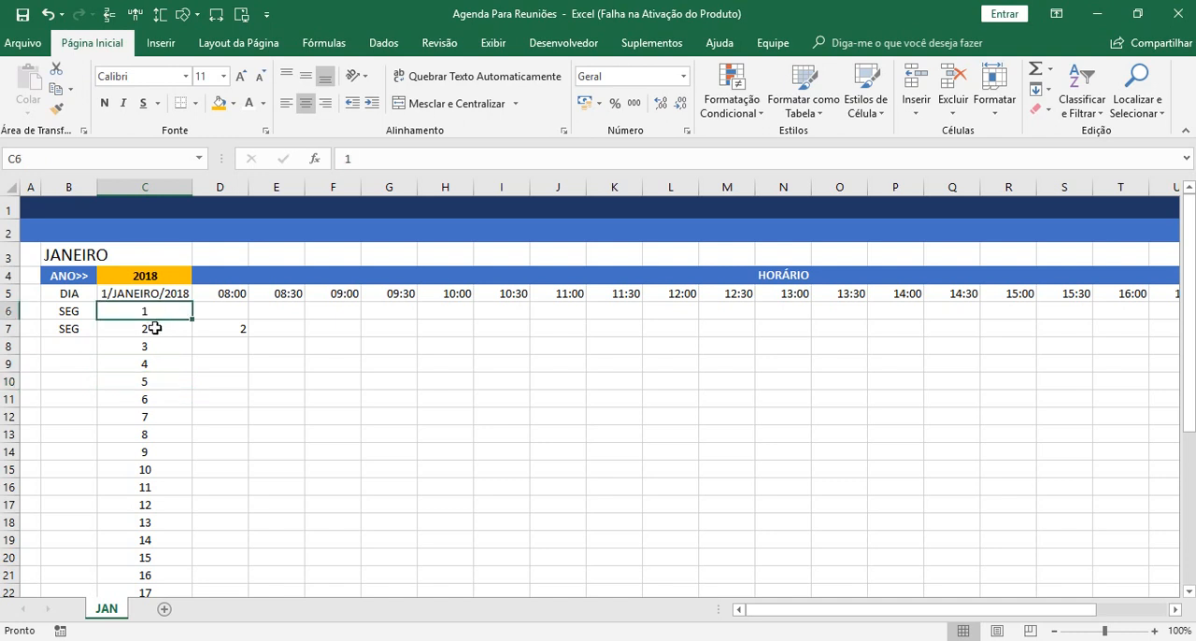
click(155, 328)
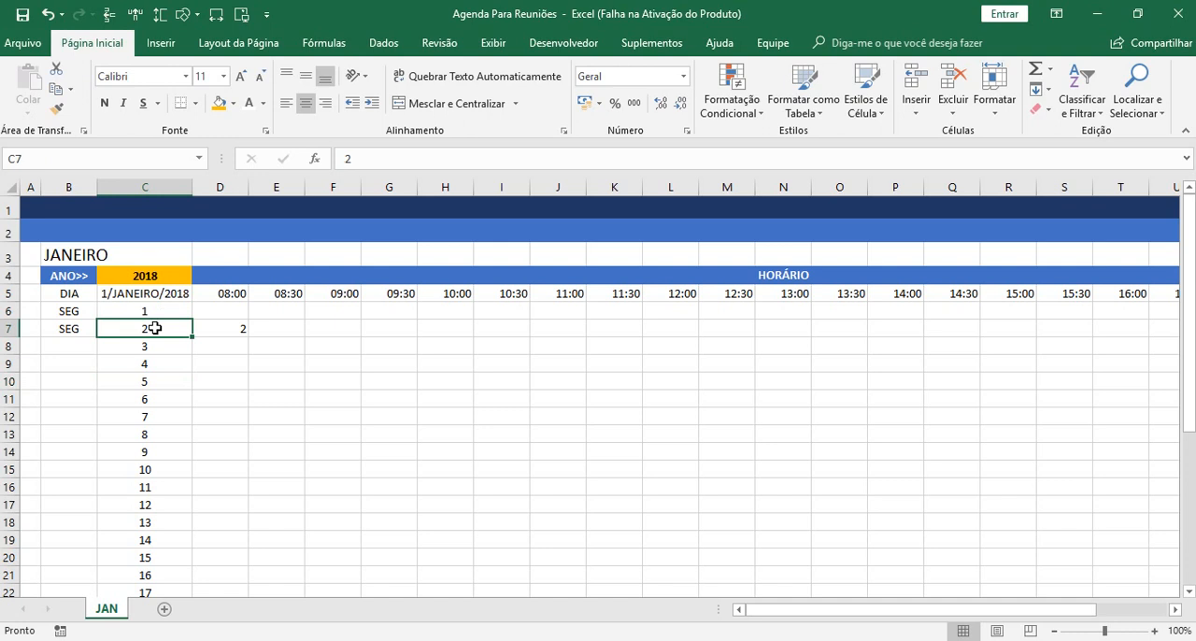
click(160, 345)
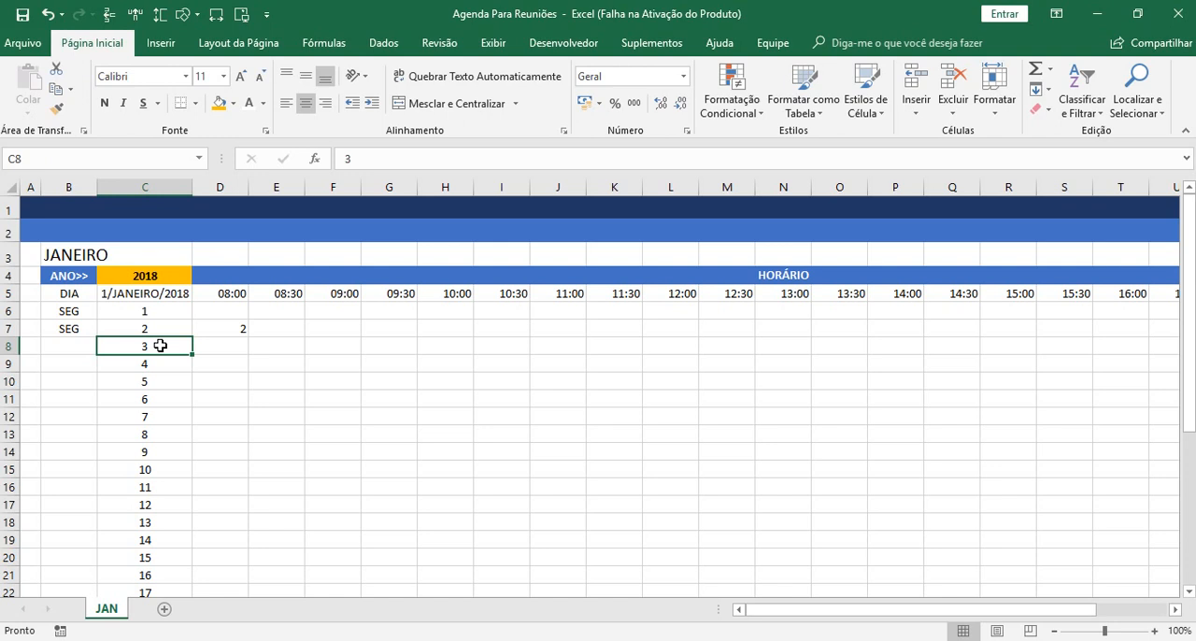
click(152, 362)
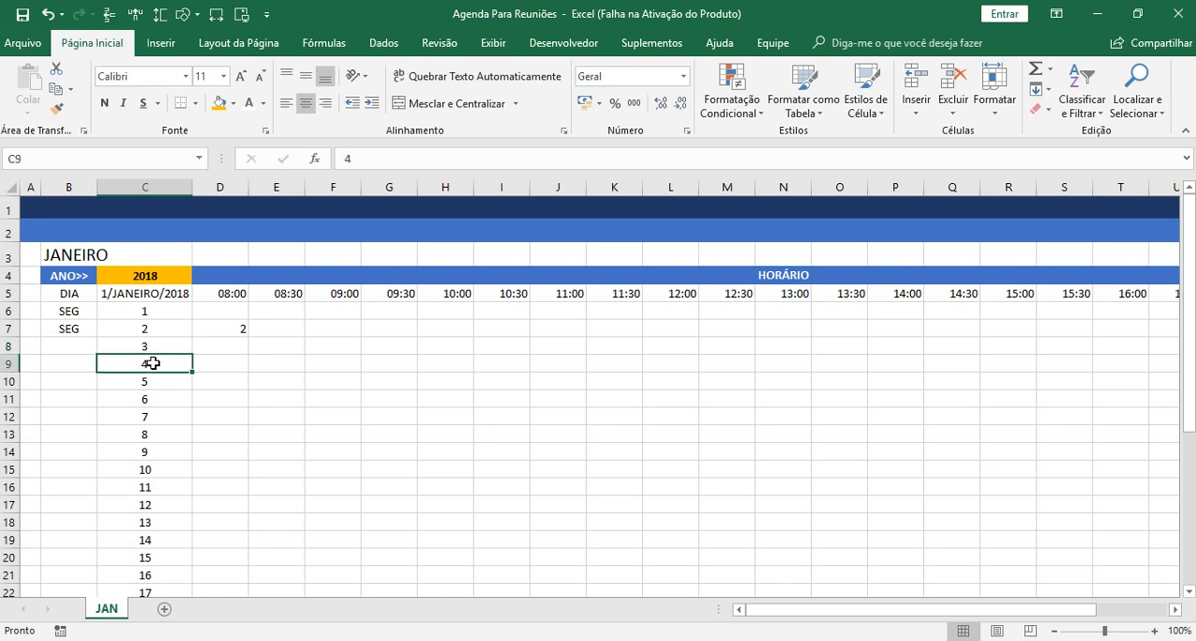
Delete the trial formula from D7.
click(232, 338)
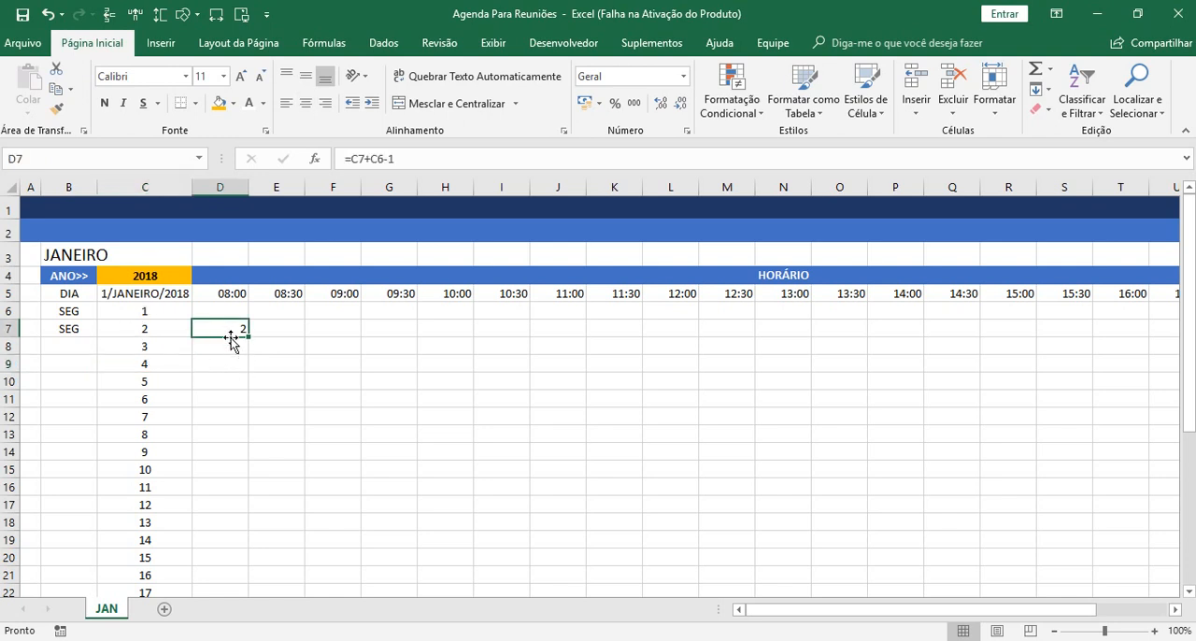
key(Delete)
Add the day number in C7 to the date reference in B7's weekday formula so DIA.DA.SEMANA uses $C$5+C7.
click(75, 332)
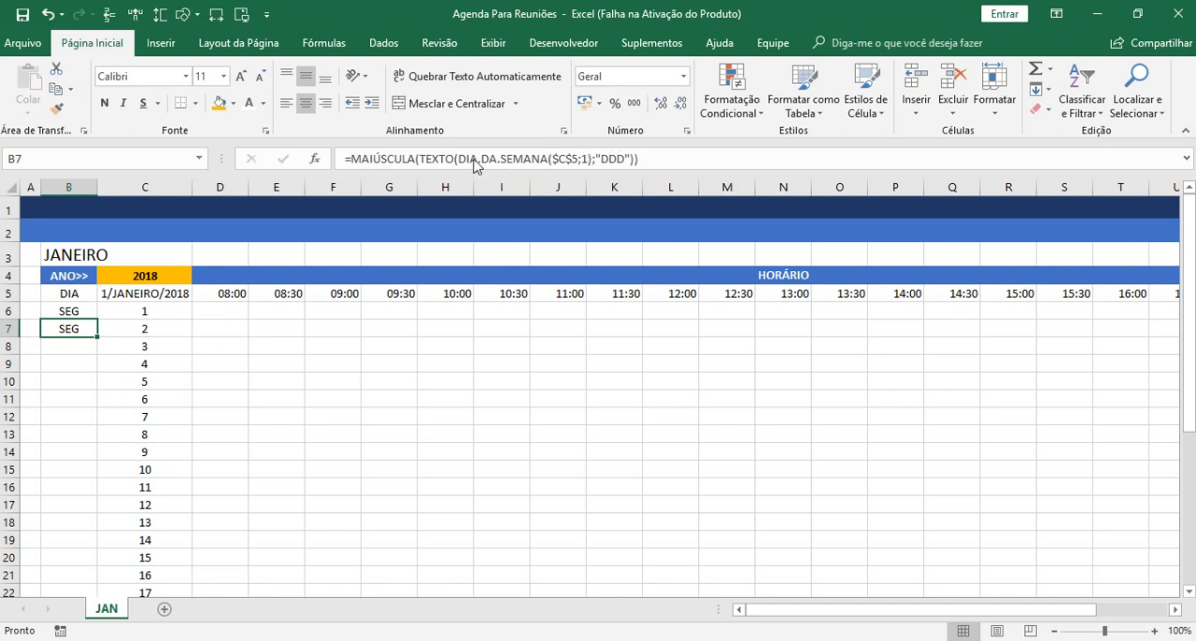
click(661, 159)
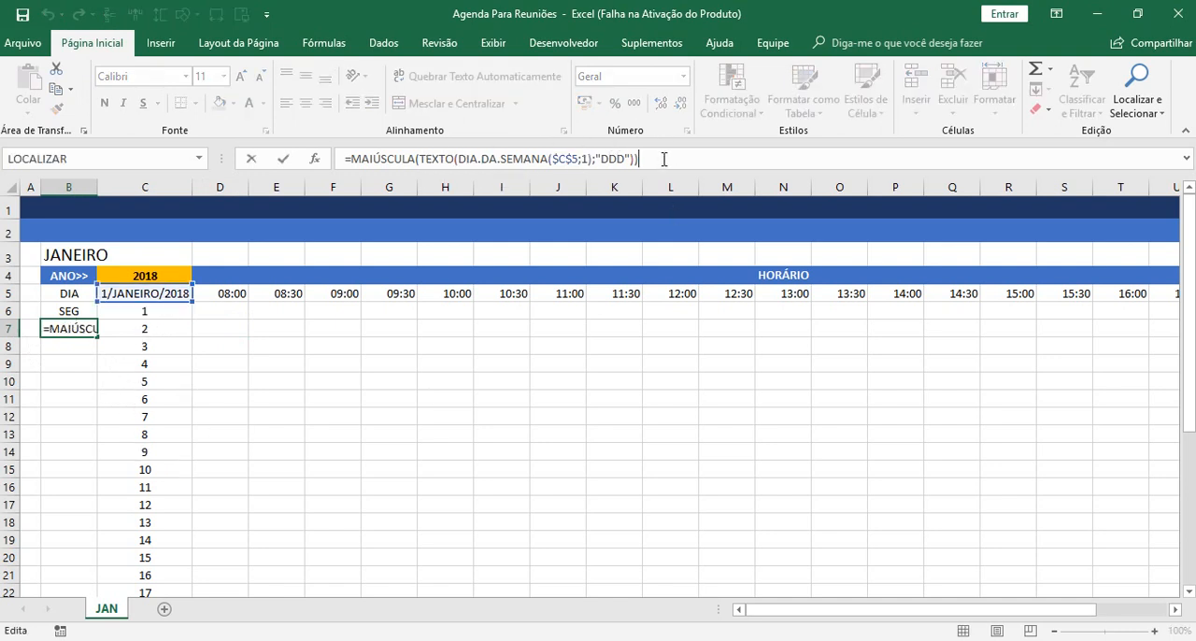
click(577, 159)
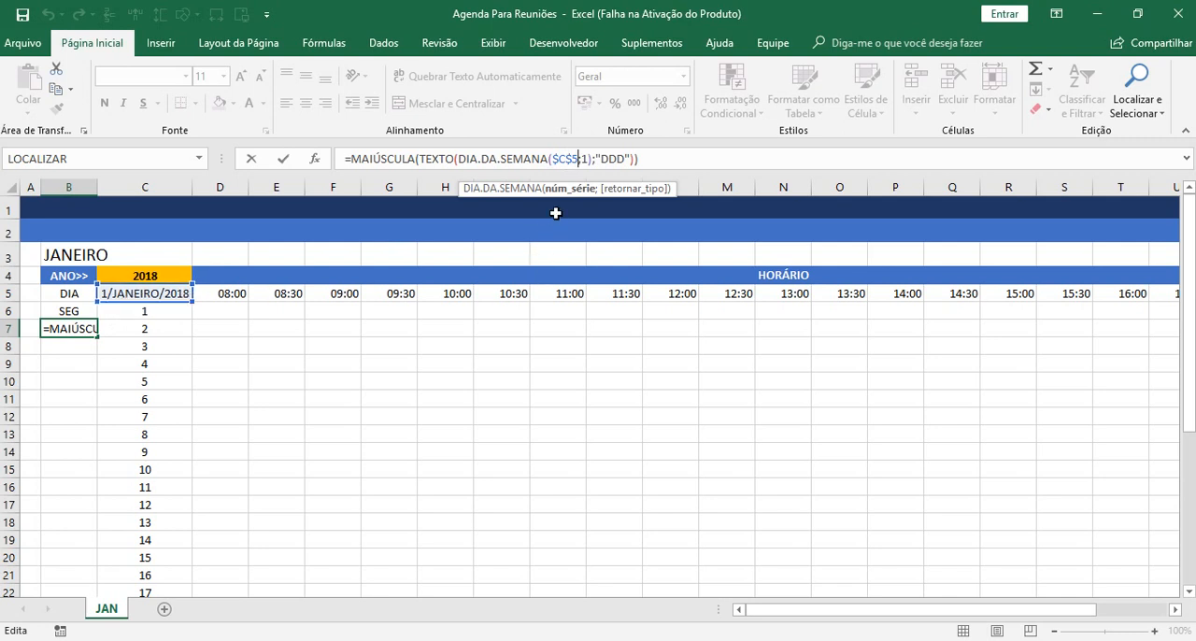
text(+)
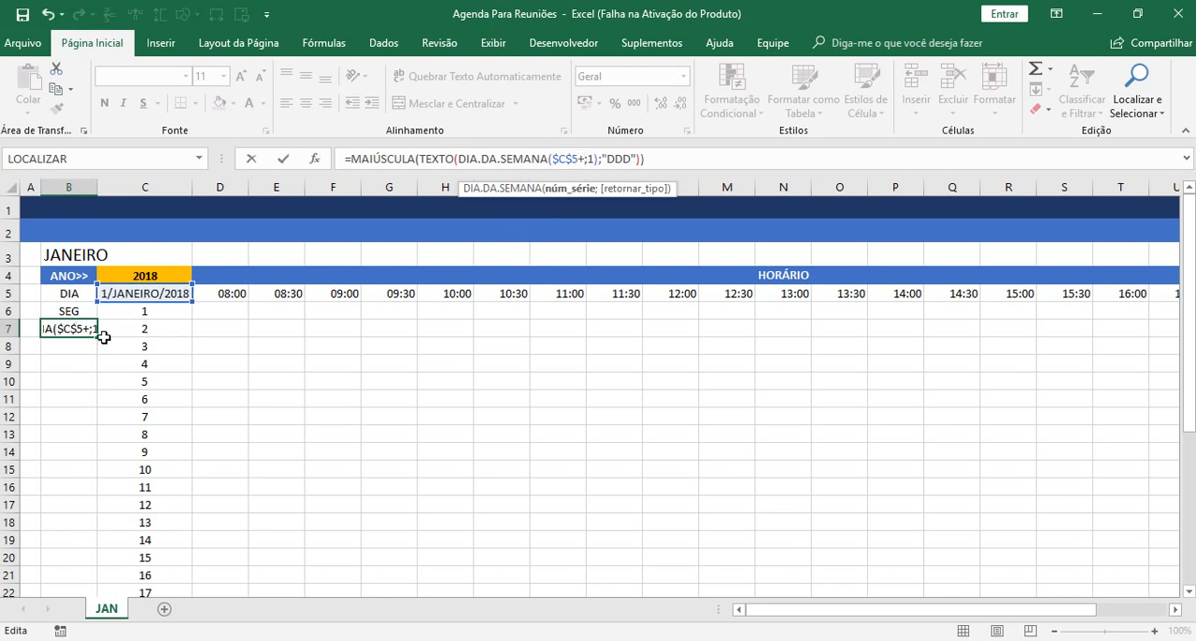
click(130, 328)
click(130, 328)
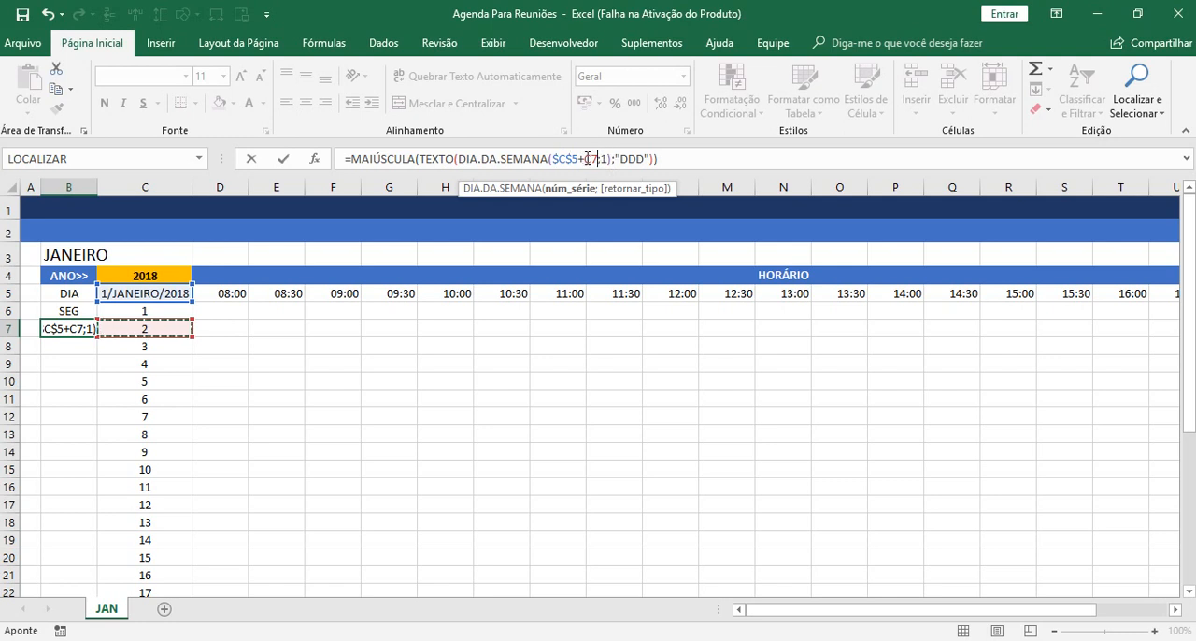
Subtract 1 from the date reference in B7's weekday formula so DIA.DA.SEMANA uses $C$5+C7-1.
text(-)
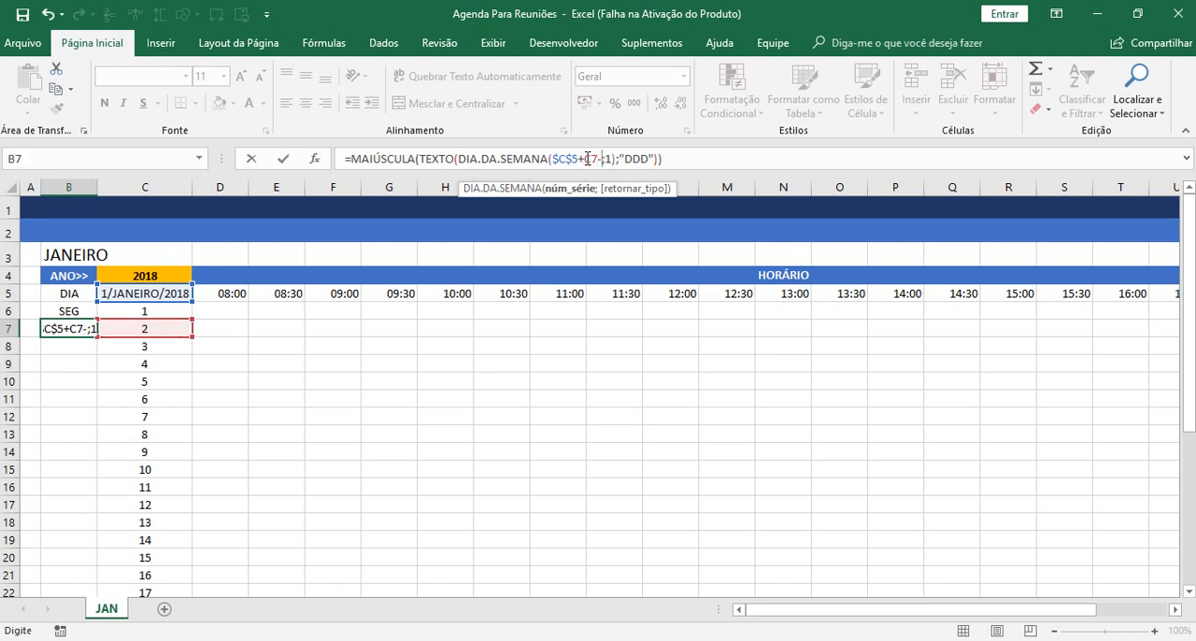
text(1)
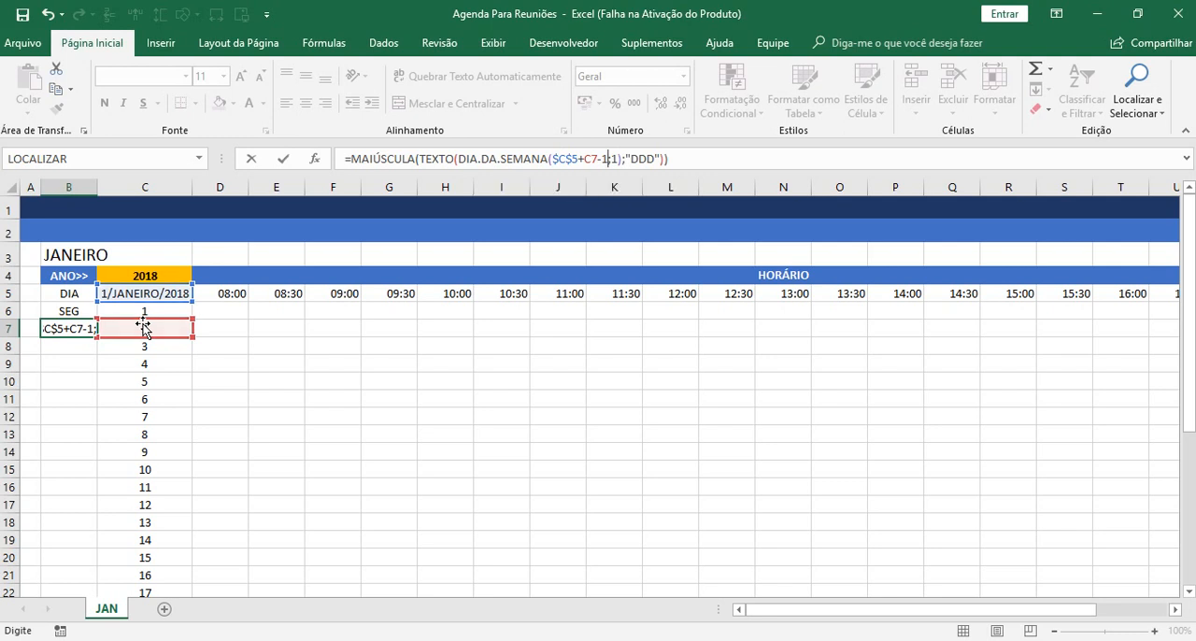
key(Return)
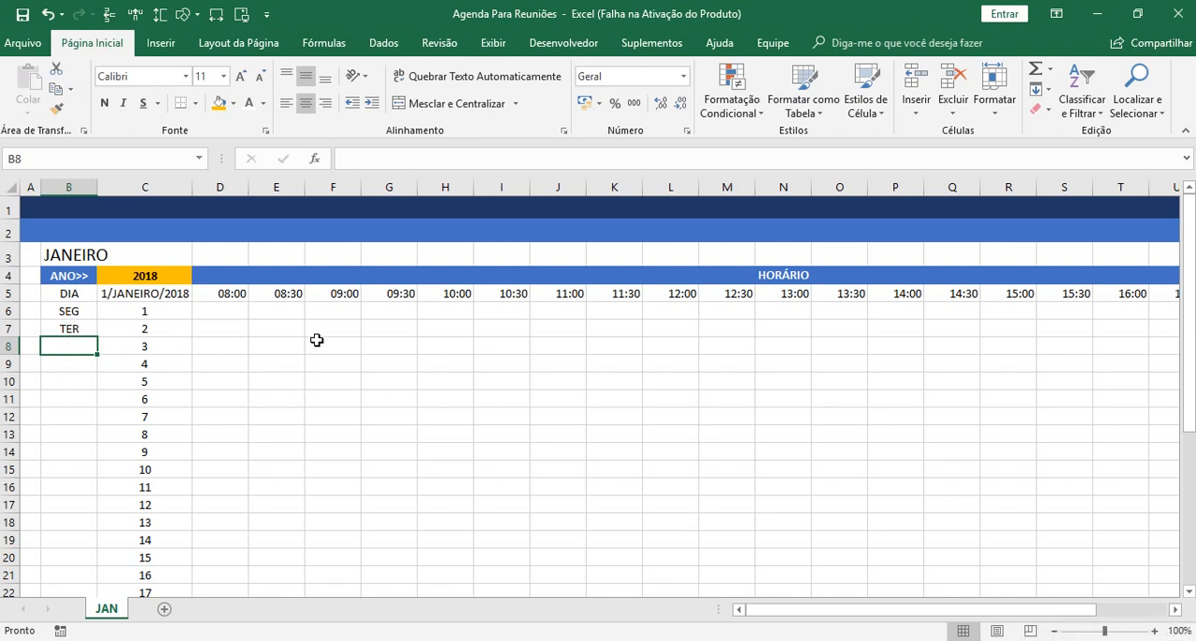
Check the weekdays of the first days of January 2018 in the system calendar, then close it.
click(1102, 639)
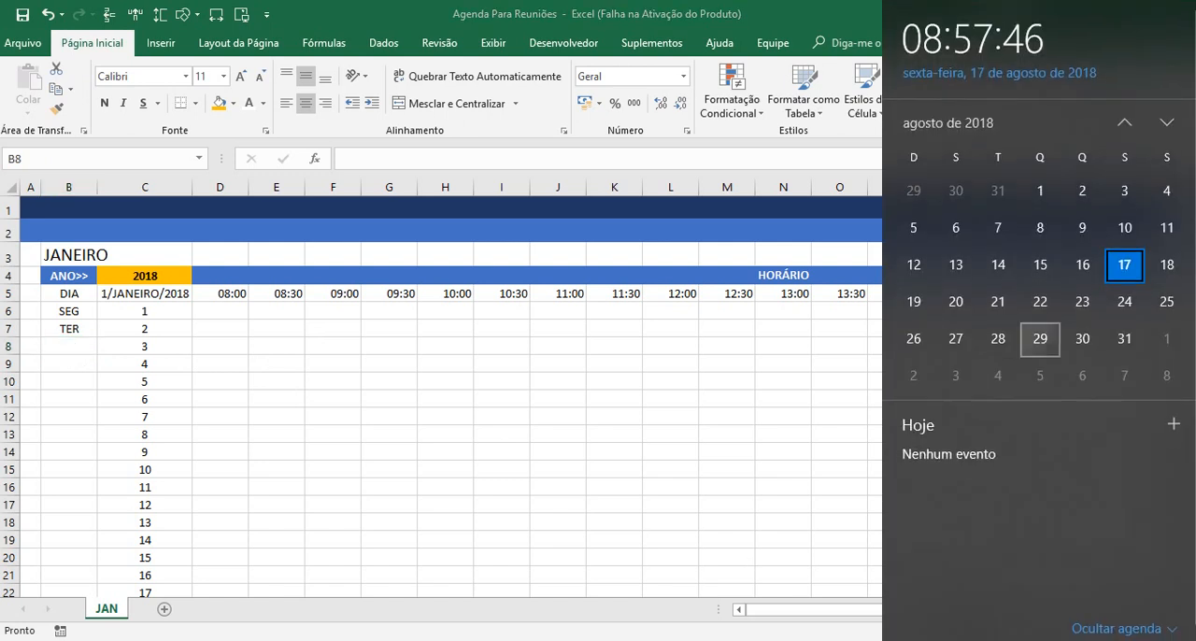
scroll(1040, 282, up, 6)
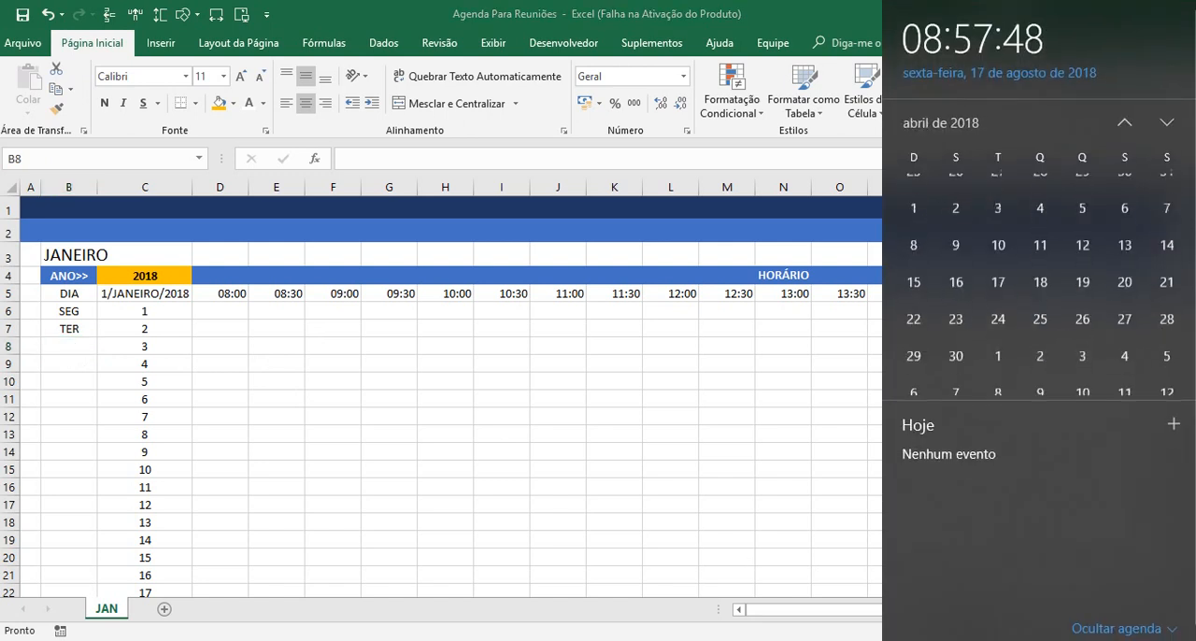
scroll(1040, 282, up, 1)
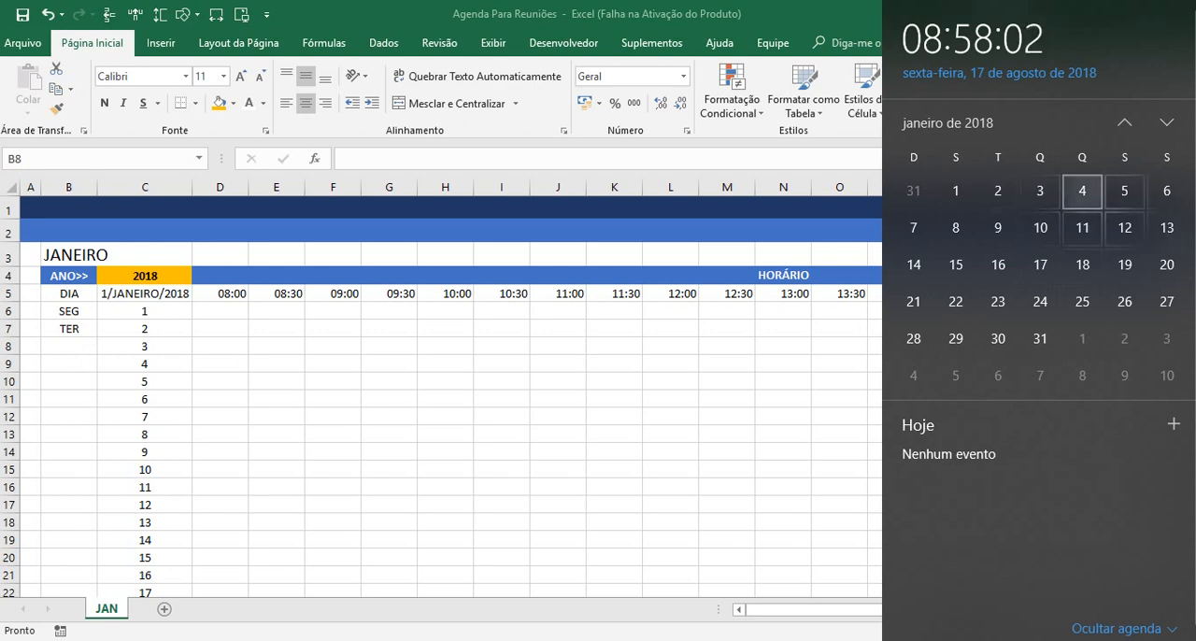
click(69, 347)
Fill B7's weekday formula down through B9 and compare it with the day numbers in C7 through C9.
click(56, 329)
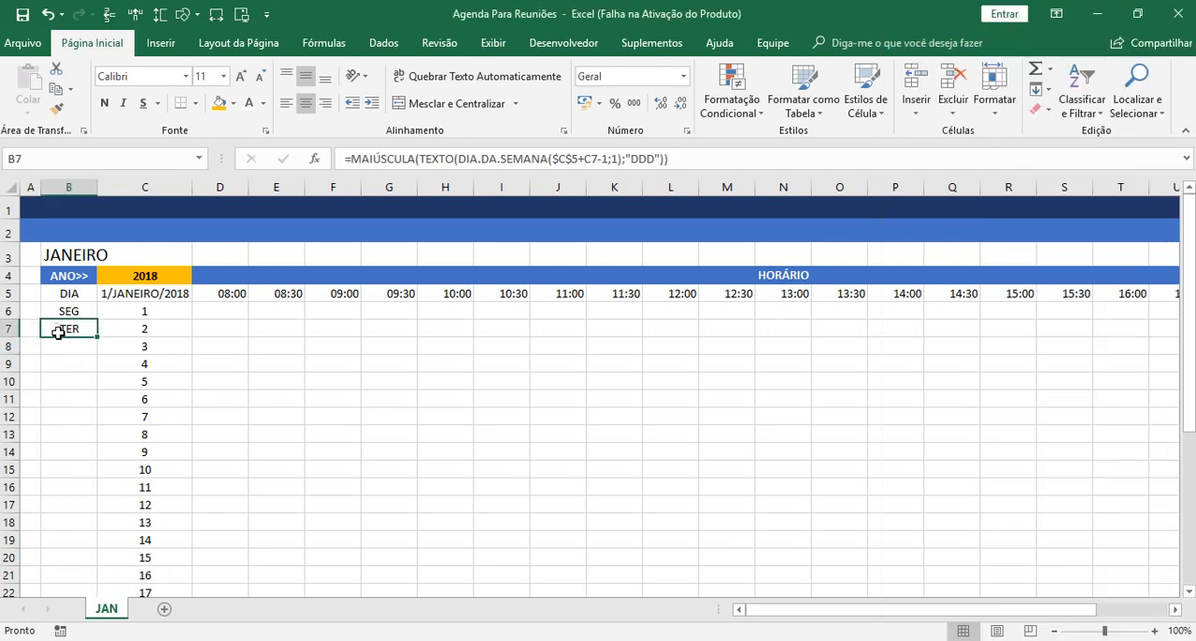
drag(95, 338, 96, 372)
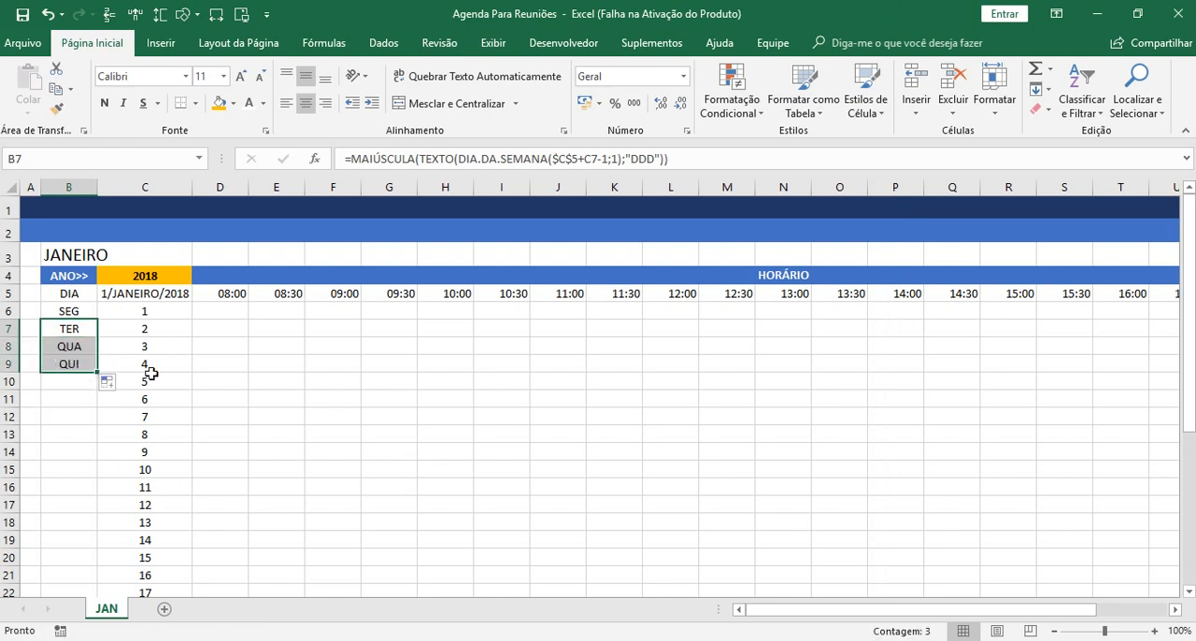
click(286, 377)
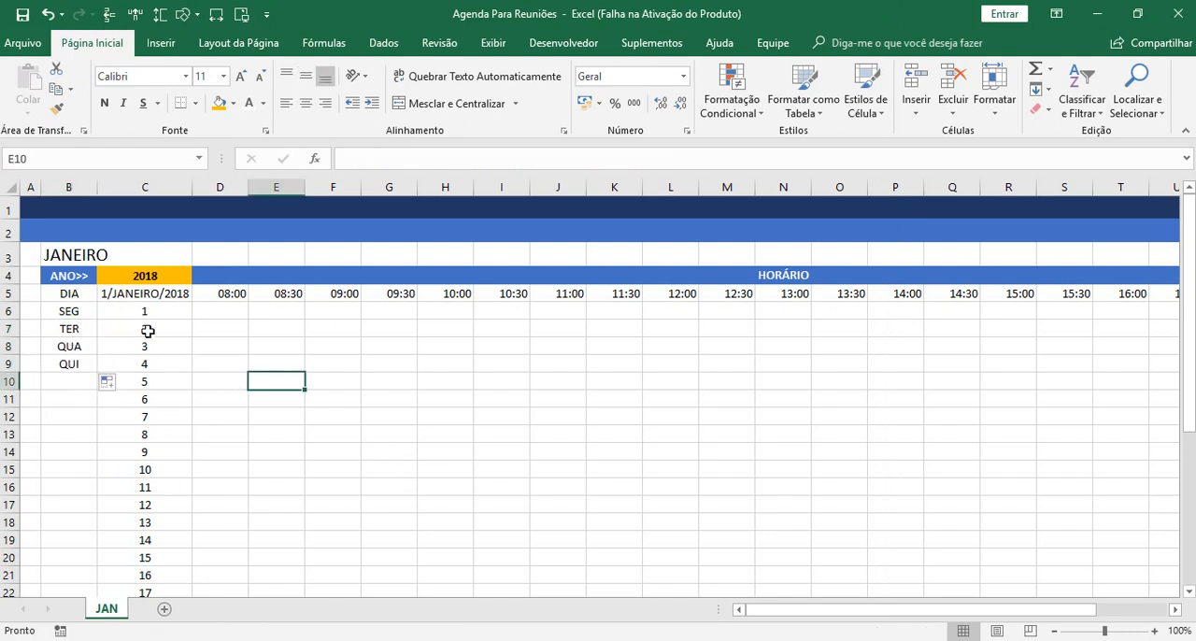
click(166, 330)
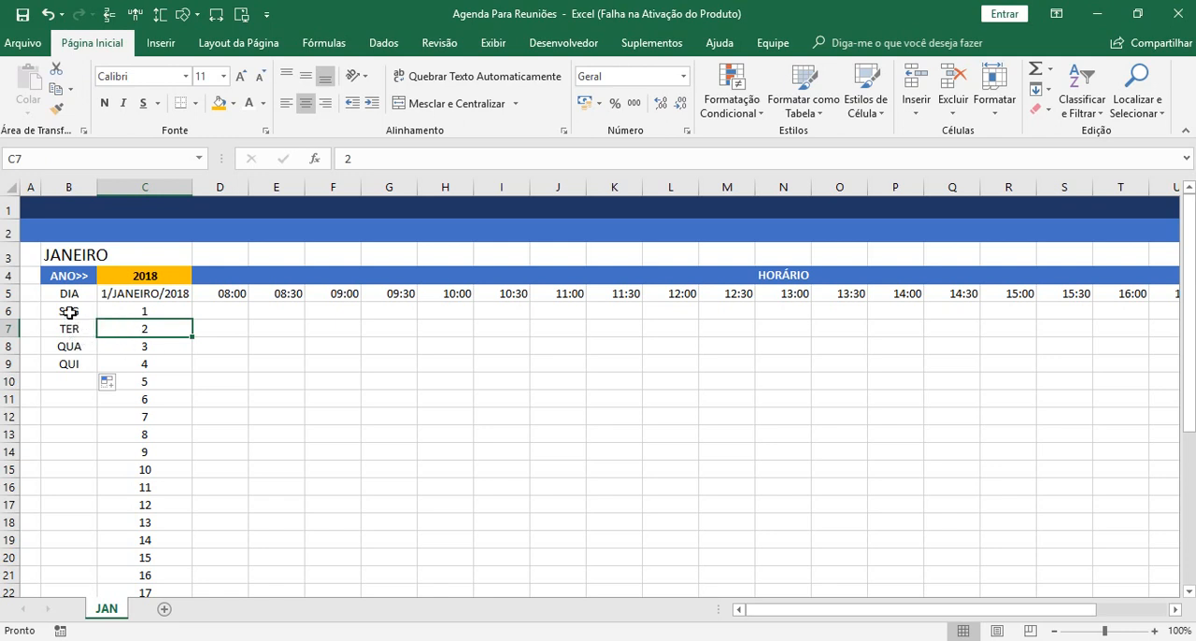
click(114, 347)
click(117, 365)
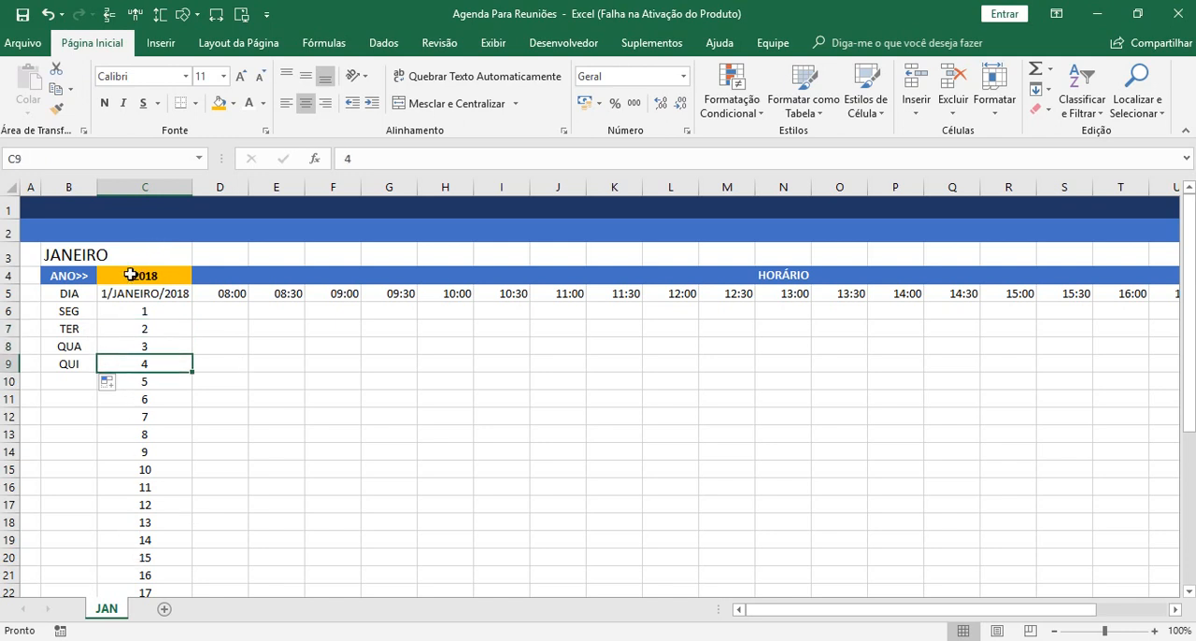
Change the month name in B3 to FEVEREIRO to test the weekday formulas.
click(79, 255)
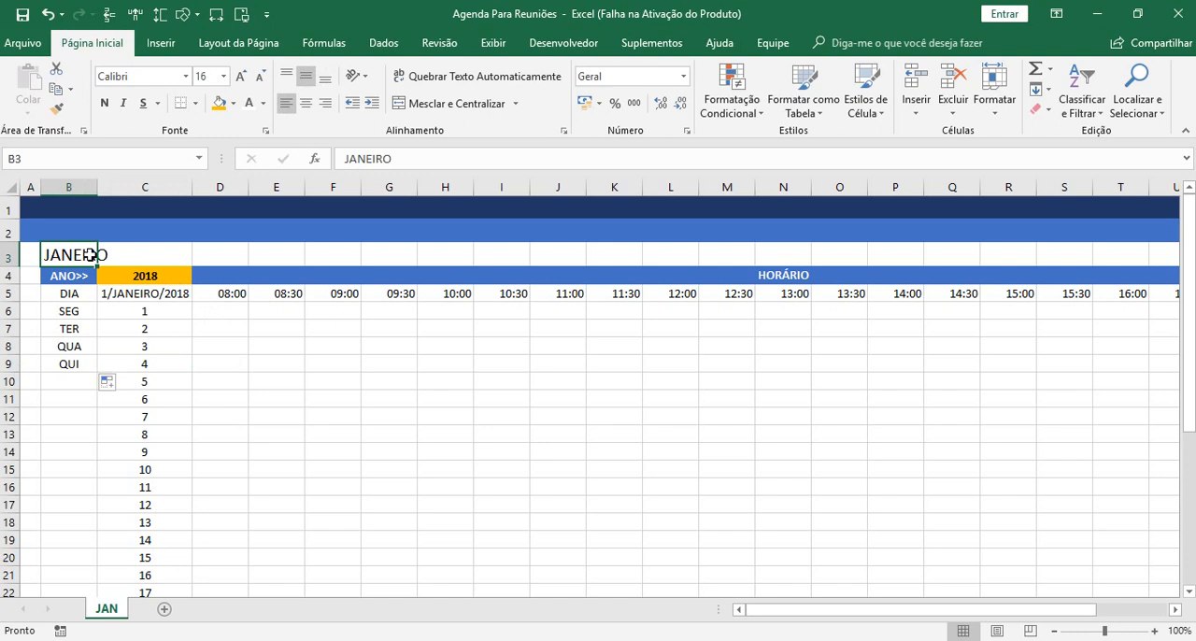
text(FEVEREI)
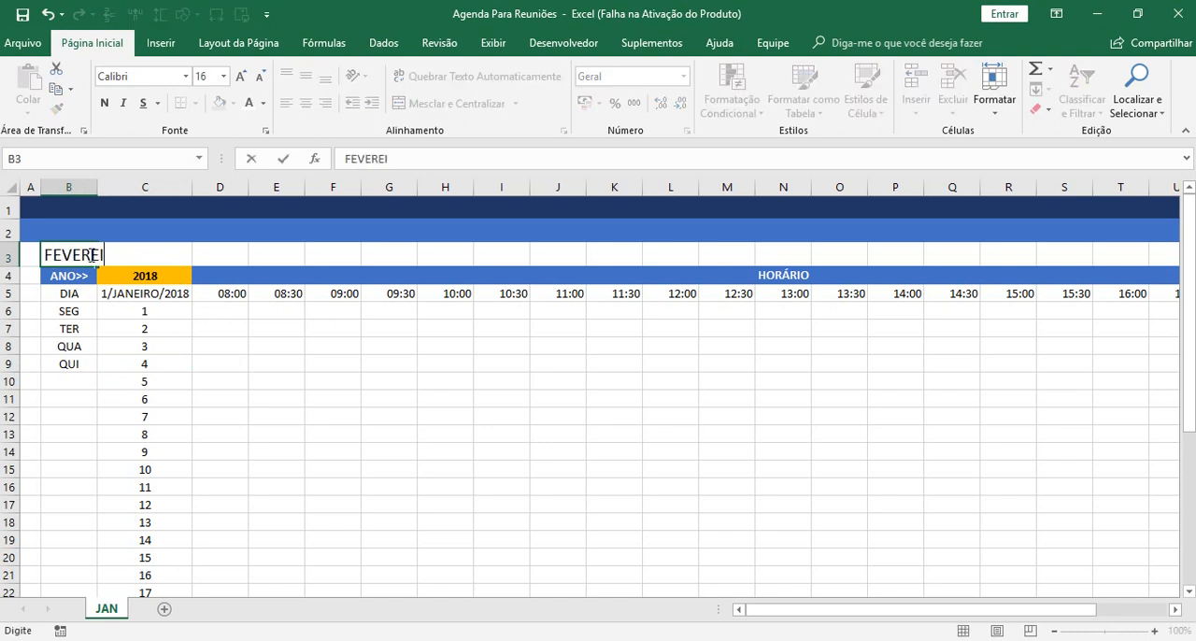
text(RO)
key(Return)
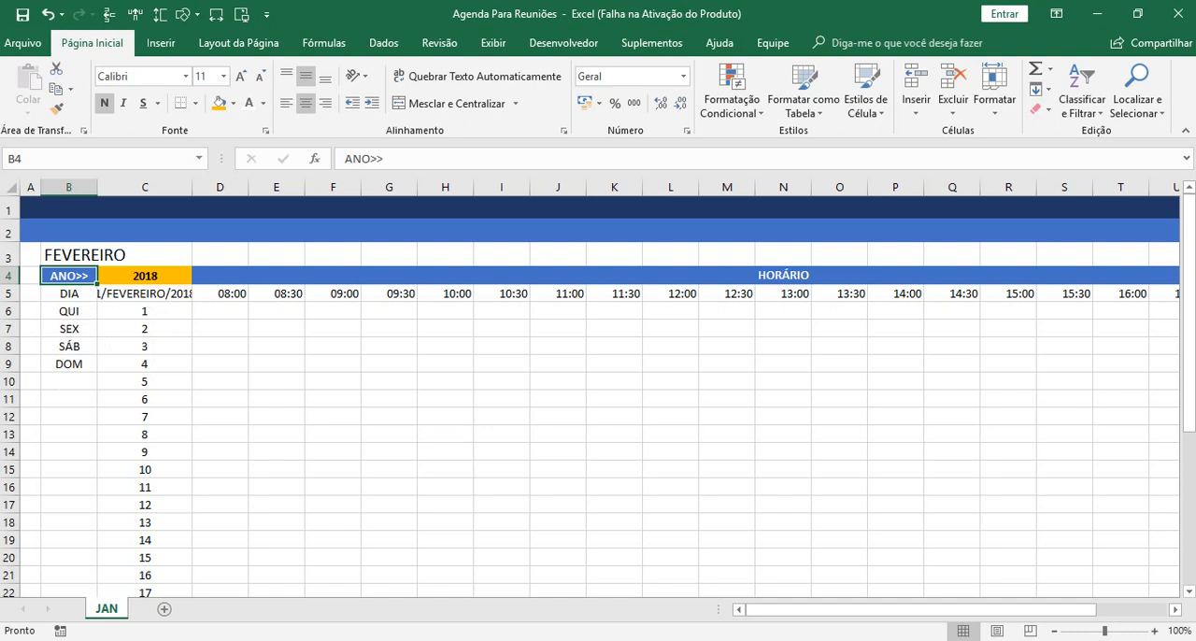
Check the weekdays of the first days of February 2018 in the system calendar, then close it.
click(1122, 640)
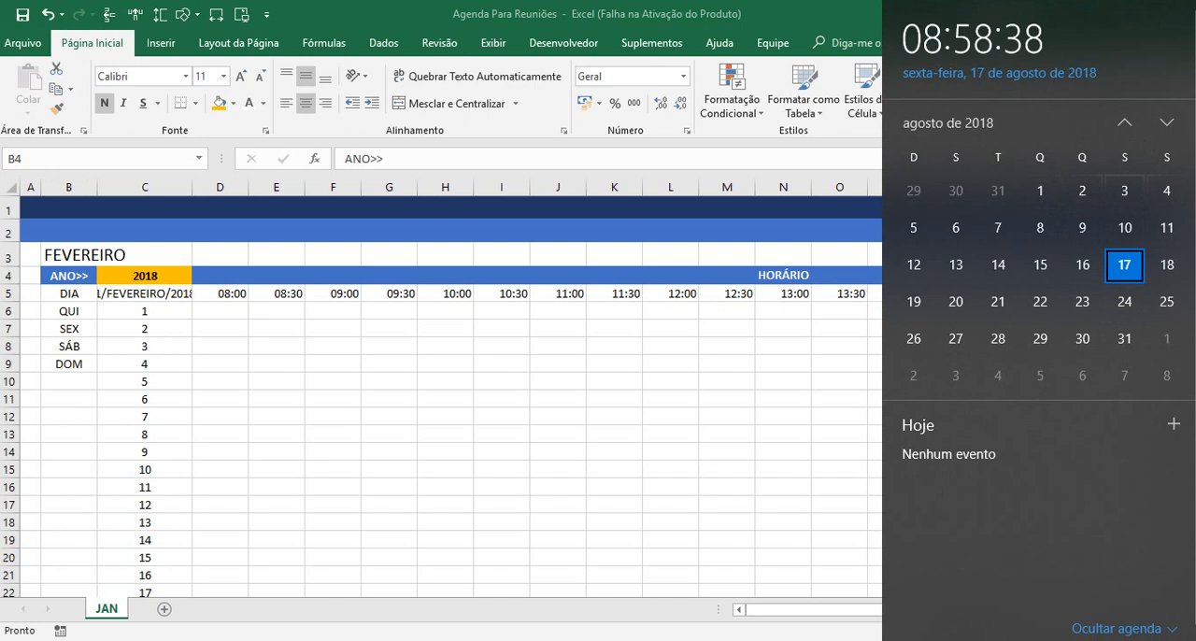
click(1124, 122)
click(1124, 122)
click(1124, 122)
click(1124, 122)
click(1124, 123)
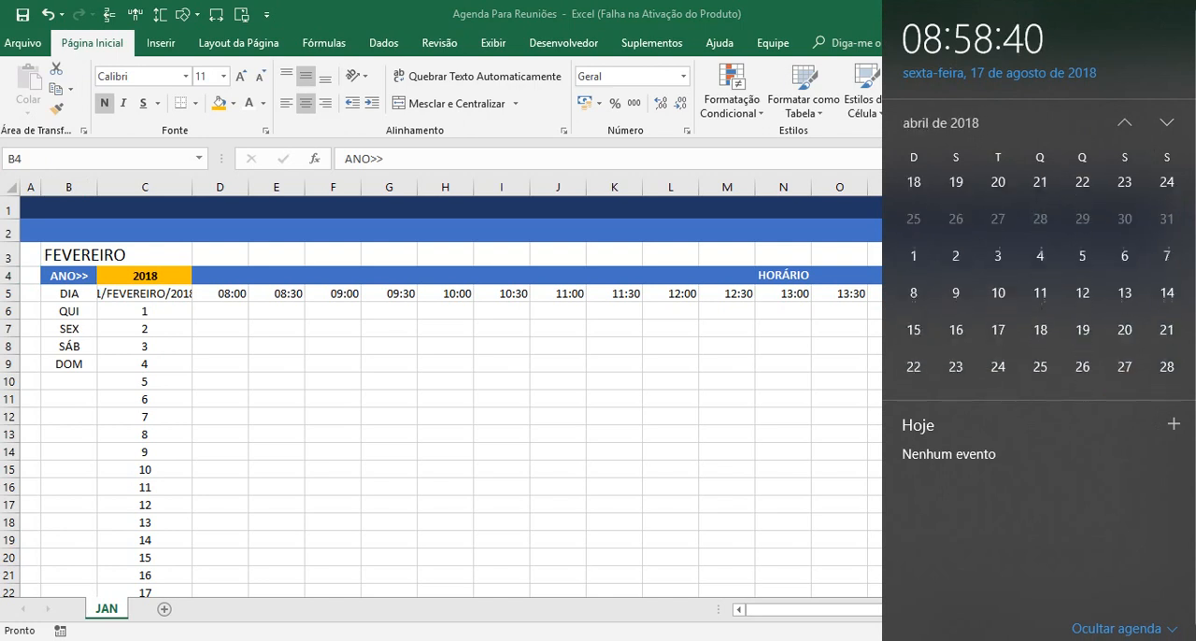
click(1123, 123)
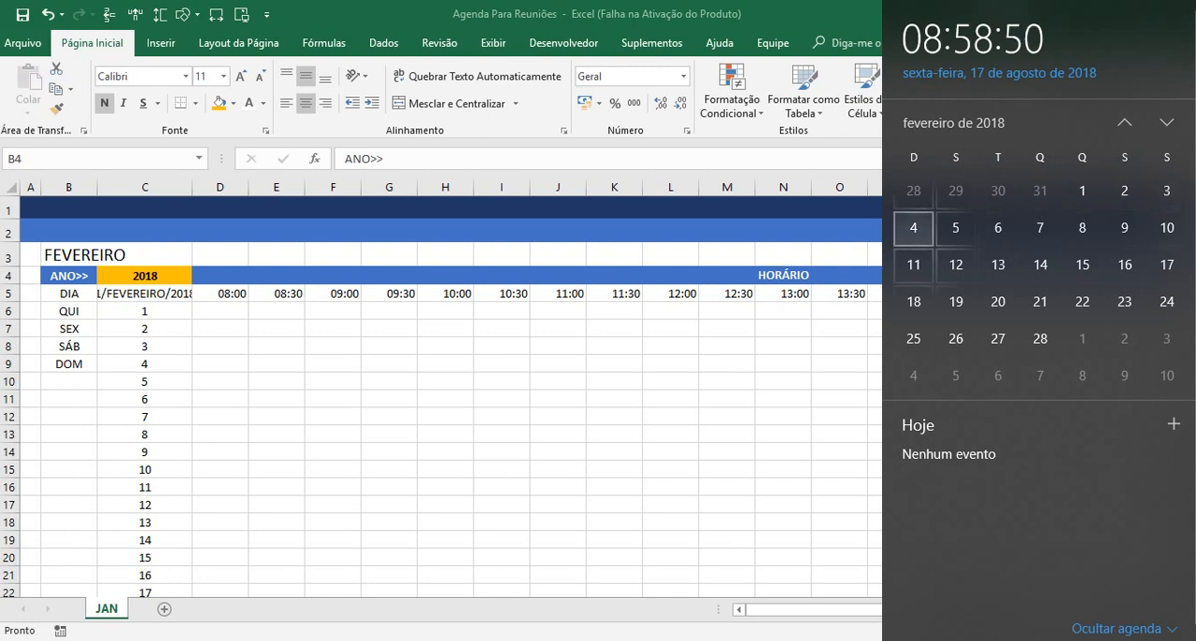
click(465, 462)
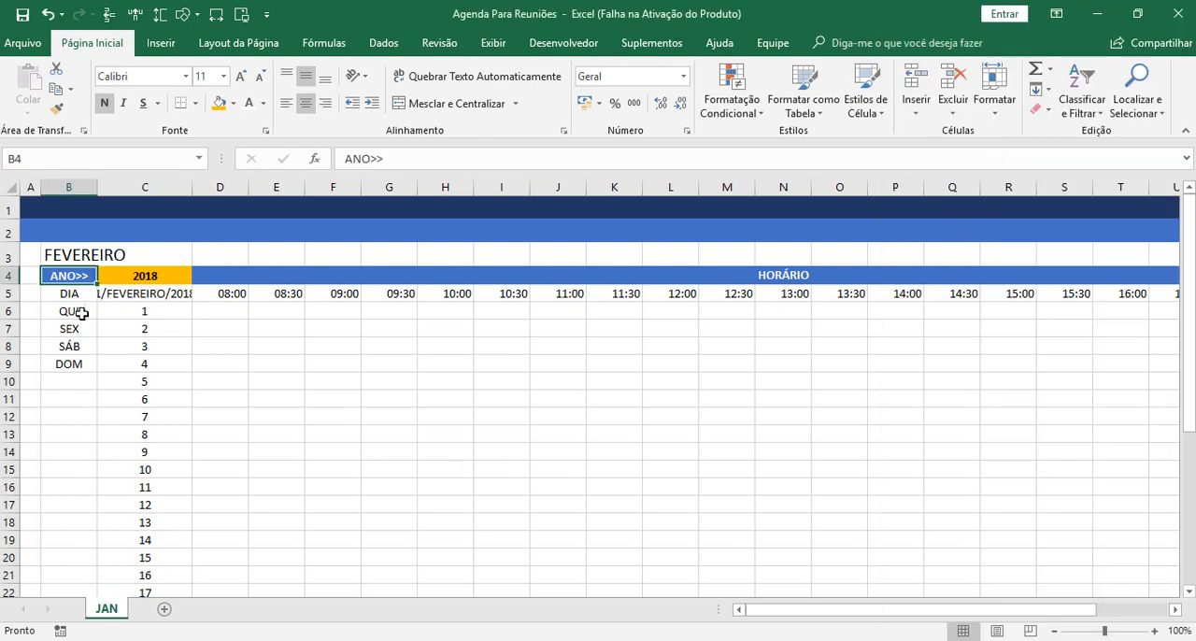
Set the month name in B3 back to JANEIRO.
click(69, 252)
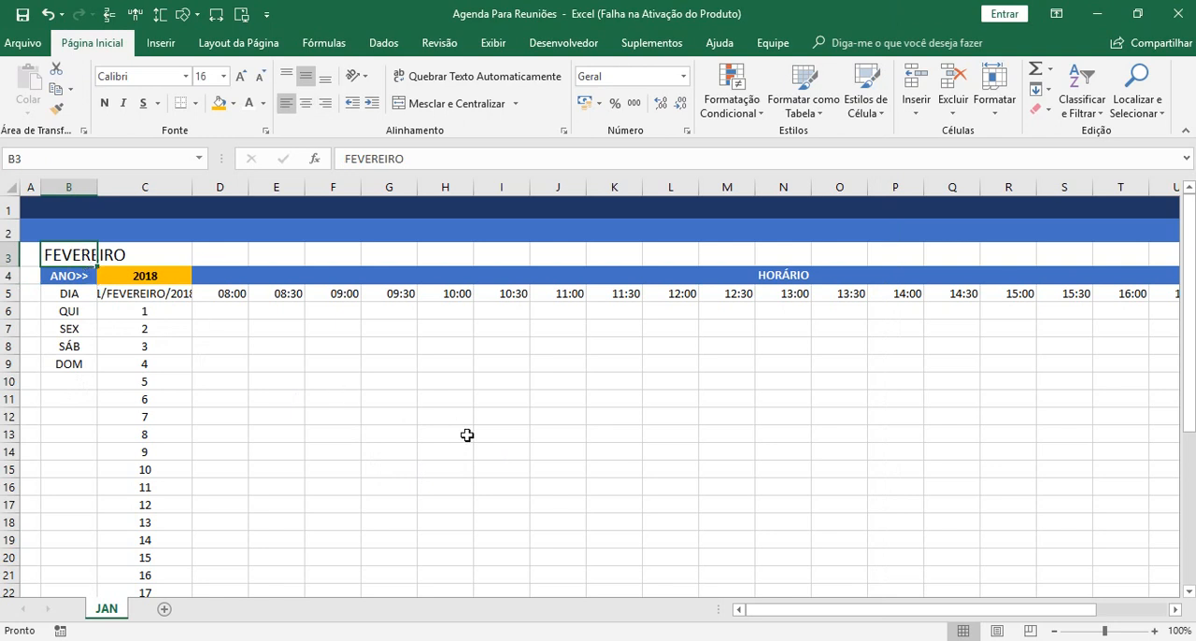
text(JANE)
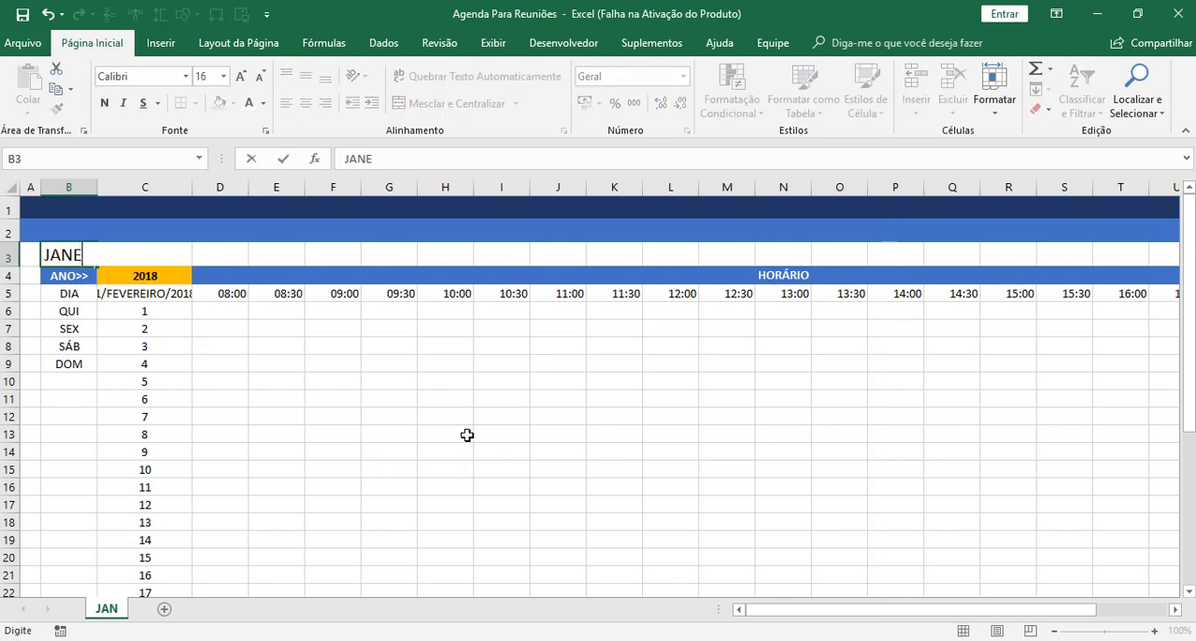
text(IRO)
key(Return)
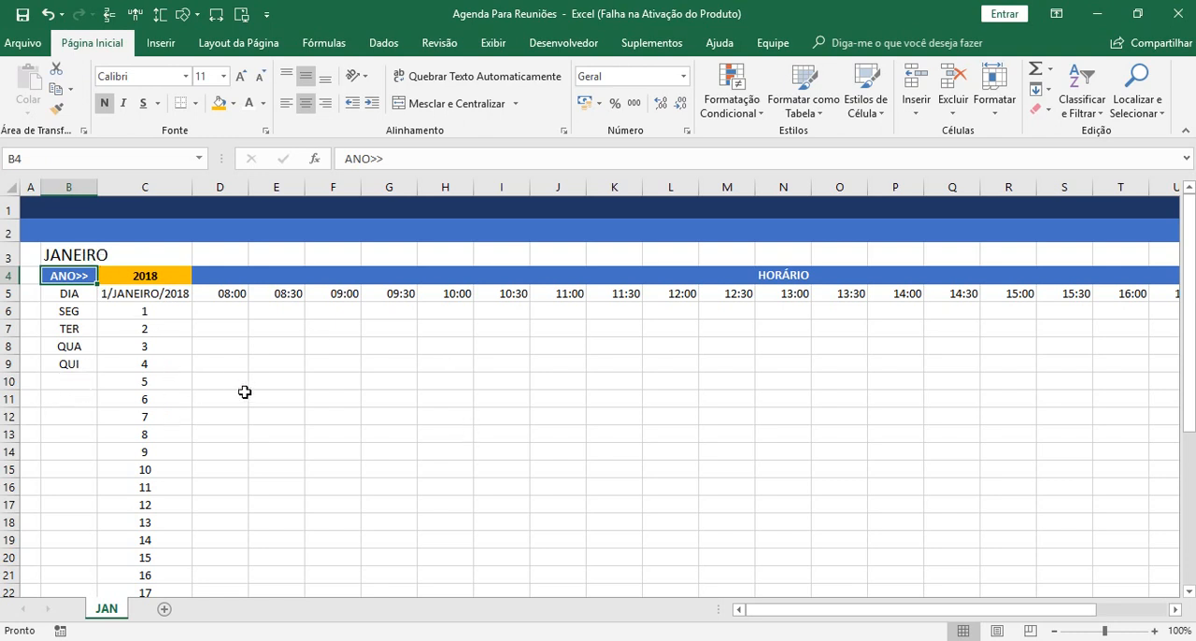
Wrap B6's weekday formula in SEERRO with an empty string ("") as the value if an error occurs.
click(76, 312)
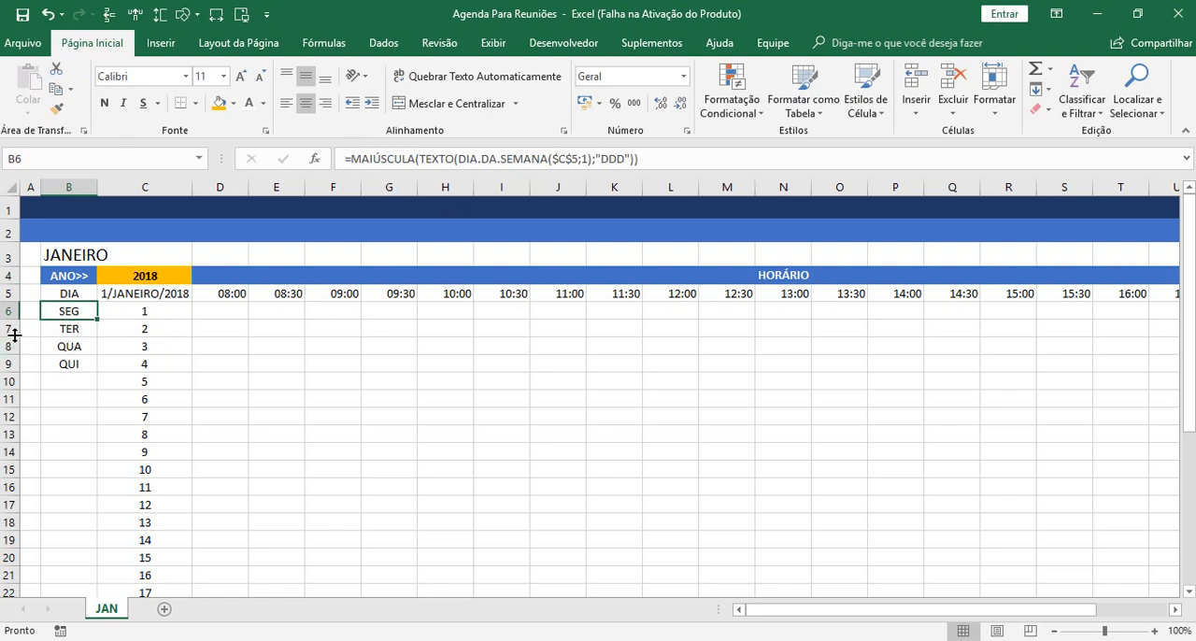
click(350, 160)
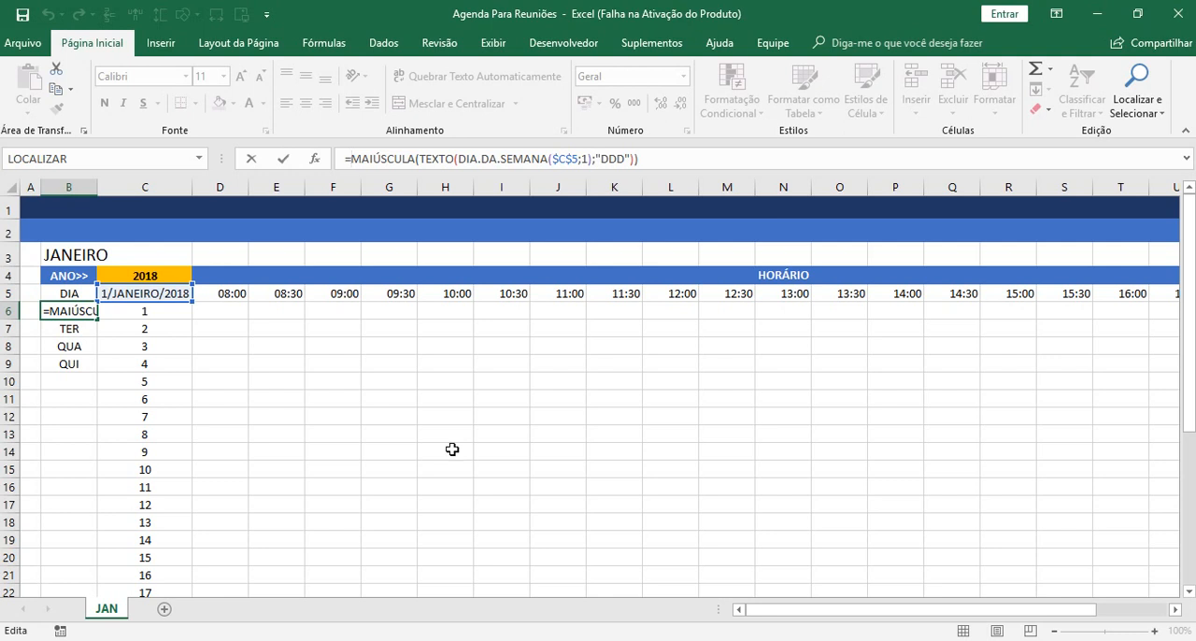
text(SE)
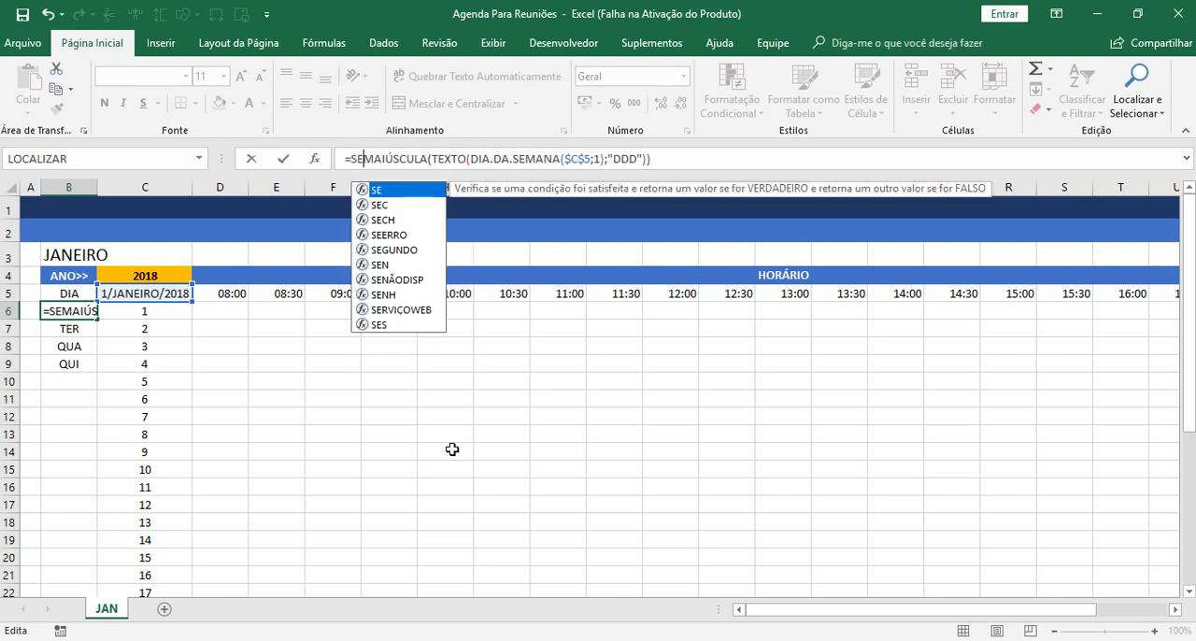
text(E)
key(Tab)
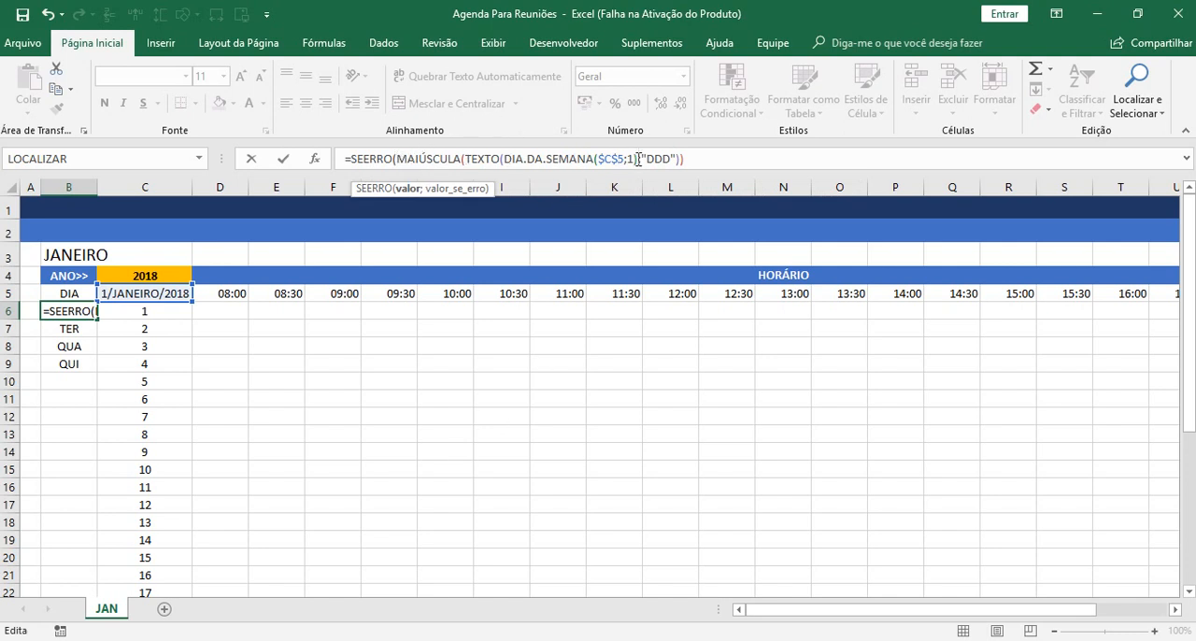
click(724, 157)
text(;)
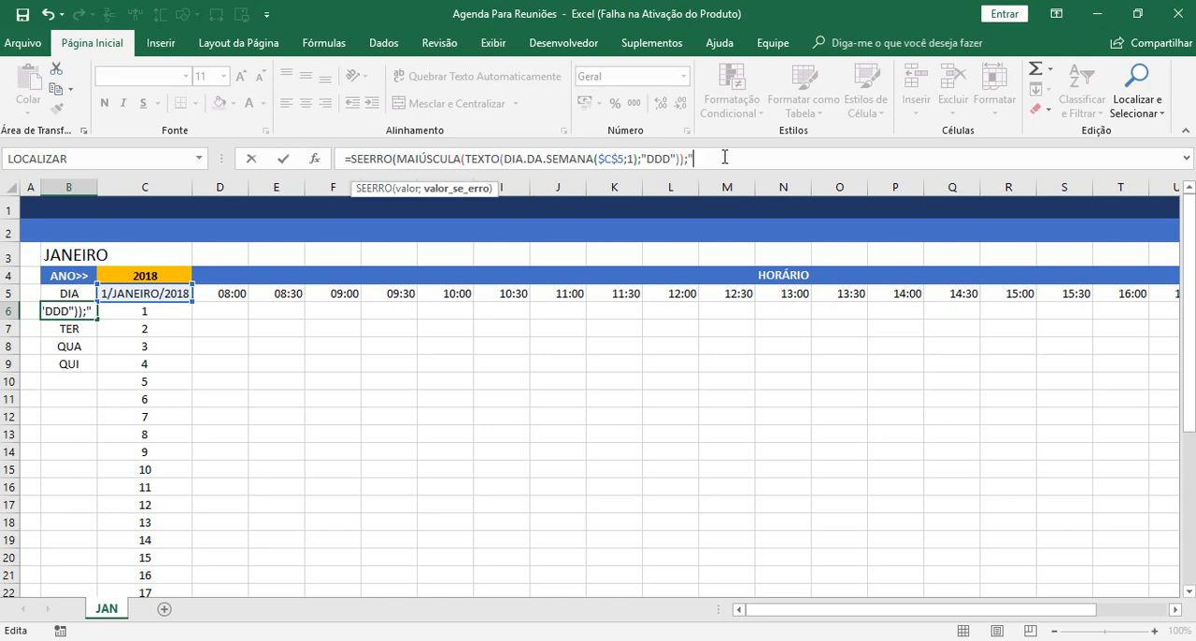
text(""))
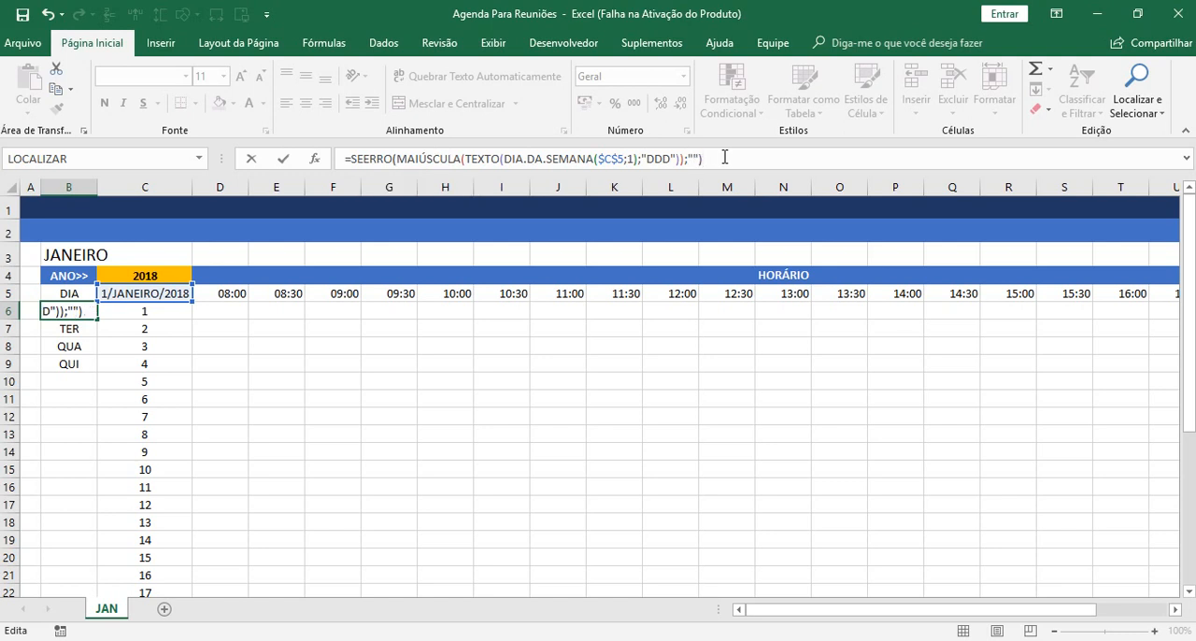
key(Return)
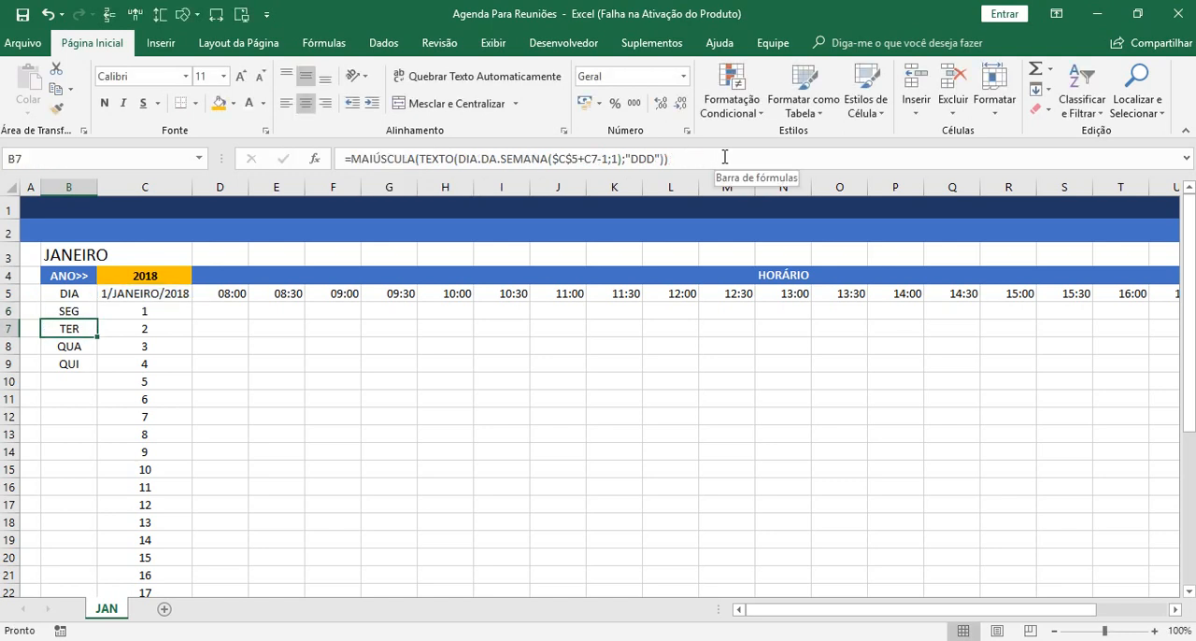
Wrap B7's weekday formula in SEERRO with "" as the error value, keeping $C$5+C7-1 as its date reference.
click(353, 162)
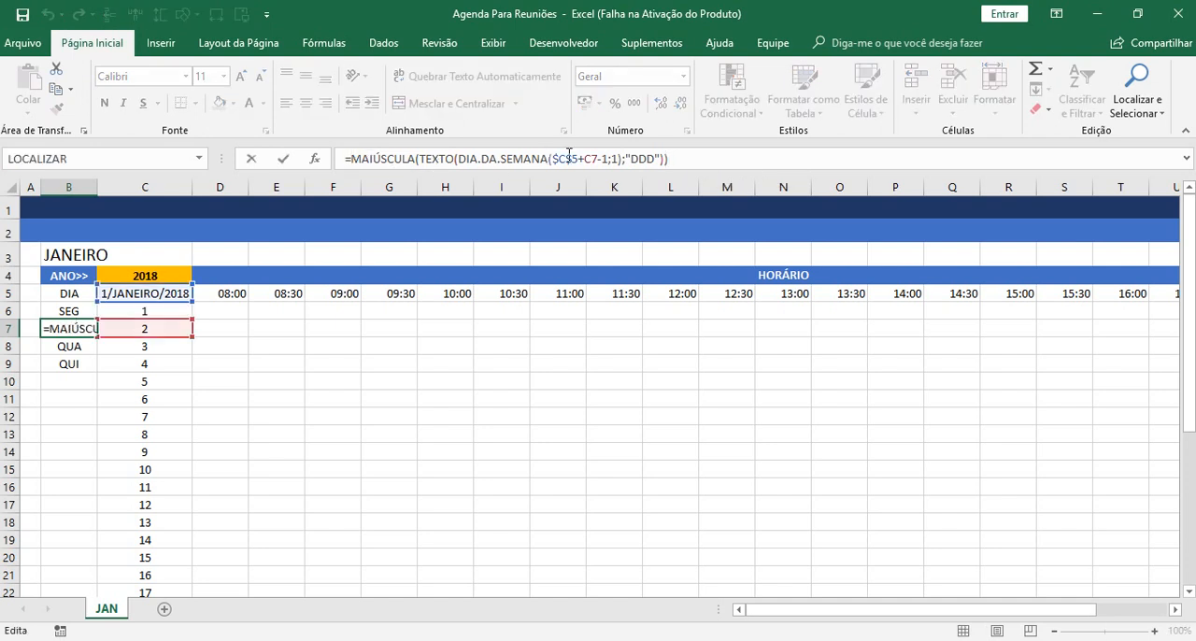
click(571, 160)
text($)
text(SEE)
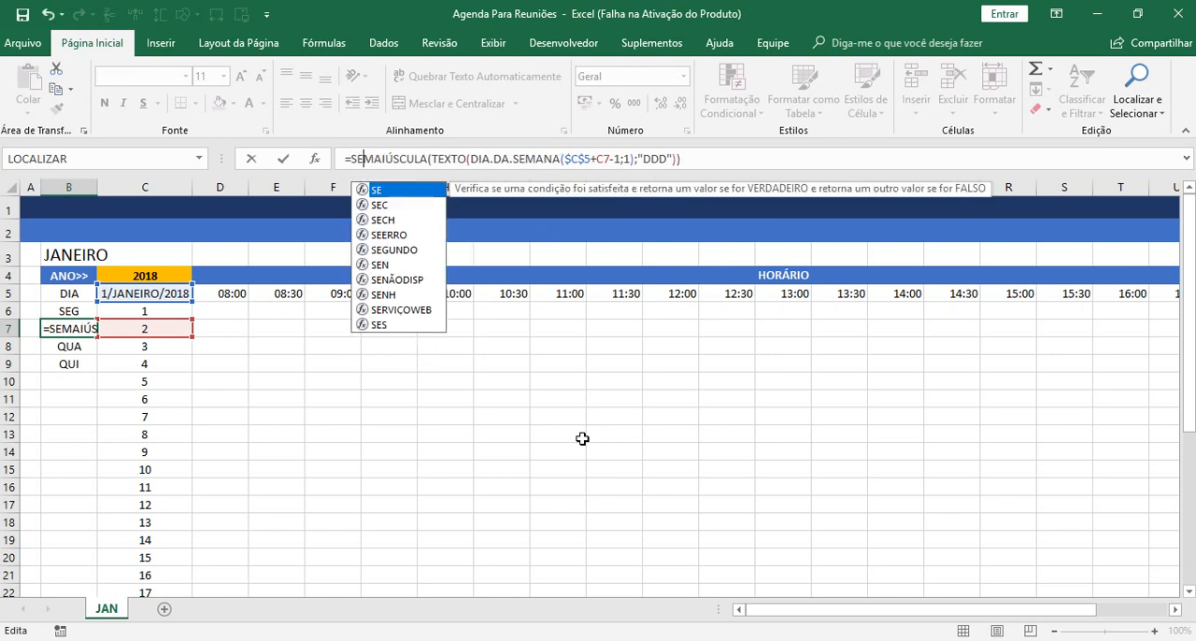
key(Tab)
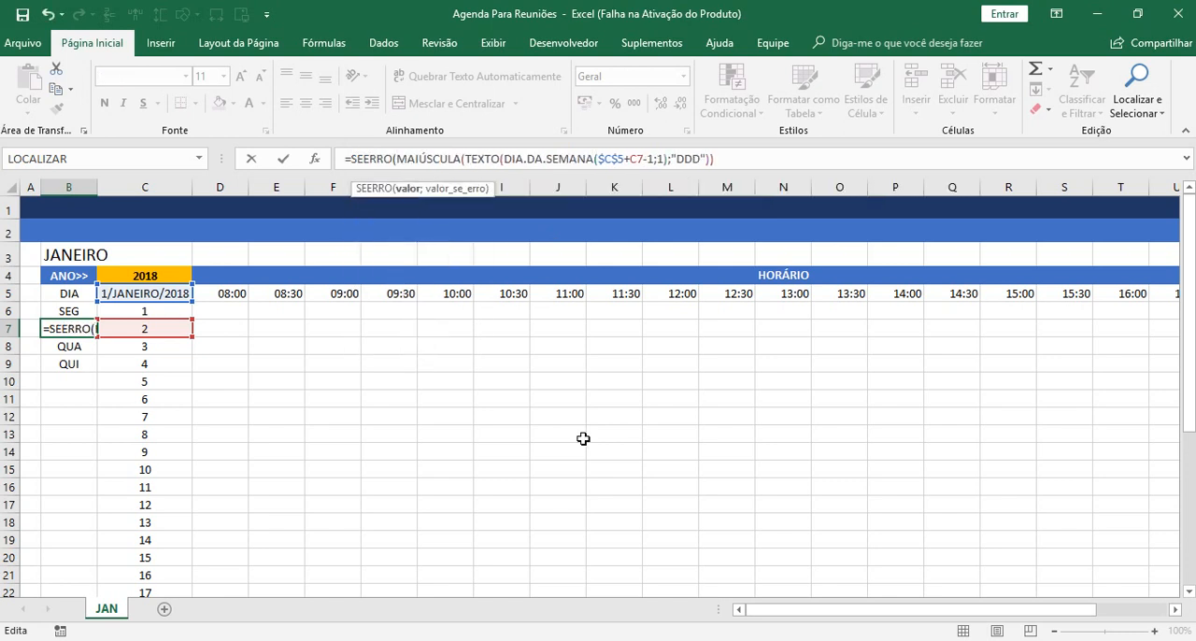
click(405, 188)
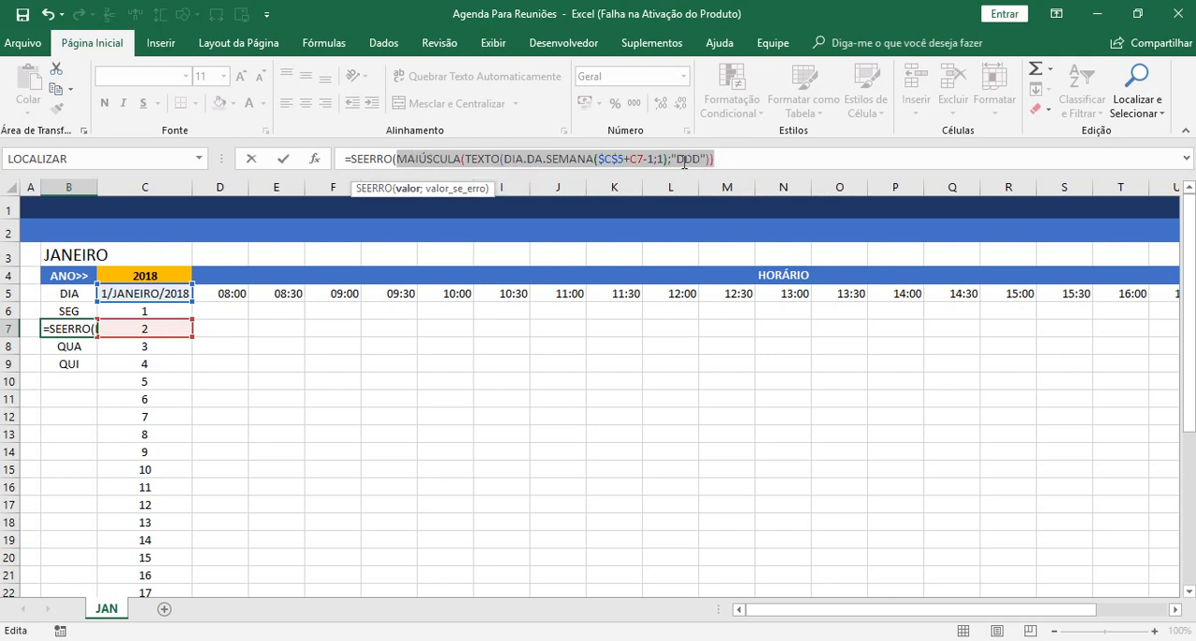
click(727, 164)
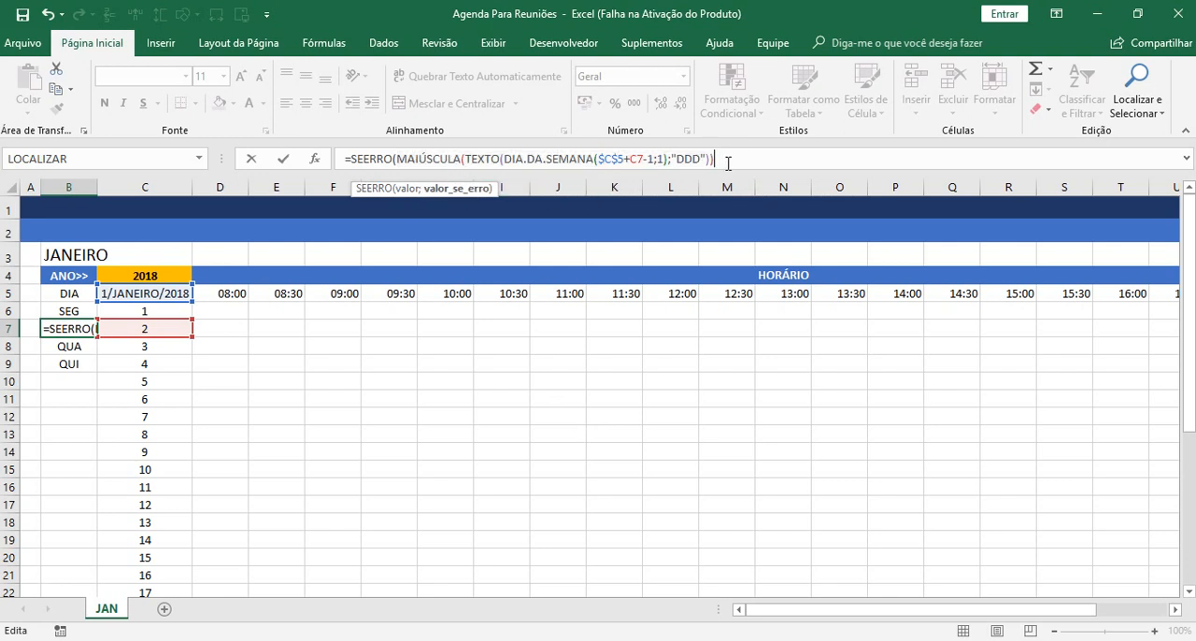
text(;""))
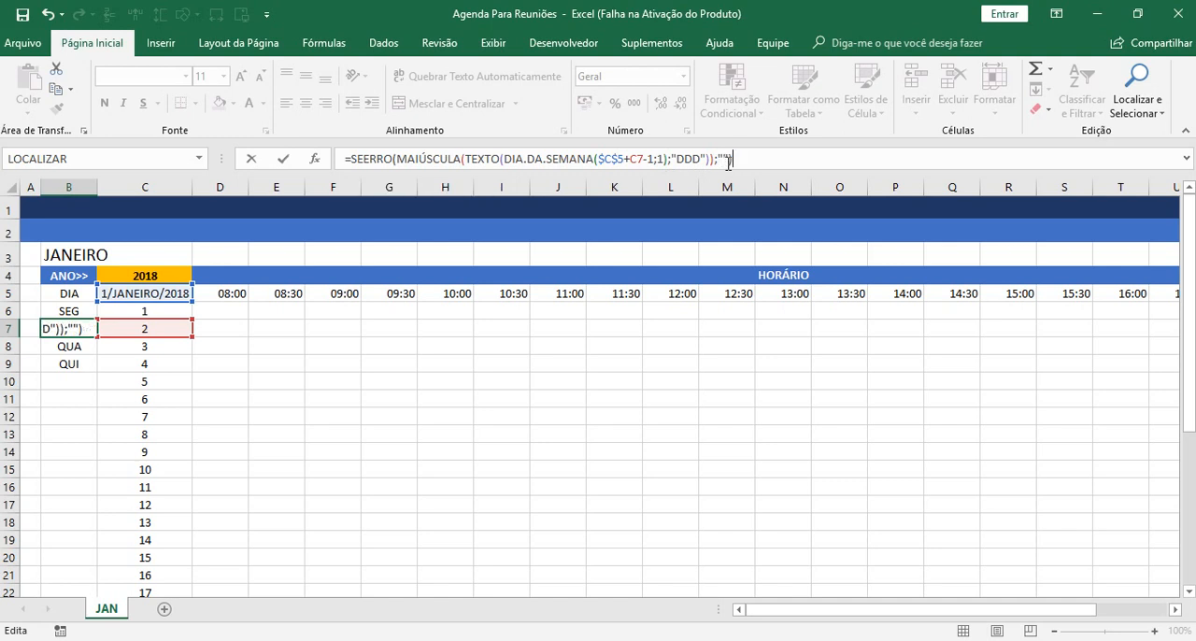
key(Return)
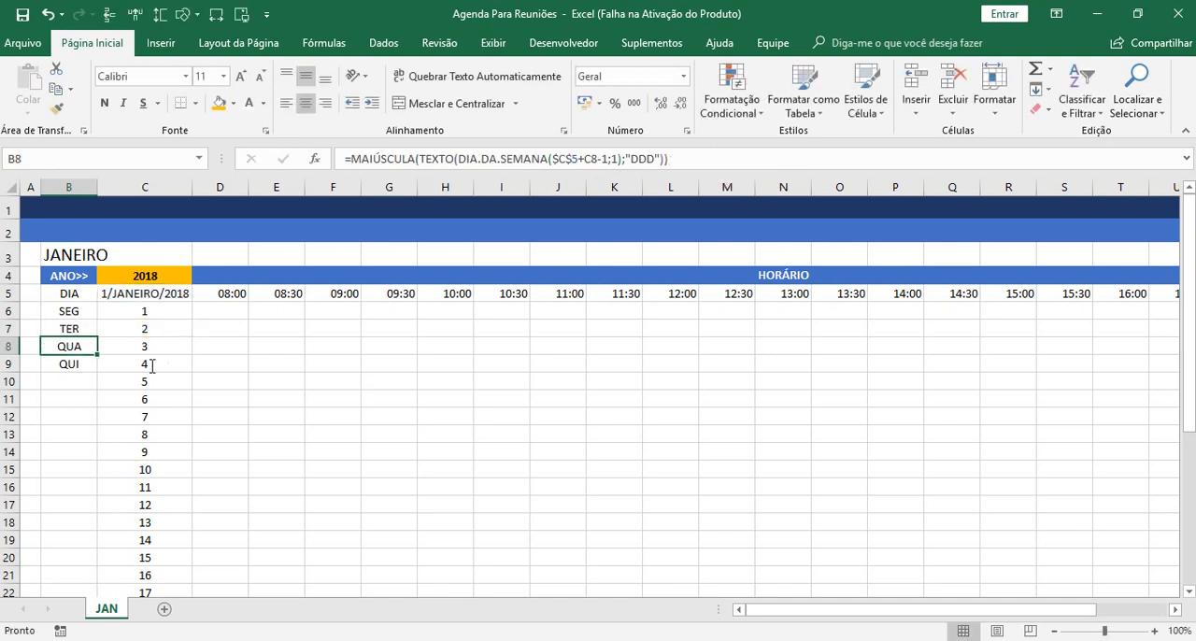
Fill B7's SEERRO weekday formula down to B9 and test it by entering the incomplete year 201 in C4.
click(77, 330)
drag(96, 337, 100, 370)
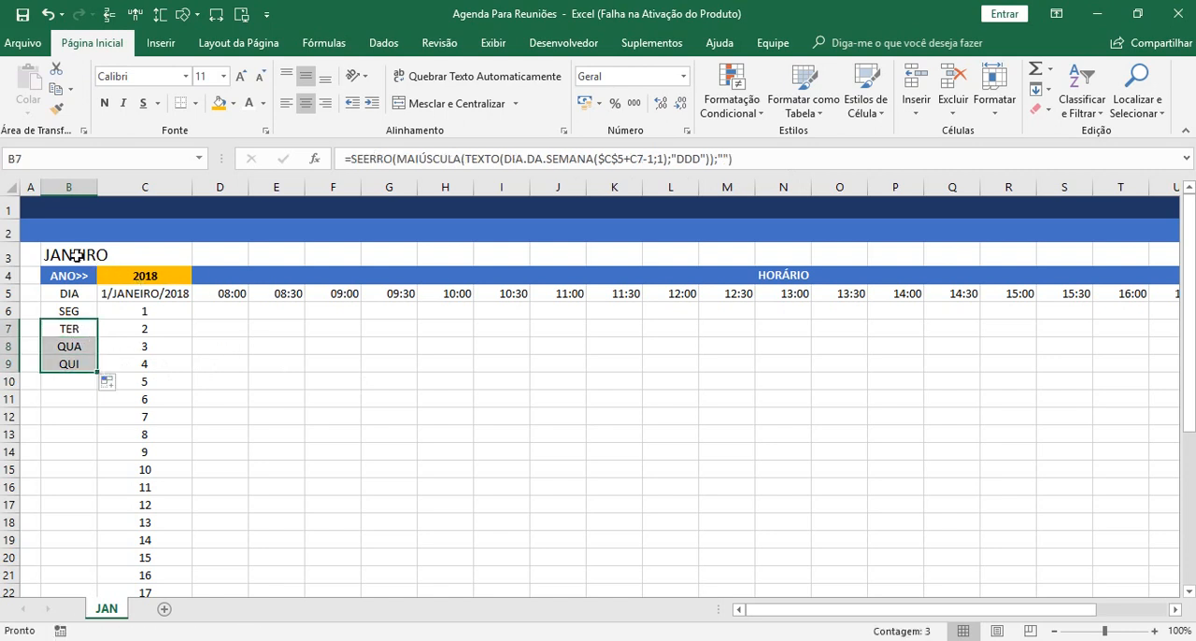
click(145, 278)
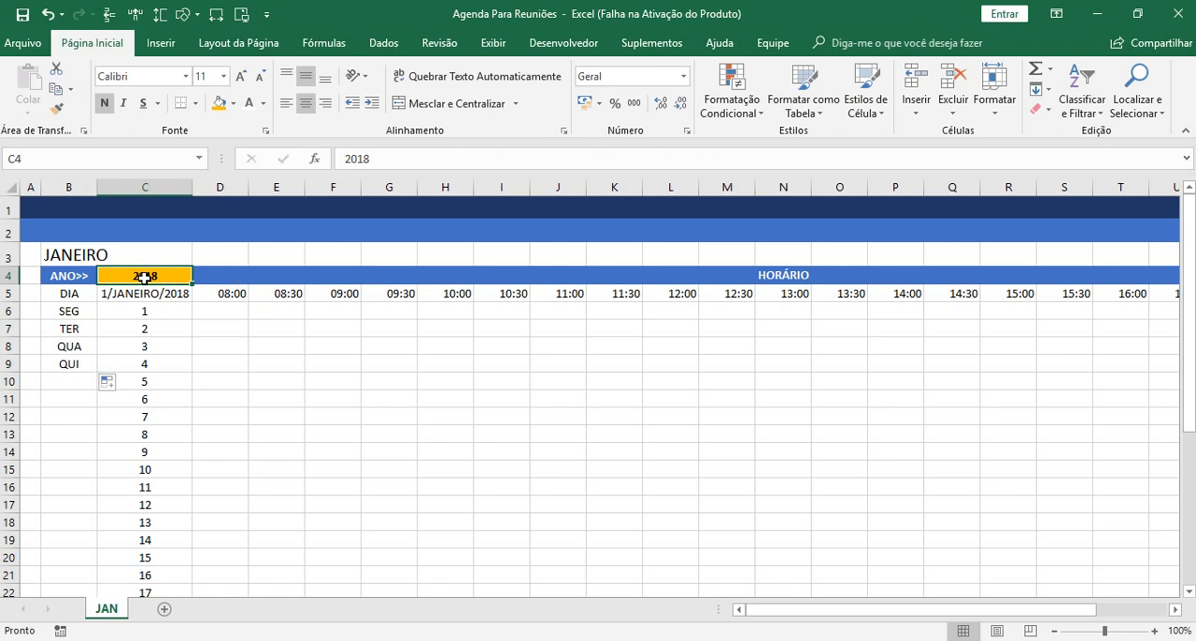
key(F2)
key(BackSpace)
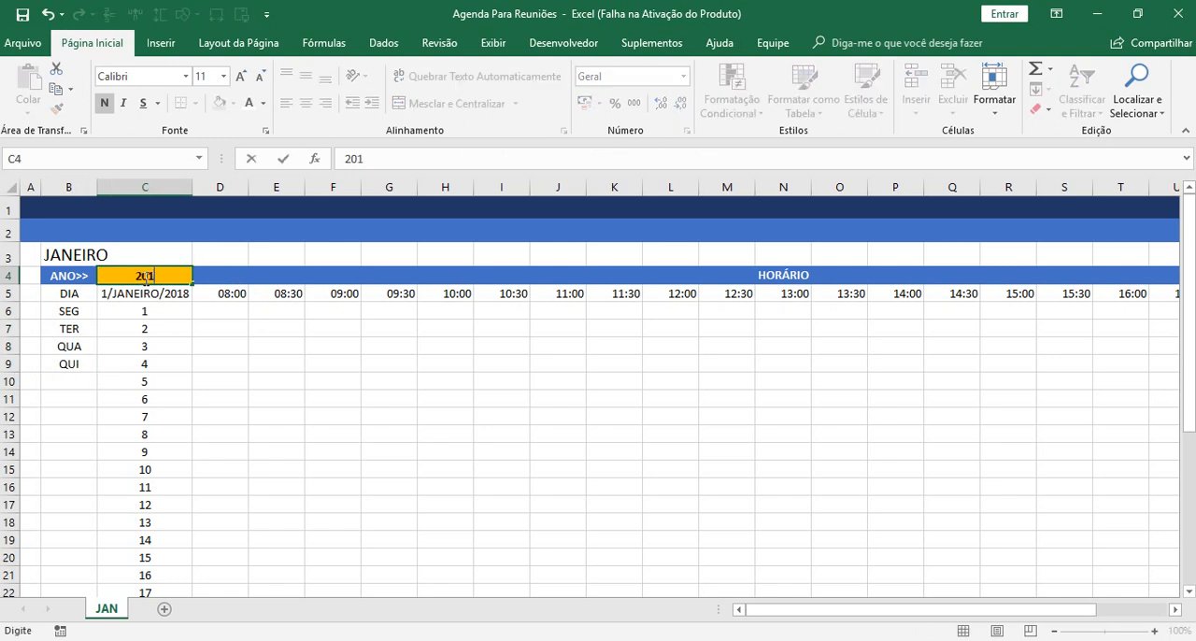
key(Tab)
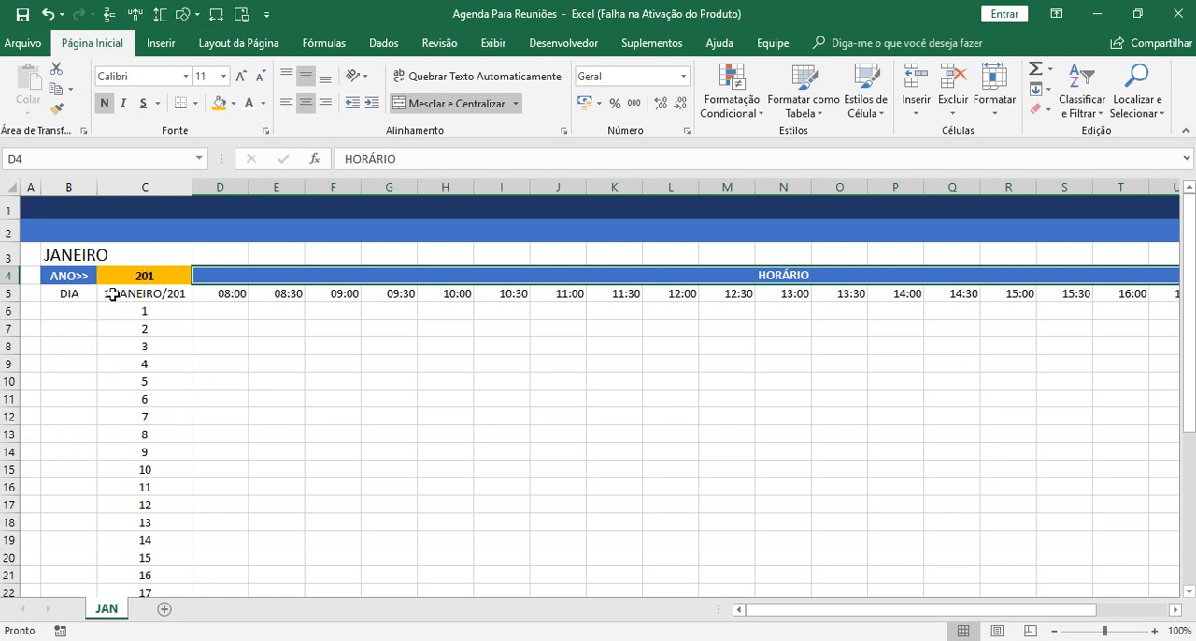
Set the year in C4 to 2011.
click(161, 275)
text(2011)
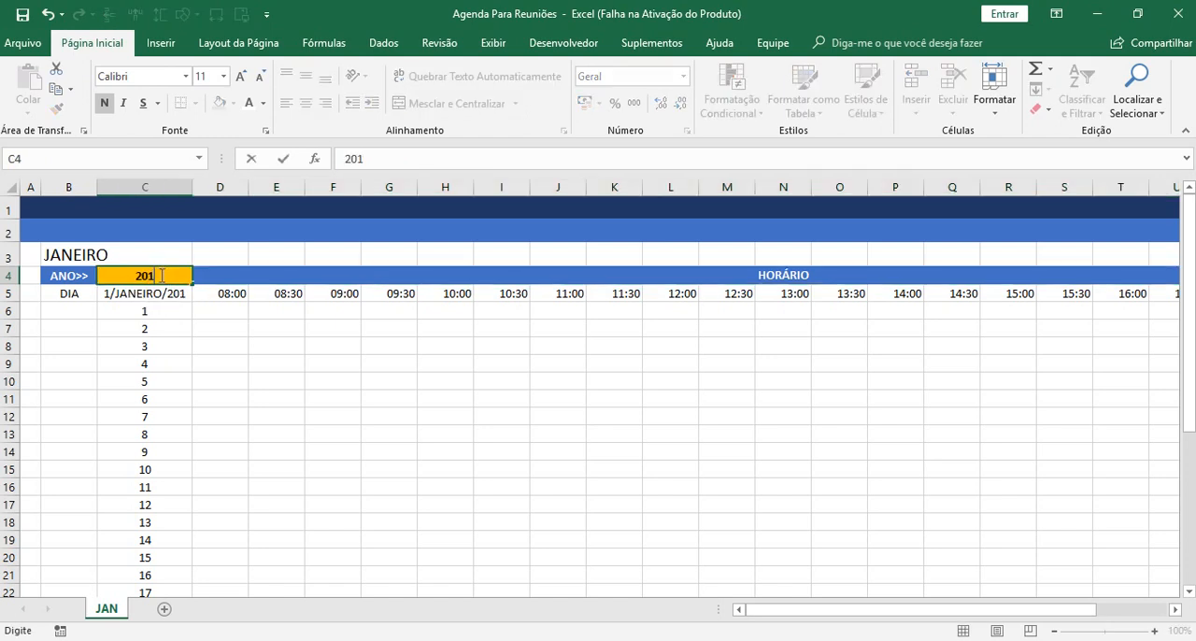
key(Return)
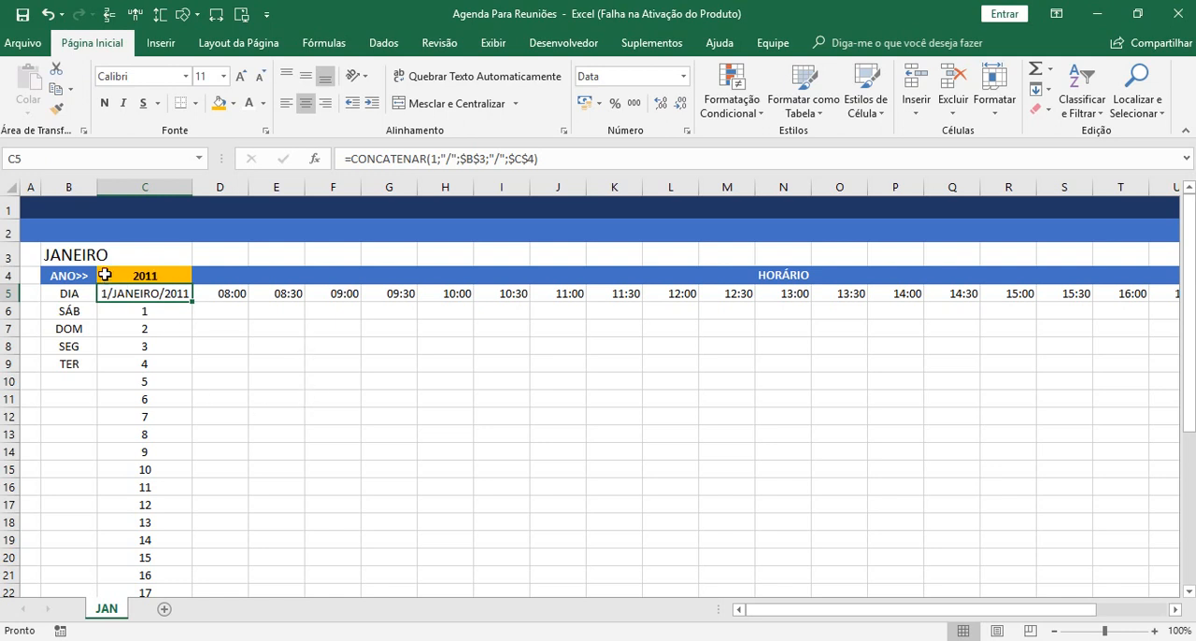
Copy the formatting of the ANO>> cell B4 onto the DIA heading in B5.
click(58, 291)
click(60, 278)
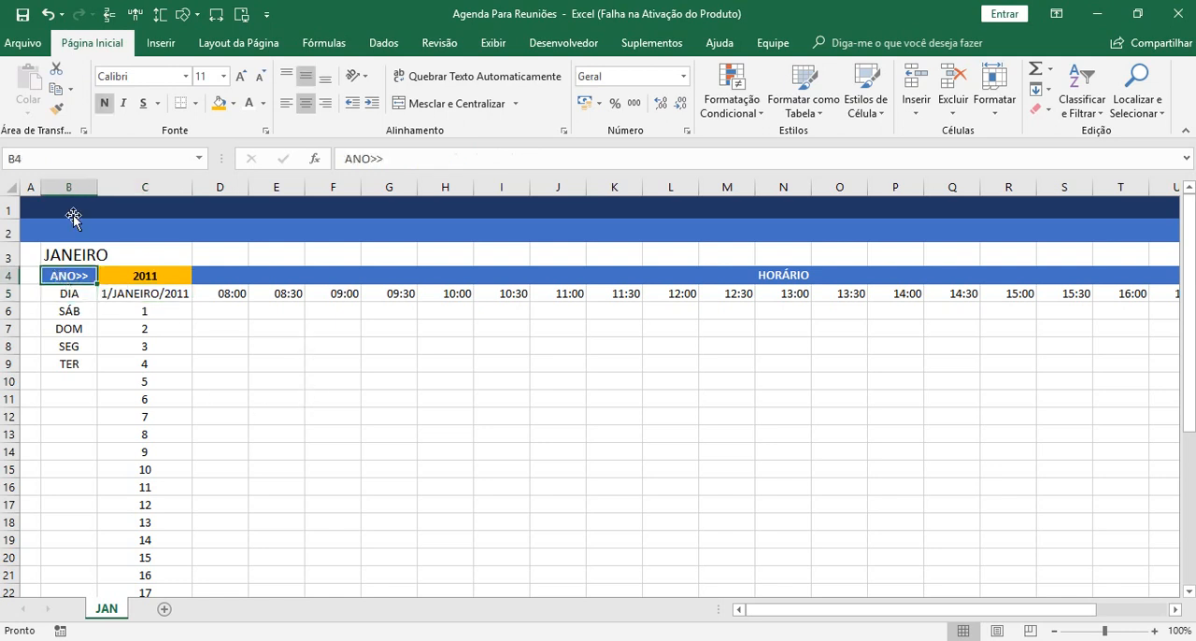
click(56, 109)
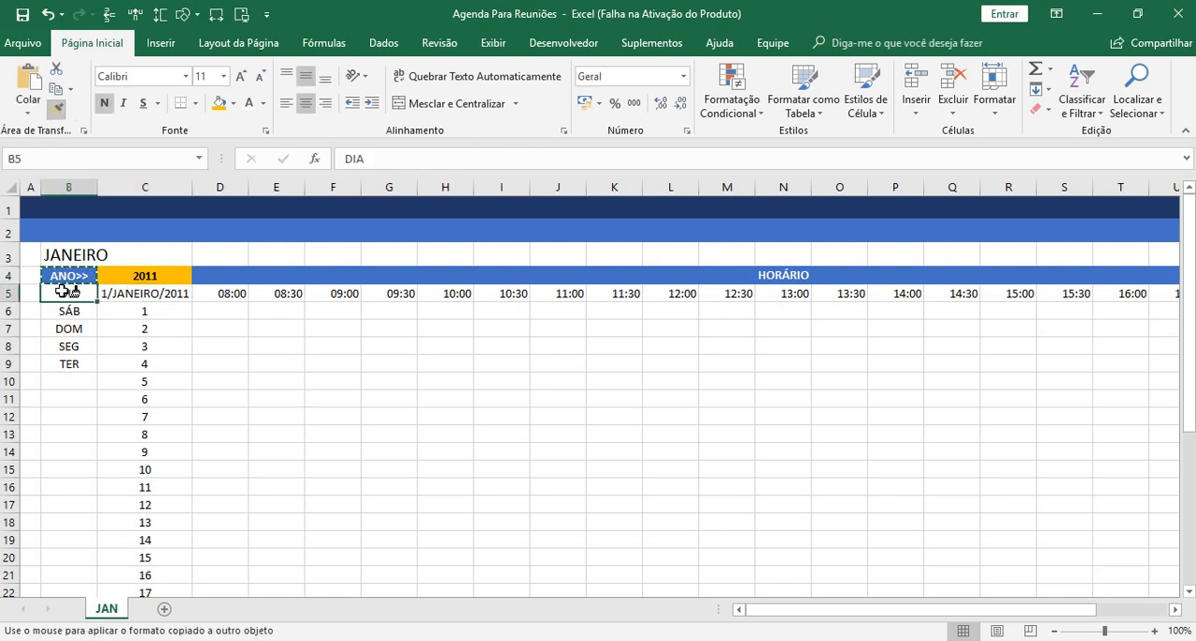
click(66, 293)
click(278, 379)
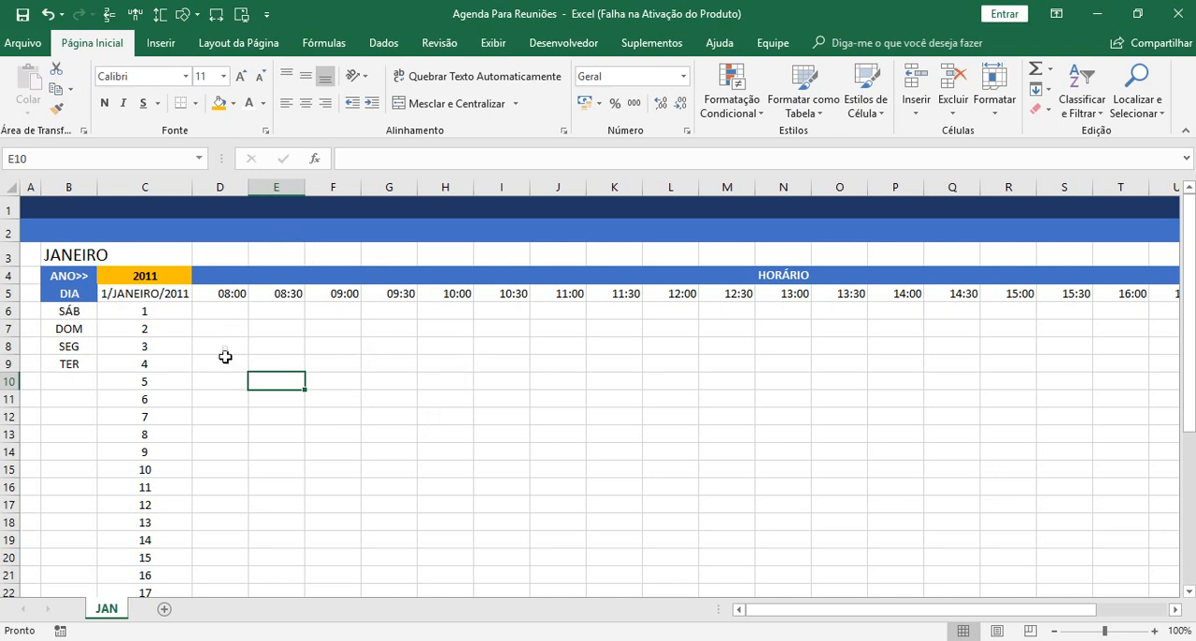
Give the time headings 08:00 to 18:00 in D5:X5 a light blue fill, bold text and centred alignment.
drag(217, 293, 1074, 297)
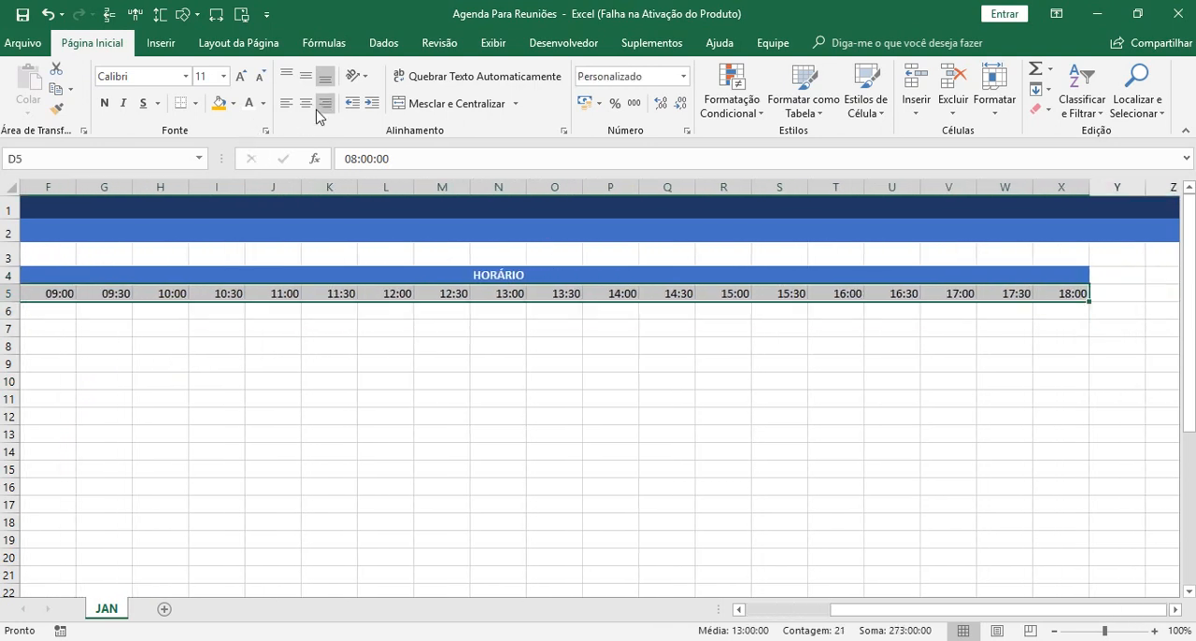
click(234, 103)
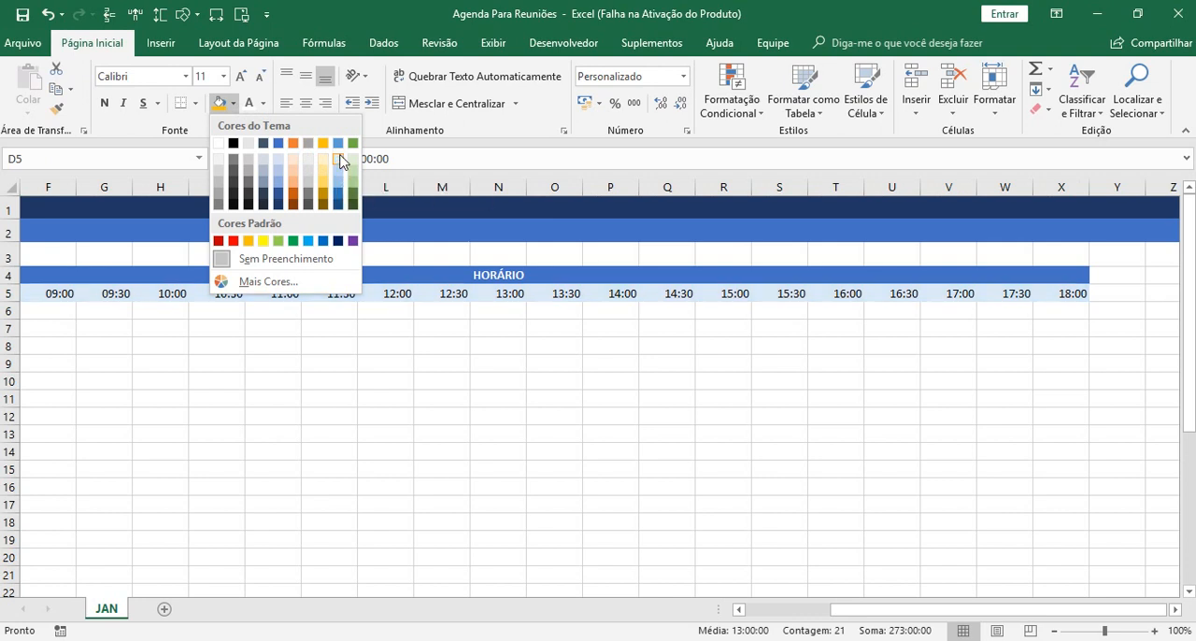
click(340, 163)
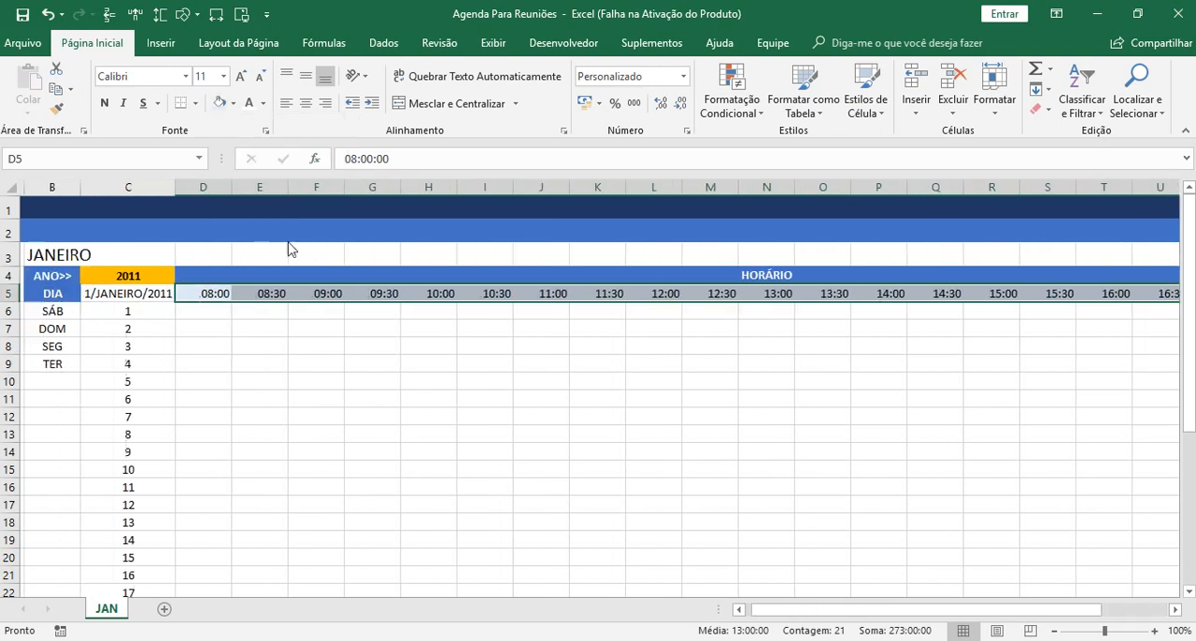
click(108, 109)
click(305, 103)
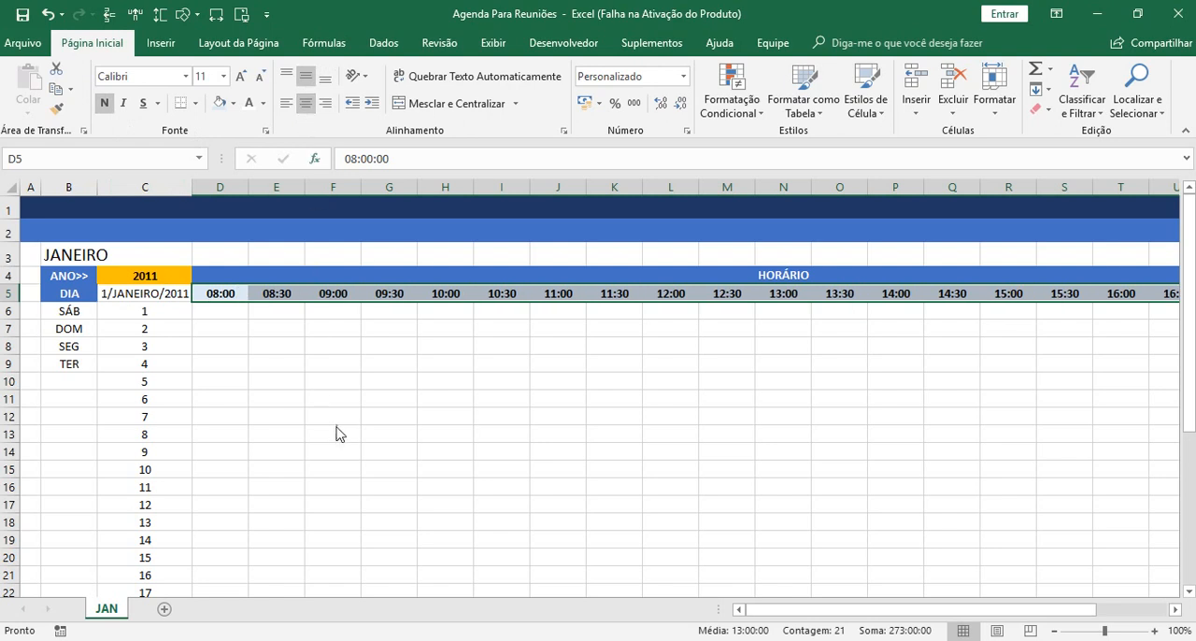
click(336, 427)
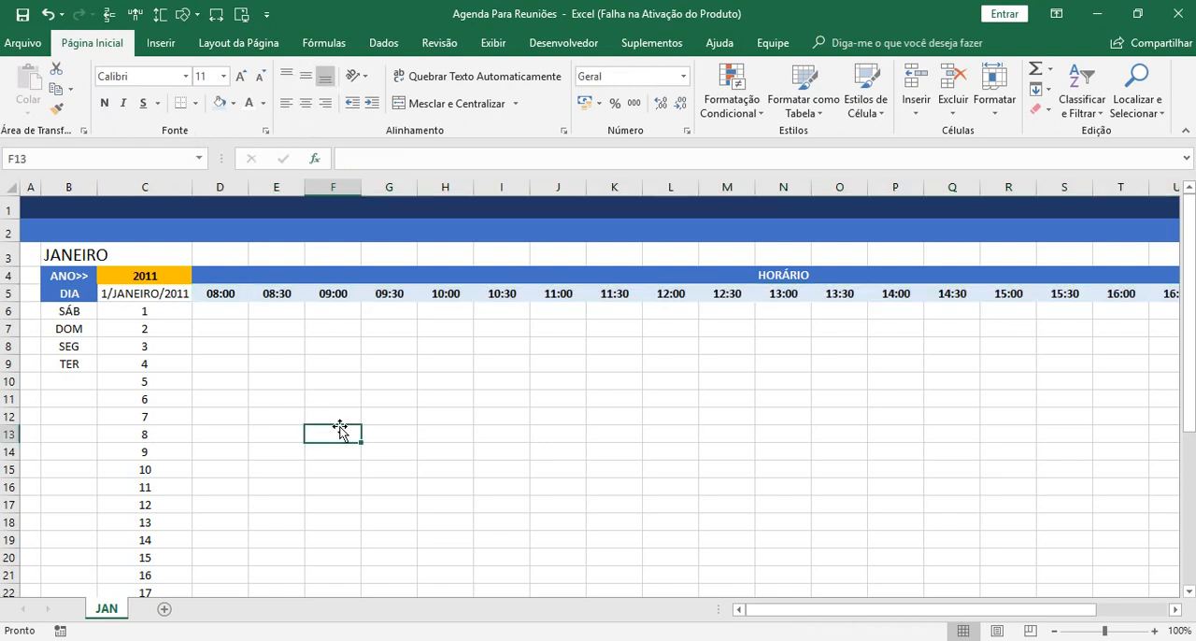
Fill the weekday formula from B9 down to B36, covering the month through day 31.
click(68, 362)
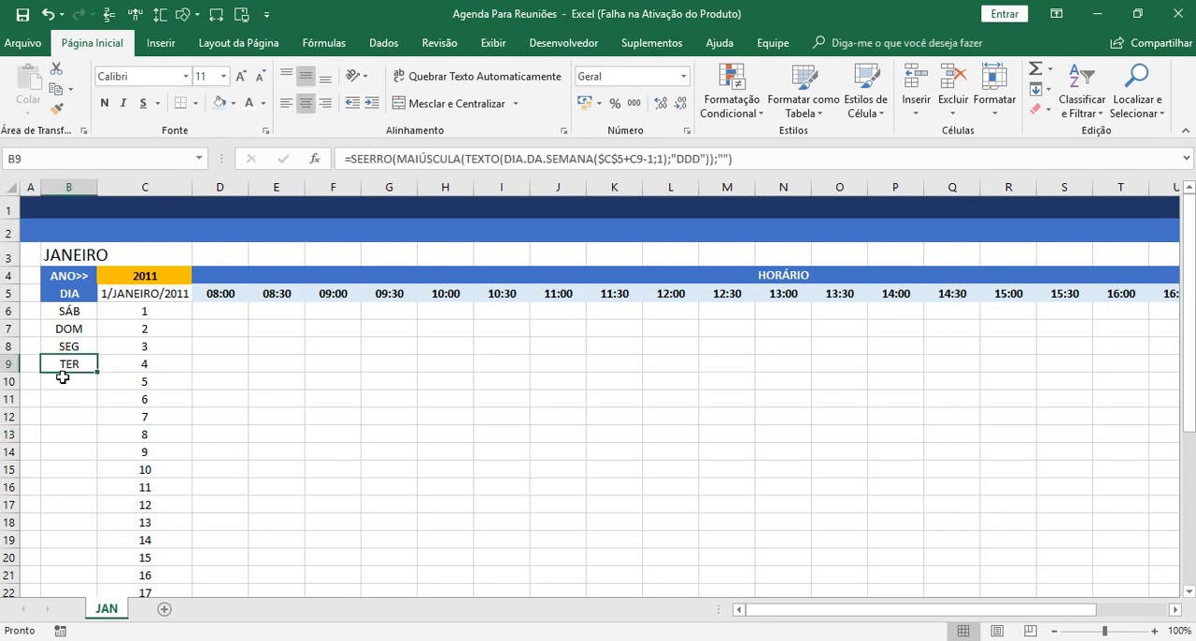
drag(98, 372, 82, 566)
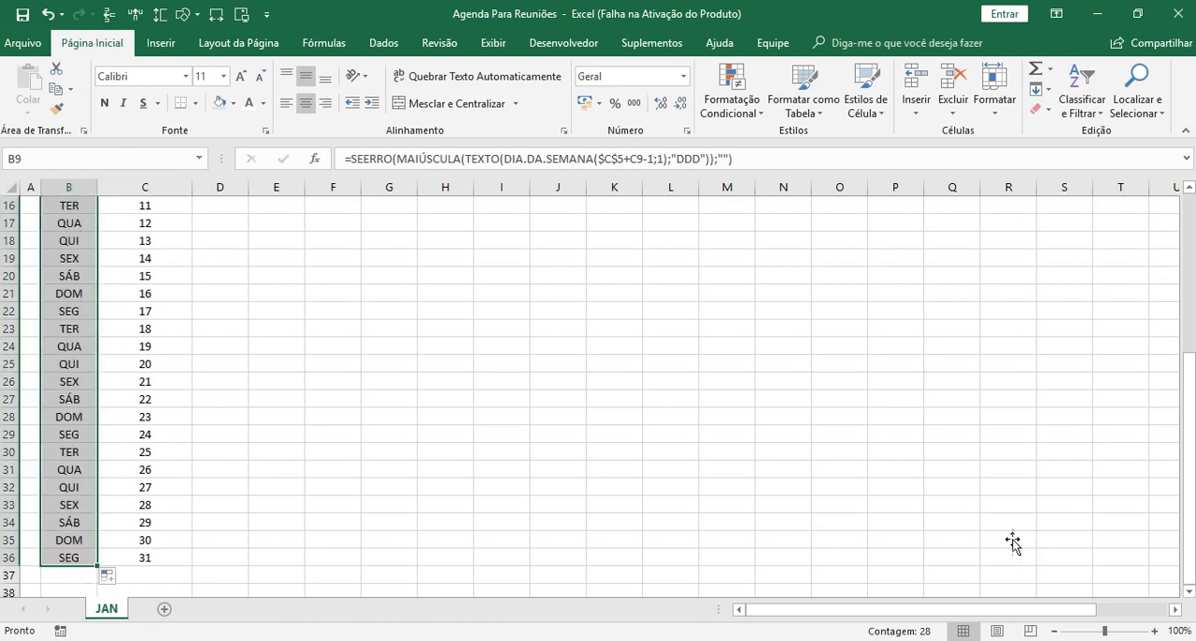
drag(1187, 524, 1186, 367)
click(393, 431)
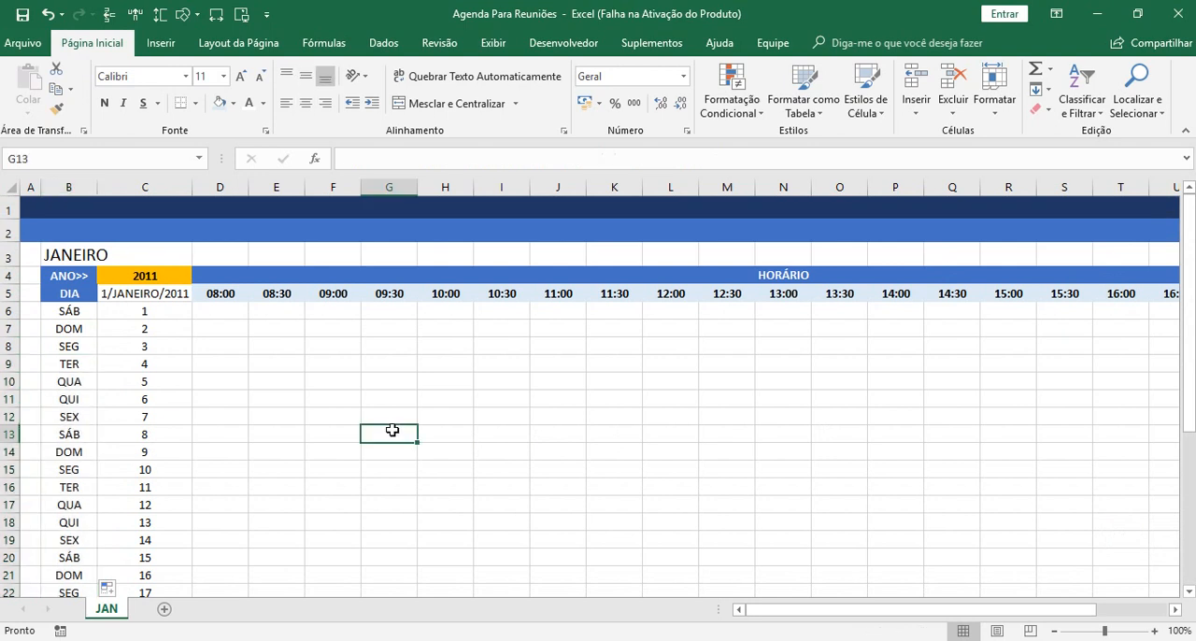
Narrow columns C and B to just fit the day numbers and weekday abbreviations, and save the workbook.
click(149, 187)
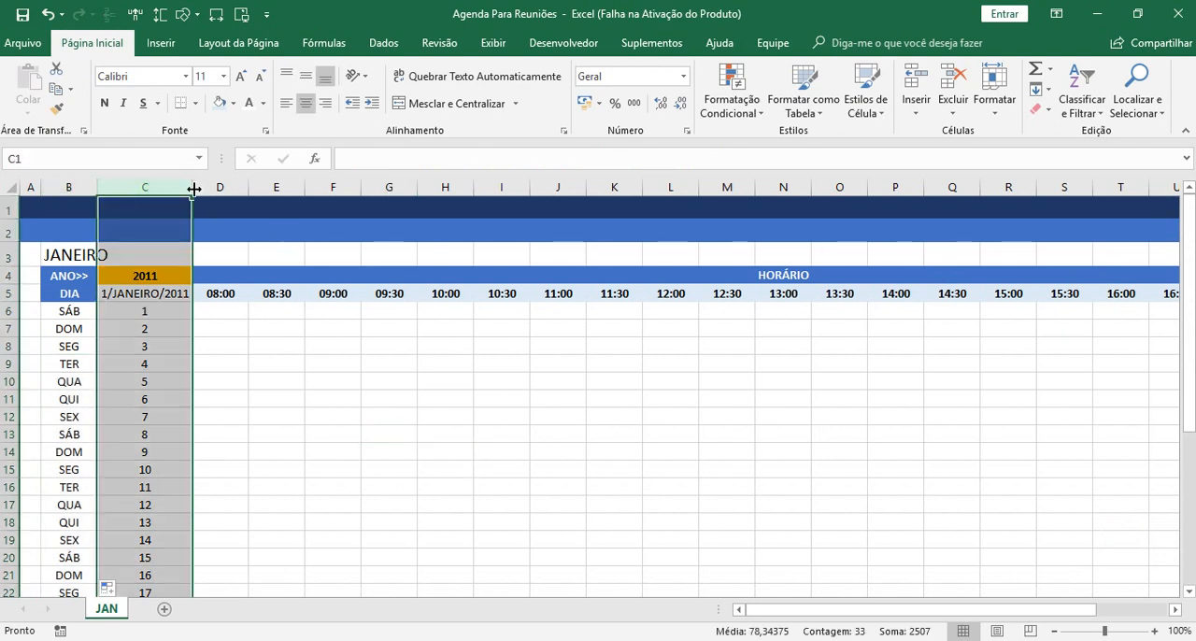
drag(193, 186, 142, 195)
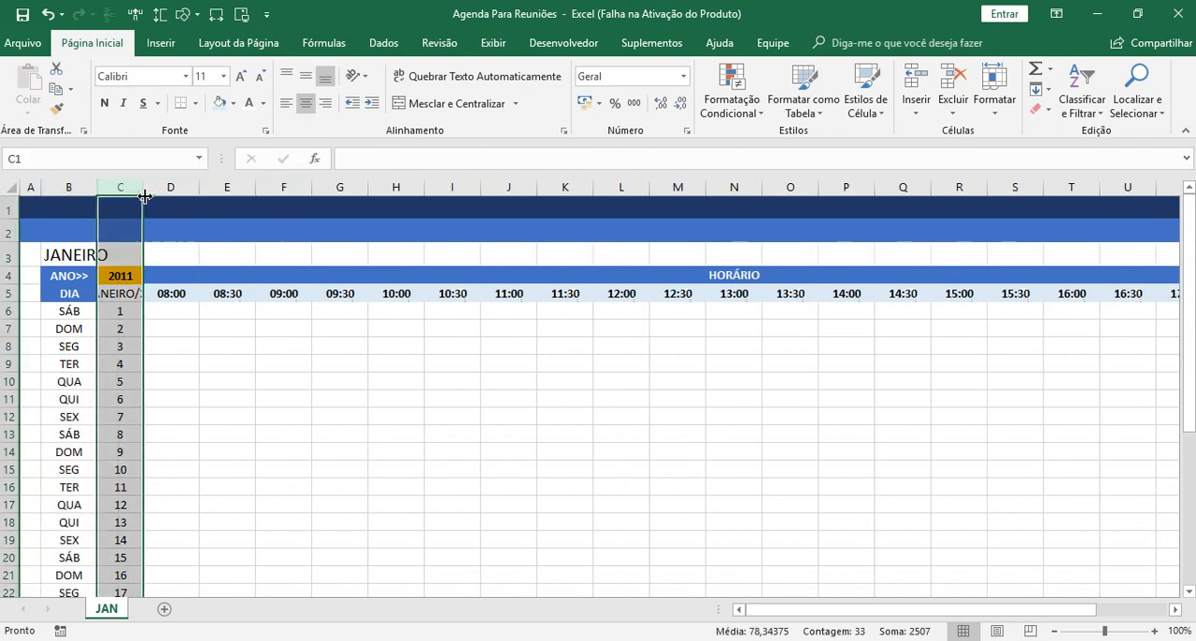
click(248, 347)
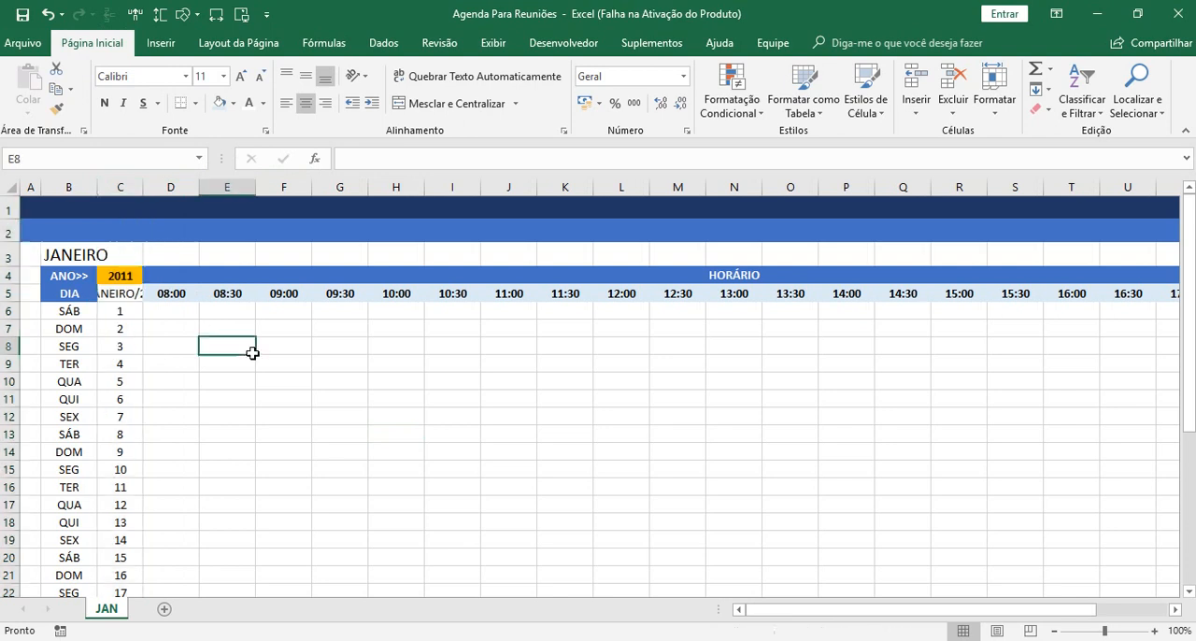
mouse_move(80, 191)
mouse_down()
mouse_move(115, 187)
mouse_move(84, 193)
mouse_up()
click(187, 322)
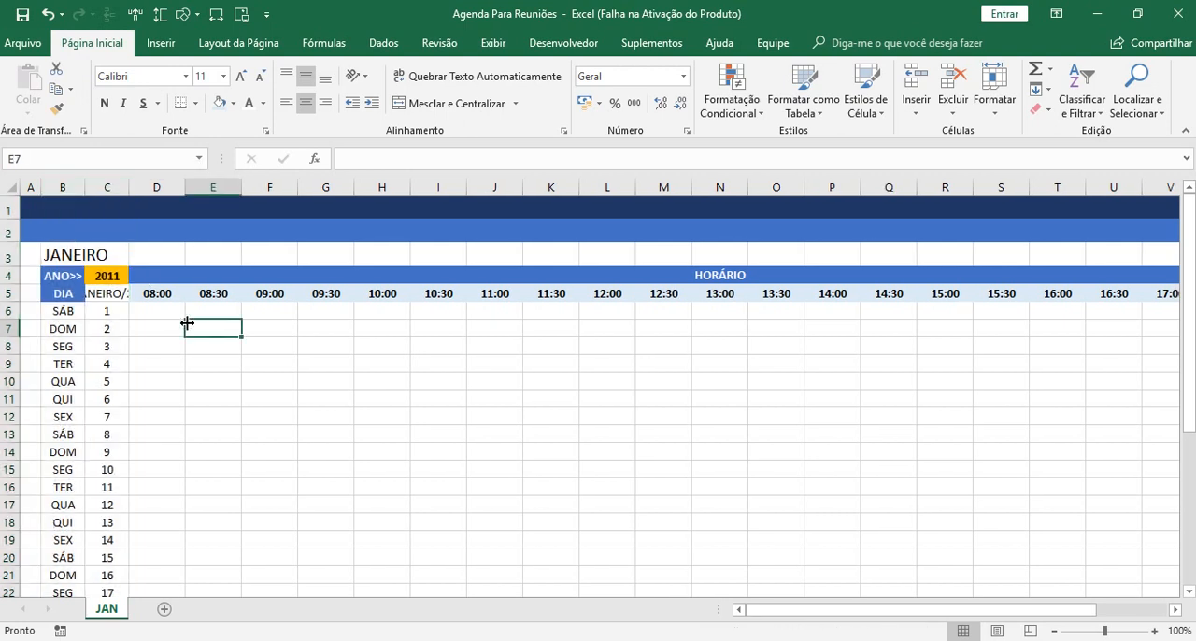
click(21, 19)
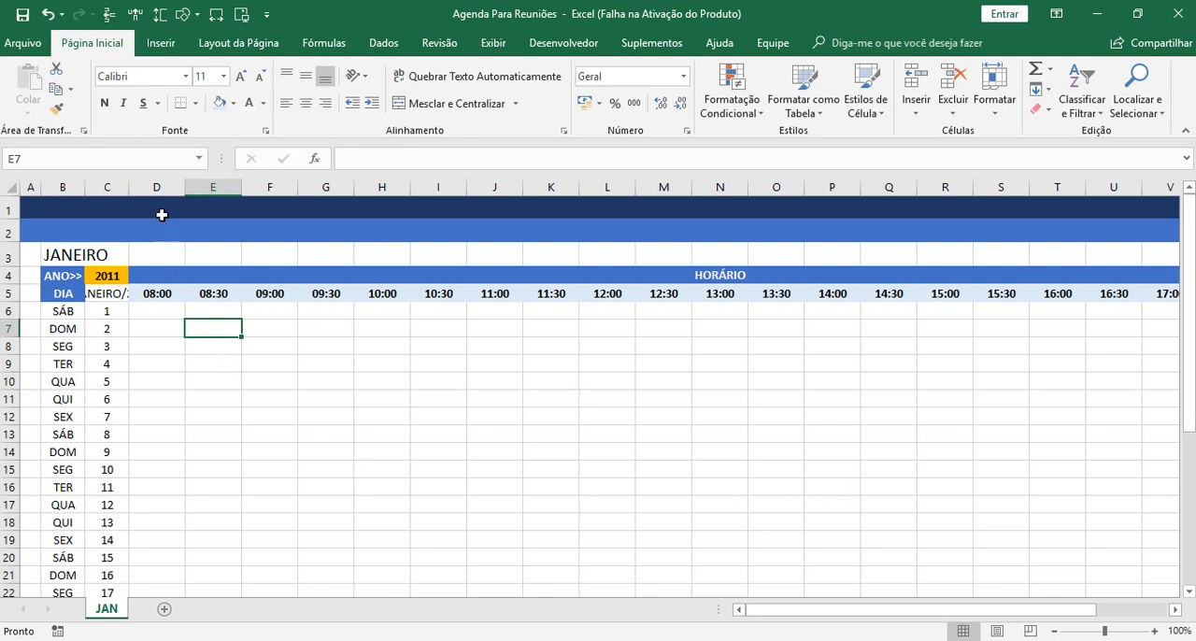
Narrow the time columns D to X to one equal width so the whole 08:00 to 18:00 schedule fits on screen.
click(164, 186)
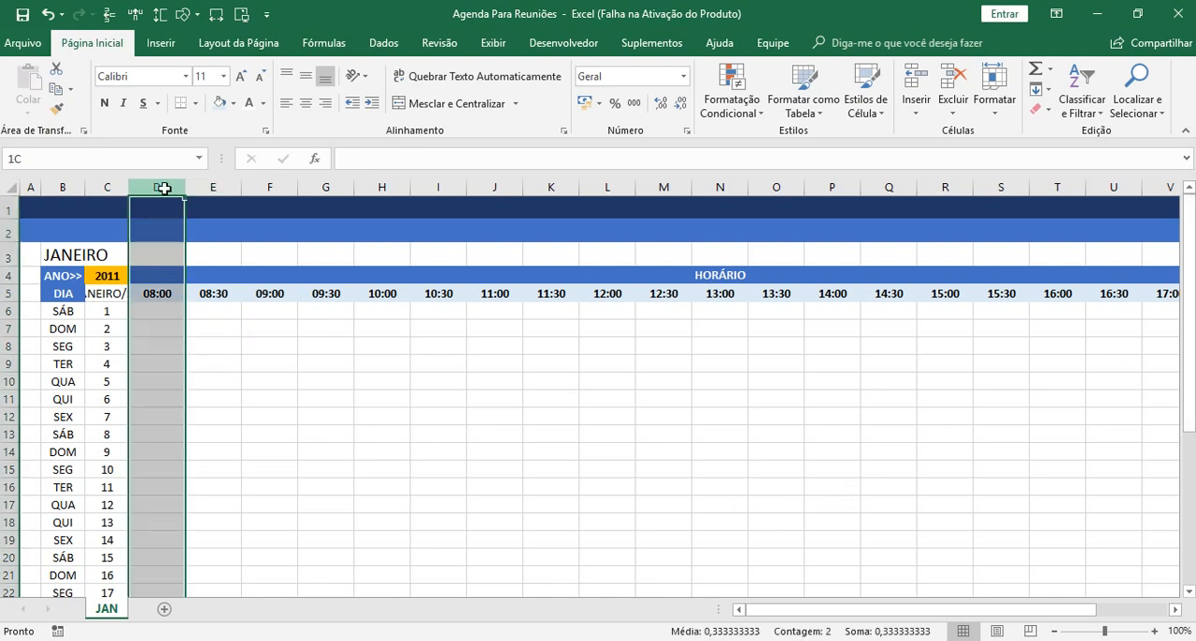
drag(163, 187, 1063, 209)
drag(1051, 609, 878, 609)
drag(638, 181, 648, 187)
mouse_move(644, 189)
mouse_down()
mouse_move(666, 183)
mouse_move(646, 190)
mouse_up()
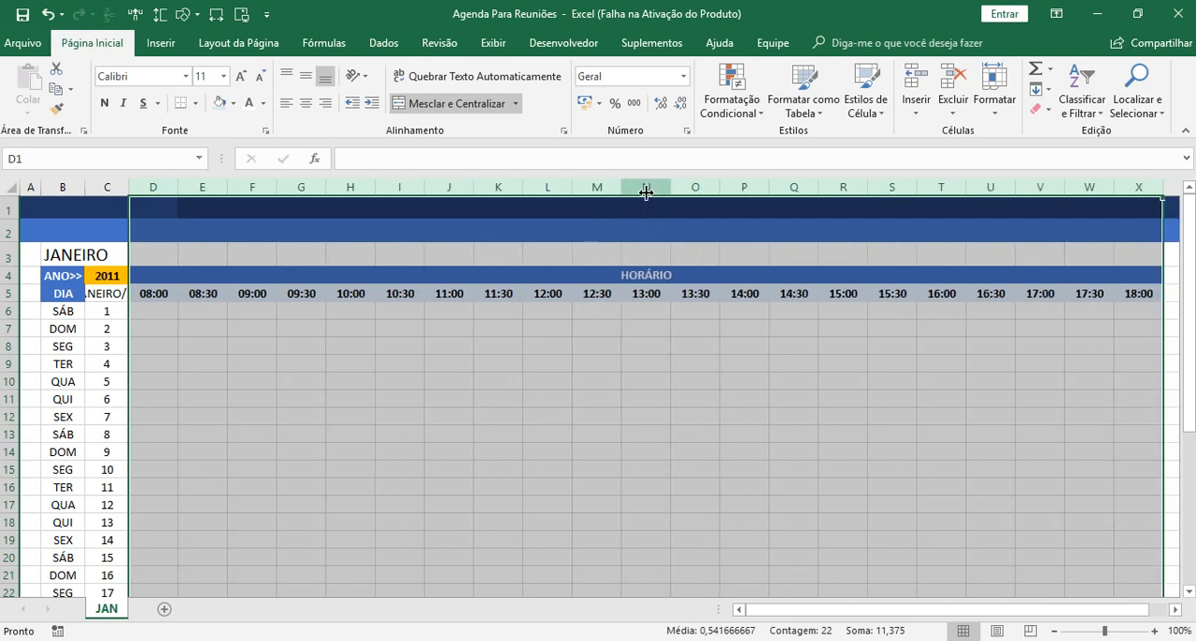
click(927, 439)
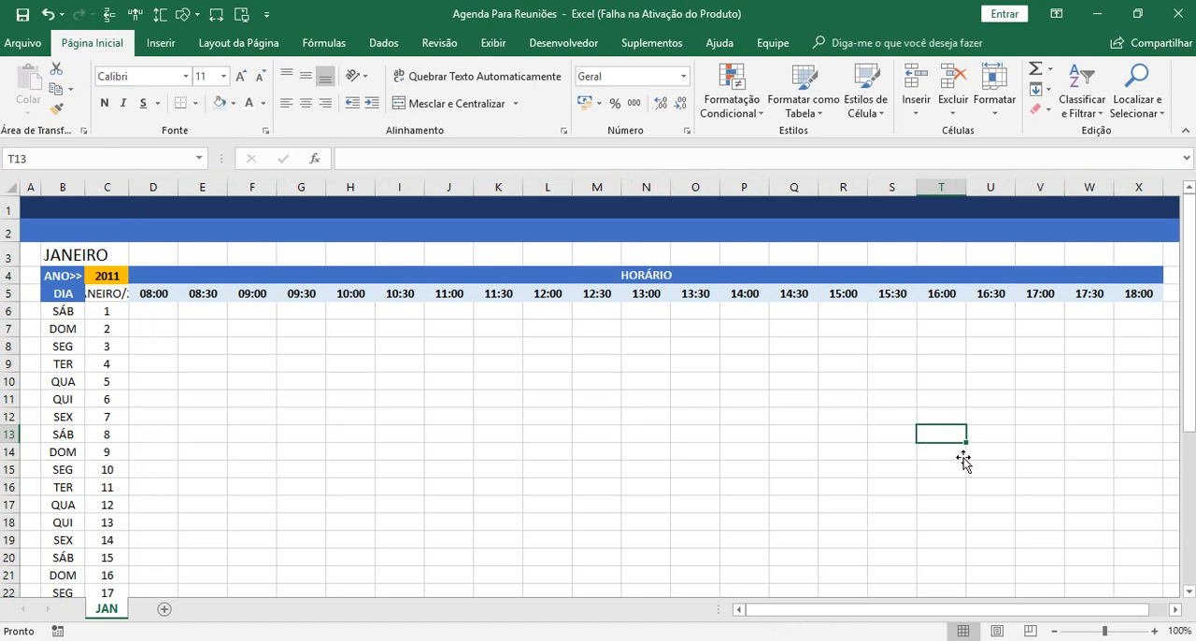